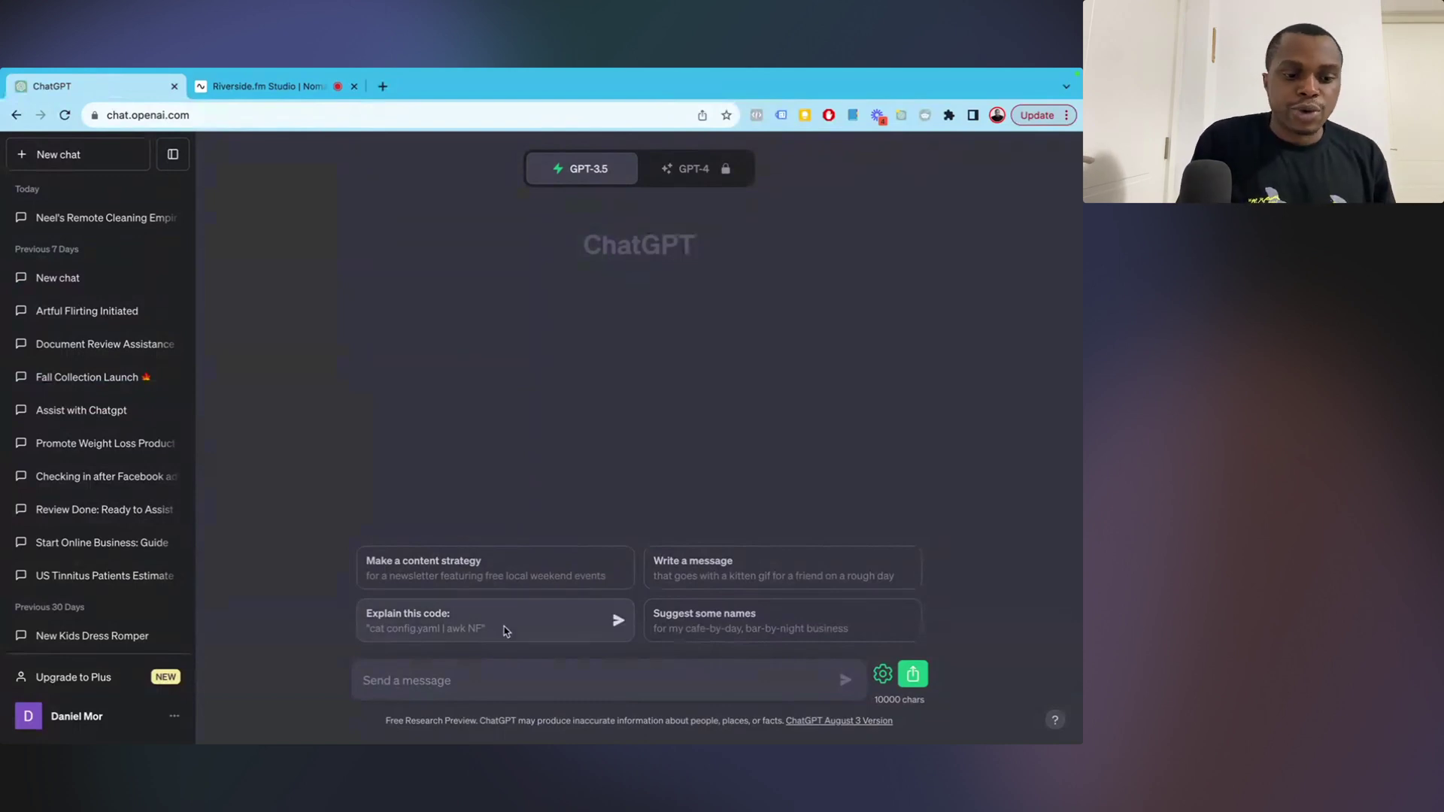
Send the lead-magnet ebook prompt for '10 ways to make money online', ending with 'Do you understand?'.
{"action": "left_click", "coordinate": [516, 678]}
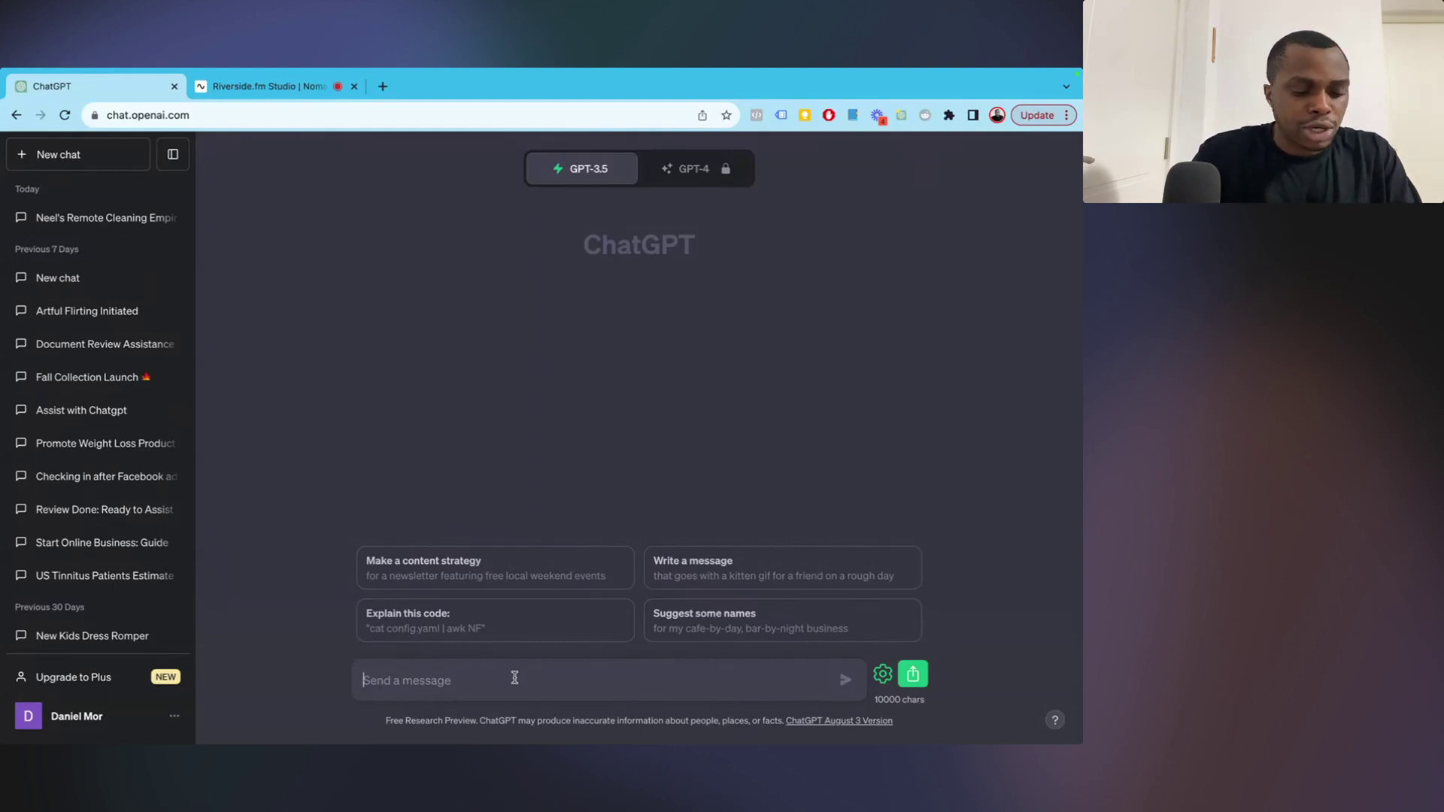
{"action": "type", "text": "I want to"}
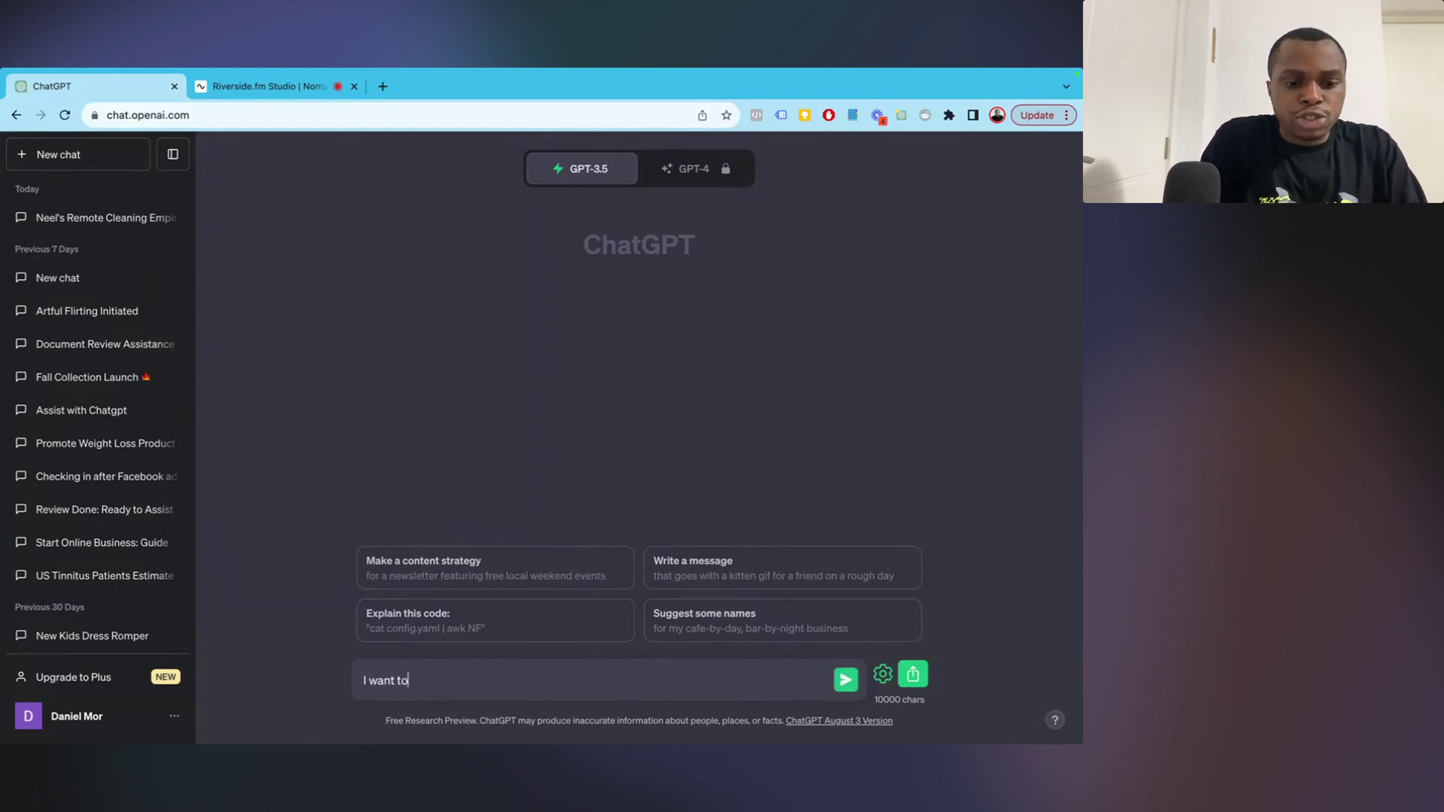
{"action": "type", "text": " create"}
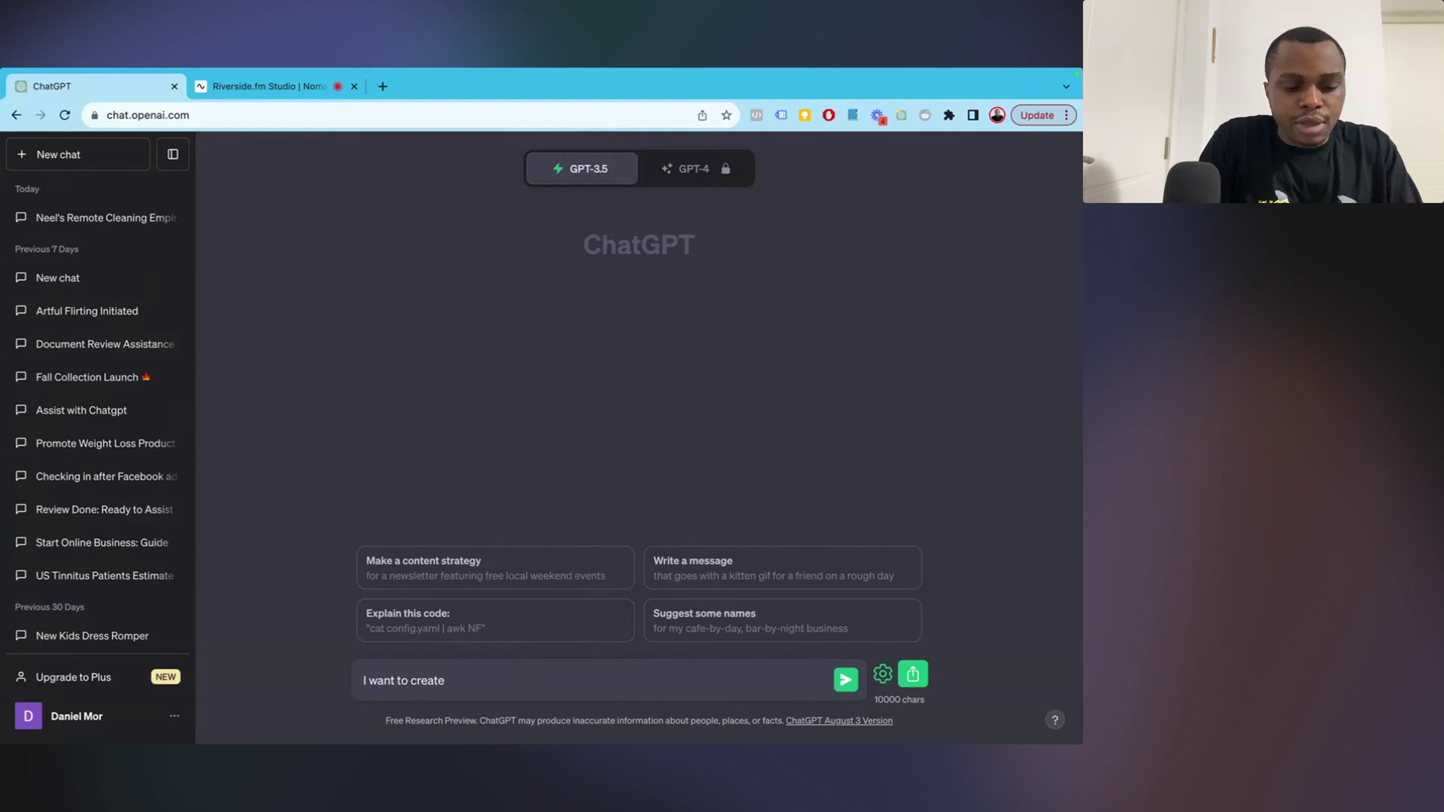
{"action": "type", "text": " an ebook"}
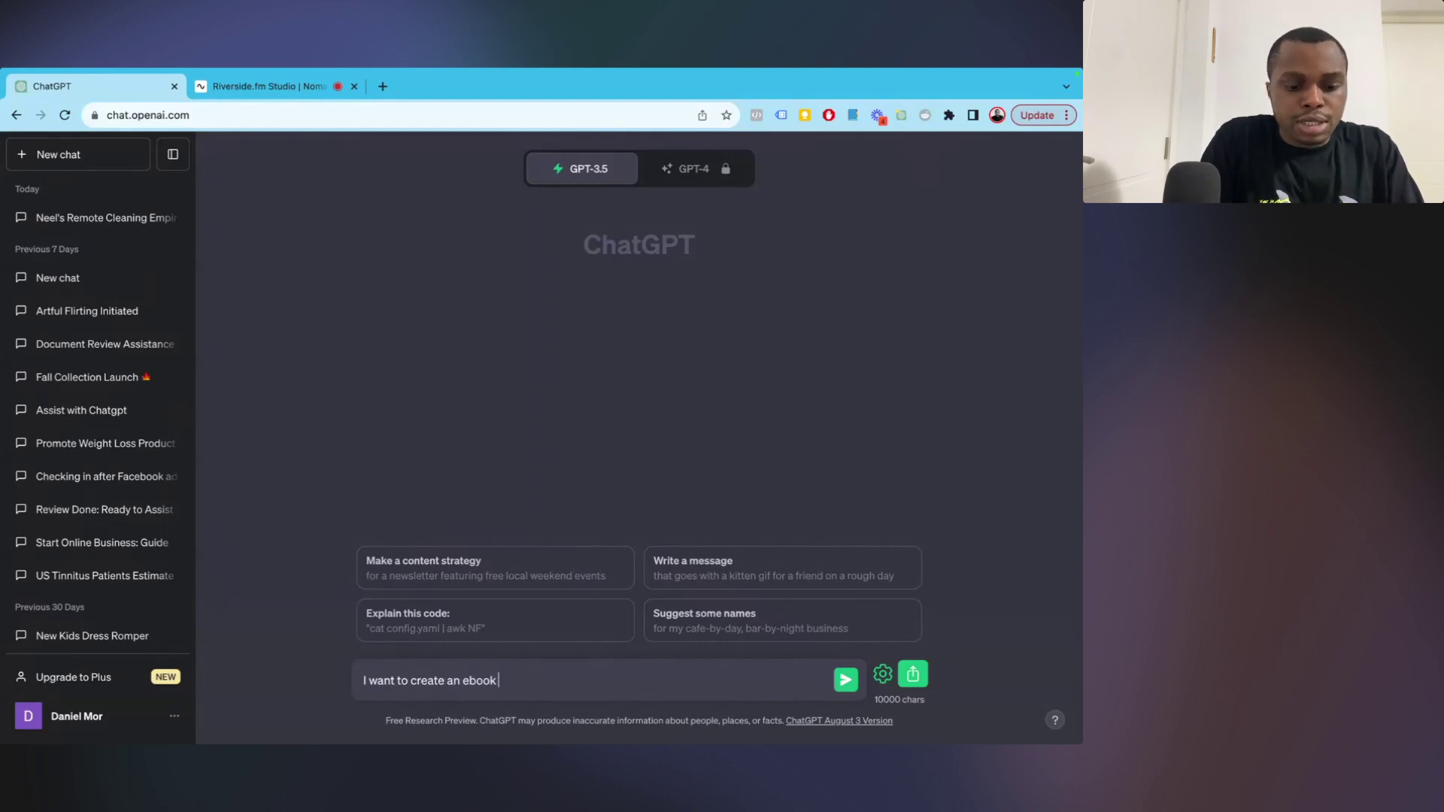
{"action": "type", "text": " that i inte"}
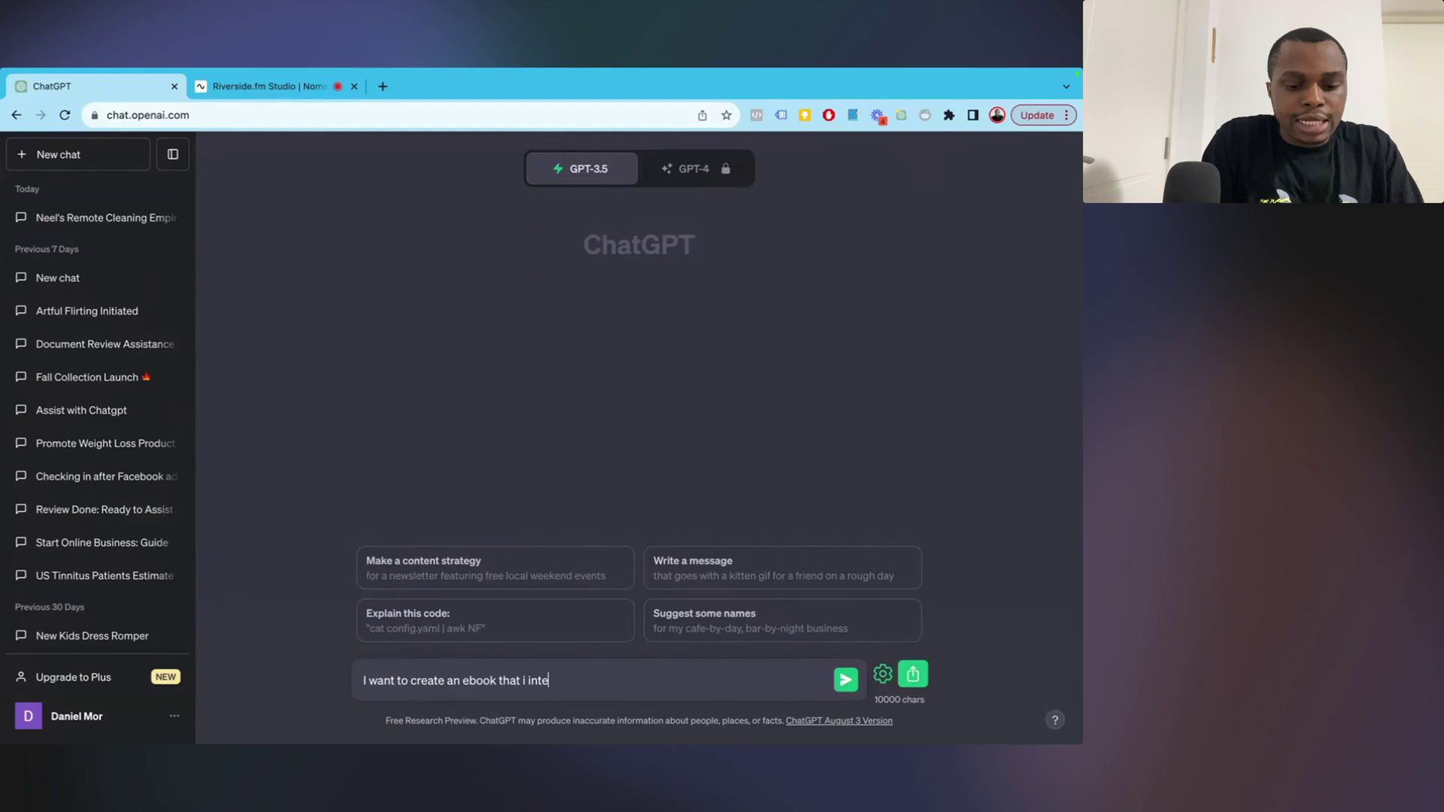
{"action": "type", "text": "nd to u"}
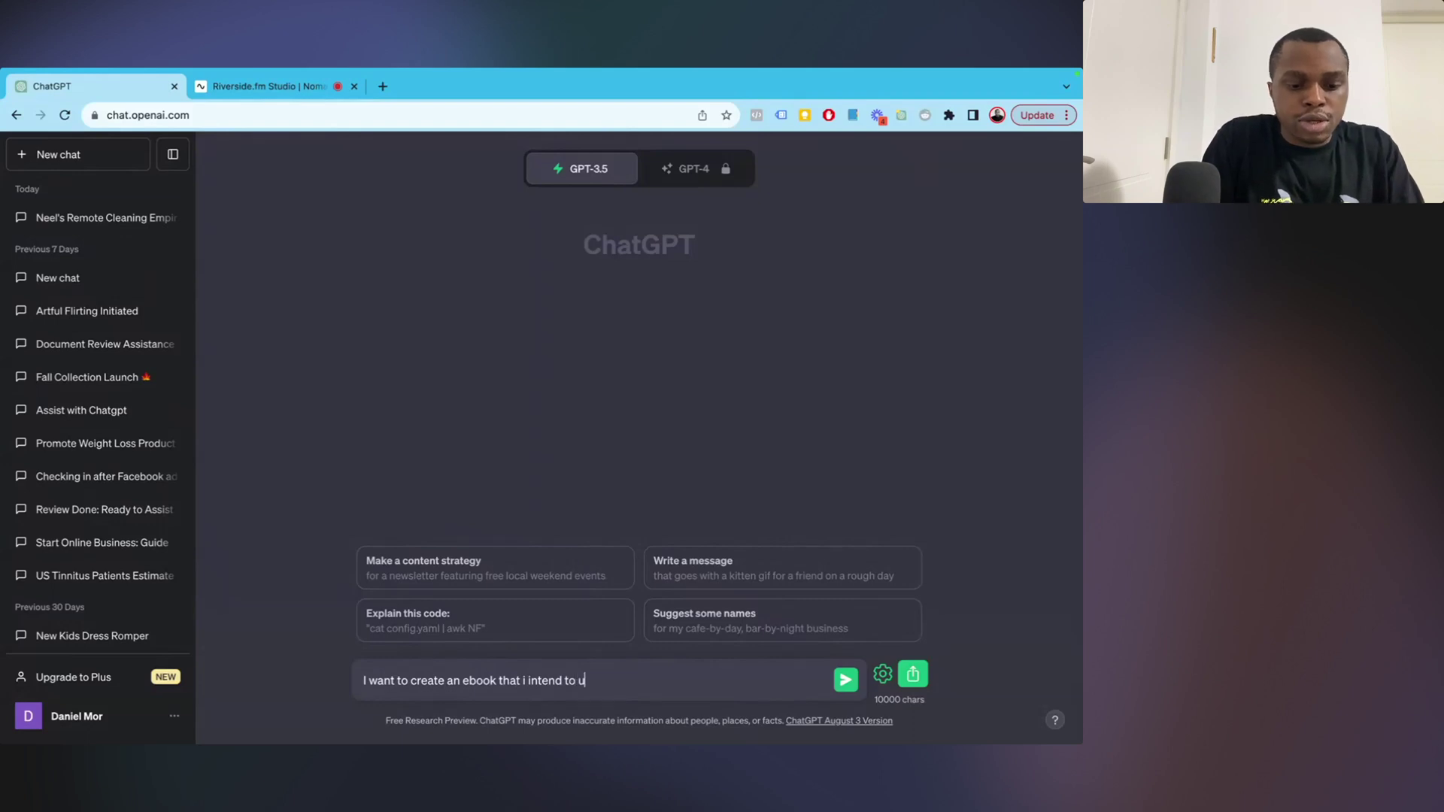
{"action": "type", "text": "se as a lead "}
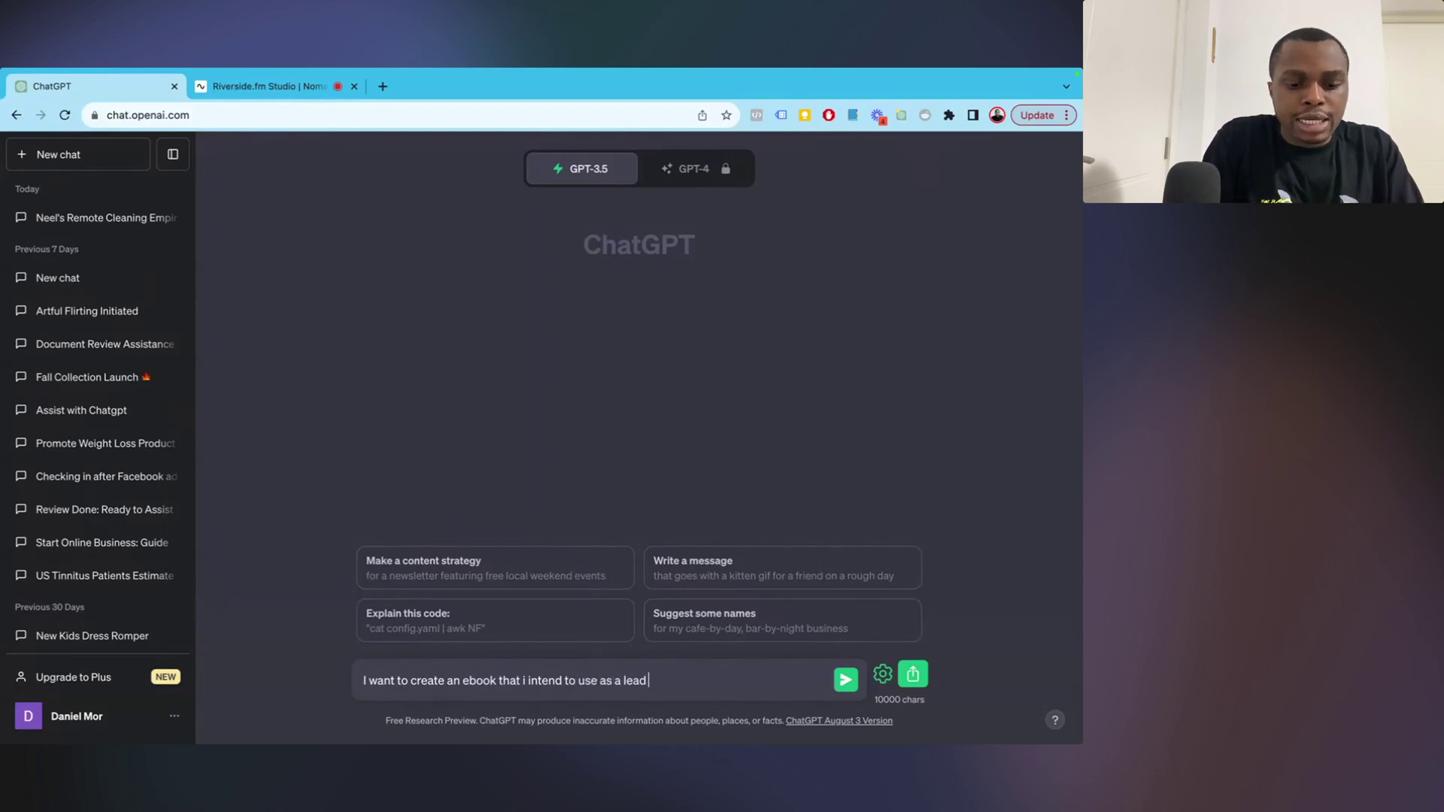
{"action": "type", "text": "magnet, "}
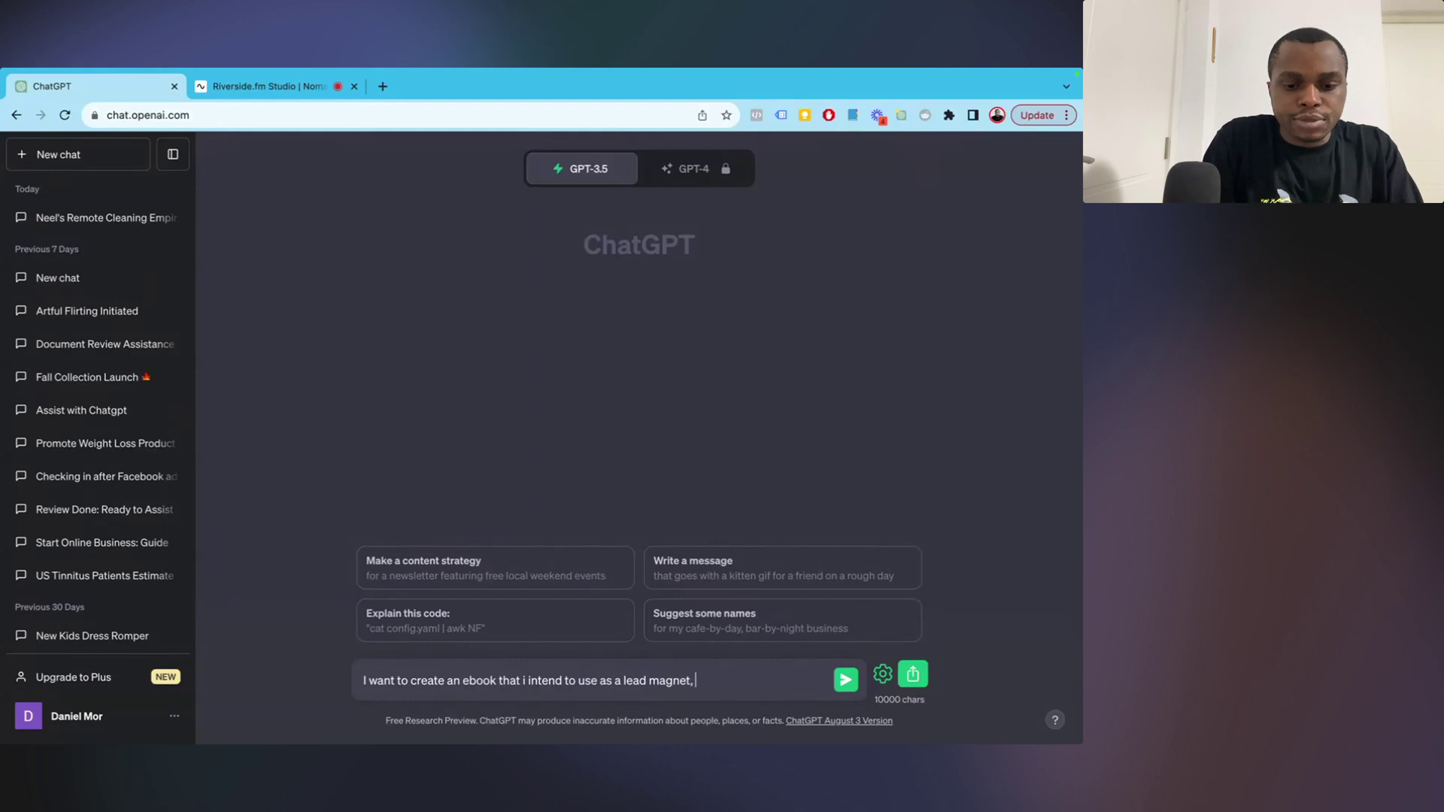
{"action": "type", "text": "the ti"}
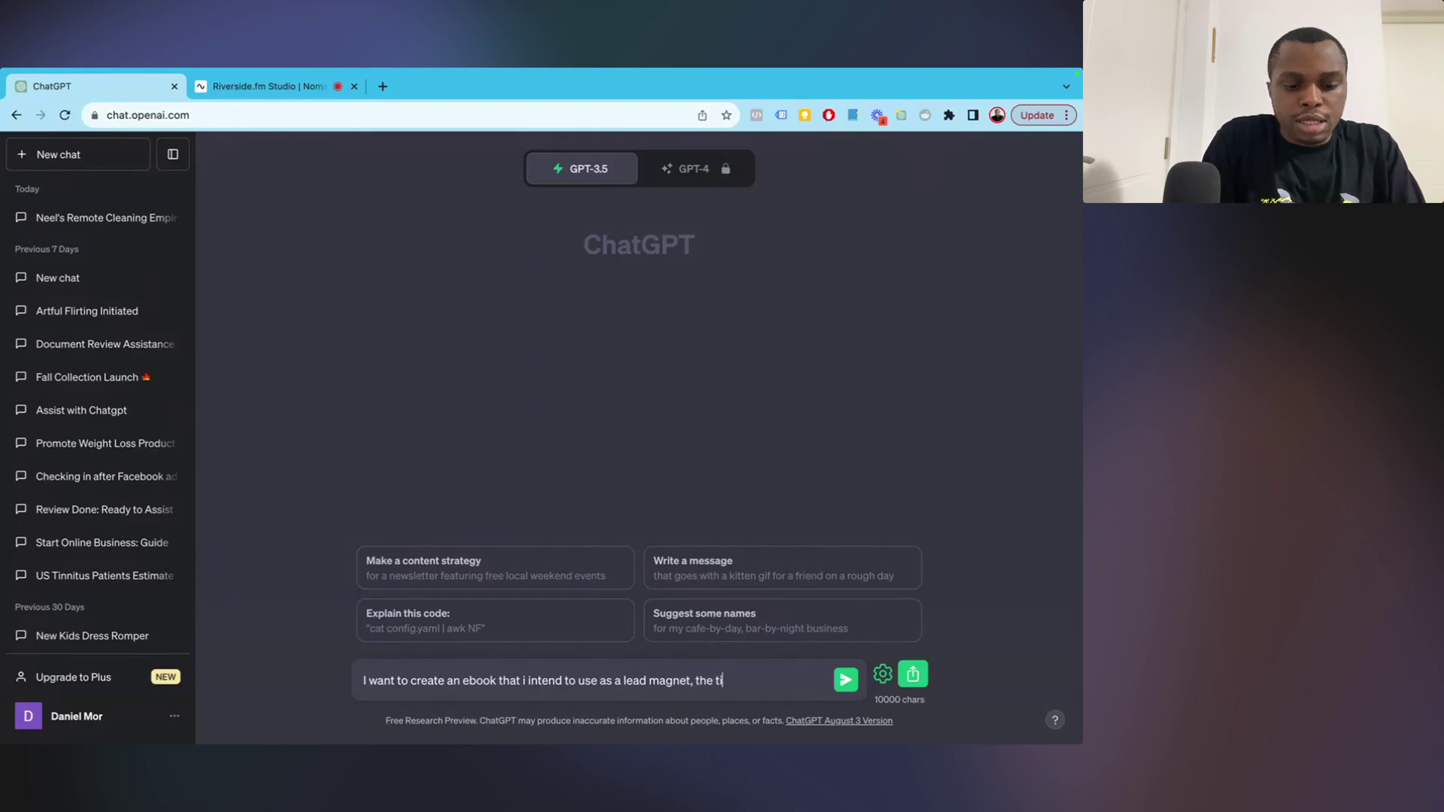
{"action": "type", "text": "tle of this ebo"}
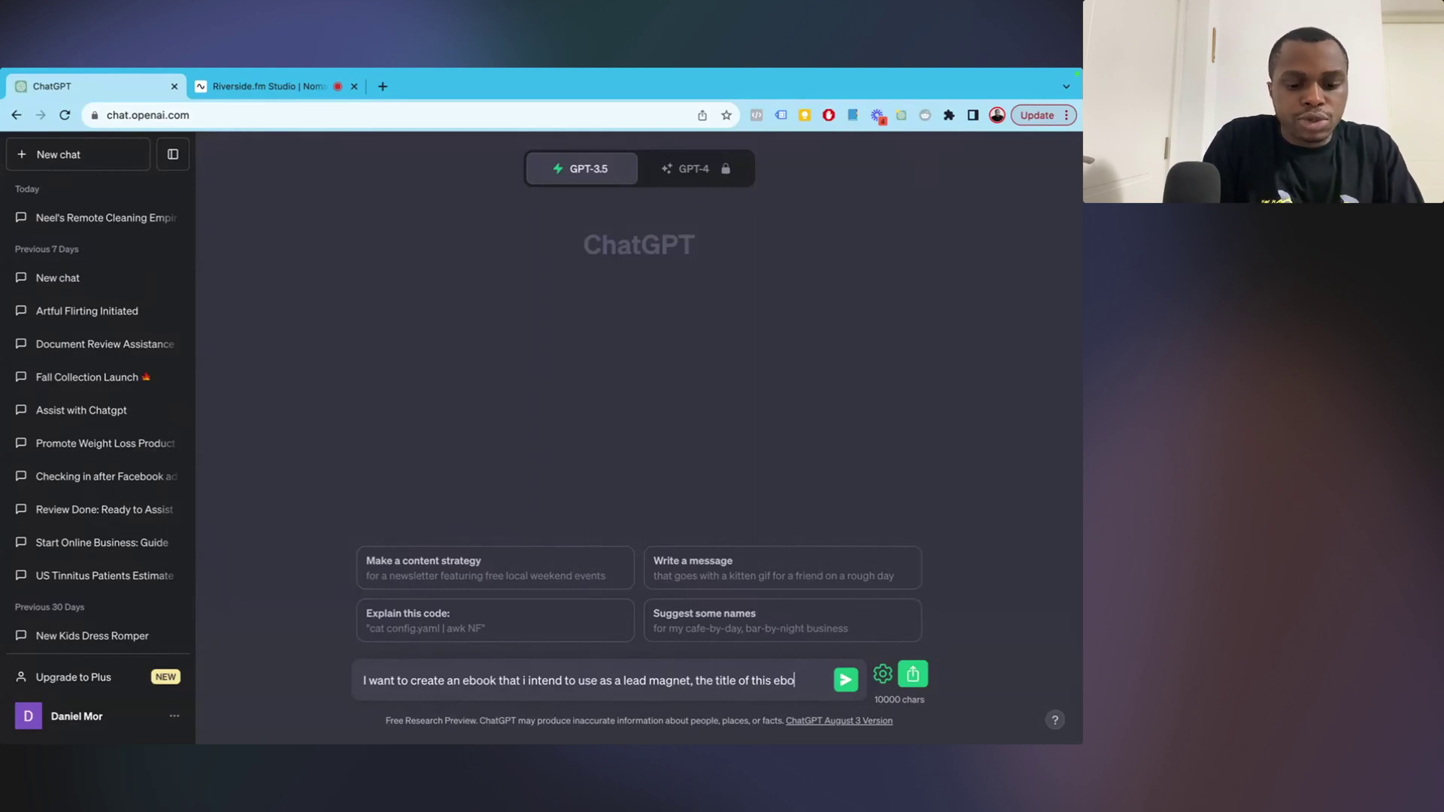
{"action": "type", "text": "ok is 10 ways to make money onlin"}
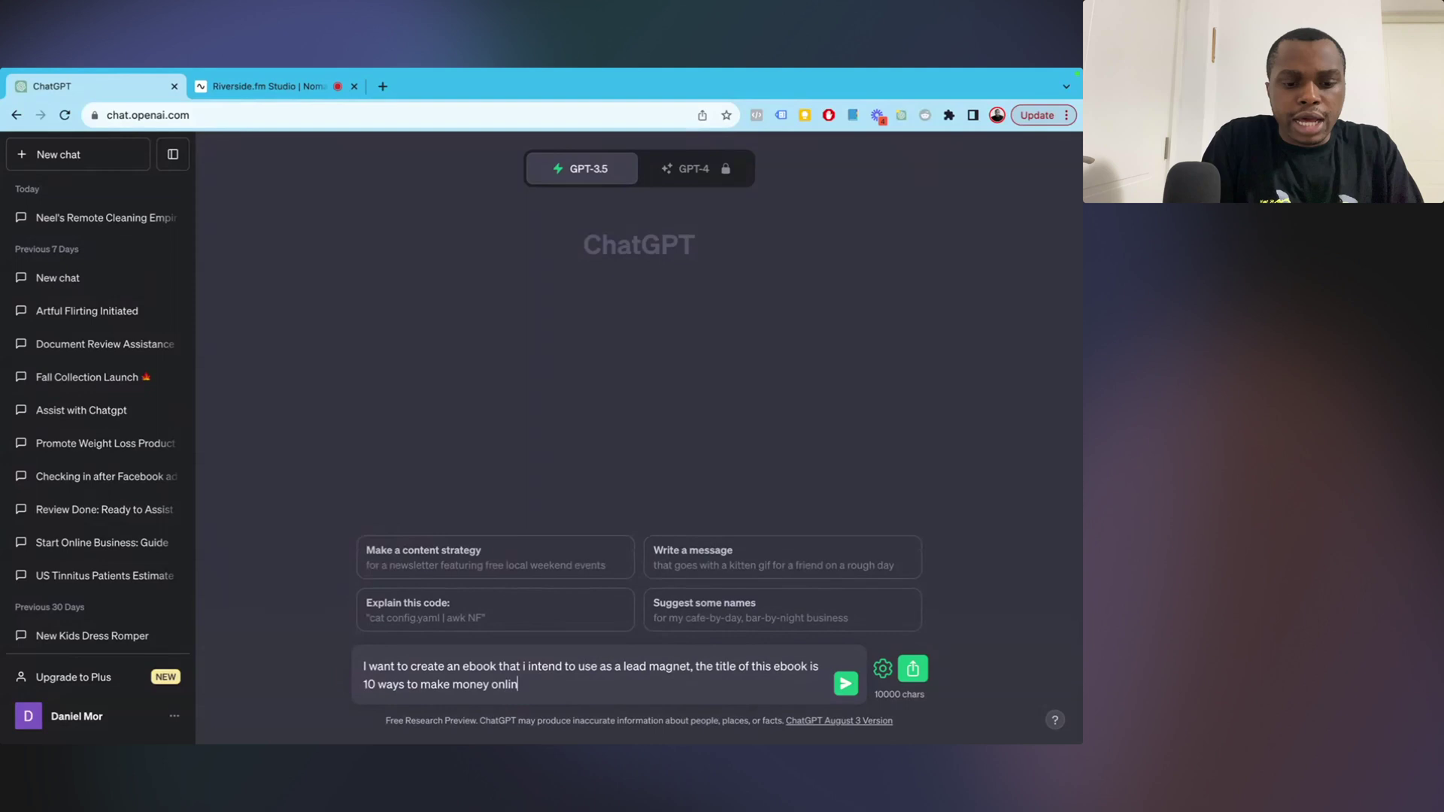
{"action": "type", "text": "e"}
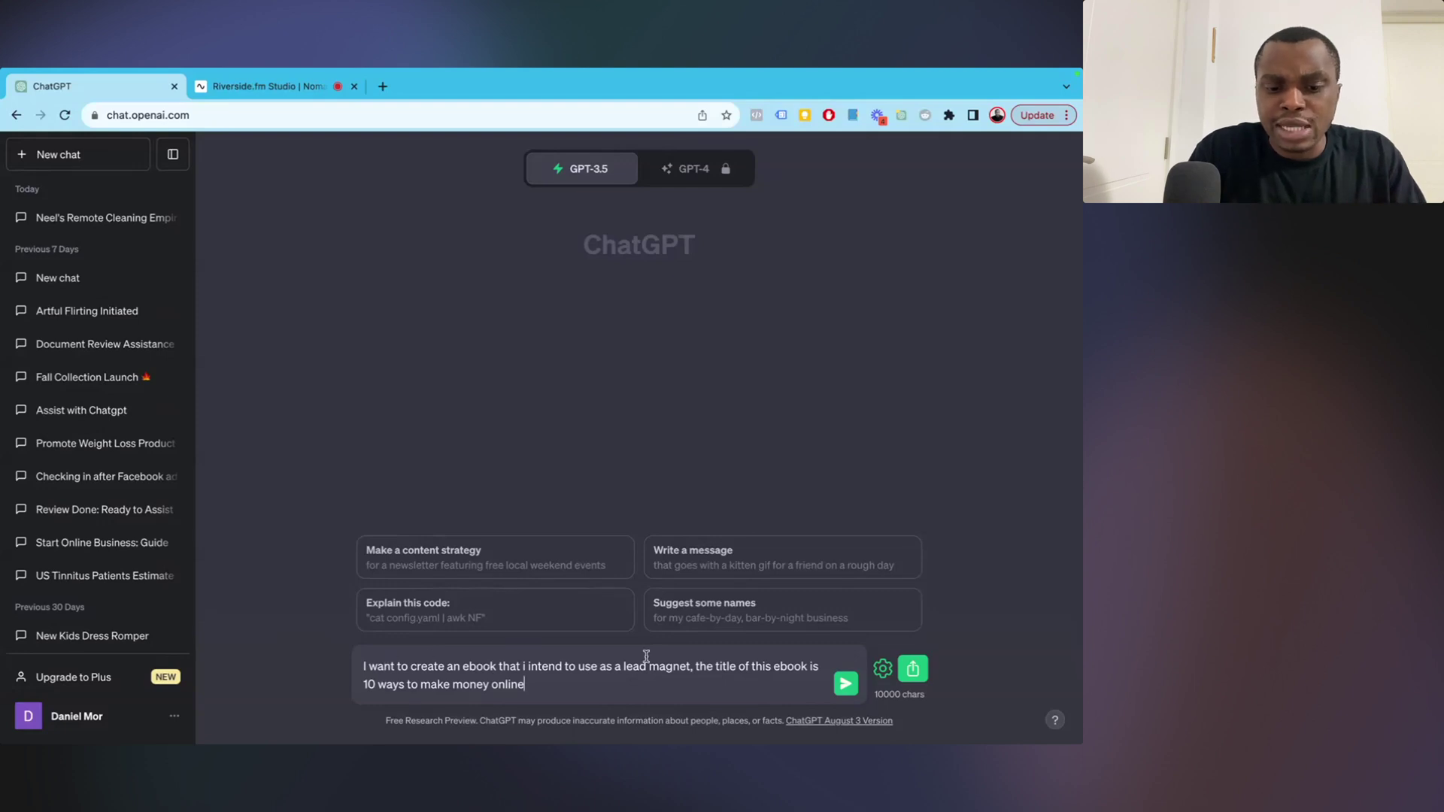
{"action": "left_click", "coordinate": [819, 666]}
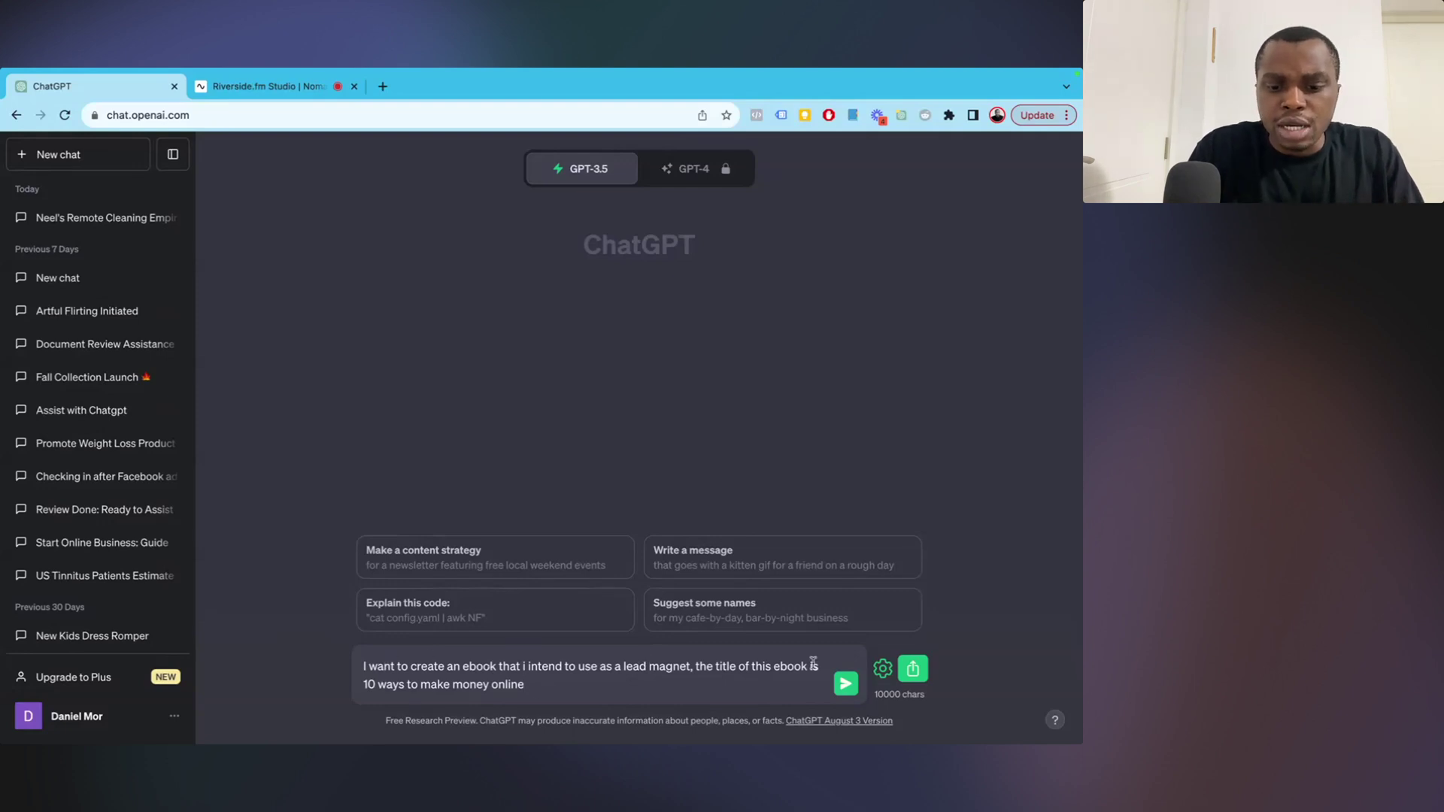
{"action": "key", "text": "BackSpace"}
{"action": "key", "text": "BackSpace"}
{"action": "type", "text": "will"}
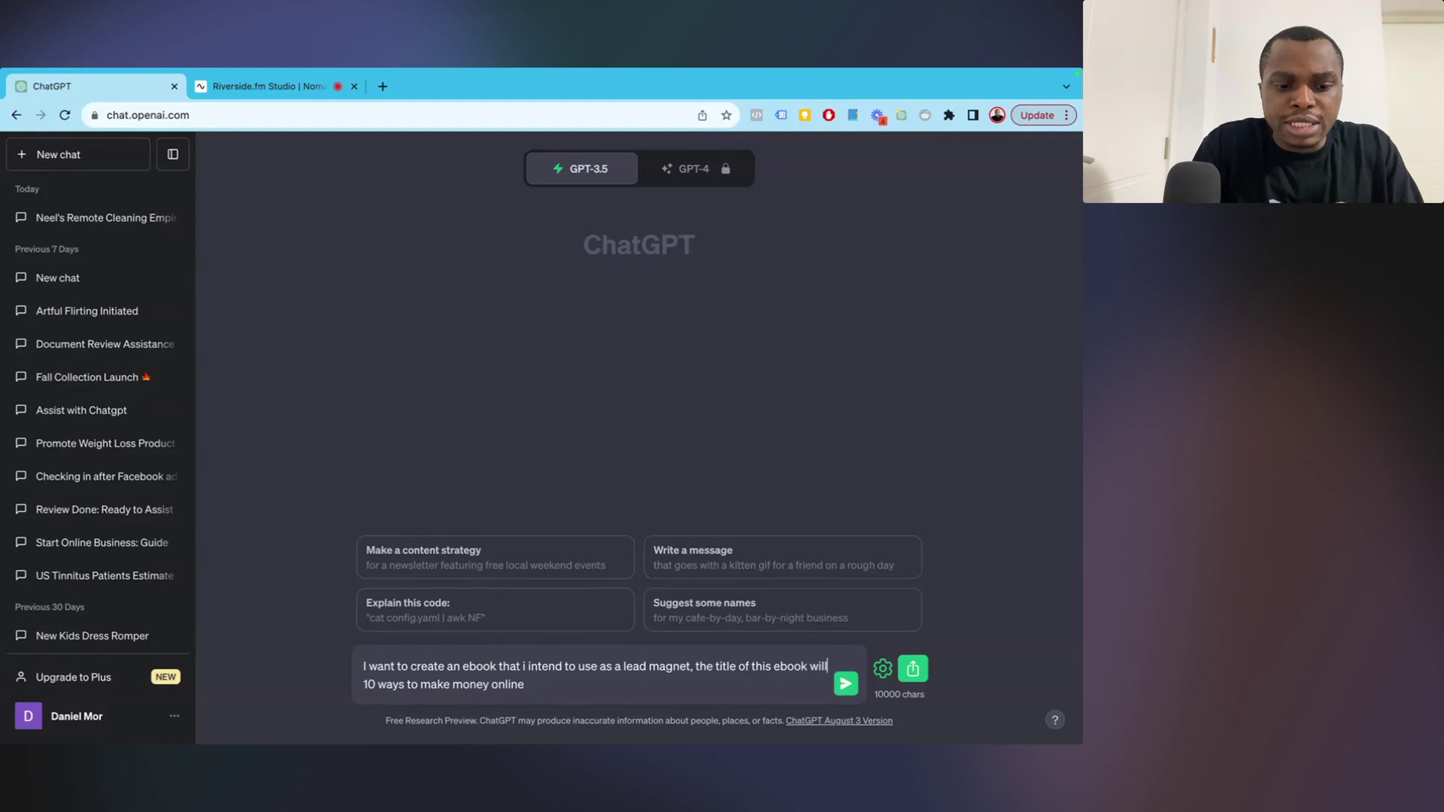
{"action": "left_click", "coordinate": [736, 684]}
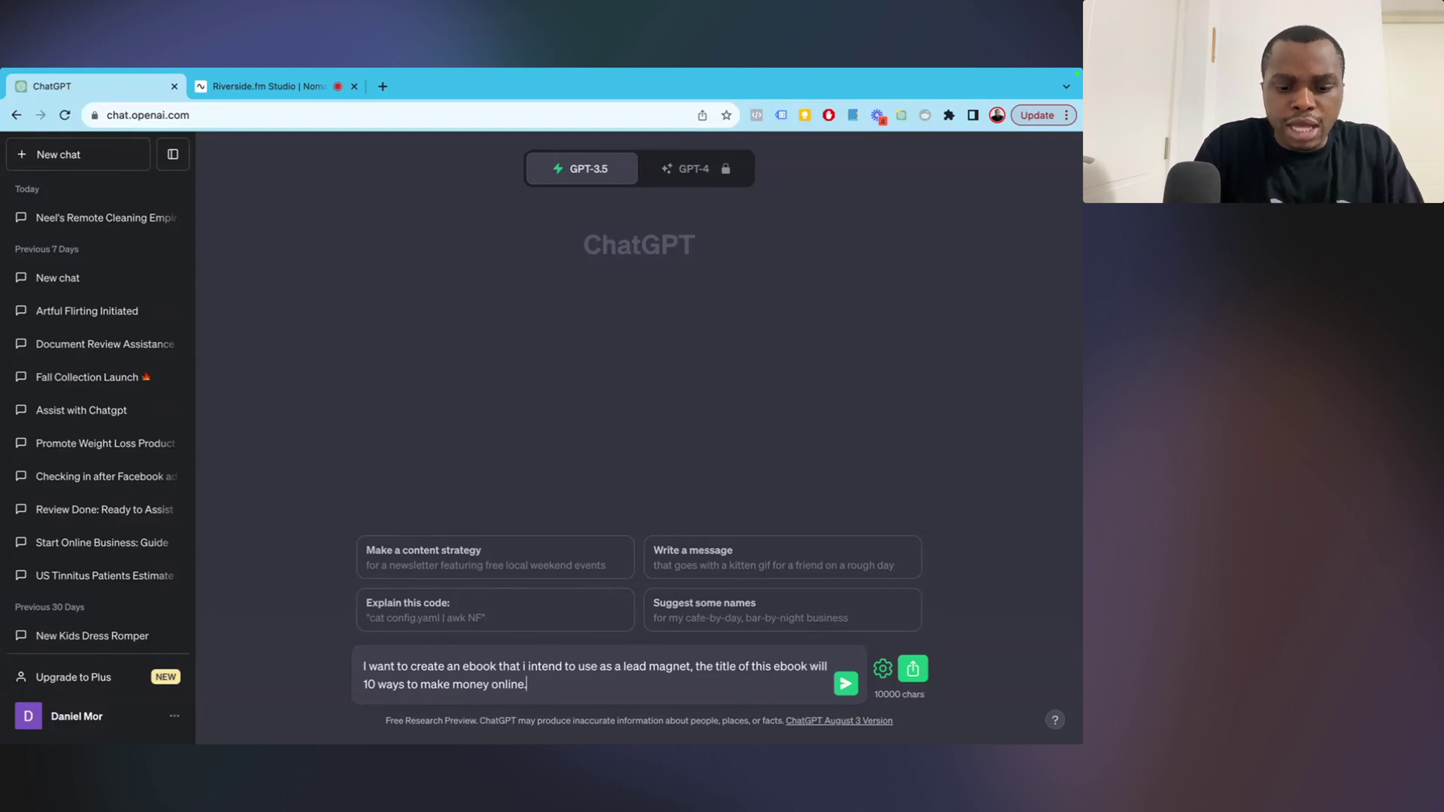
{"action": "key", "text": "shift+Return"}
{"action": "key", "text": "shift+Return"}
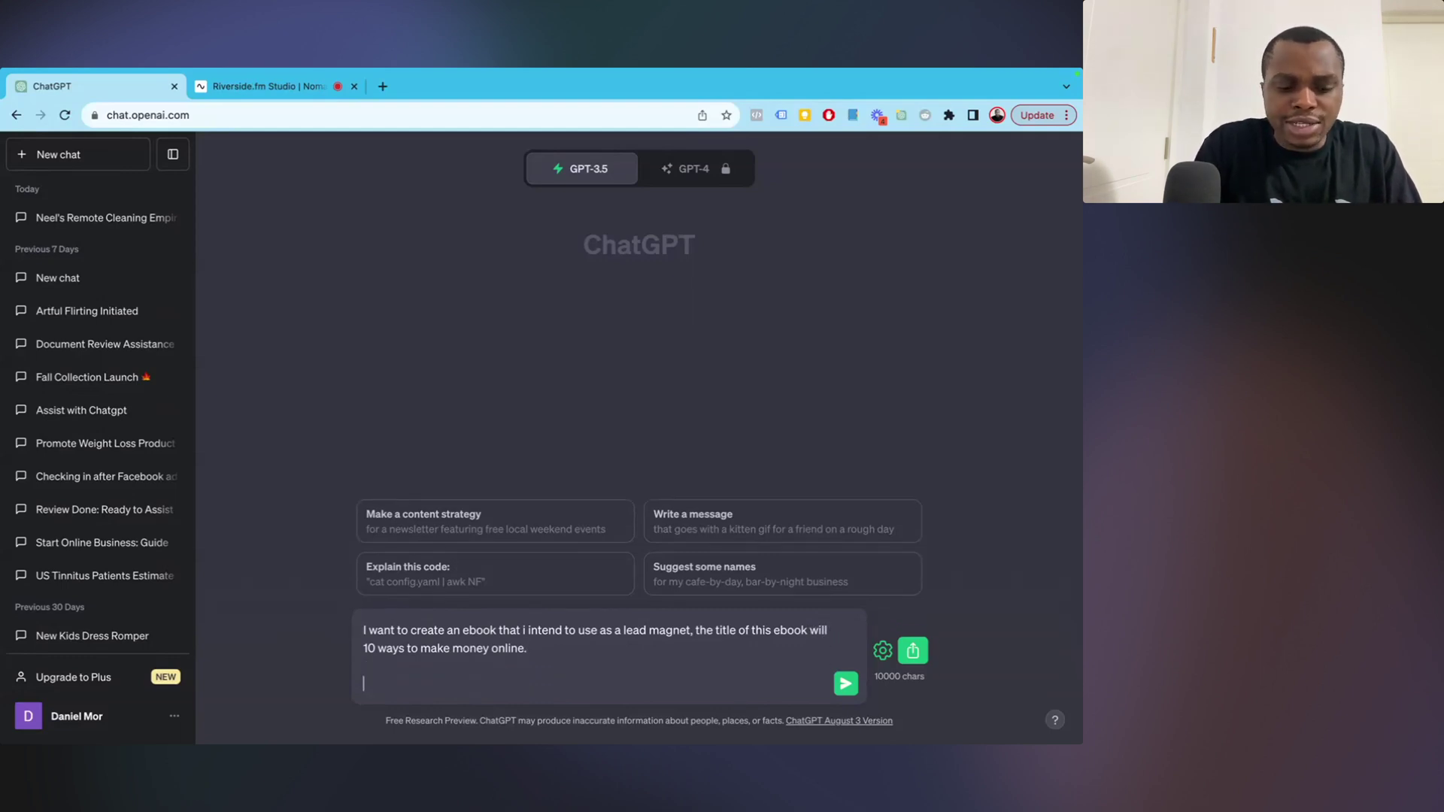
{"action": "type", "text": "Do you underst"}
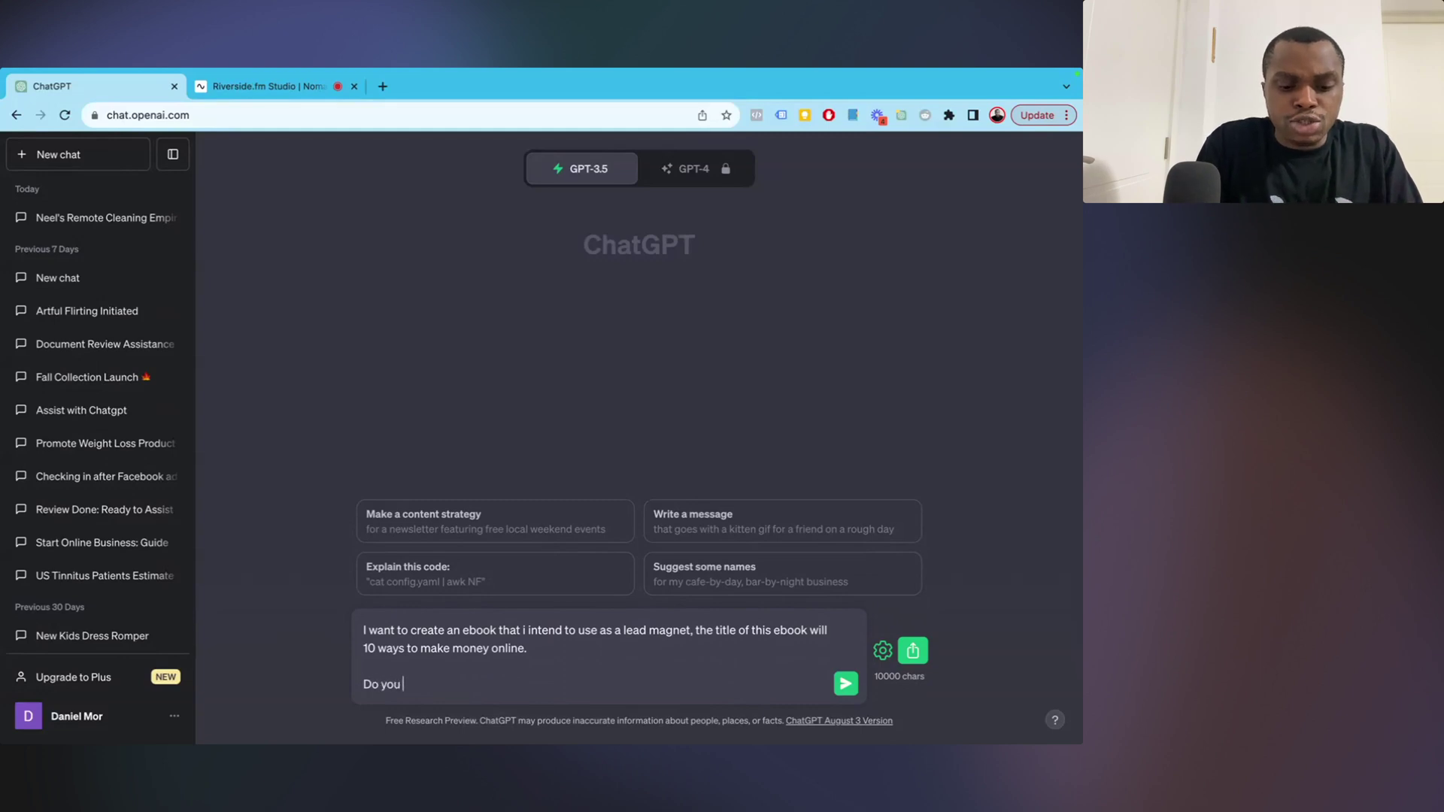
{"action": "type", "text": "and?"}
{"action": "key", "text": "Return"}
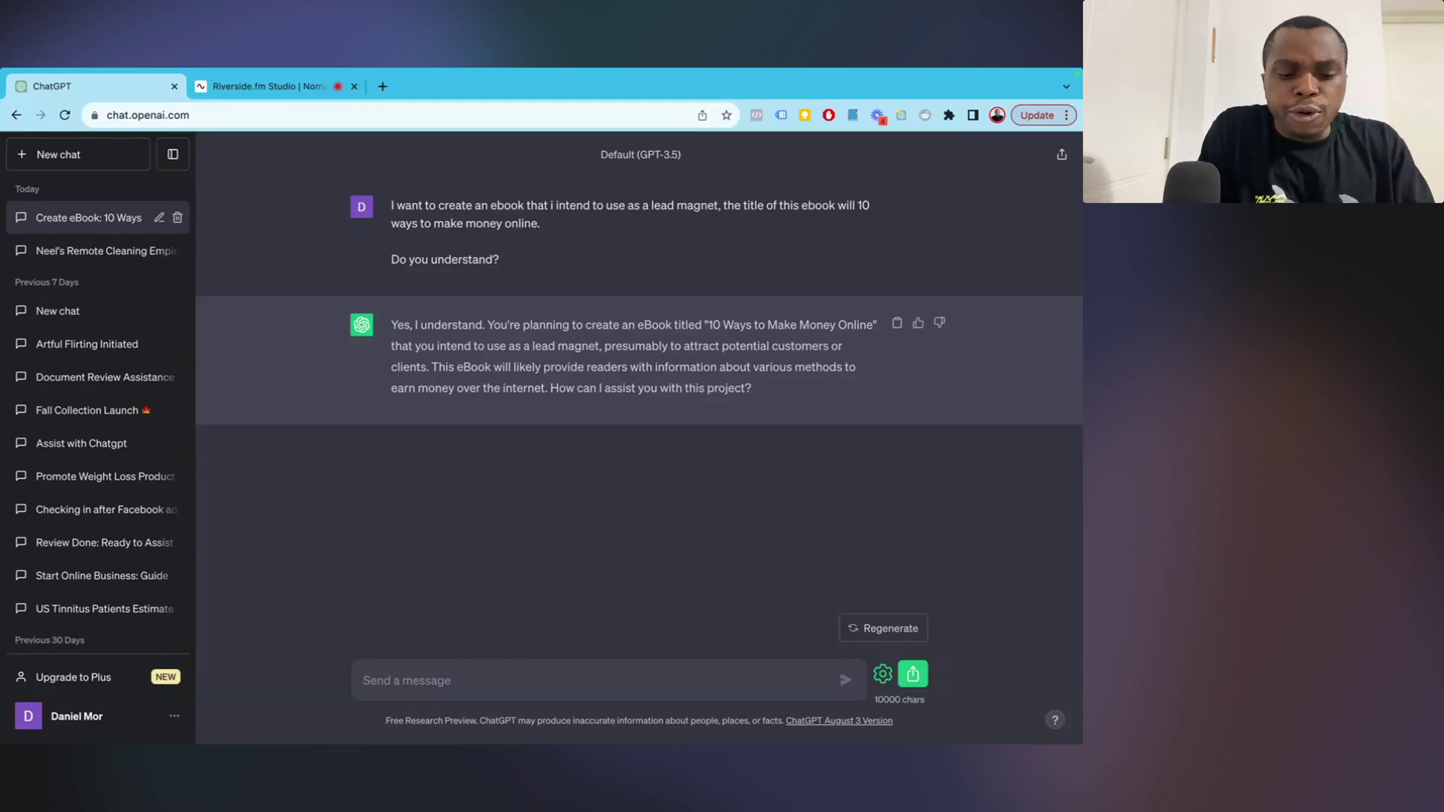
Ask for an ebook outline with an introduction and a call-to-action conclusion, without writing it yet.
{"action": "type", "text": "I want to"}
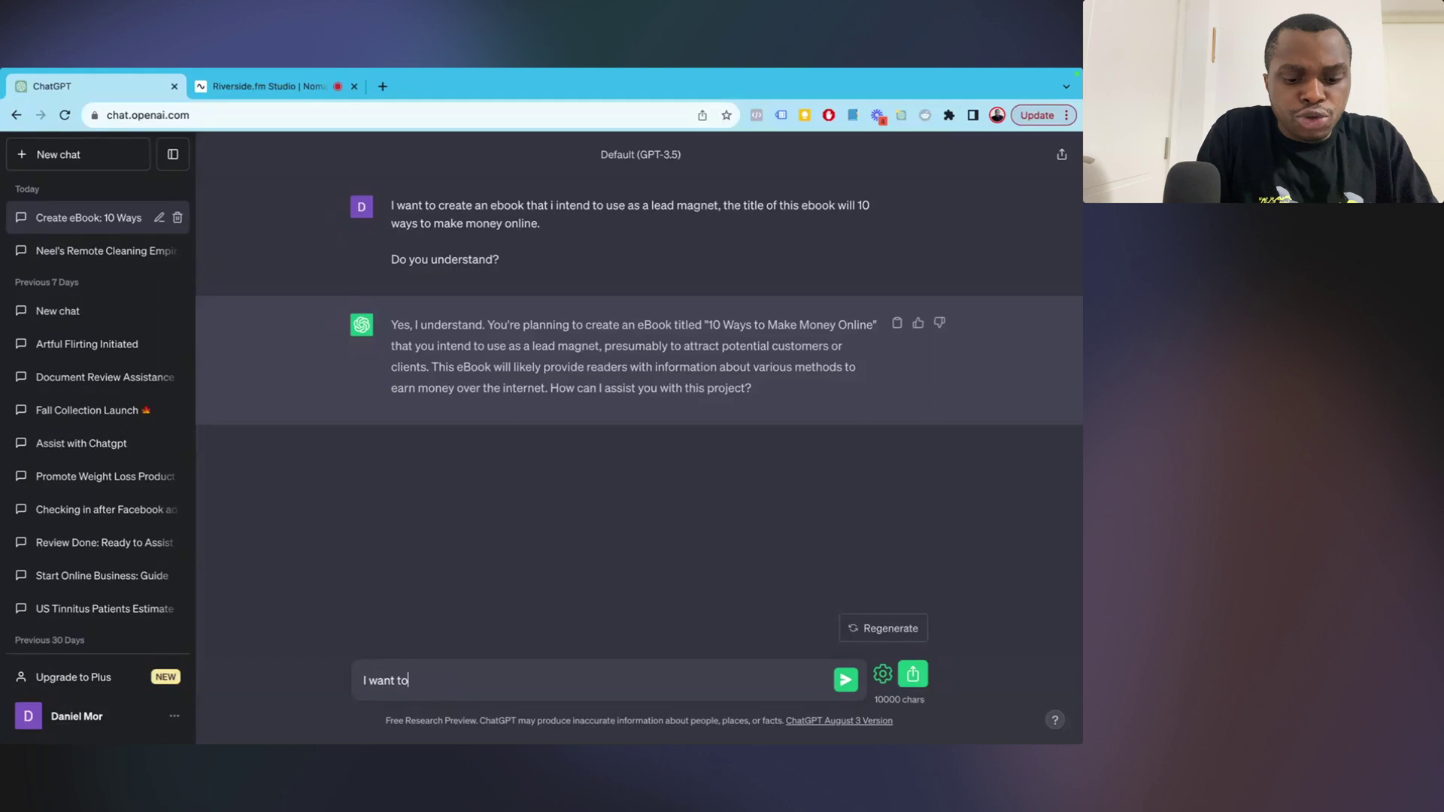
{"action": "key", "text": "BackSpace"}
{"action": "key", "text": "BackSpace"}
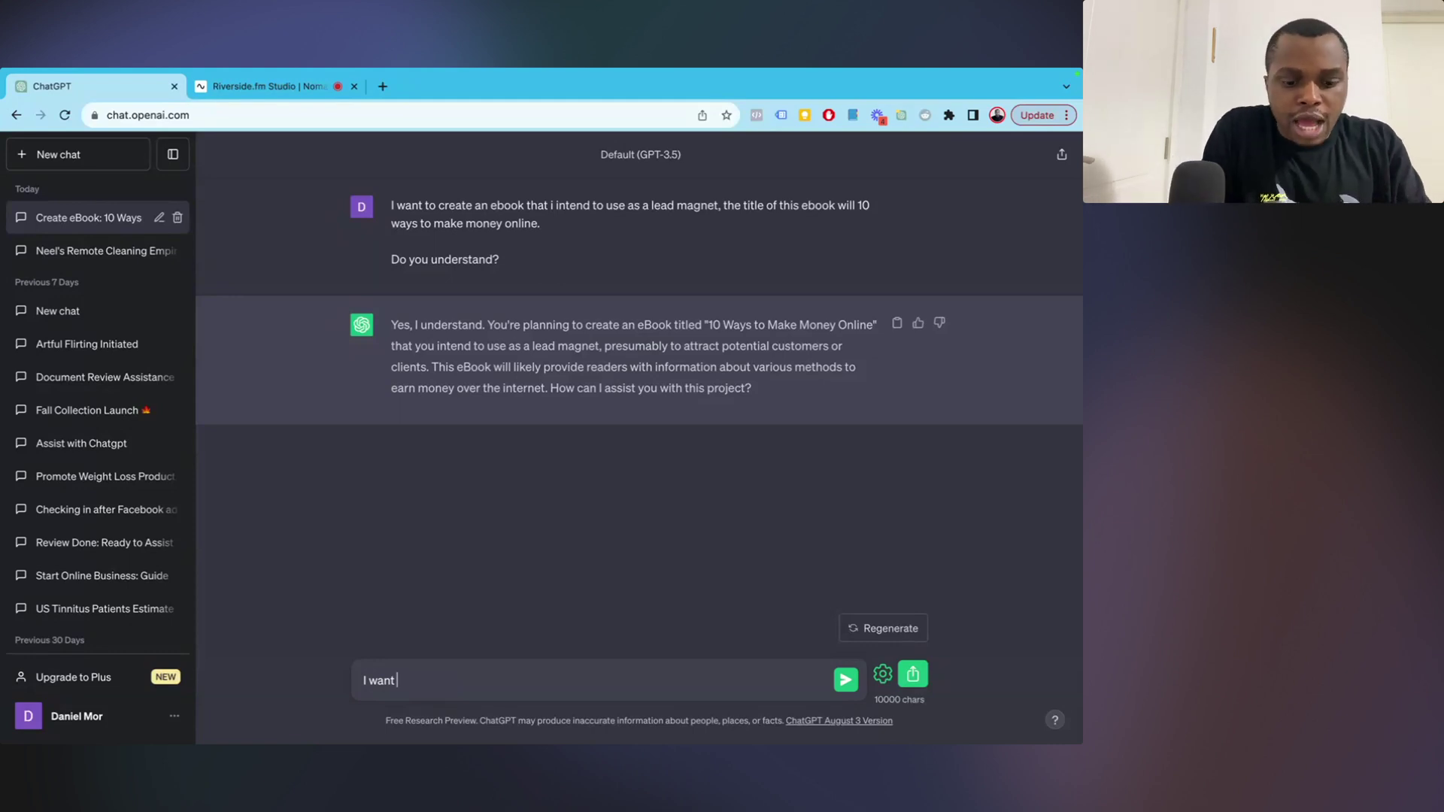
{"action": "type", "text": "You to"}
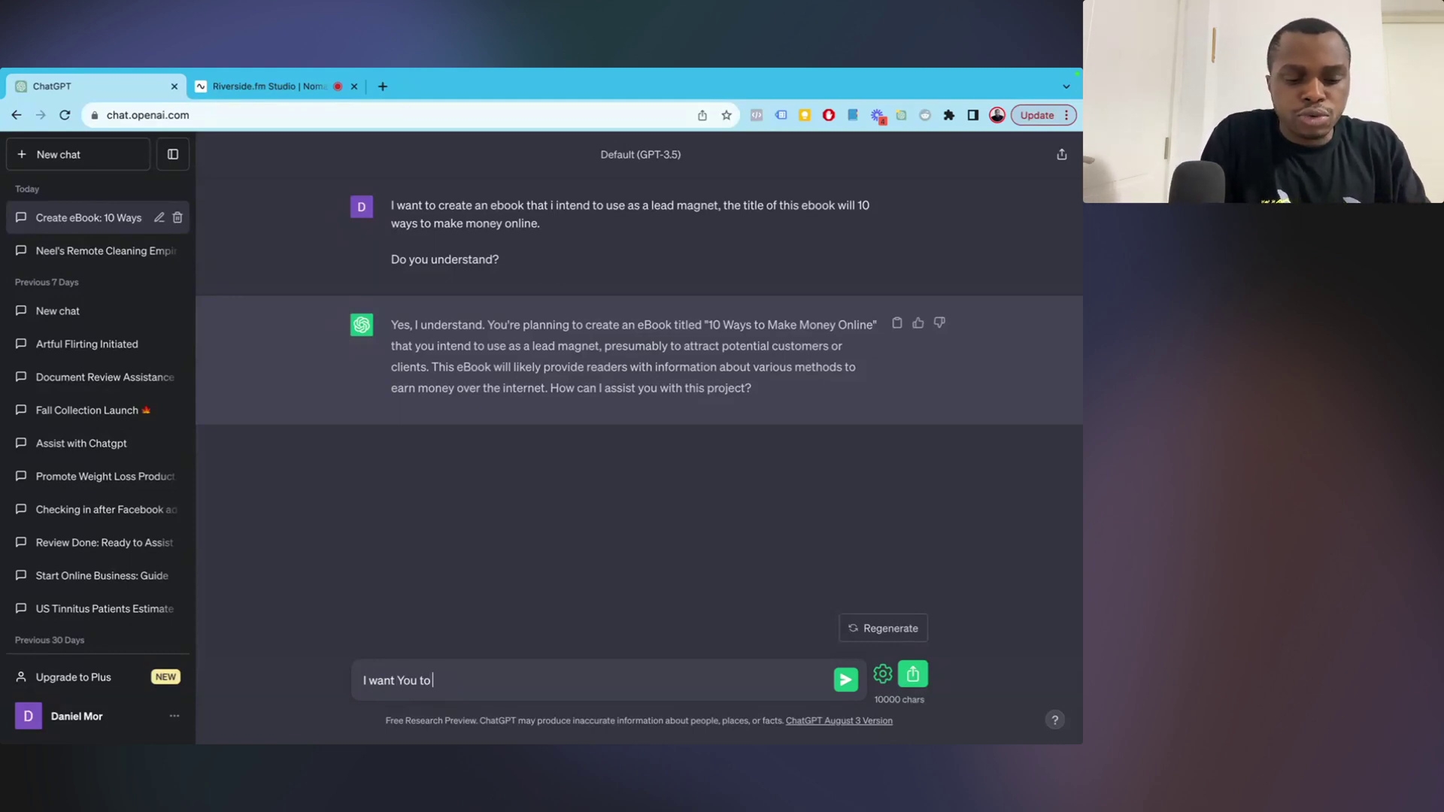
{"action": "type", "text": " write me"}
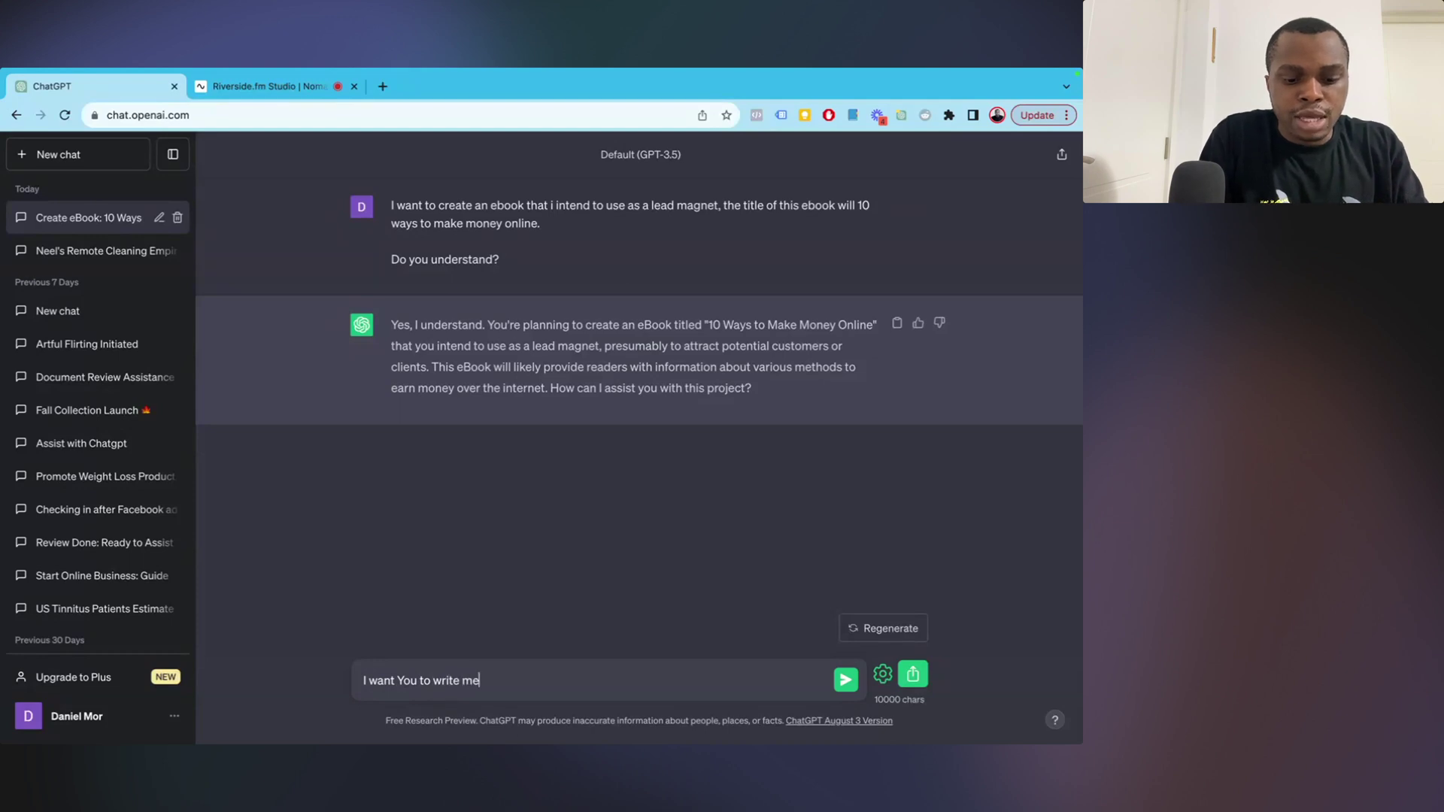
{"action": "type", "text": " an outline for this ebook"}
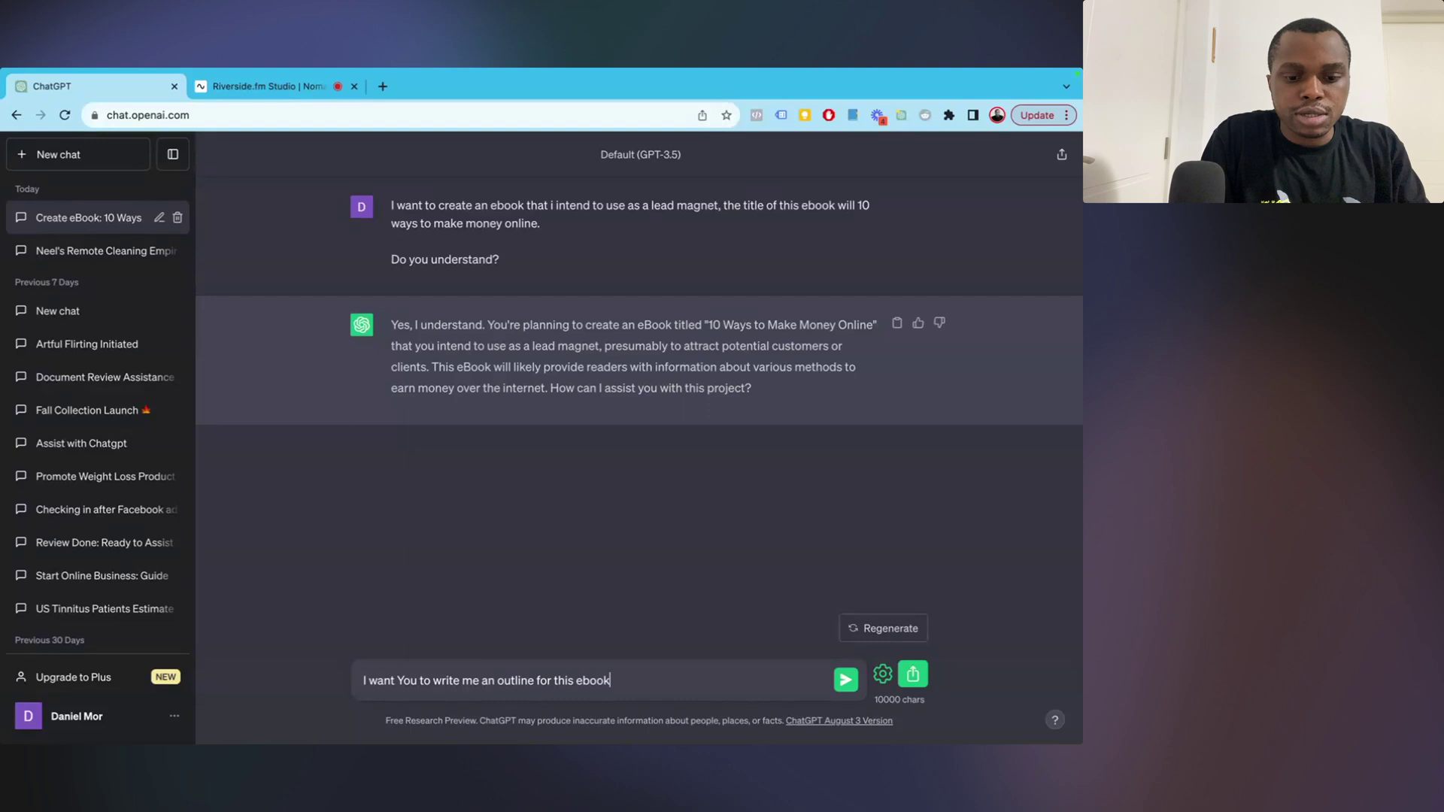
{"action": "type", "text": ". Make"}
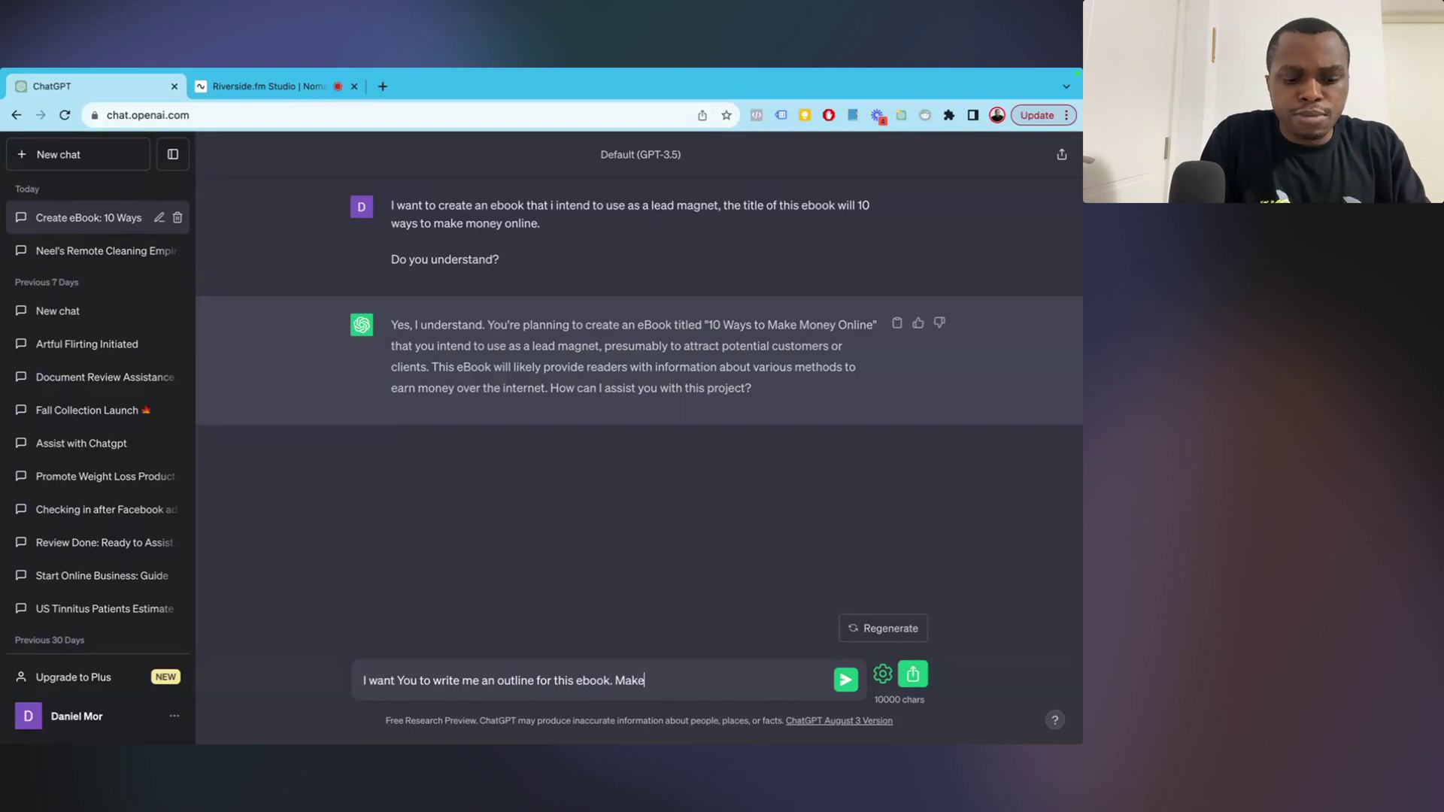
{"action": "type", "text": " sure to in"}
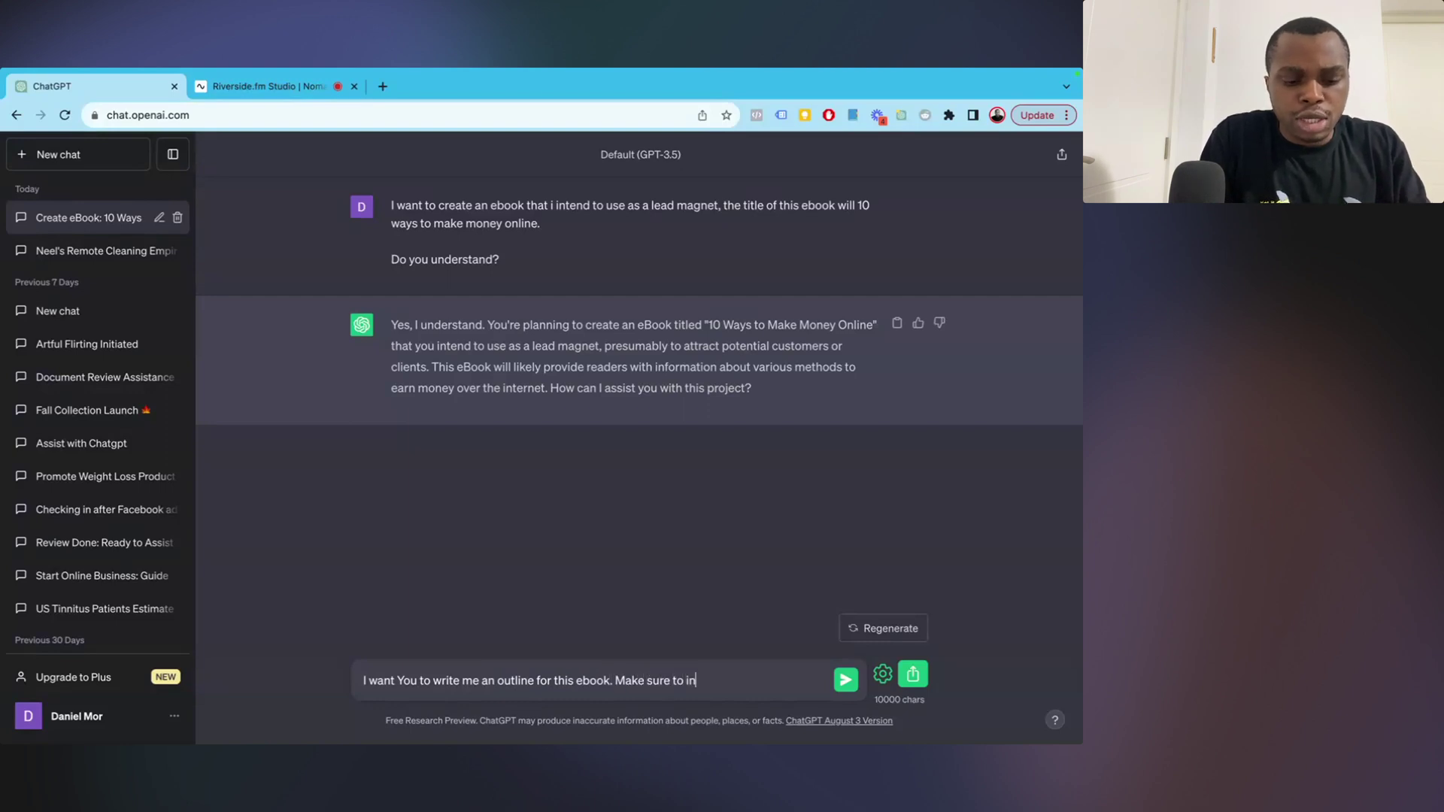
{"action": "type", "text": "clude an in"}
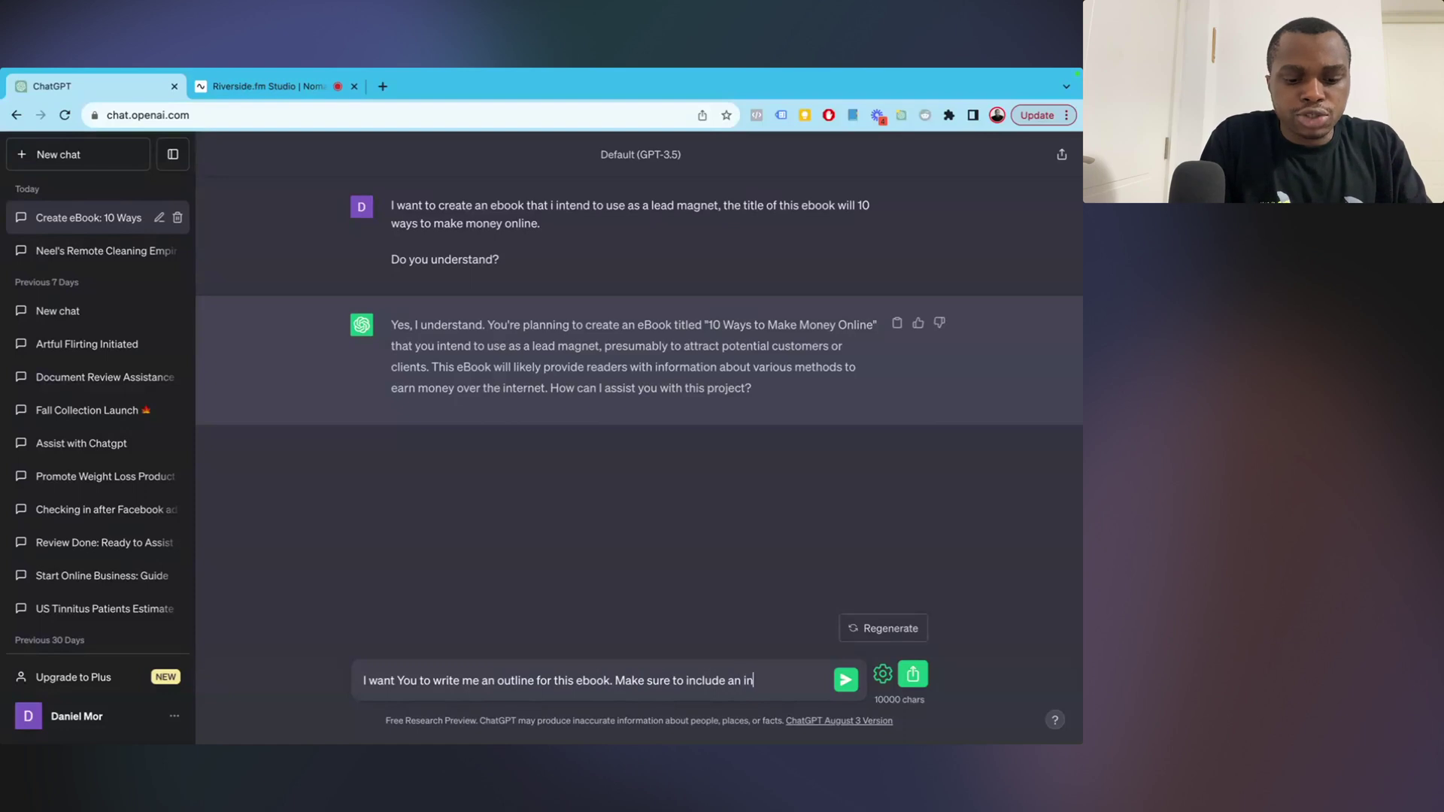
{"action": "type", "text": "troduction"}
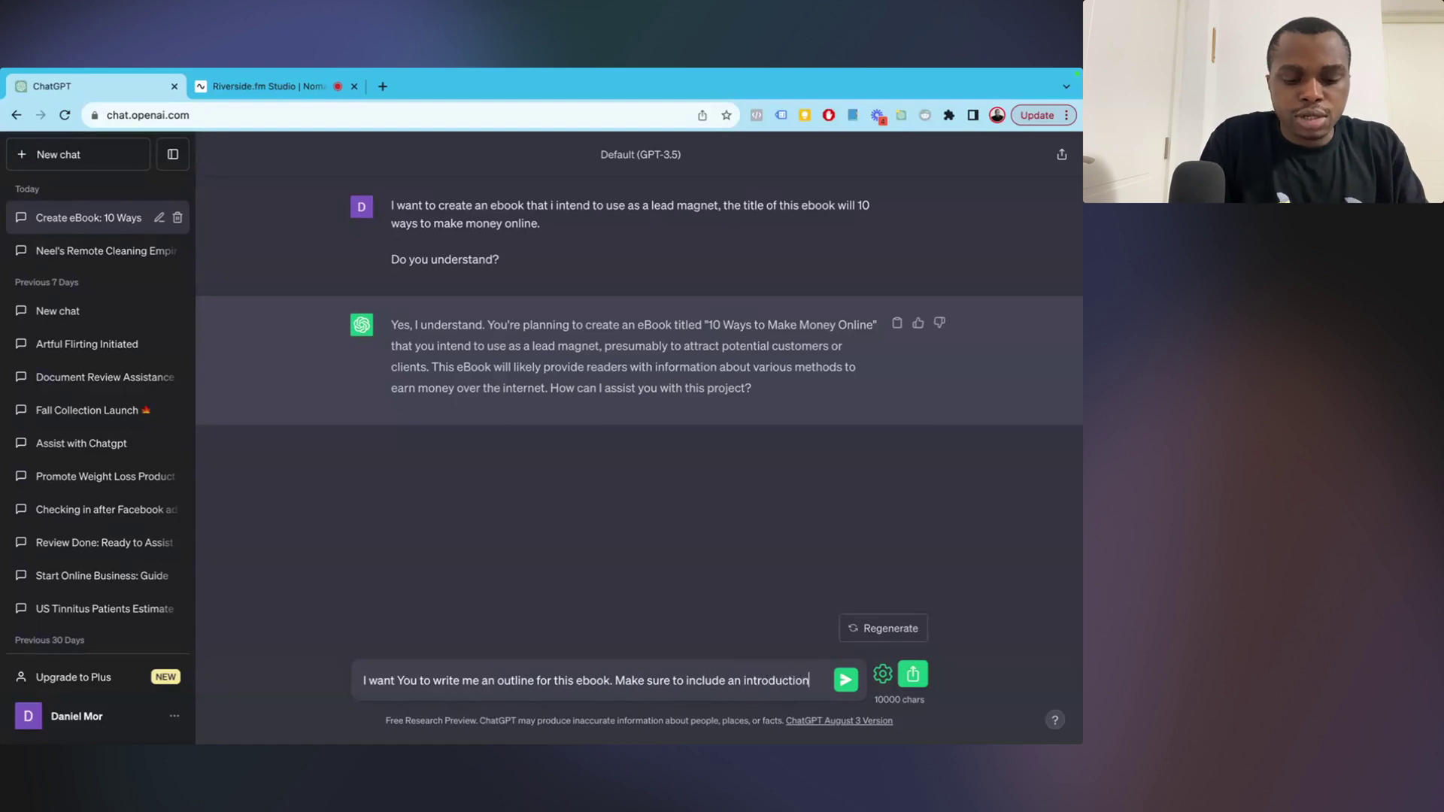
{"action": "type", "text": " an"}
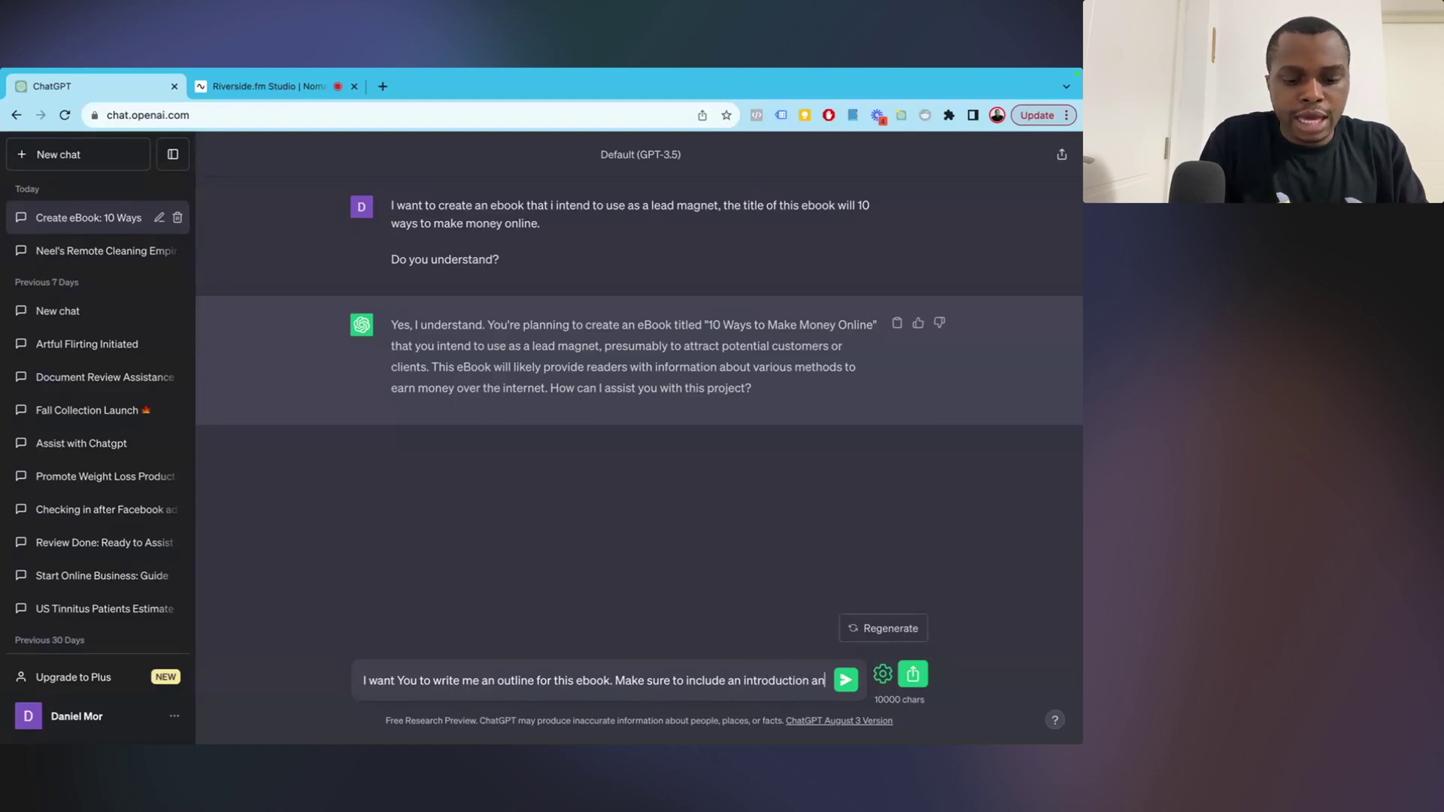
{"action": "type", "text": "d a con"}
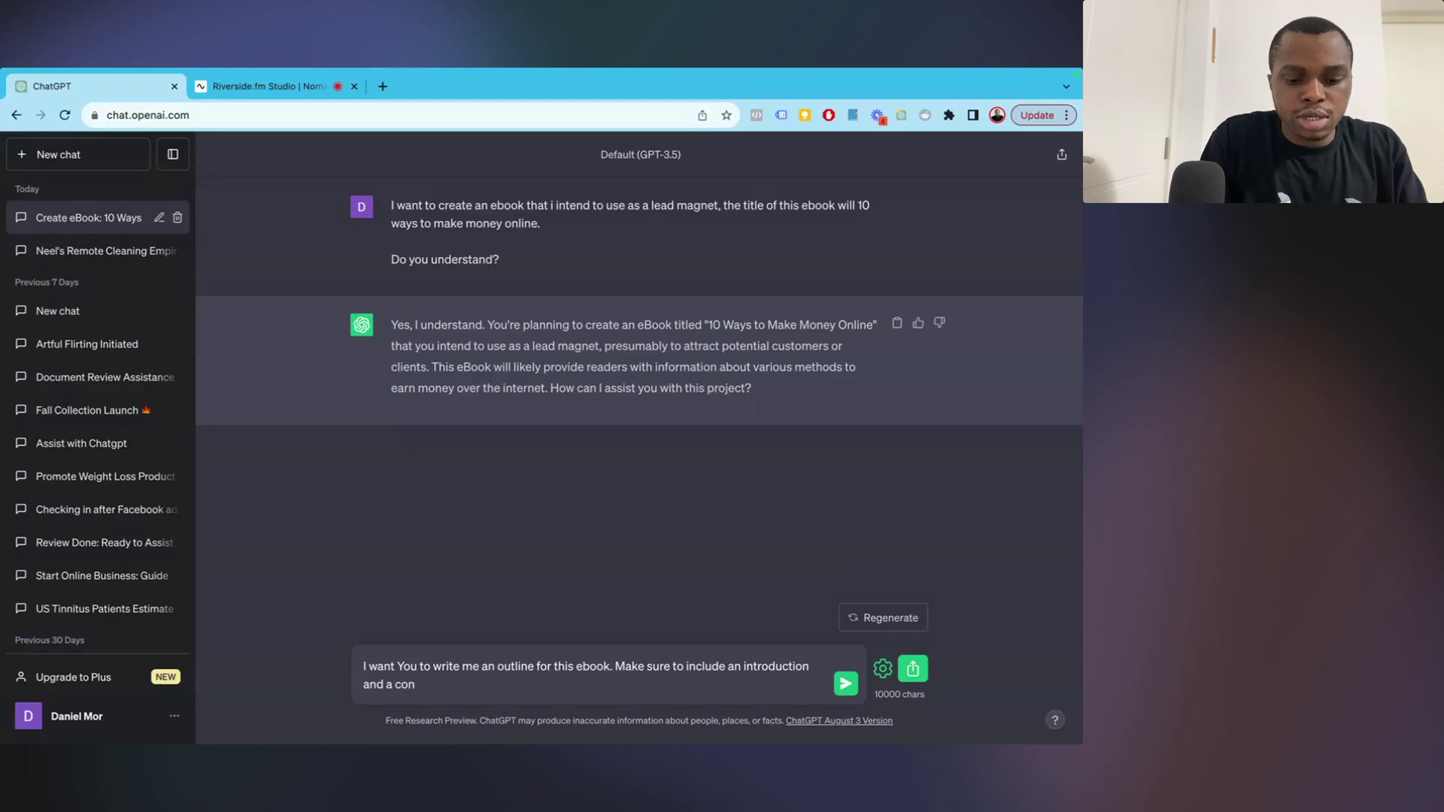
{"action": "type", "text": "clusion with a"}
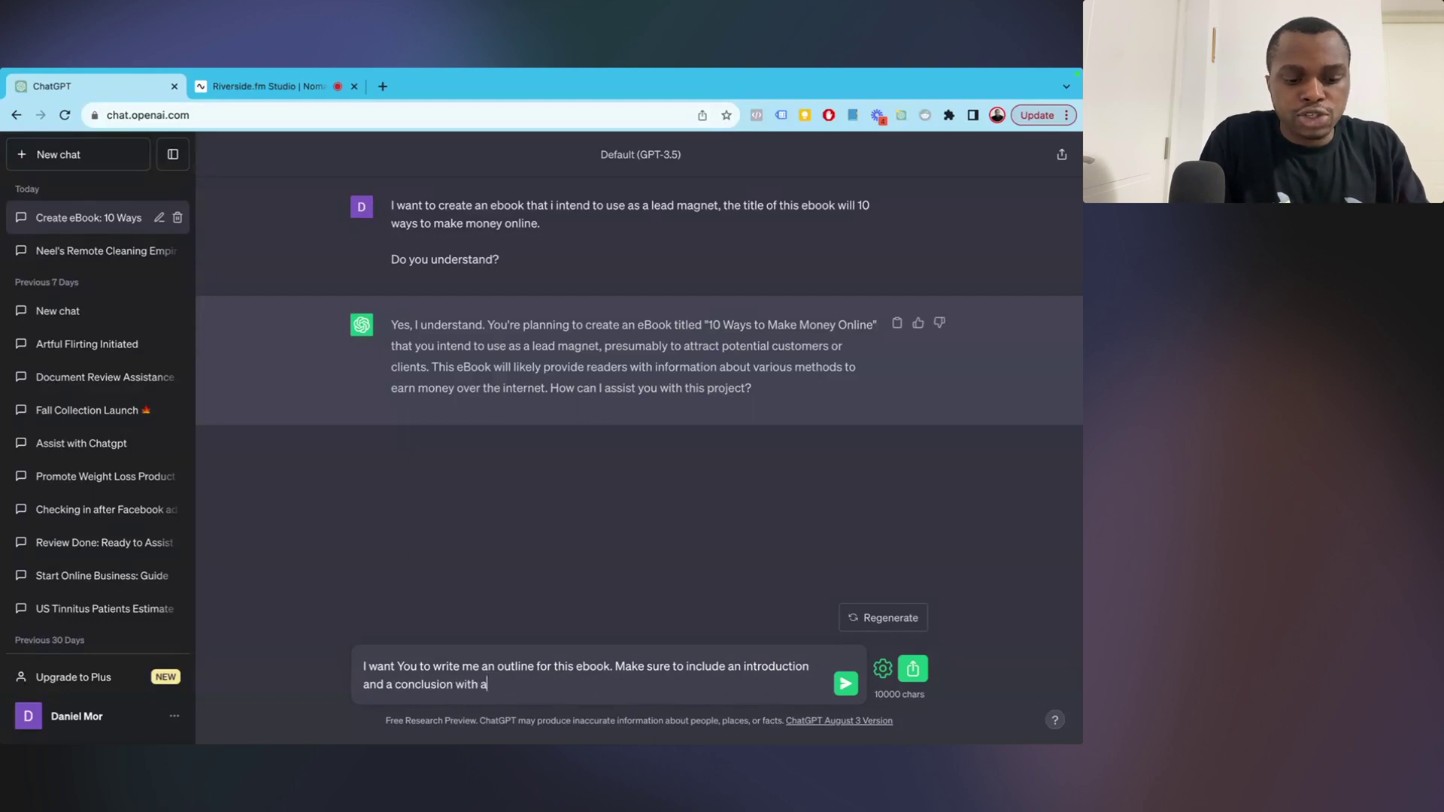
{"action": "type", "text": " strong call to"}
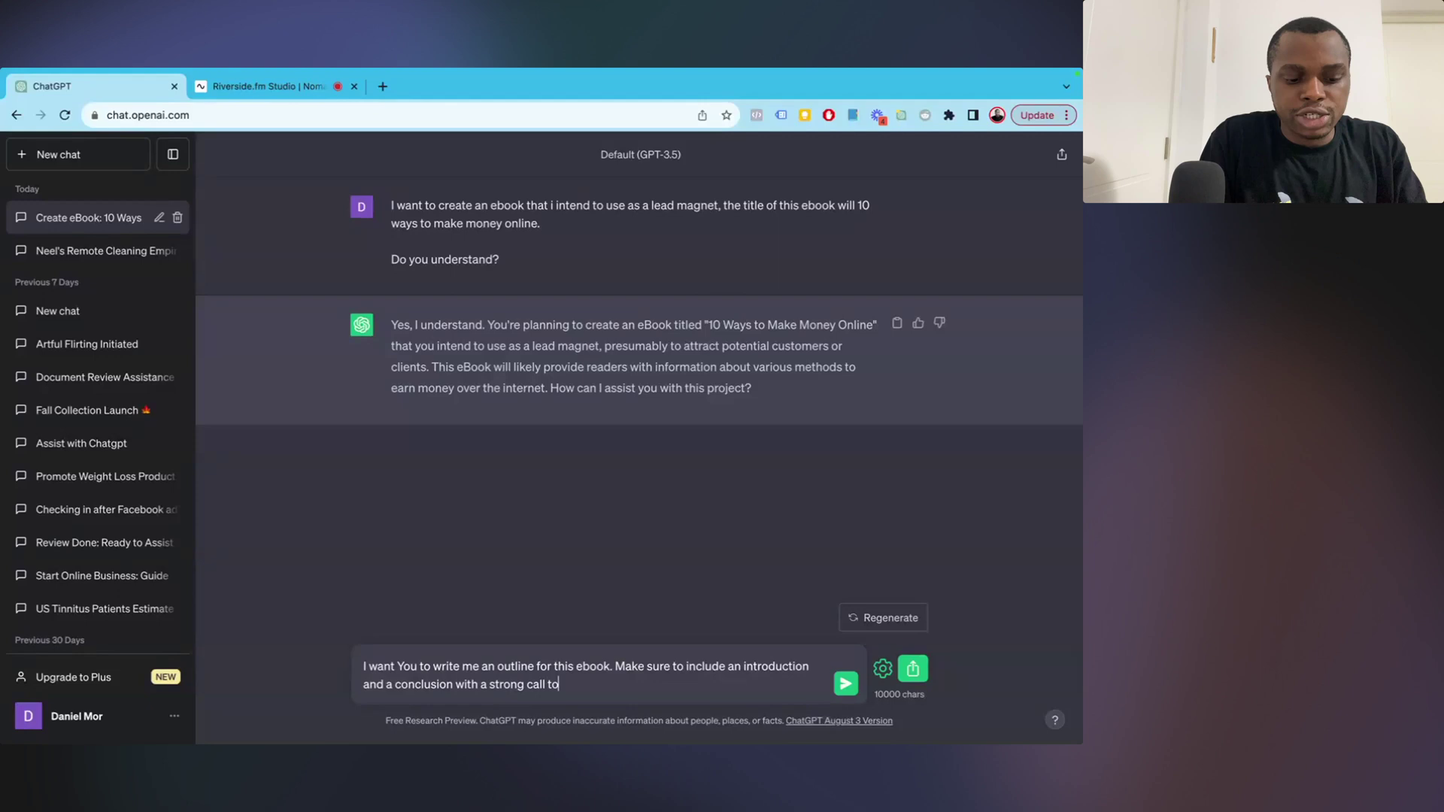
{"action": "type", "text": " action"}
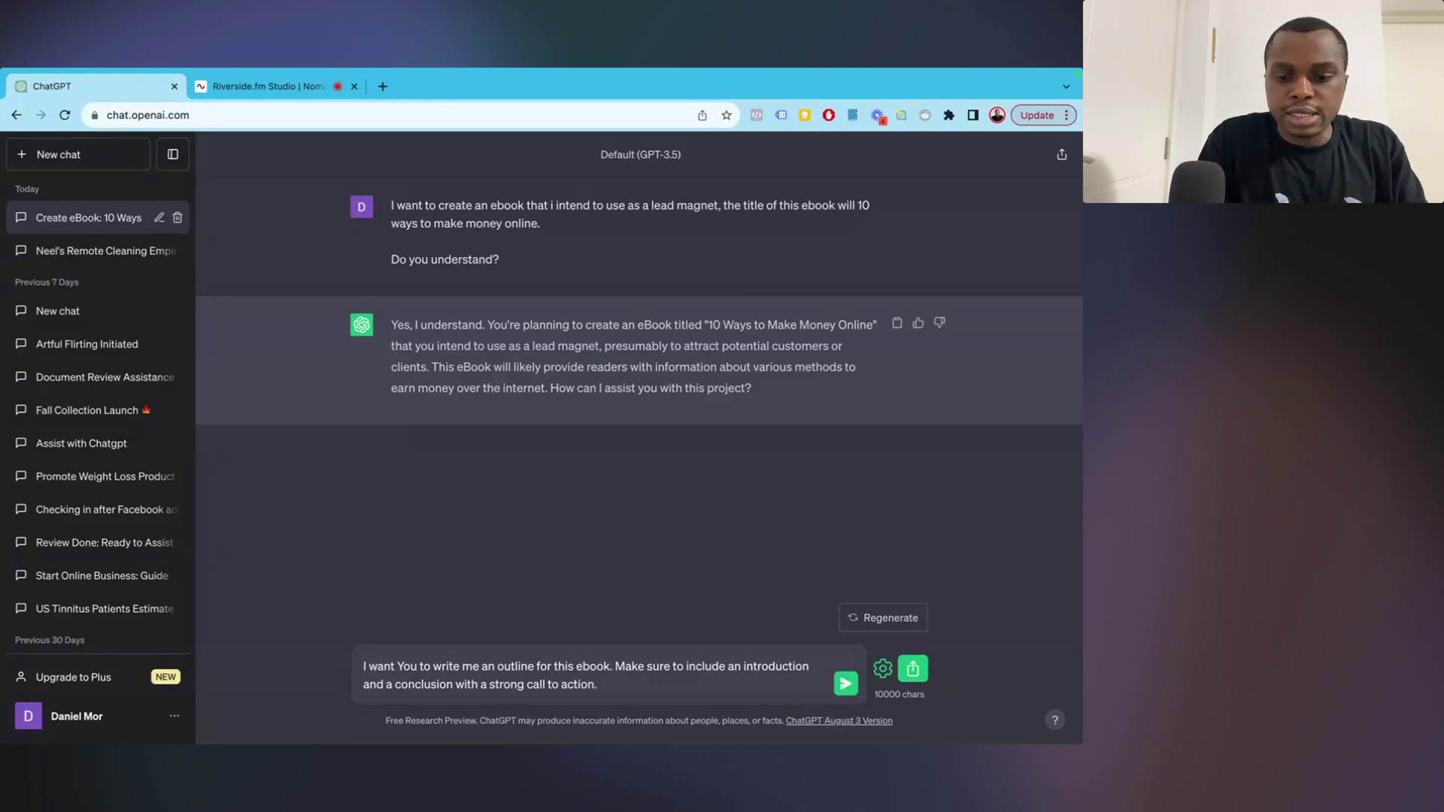
{"action": "type", "text": ". "}
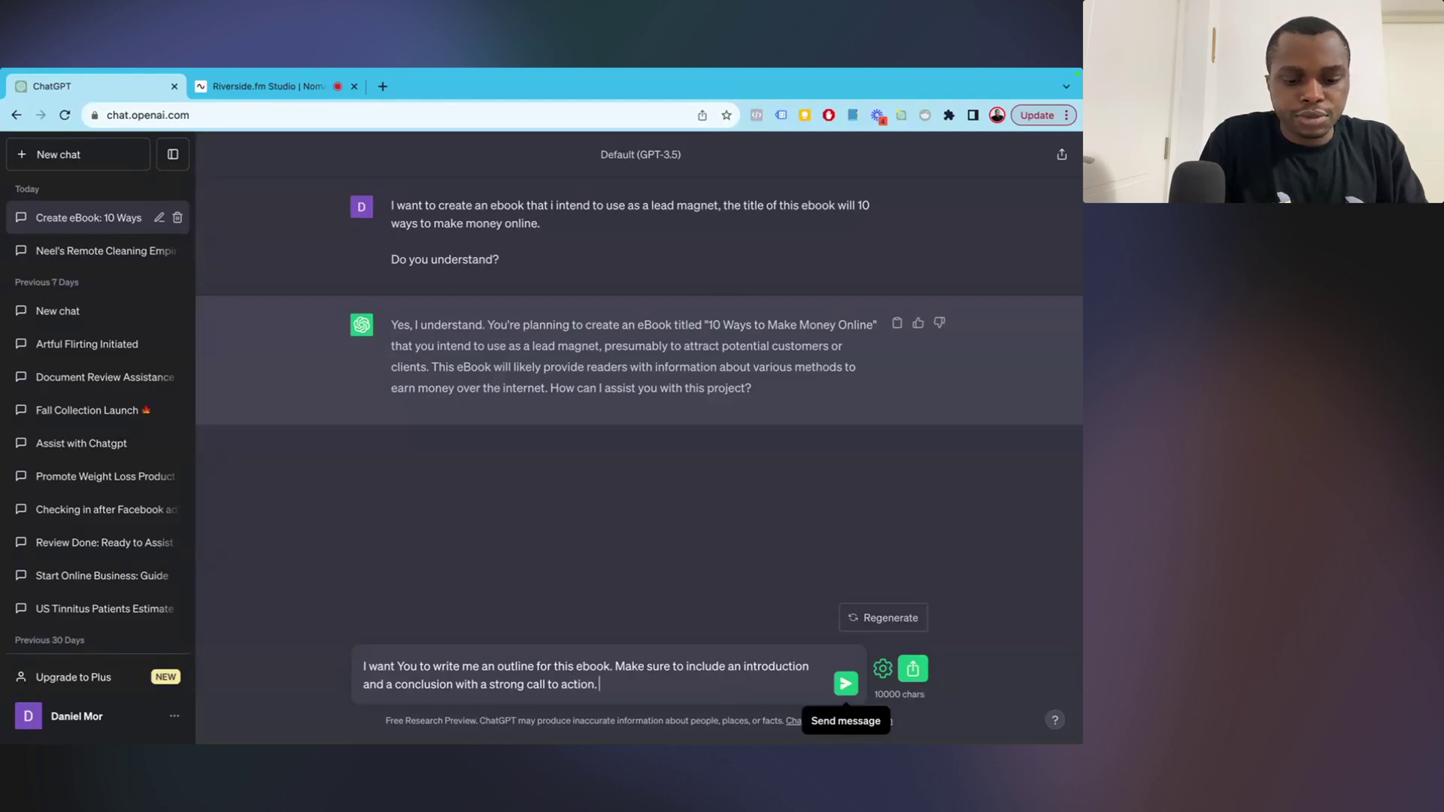
{"action": "type", "text": "Do you understa"}
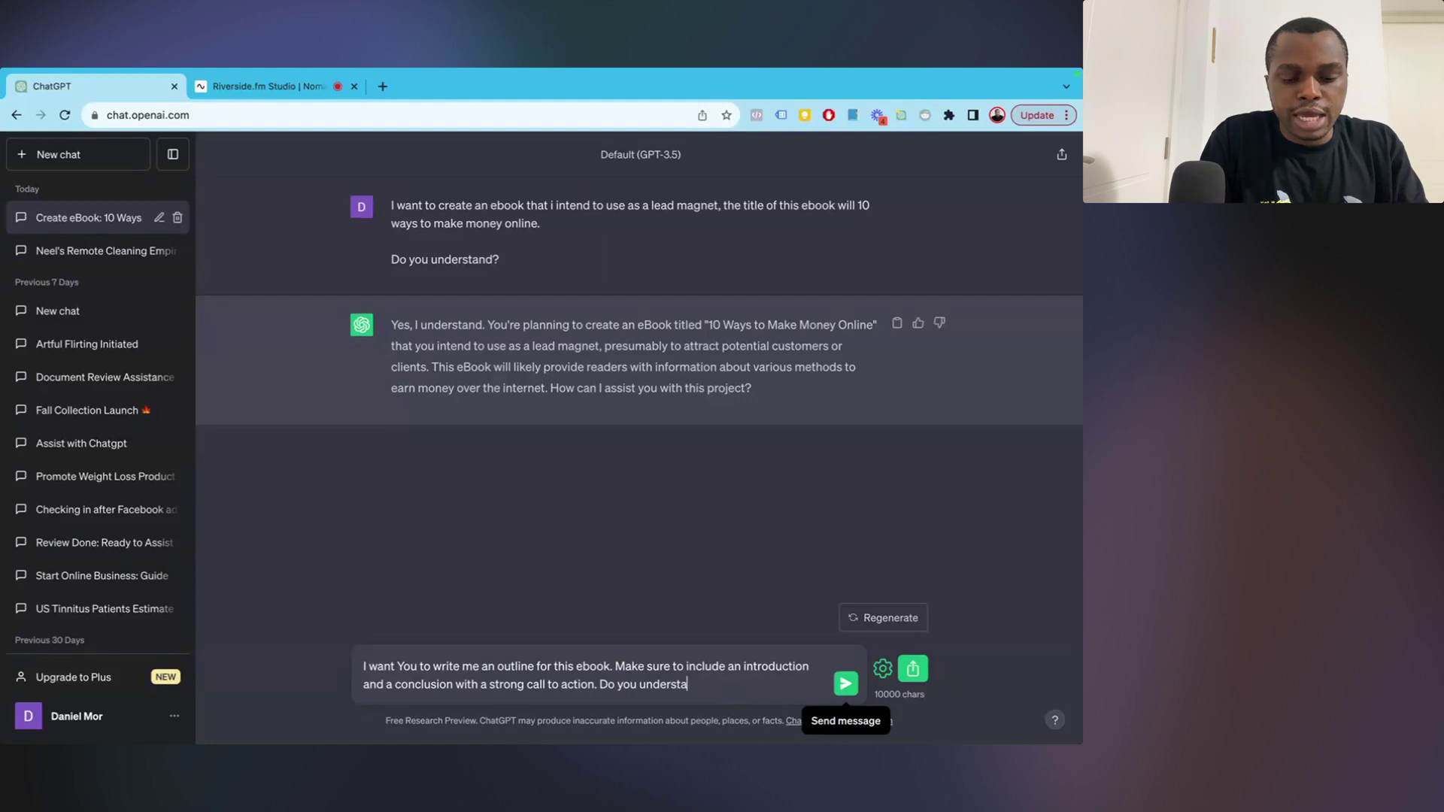
{"action": "type", "text": "nd? Don"}
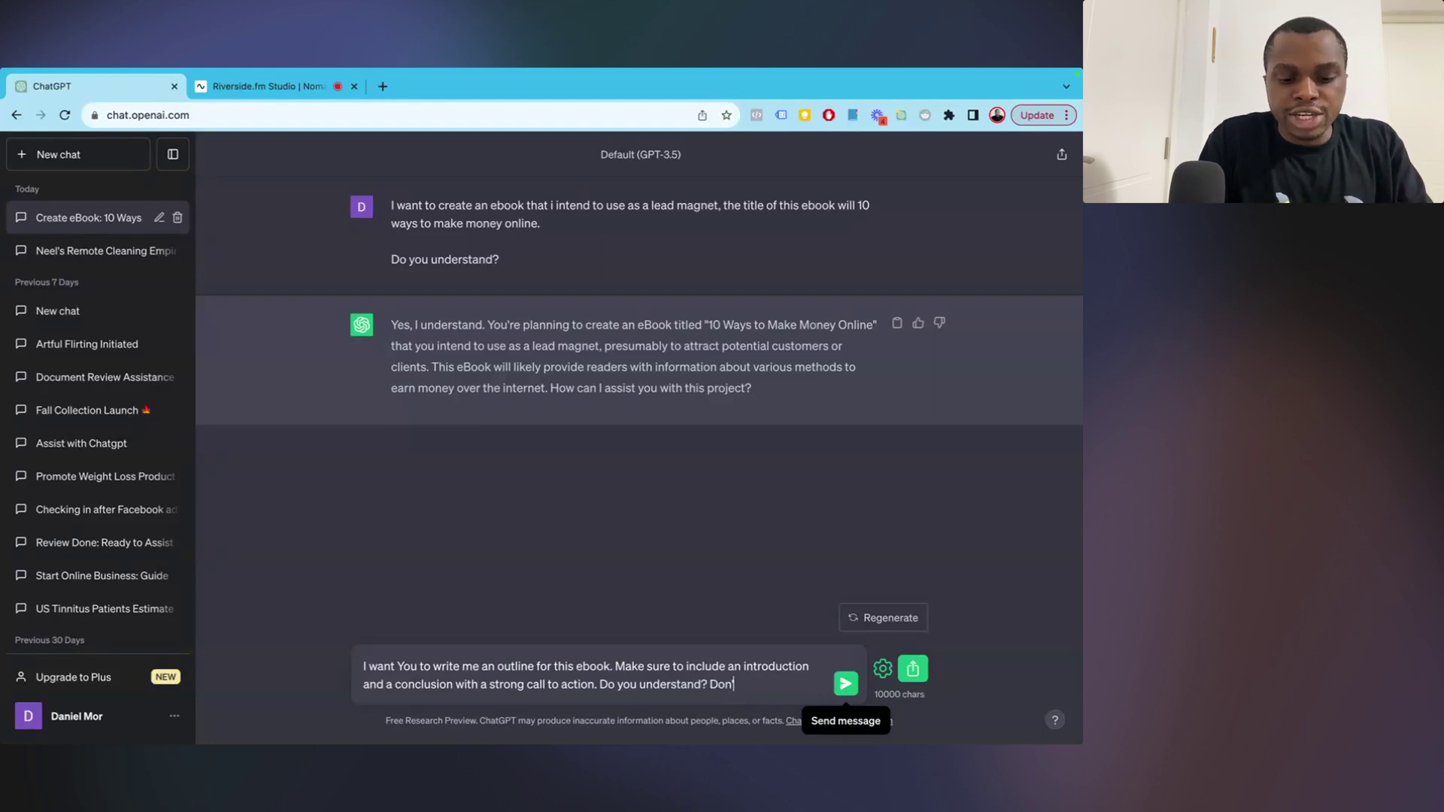
{"action": "type", "text": "'t write yet"}
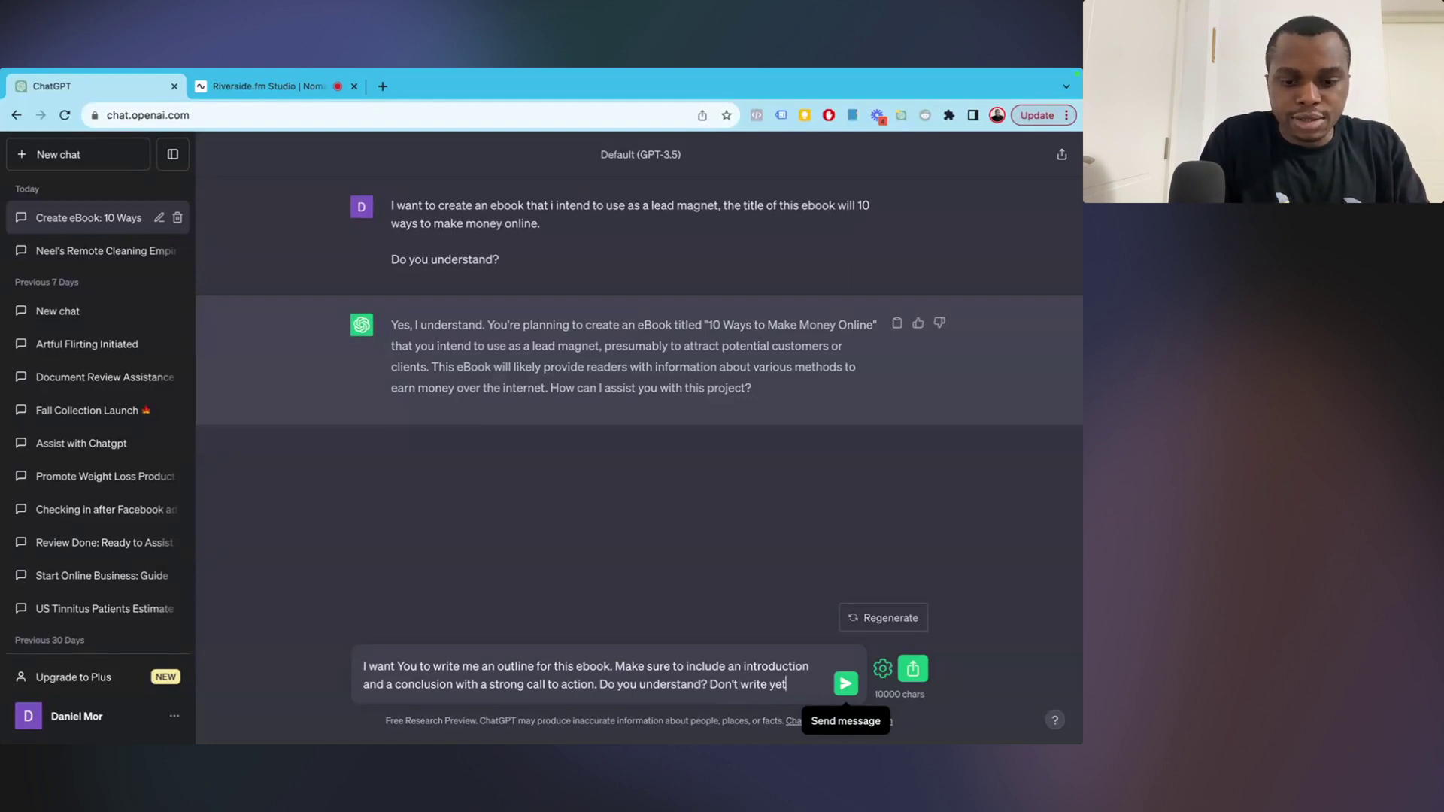
{"action": "type", "text": "."}
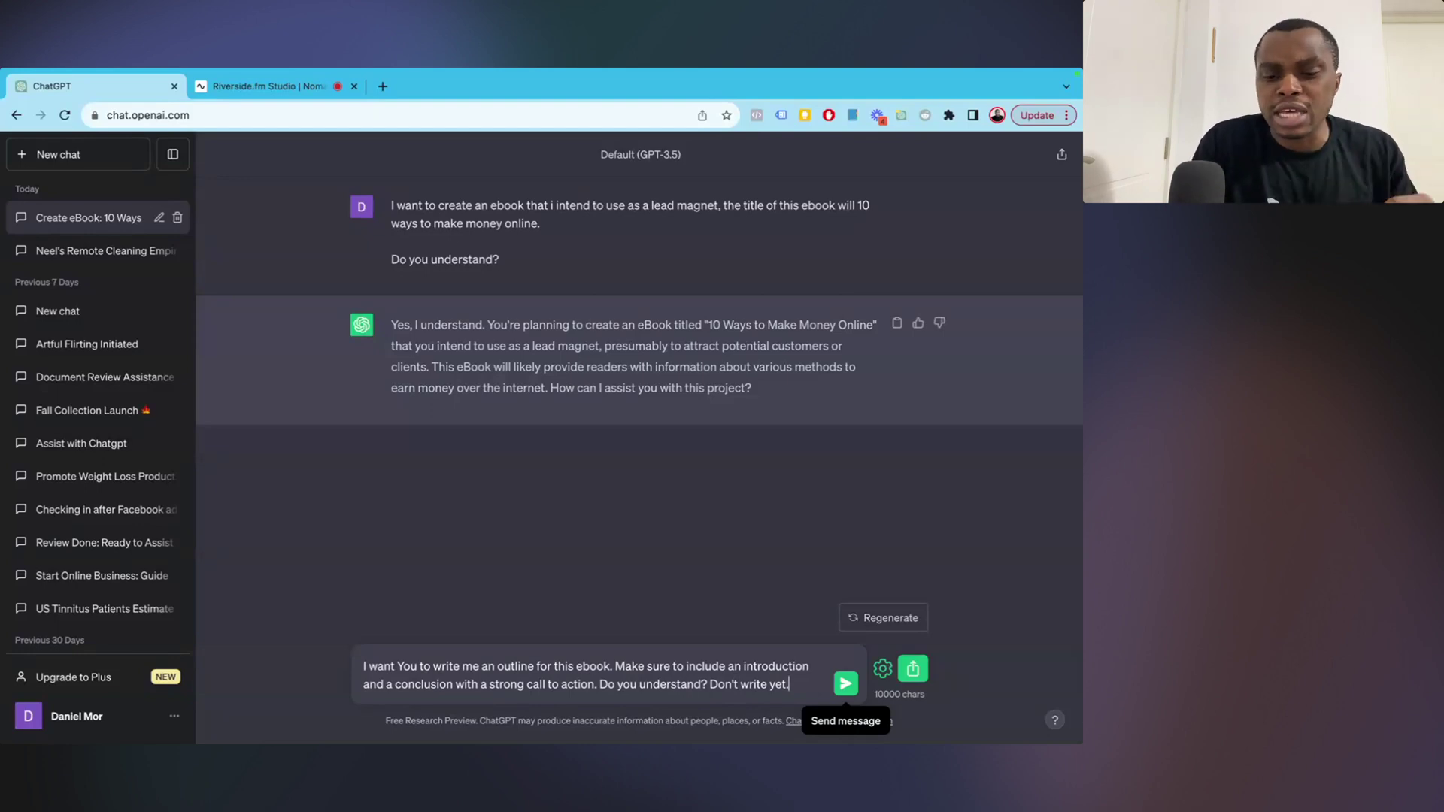
{"action": "left_click", "coordinate": [846, 684]}
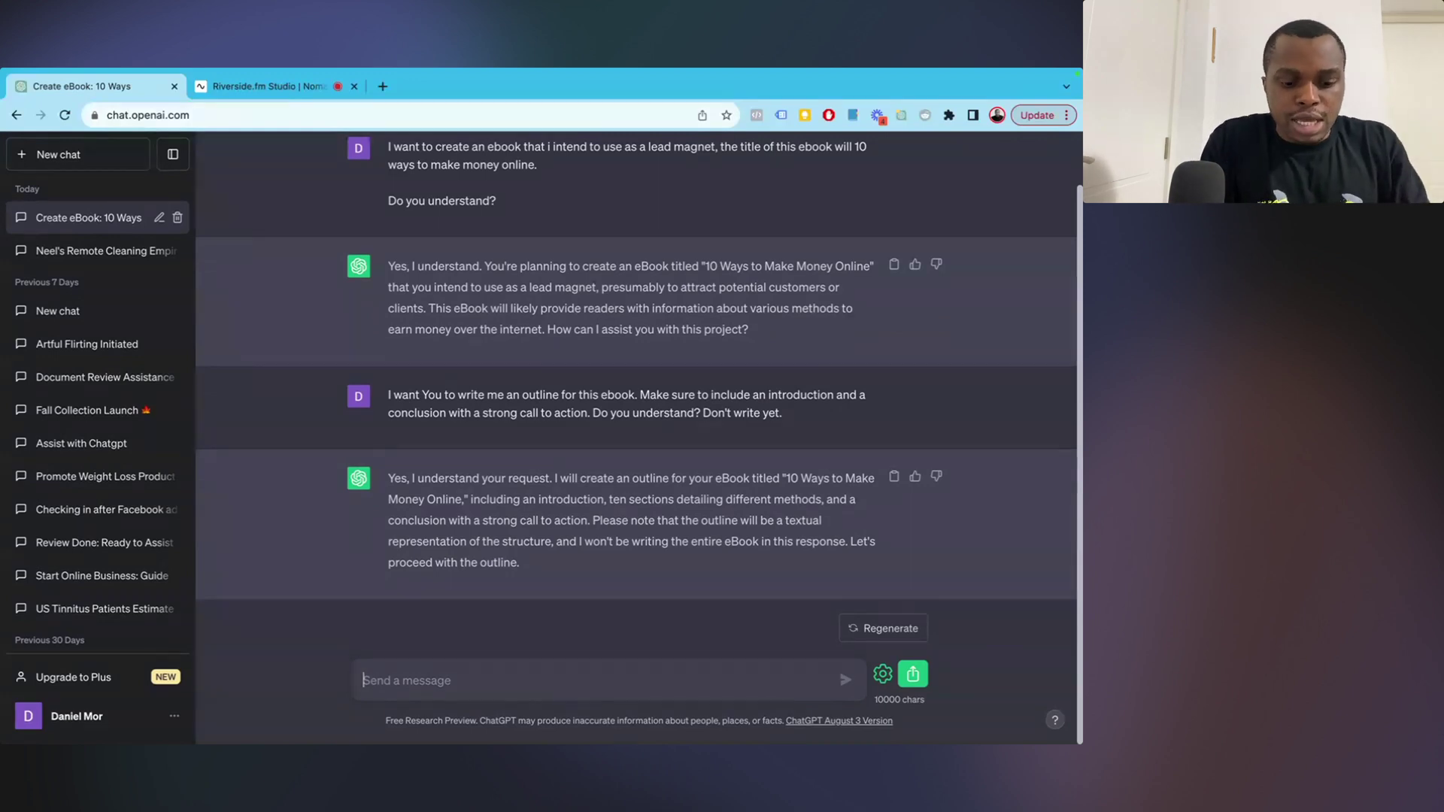
Ask ChatGPT to begin writing the ebook so even a 10-year-old will understand.
{"action": "type", "text": "Beg"}
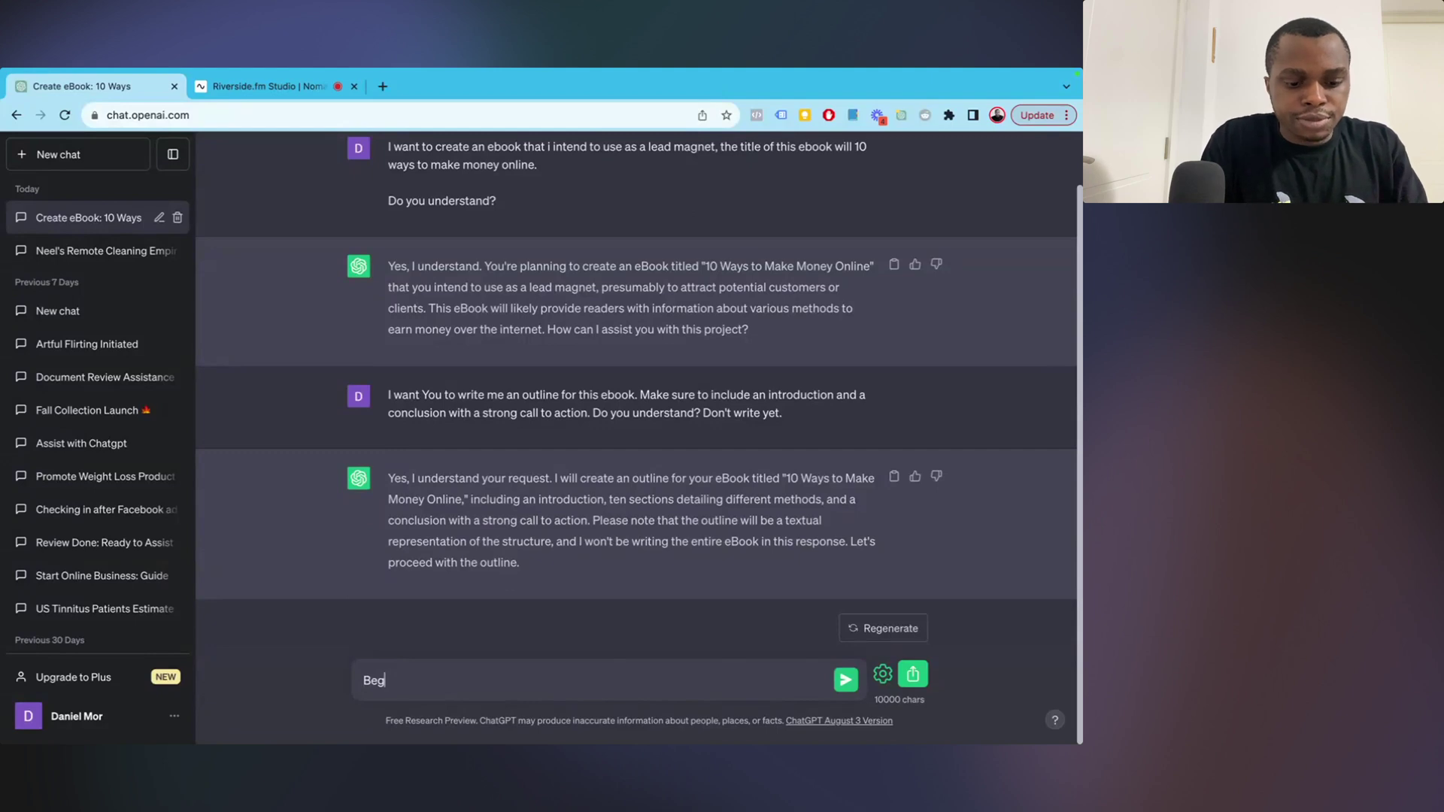
{"action": "type", "text": "onin writing."}
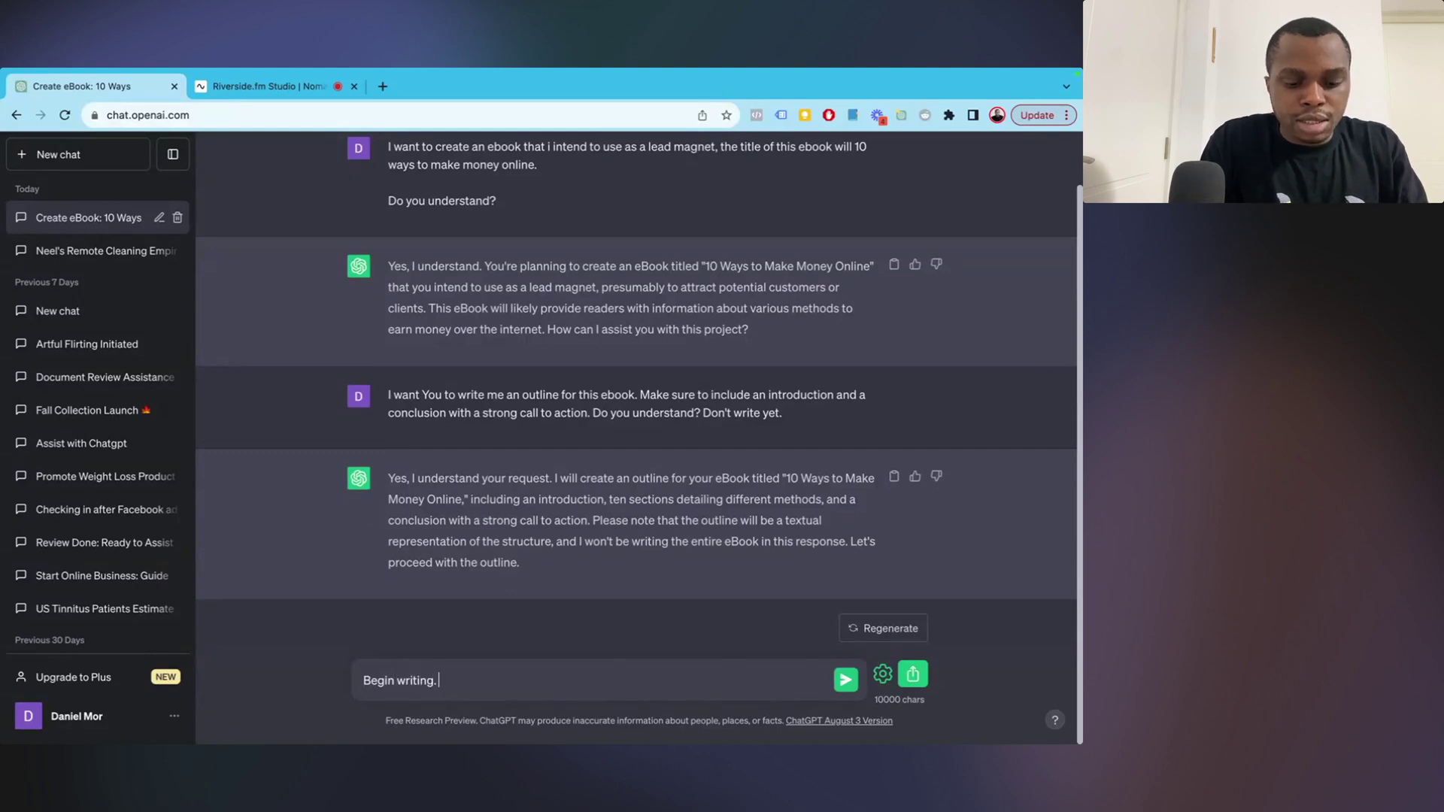
{"action": "type", "text": " Write "}
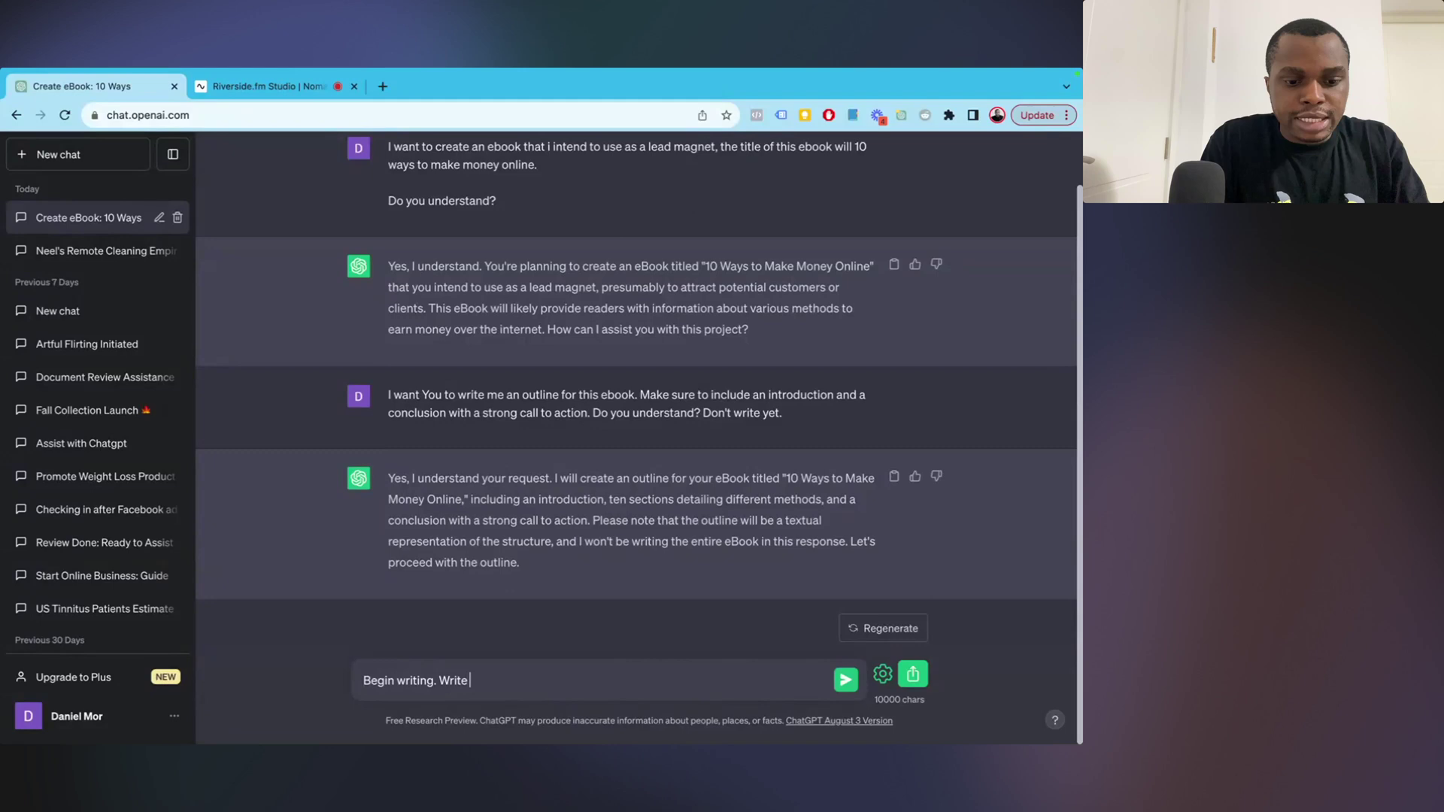
{"action": "type", "text": "in suc"}
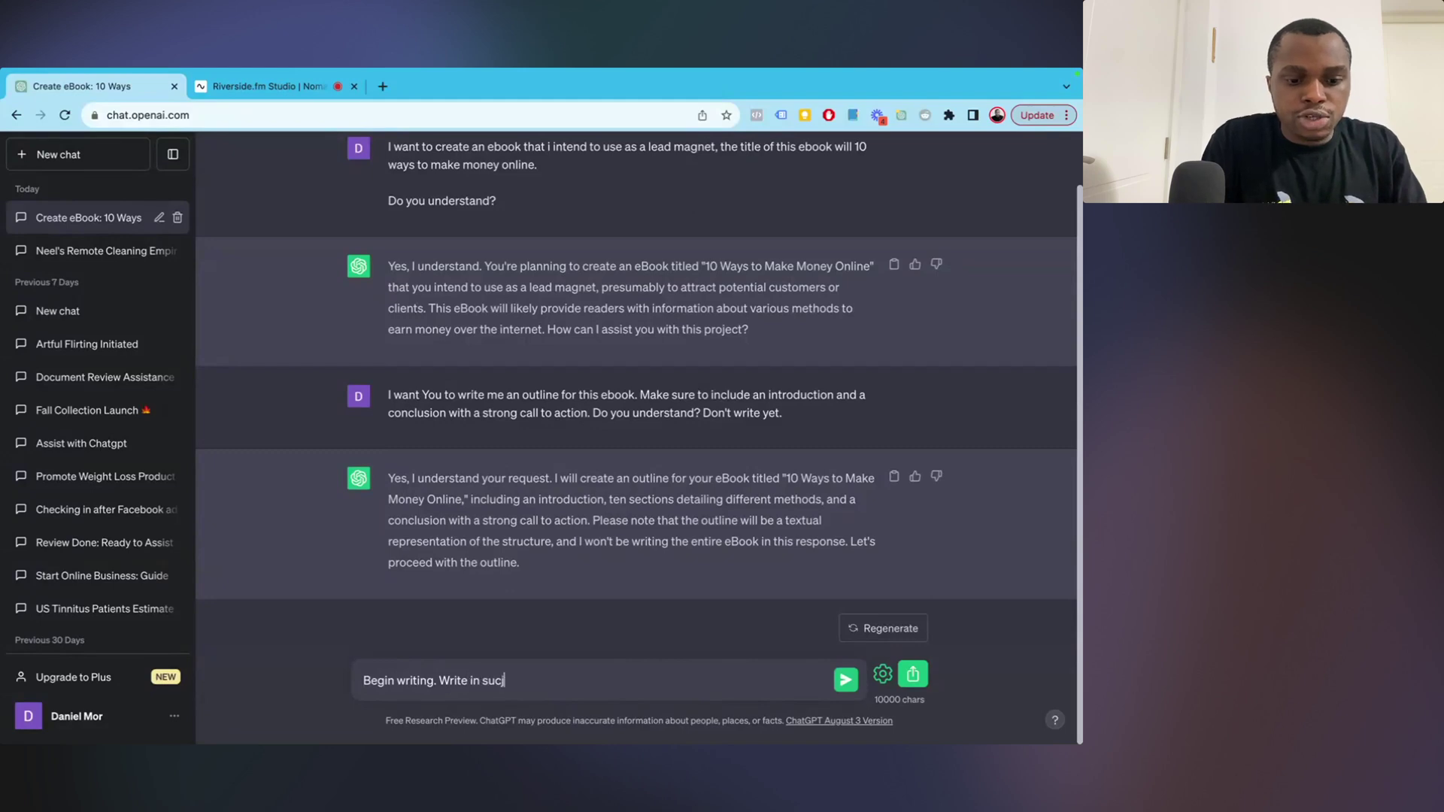
{"action": "type", "text": "h a way that "}
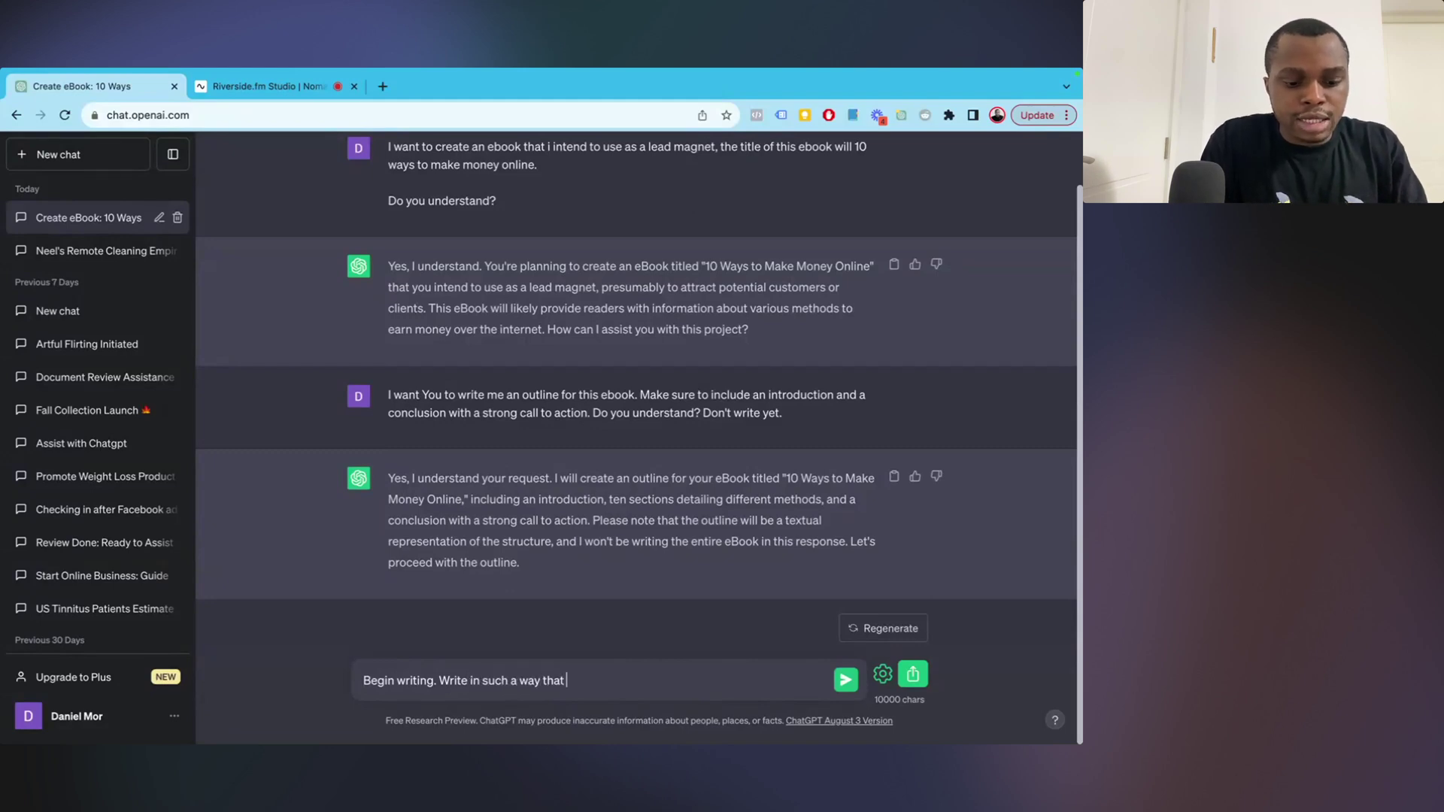
{"action": "type", "text": "even a"}
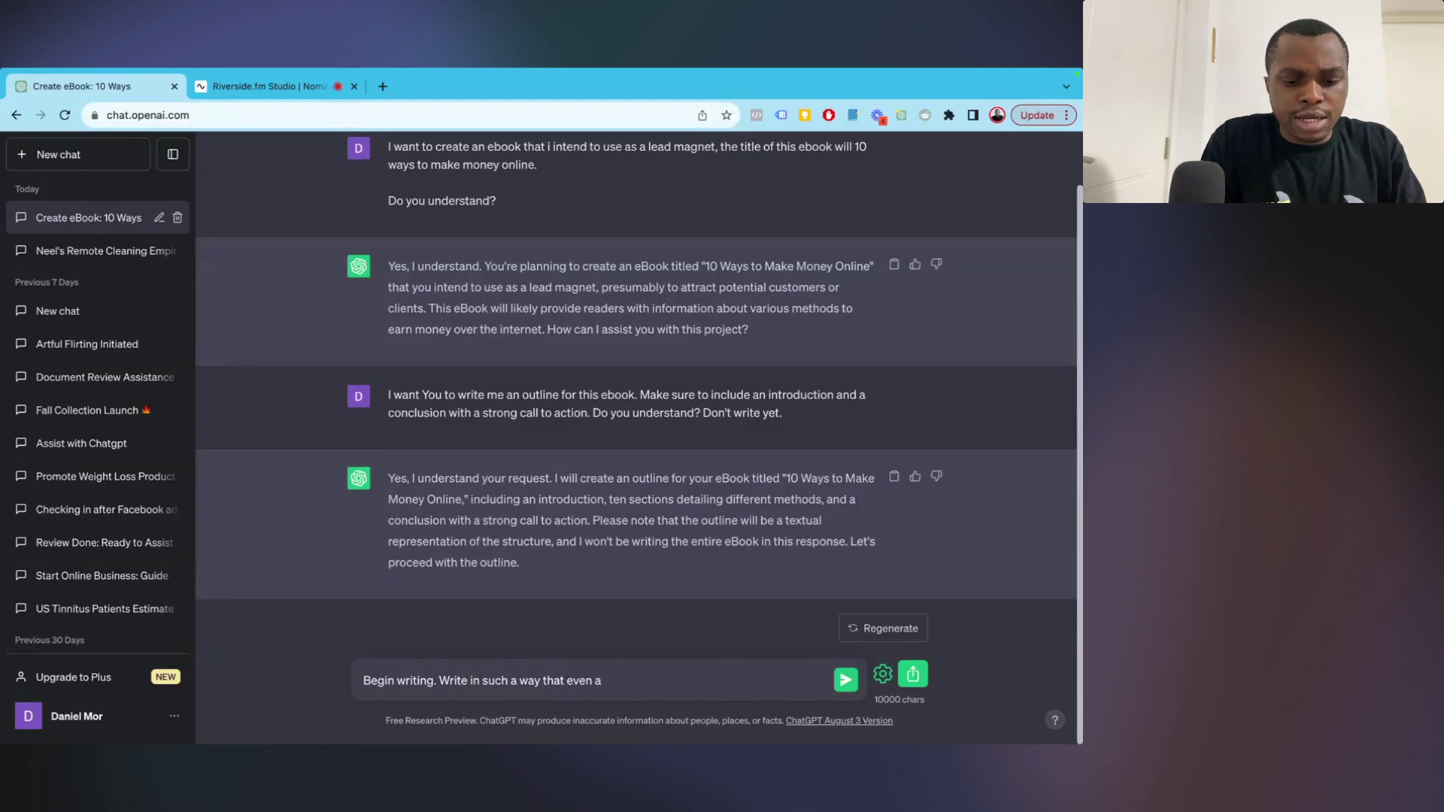
{"action": "type", "text": " 10 year"}
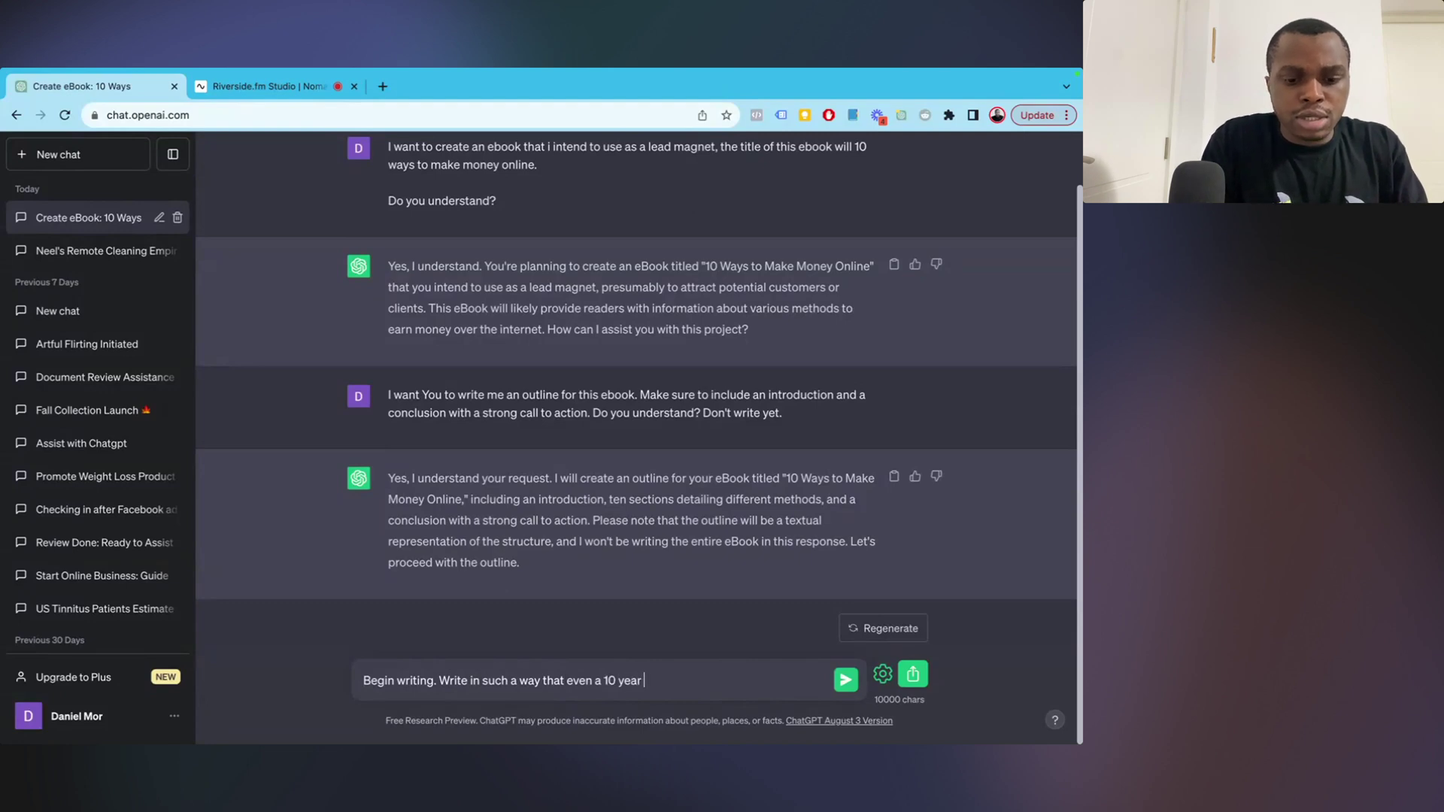
{"action": "type", "text": "sld will un"}
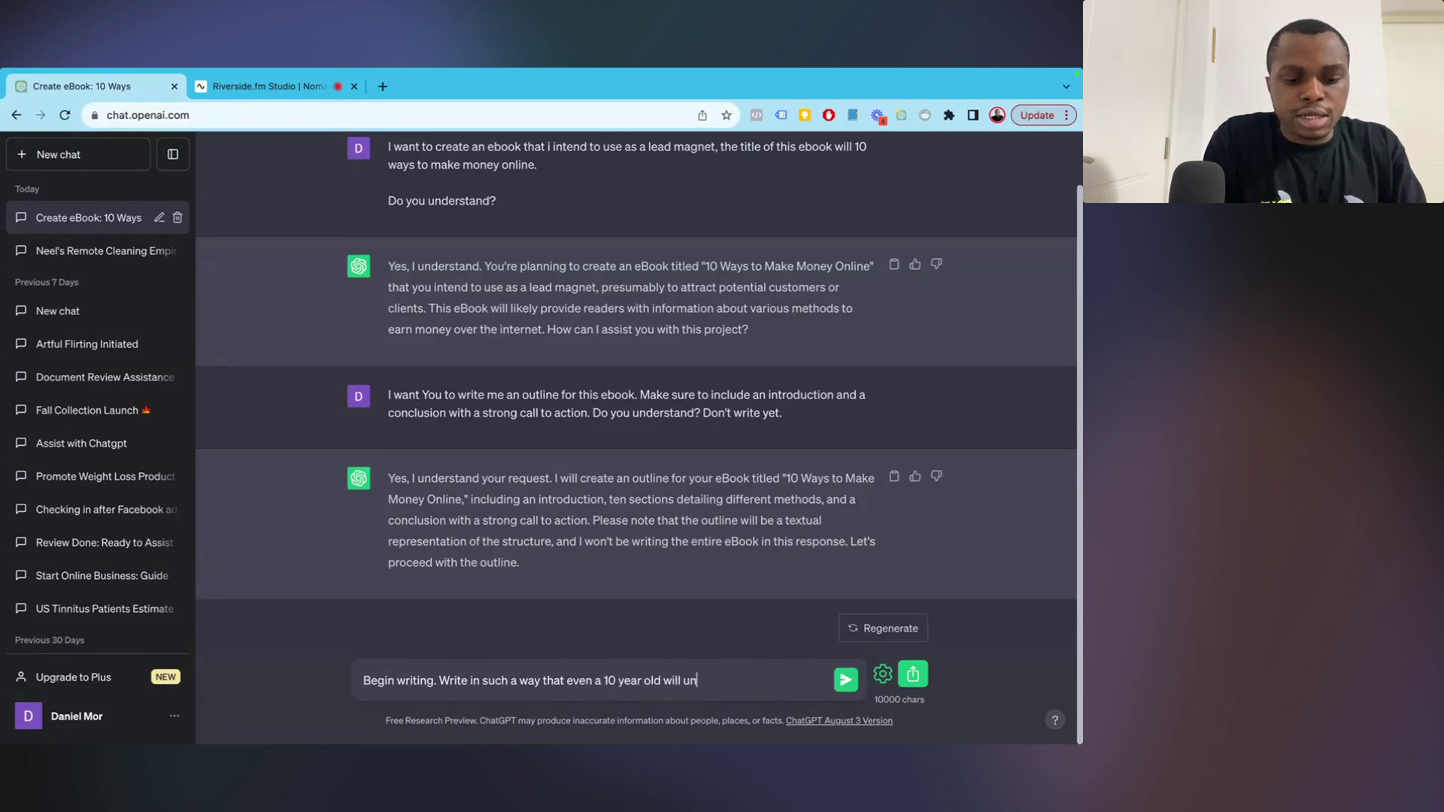
{"action": "type", "text": "derstand"}
{"action": "key", "text": "Return"}
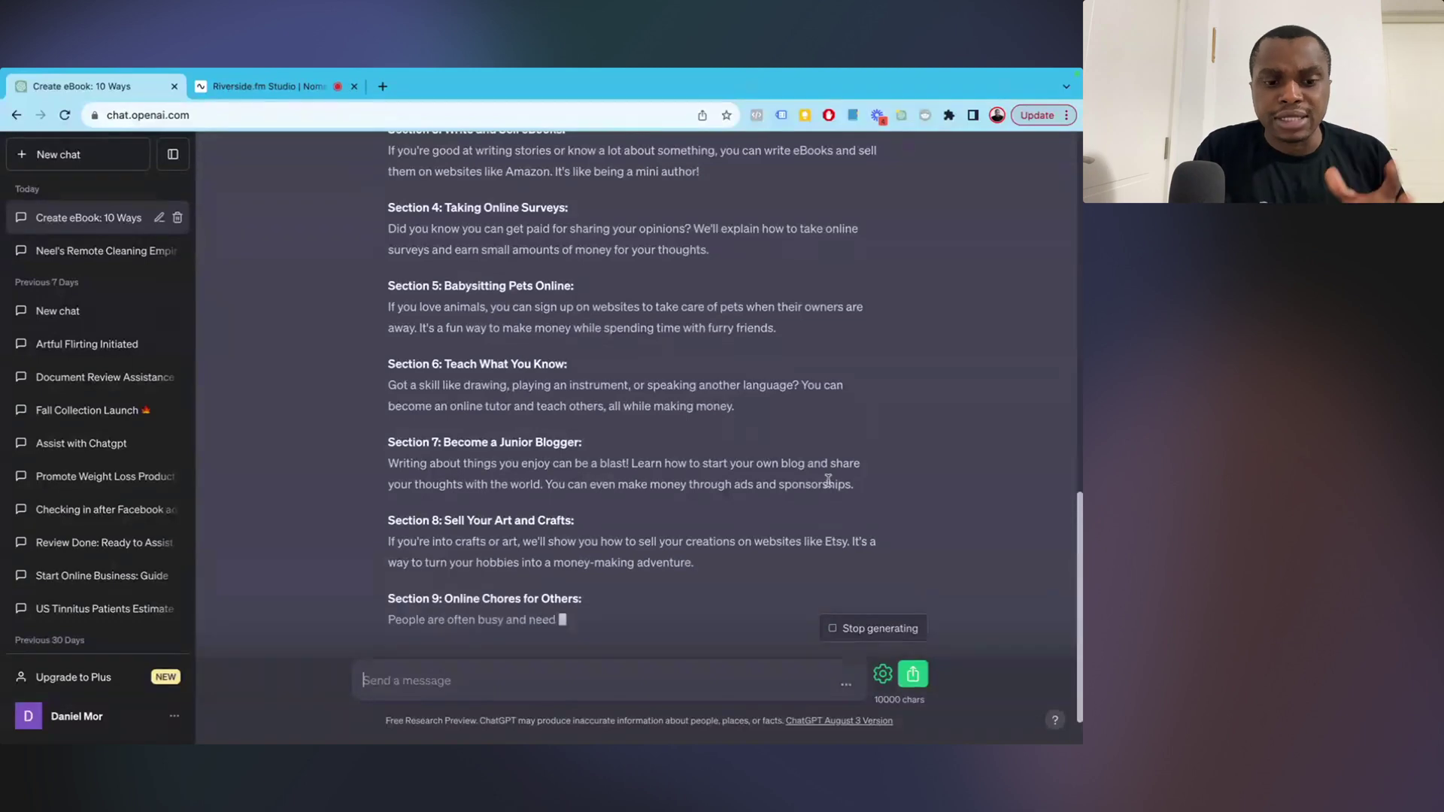
{"action": "scroll", "coordinate": [829, 483], "scroll_direction": "up", "scroll_amount": 8}
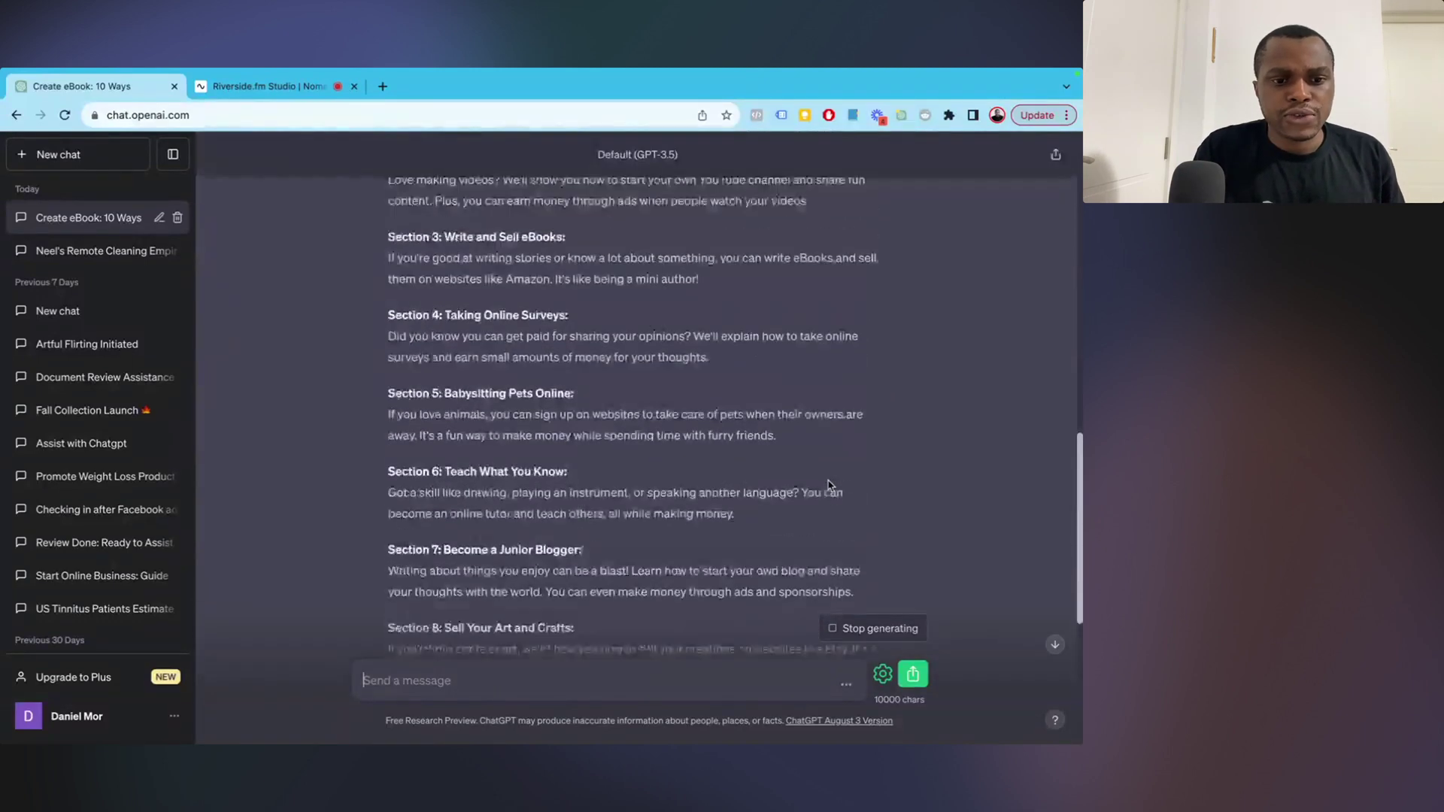
{"action": "scroll", "coordinate": [829, 485], "scroll_direction": "up", "scroll_amount": 5}
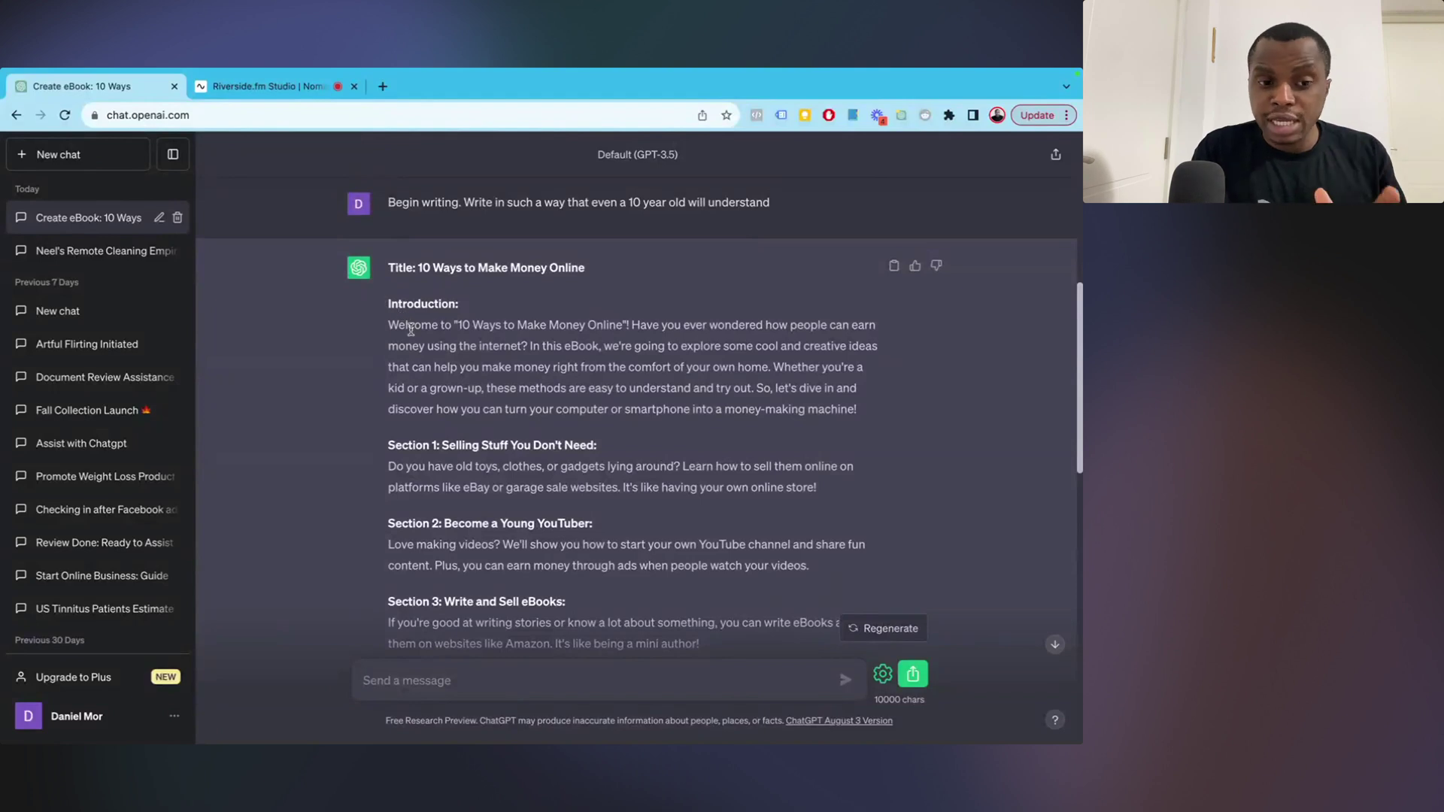
Review the generated draft from its Introduction through the numbered sections.
{"action": "left_click_drag", "start_coordinate": [388, 324], "coordinate": [661, 346]}
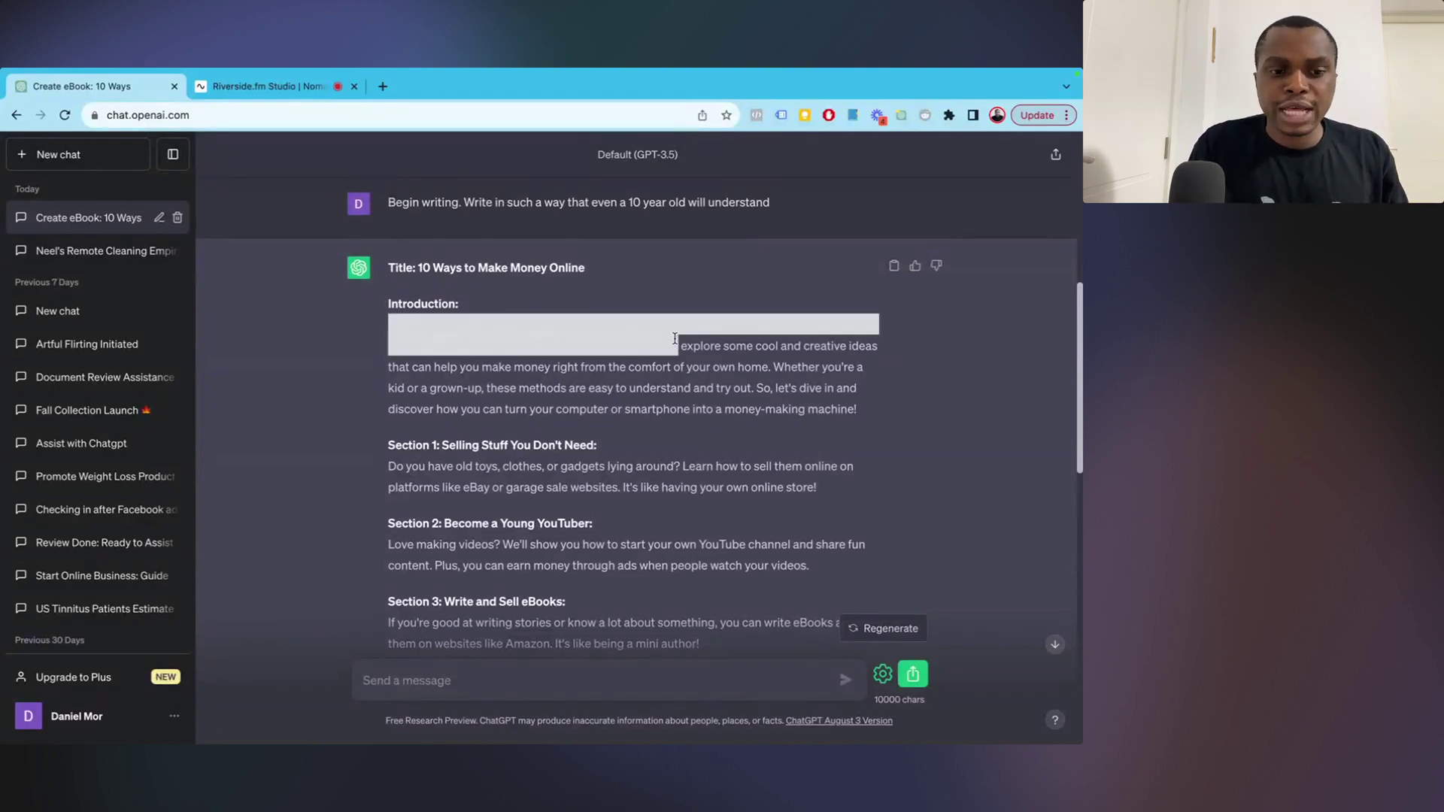
{"action": "left_click", "coordinate": [674, 338]}
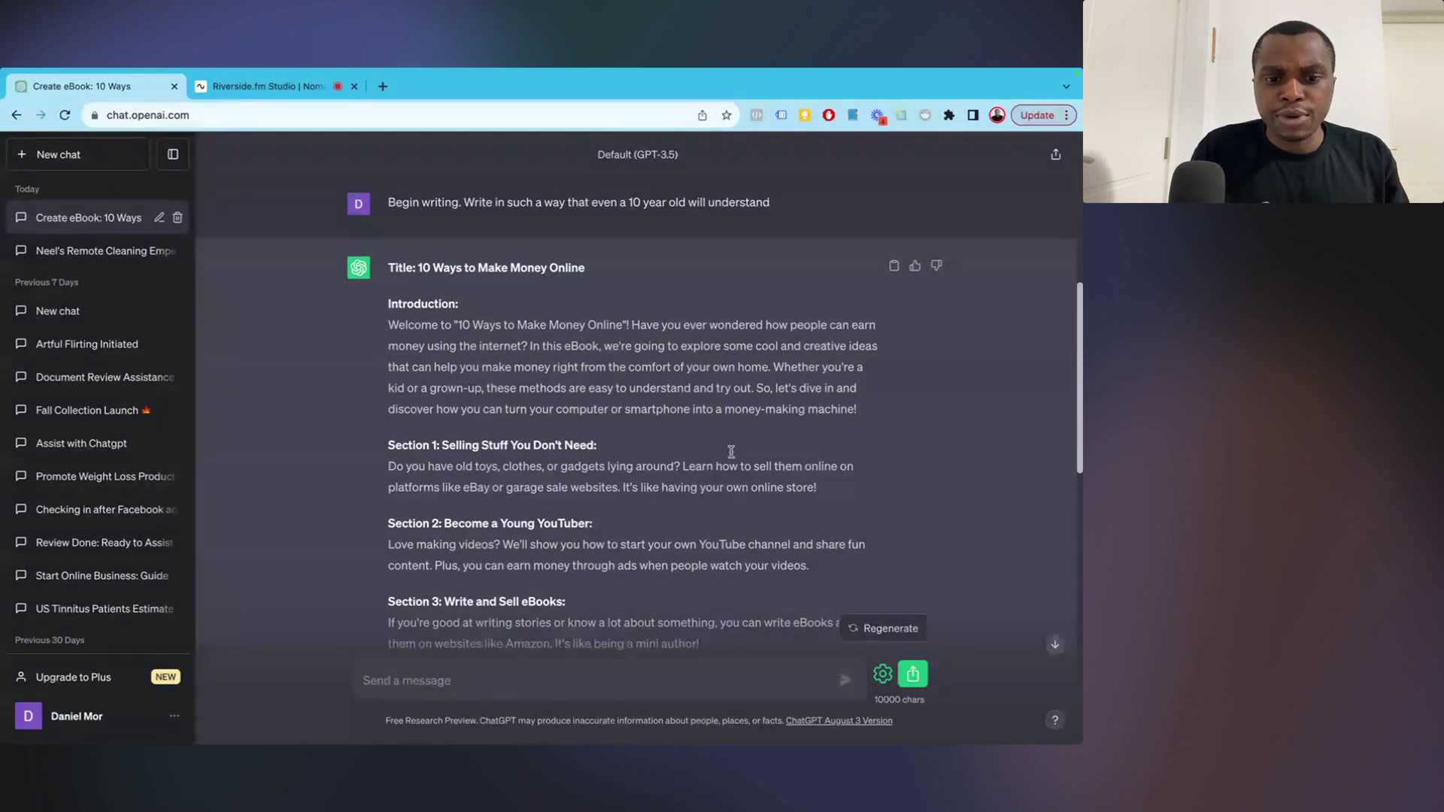
{"action": "scroll", "coordinate": [733, 497], "scroll_direction": "down", "scroll_amount": 3}
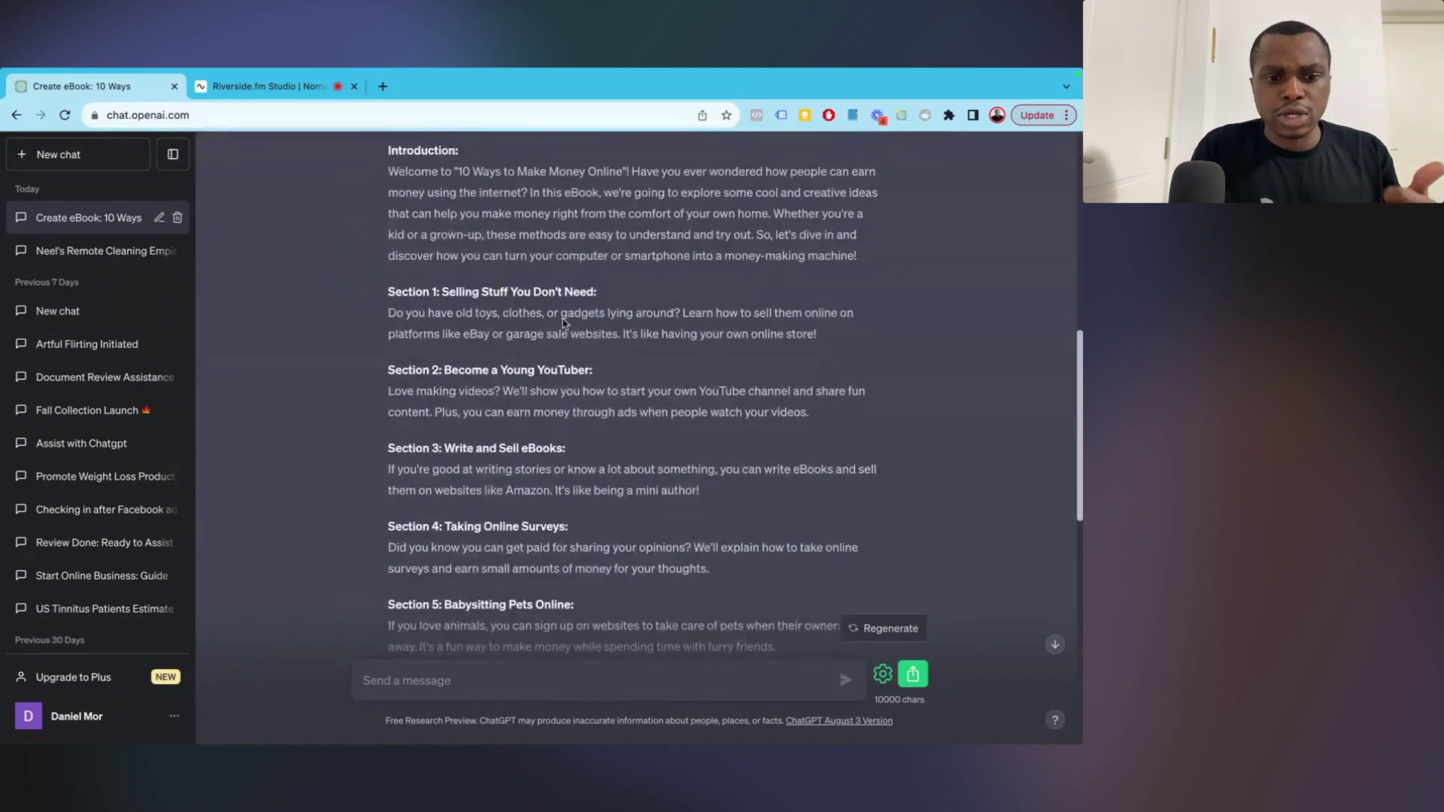
{"action": "scroll", "coordinate": [538, 424], "scroll_direction": "down", "scroll_amount": 4}
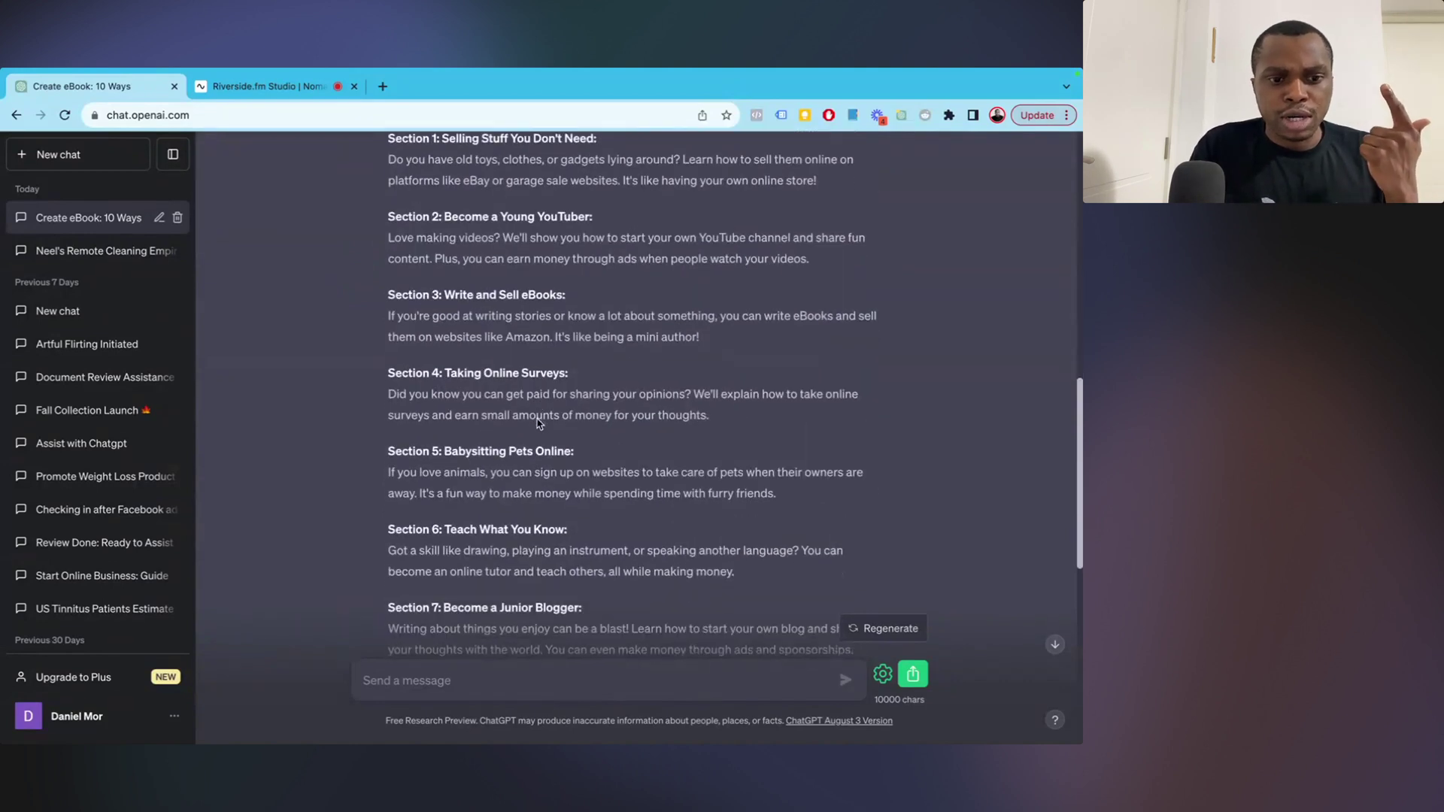
{"action": "scroll", "coordinate": [538, 419], "scroll_direction": "down", "scroll_amount": 1}
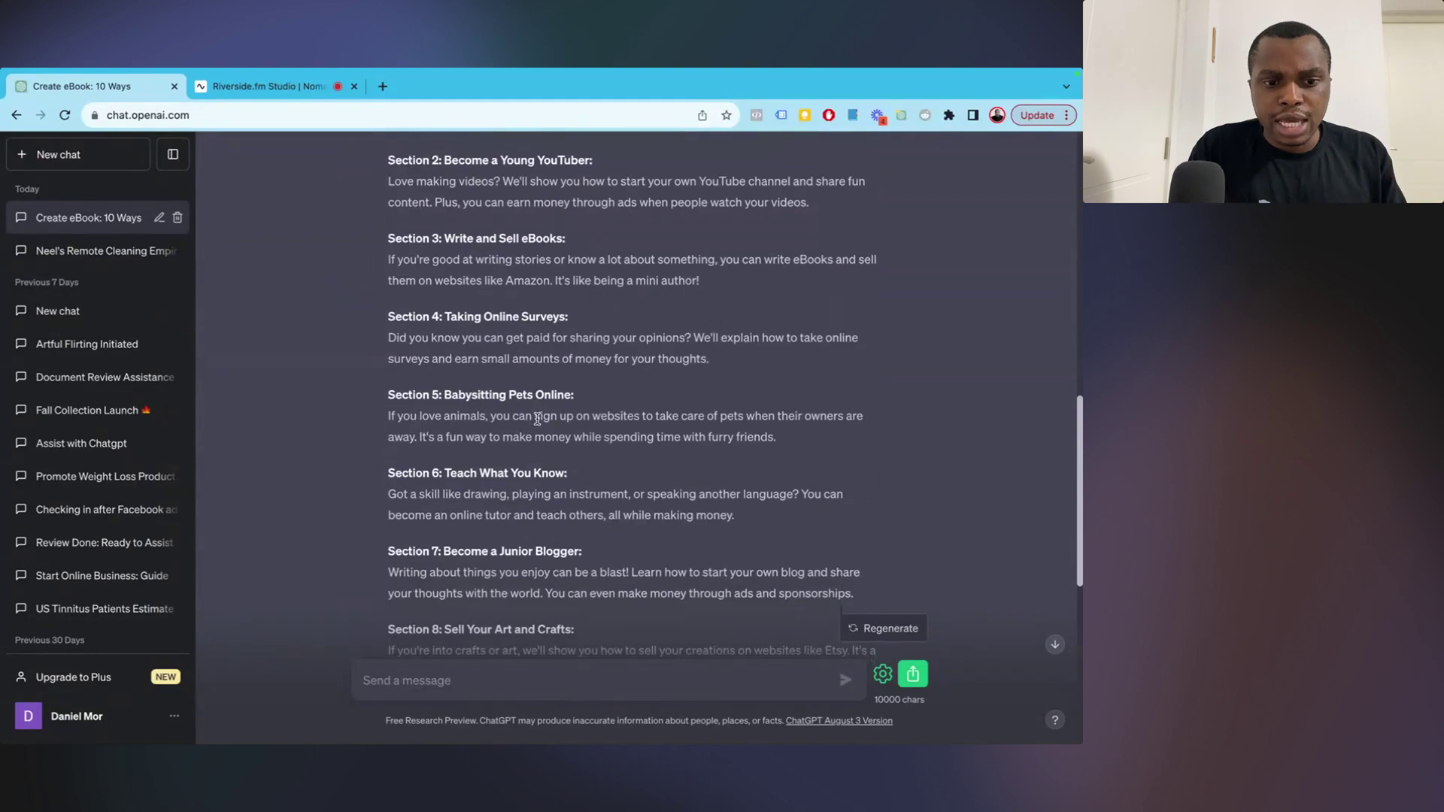
{"action": "scroll", "coordinate": [537, 419], "scroll_direction": "down", "scroll_amount": 4}
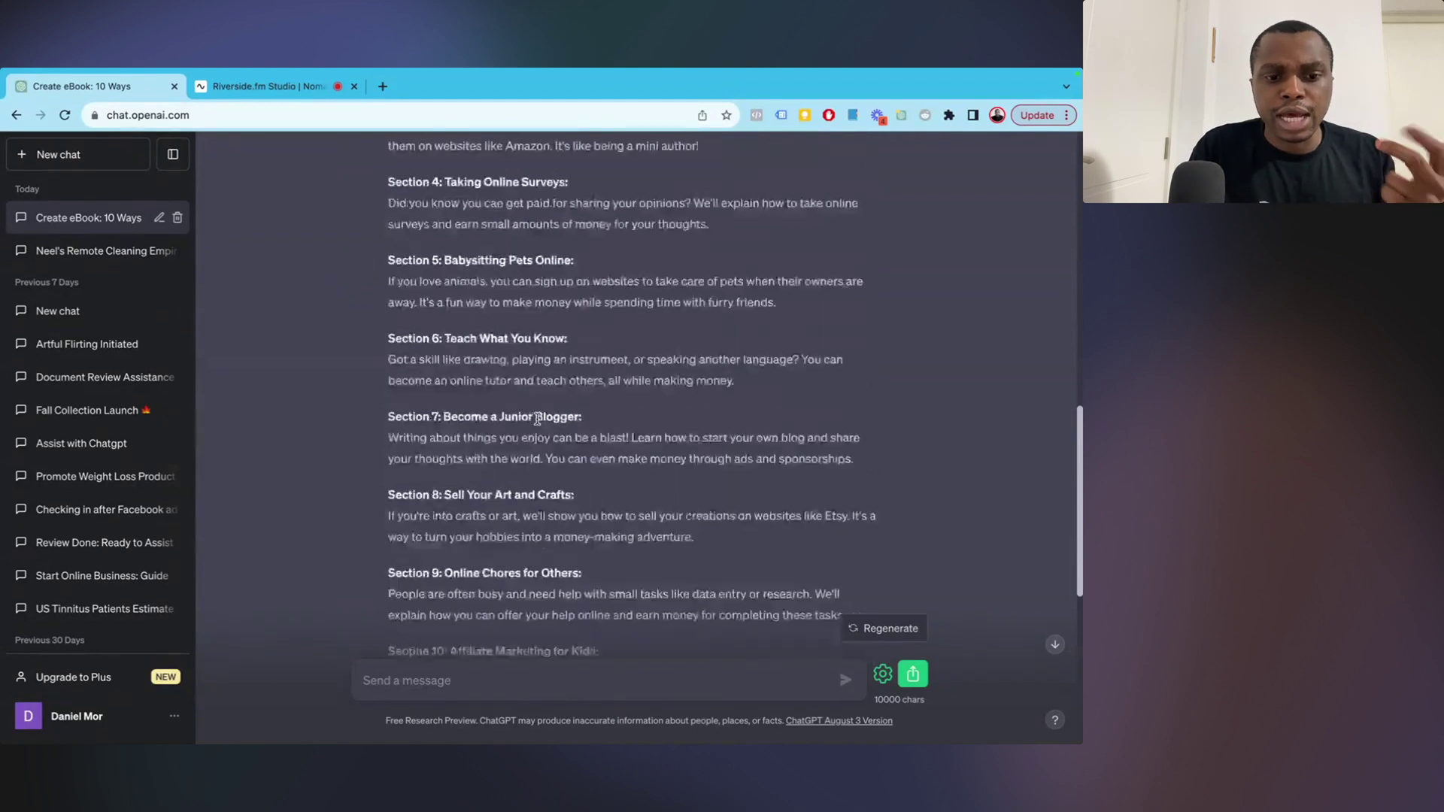
{"action": "scroll", "coordinate": [538, 423], "scroll_direction": "down", "scroll_amount": 3}
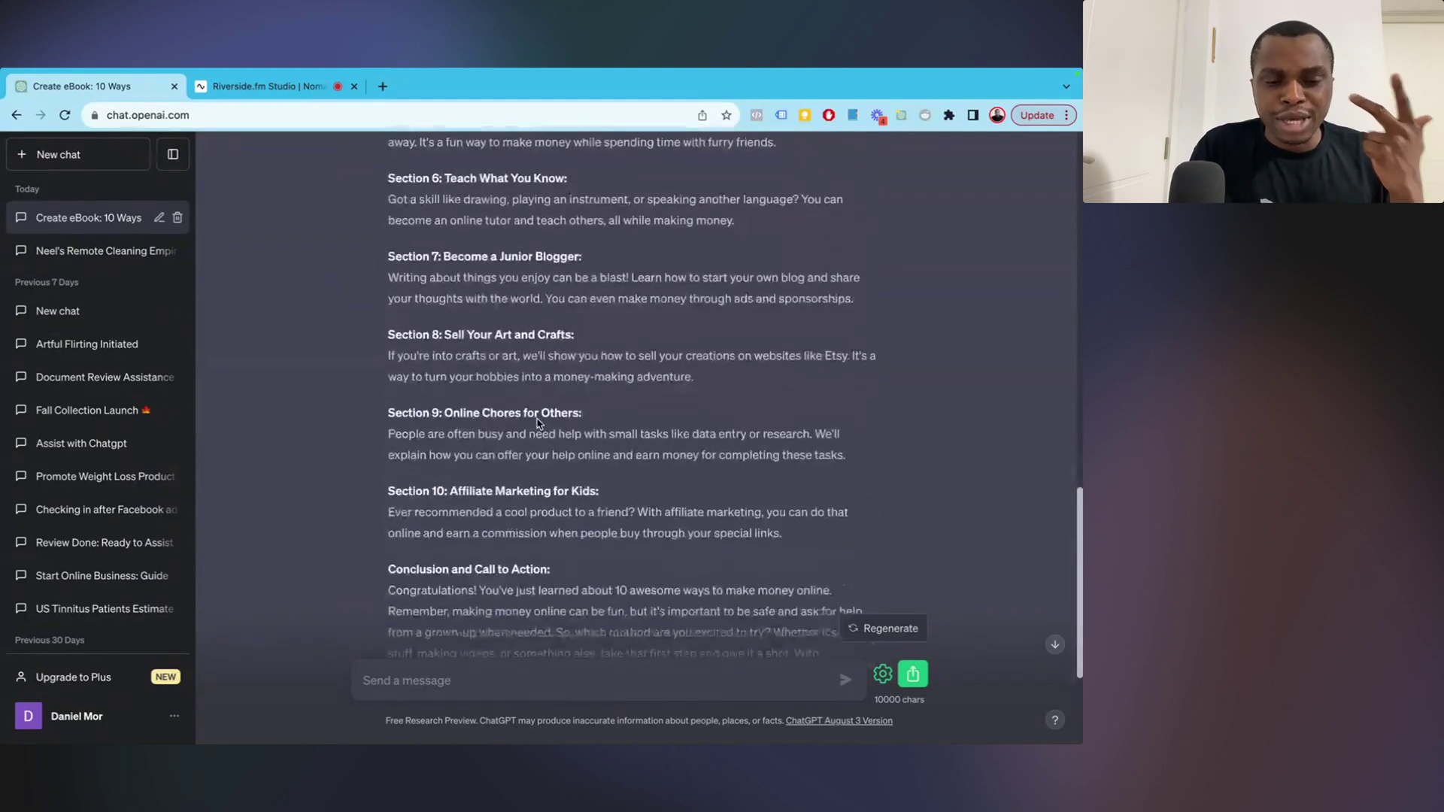
{"action": "scroll", "coordinate": [537, 422], "scroll_direction": "down", "scroll_amount": 3}
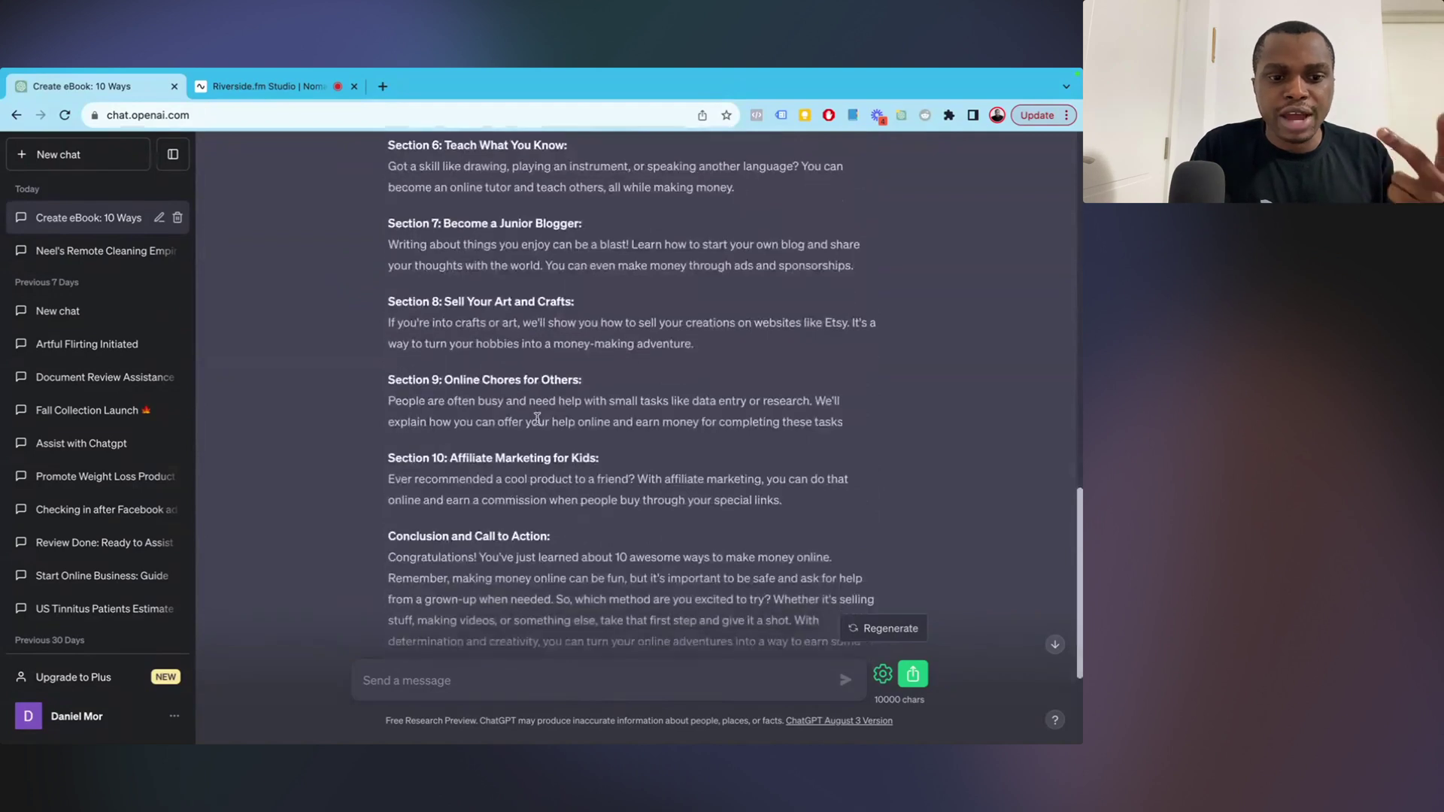
{"action": "scroll", "coordinate": [538, 419], "scroll_direction": "down", "scroll_amount": 2}
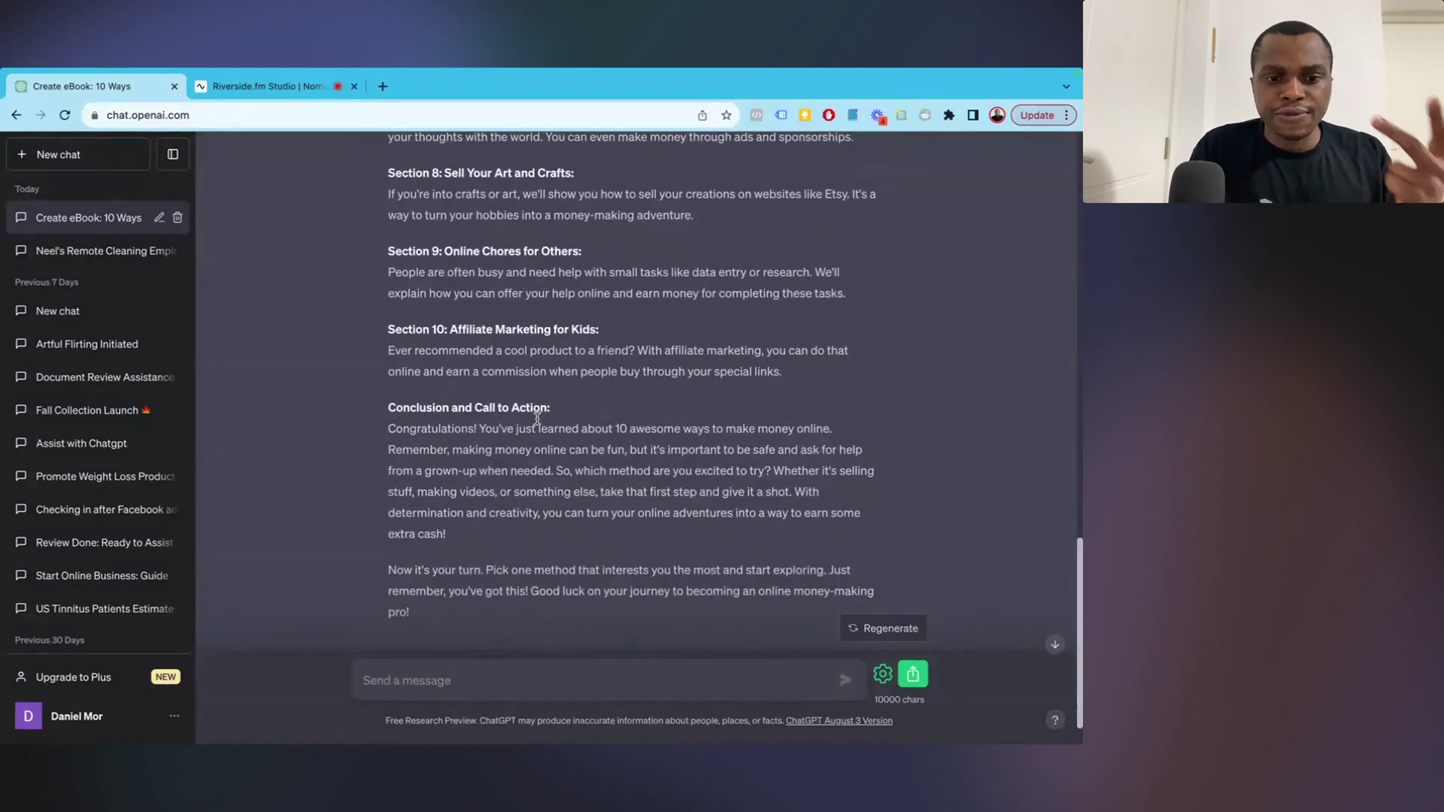
{"action": "scroll", "coordinate": [537, 419], "scroll_direction": "down", "scroll_amount": 2}
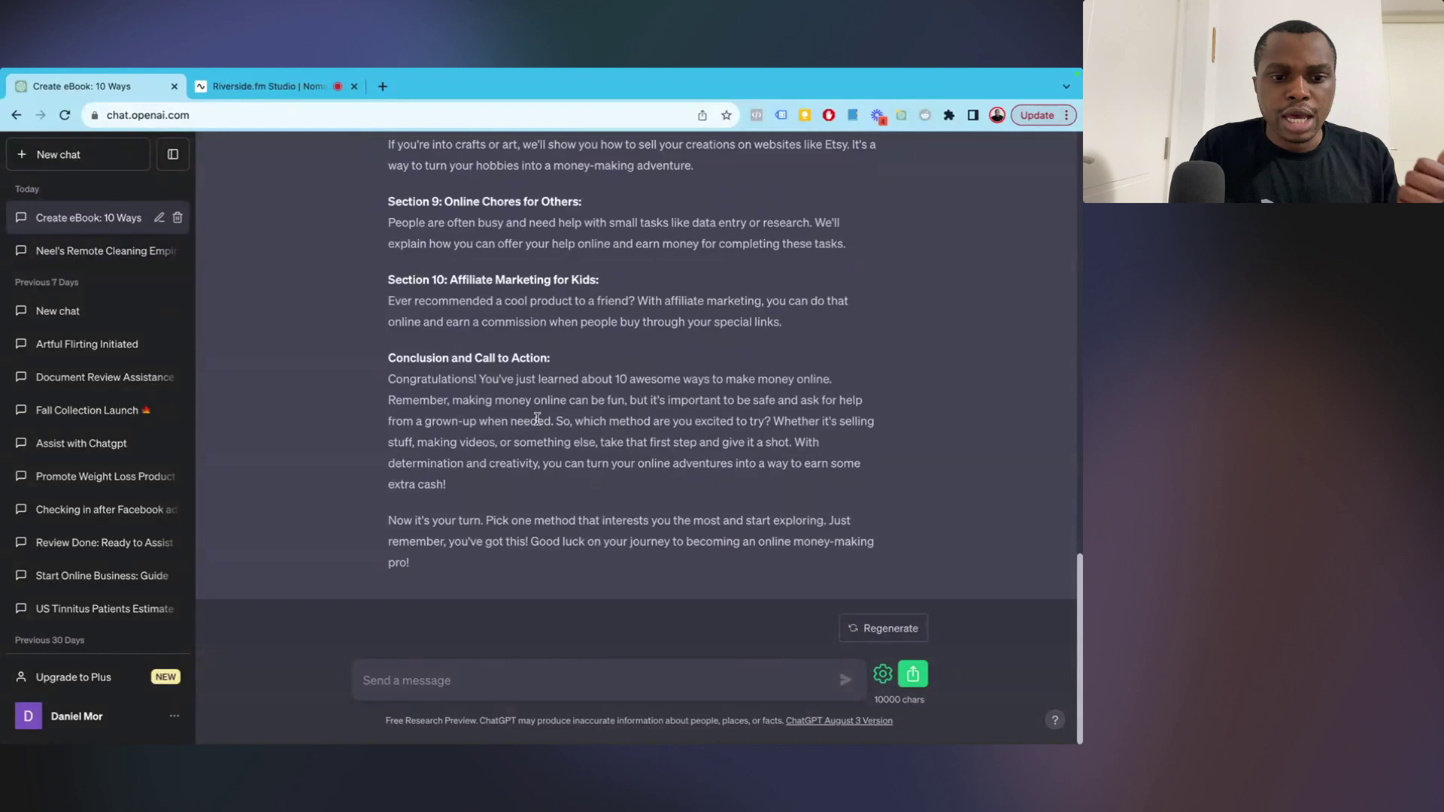
{"action": "scroll", "coordinate": [538, 419], "scroll_direction": "up", "scroll_amount": 3}
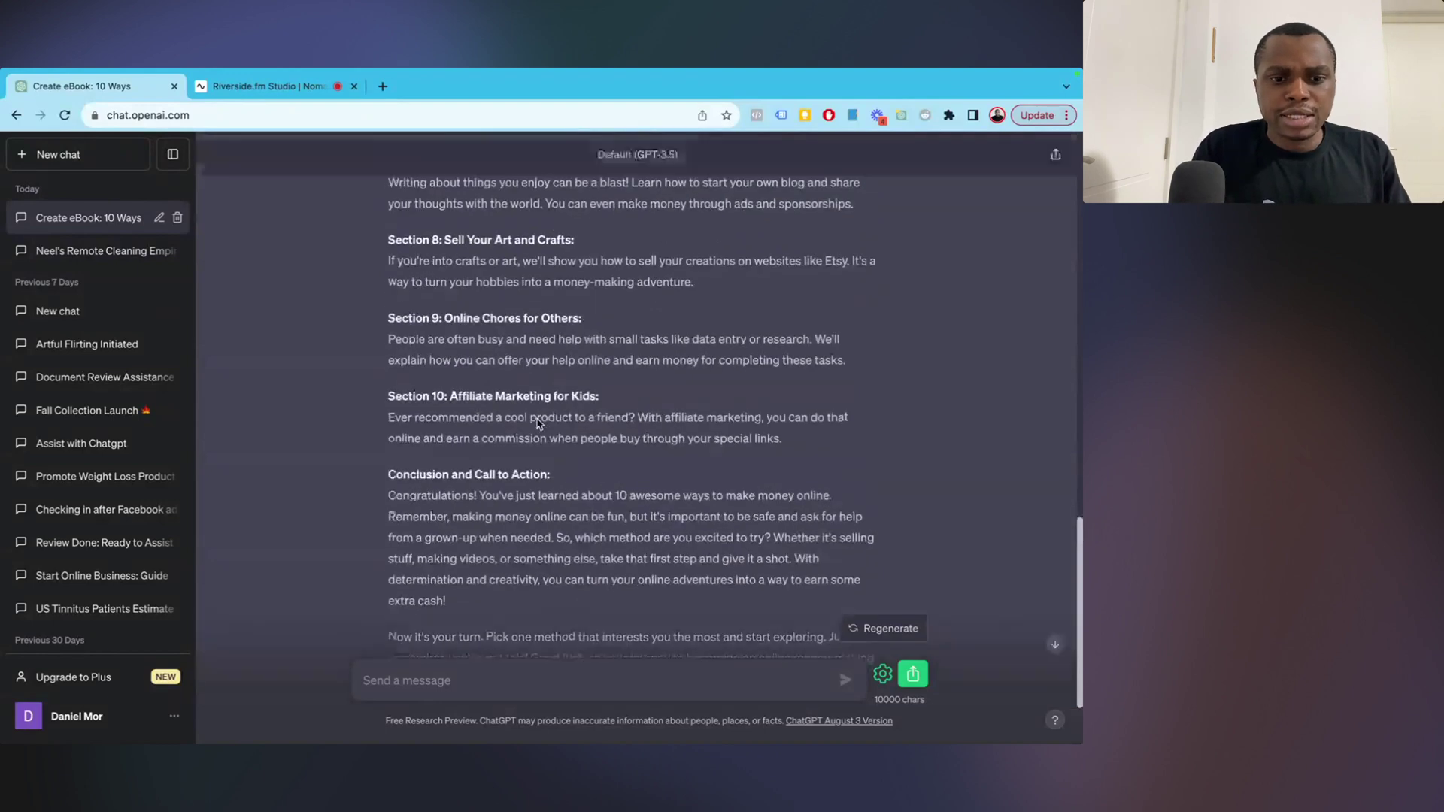
{"action": "scroll", "coordinate": [537, 421], "scroll_direction": "up", "scroll_amount": 10}
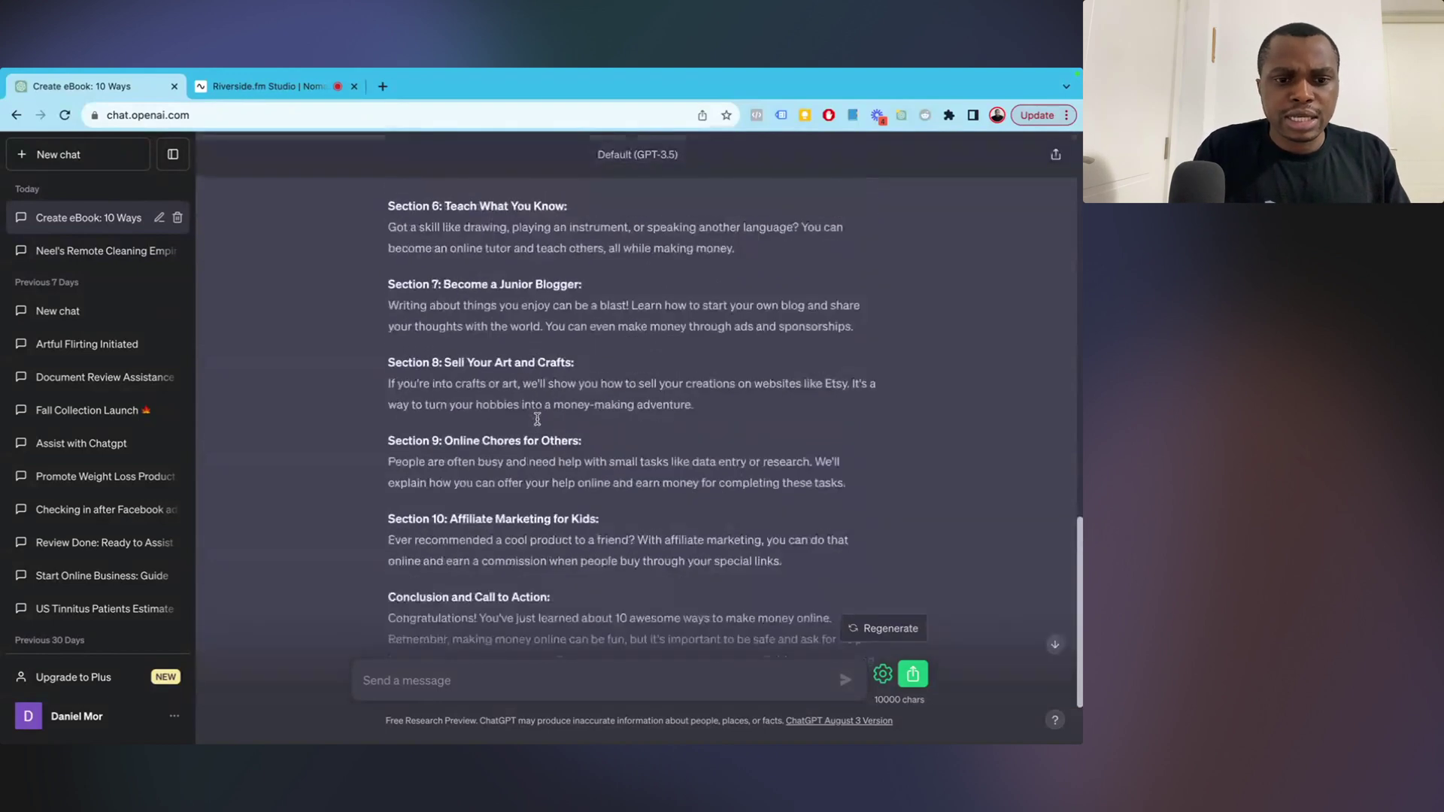
{"action": "scroll", "coordinate": [537, 418], "scroll_direction": "up", "scroll_amount": 6}
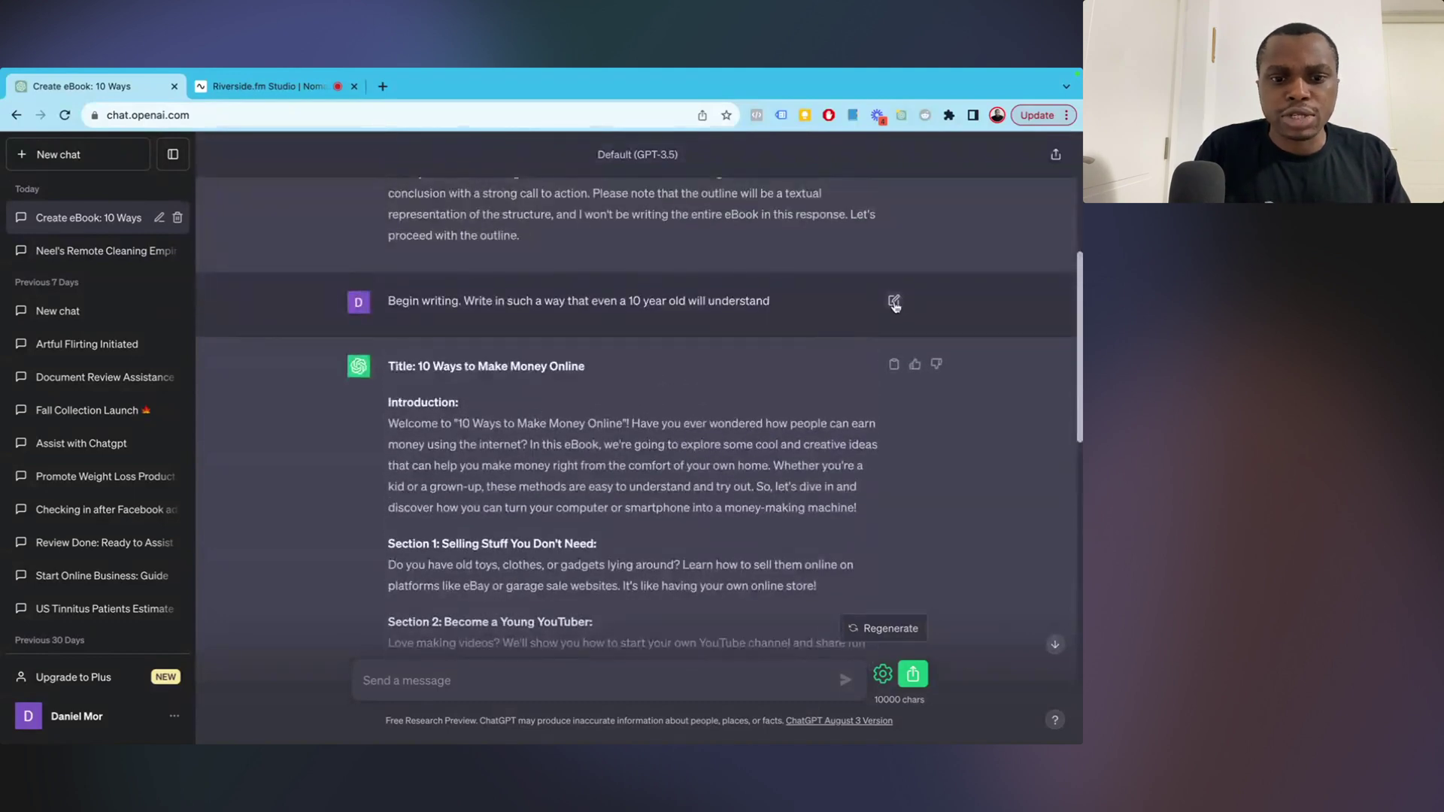
Change the prompt to 'Begin writing. Just the structure,' and resubmit it for a new outline.
{"action": "left_click", "coordinate": [895, 303]}
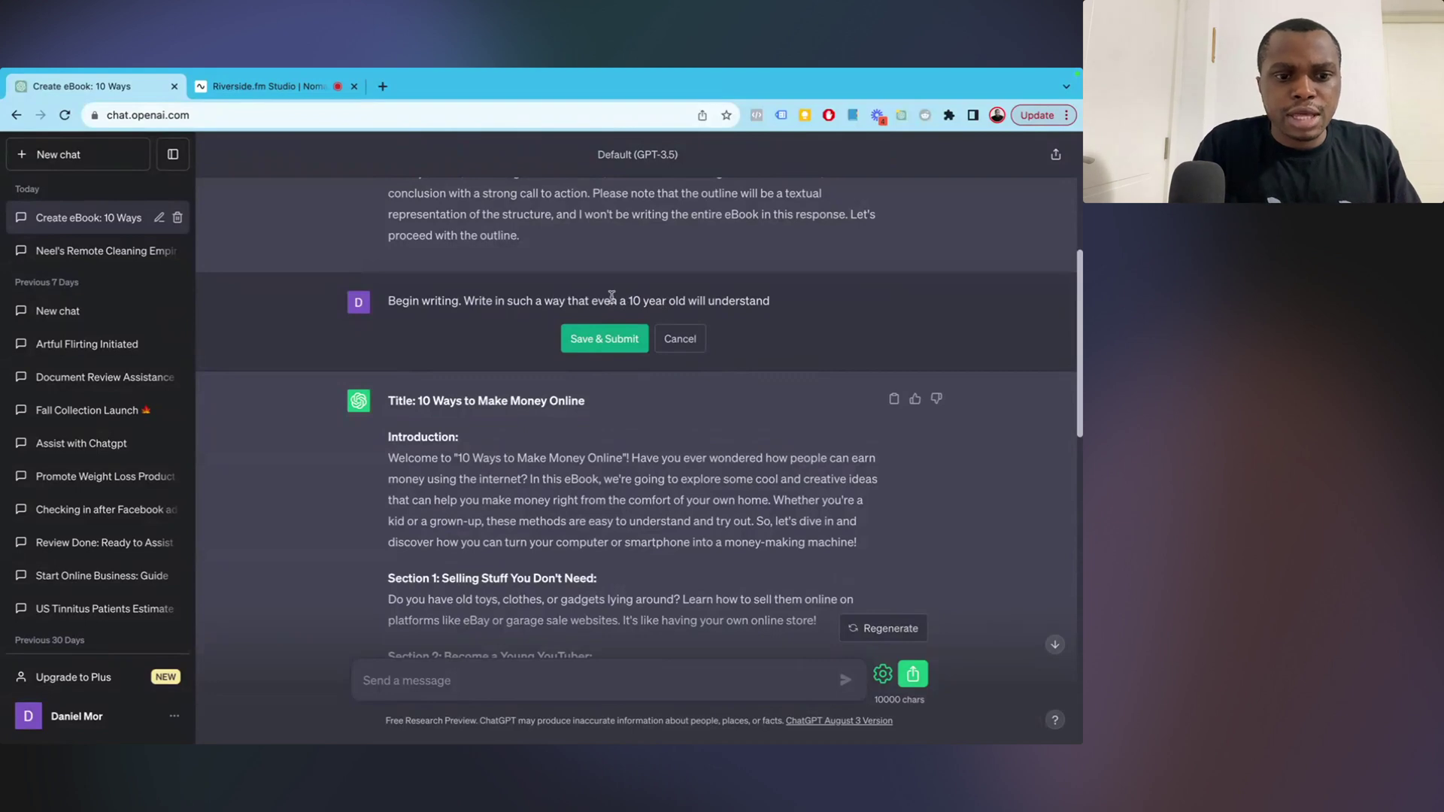
{"action": "left_click_drag", "start_coordinate": [462, 300], "coordinate": [947, 321]}
{"action": "key", "text": "BackSpace"}
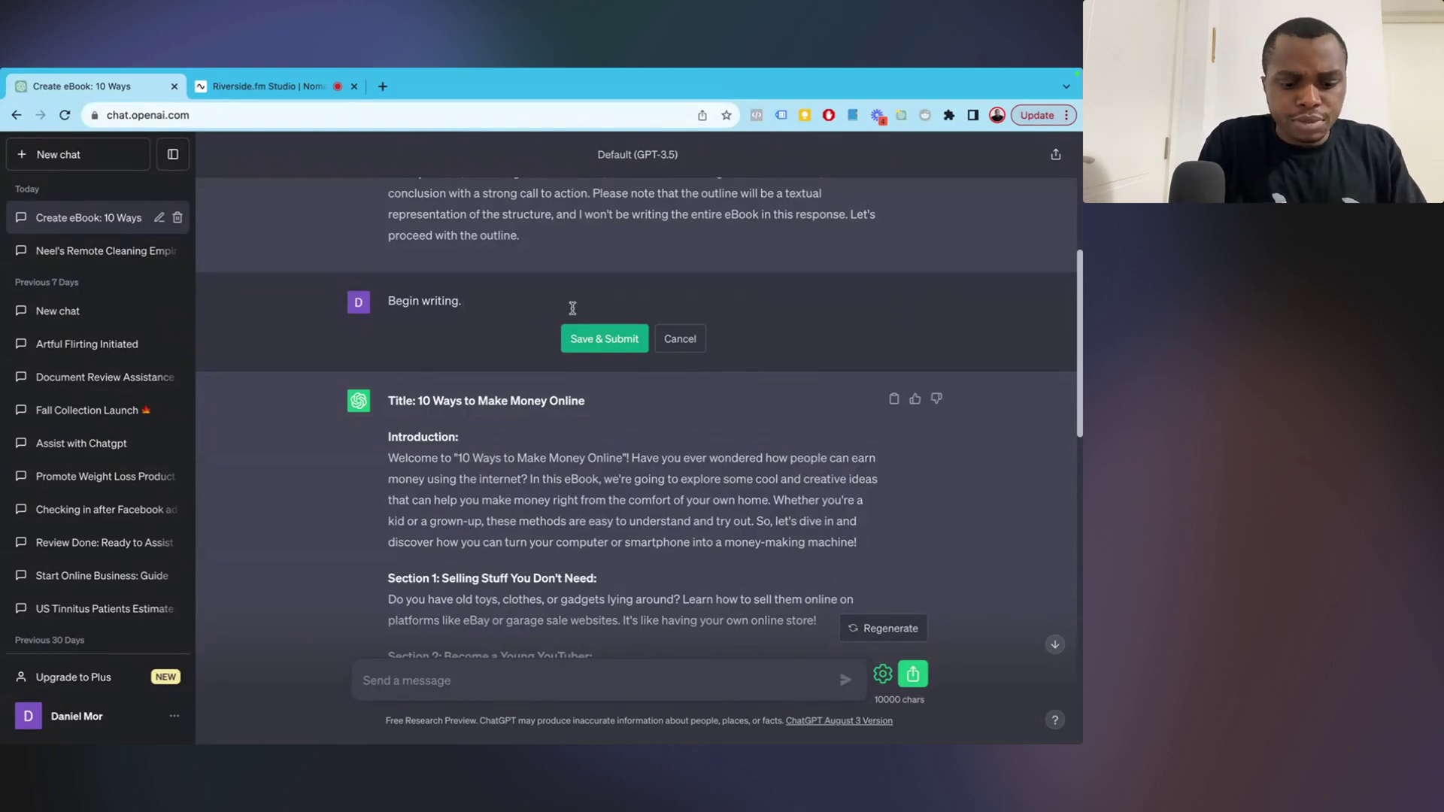
{"action": "type", "text": "Just"}
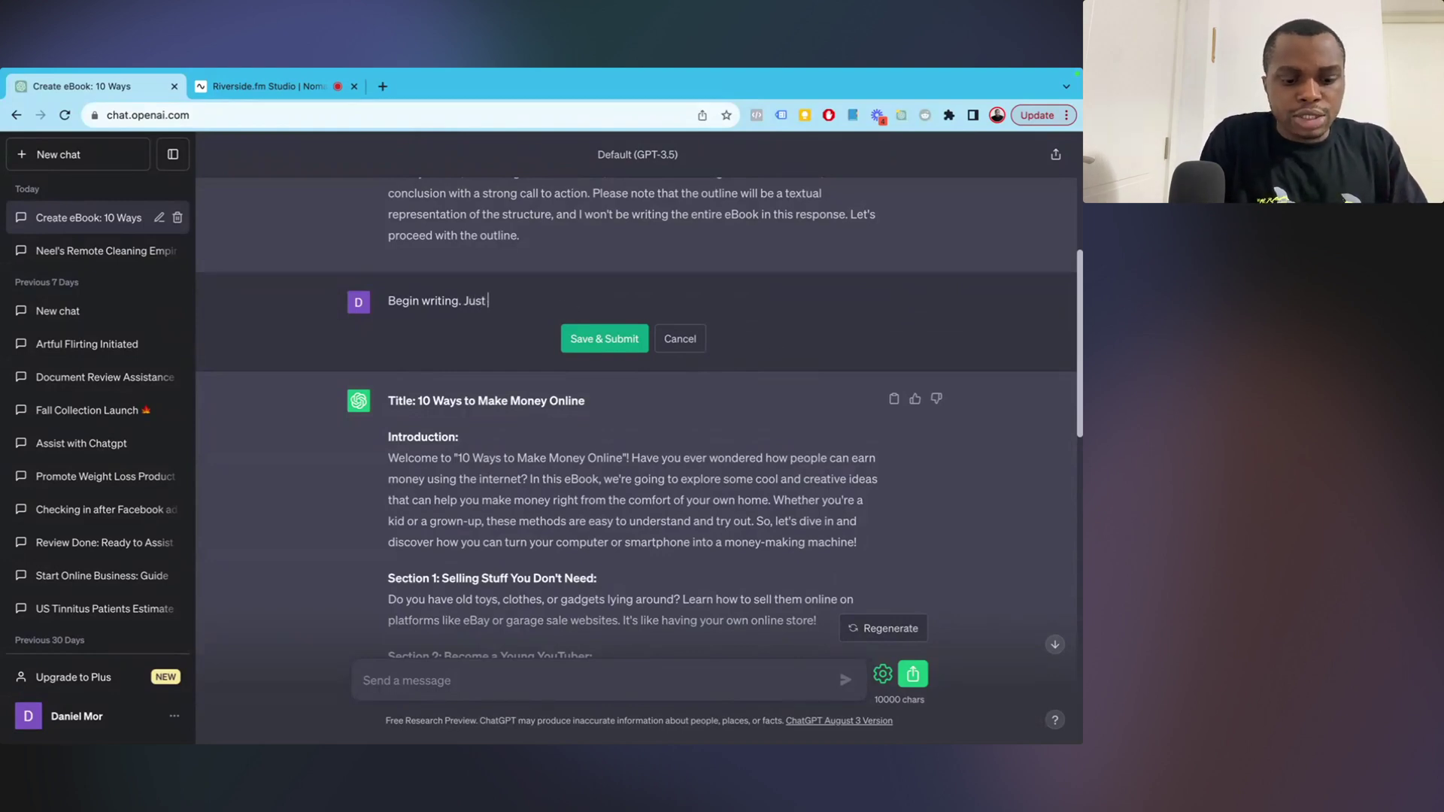
{"action": "type", "text": " the structu"}
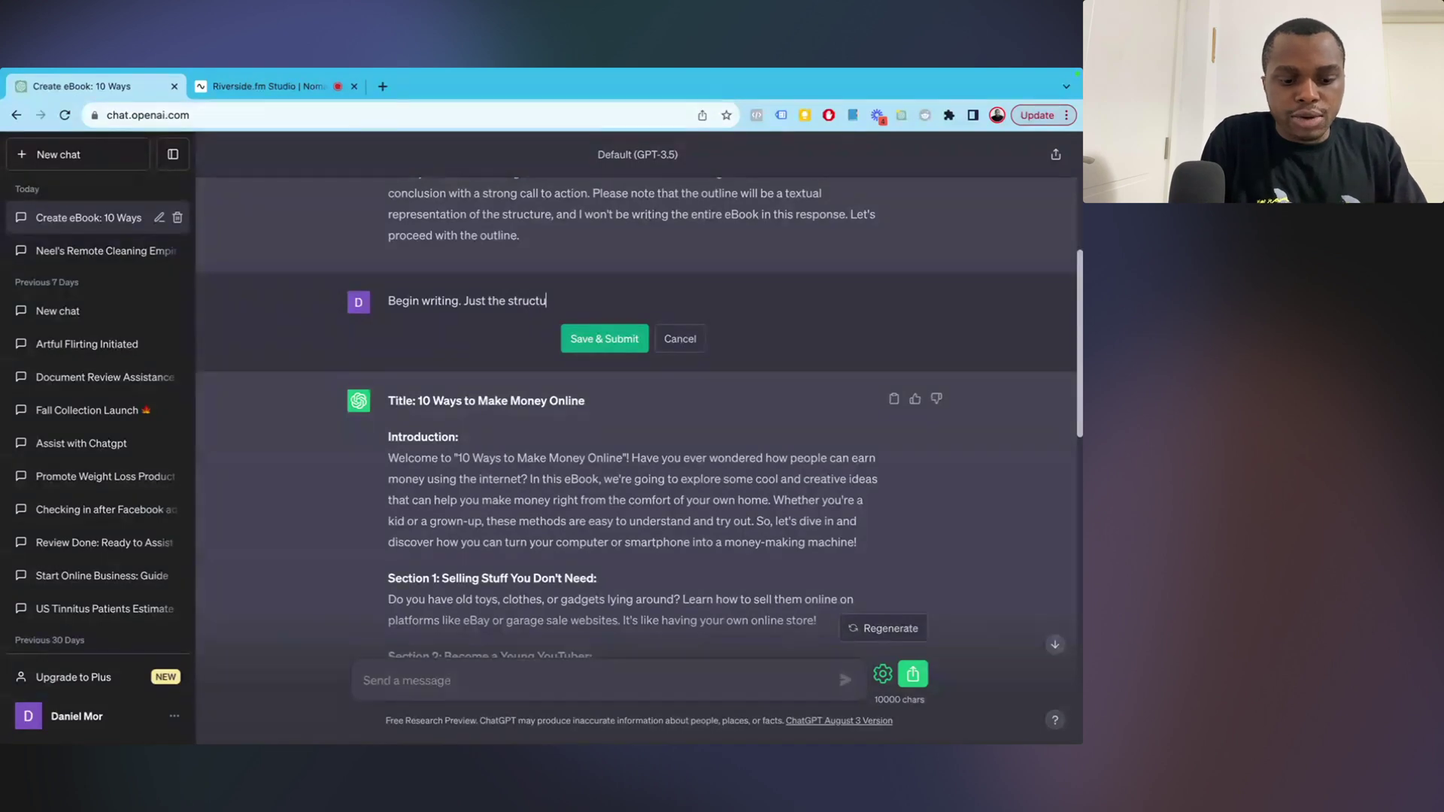
{"action": "type", "text": "re,"}
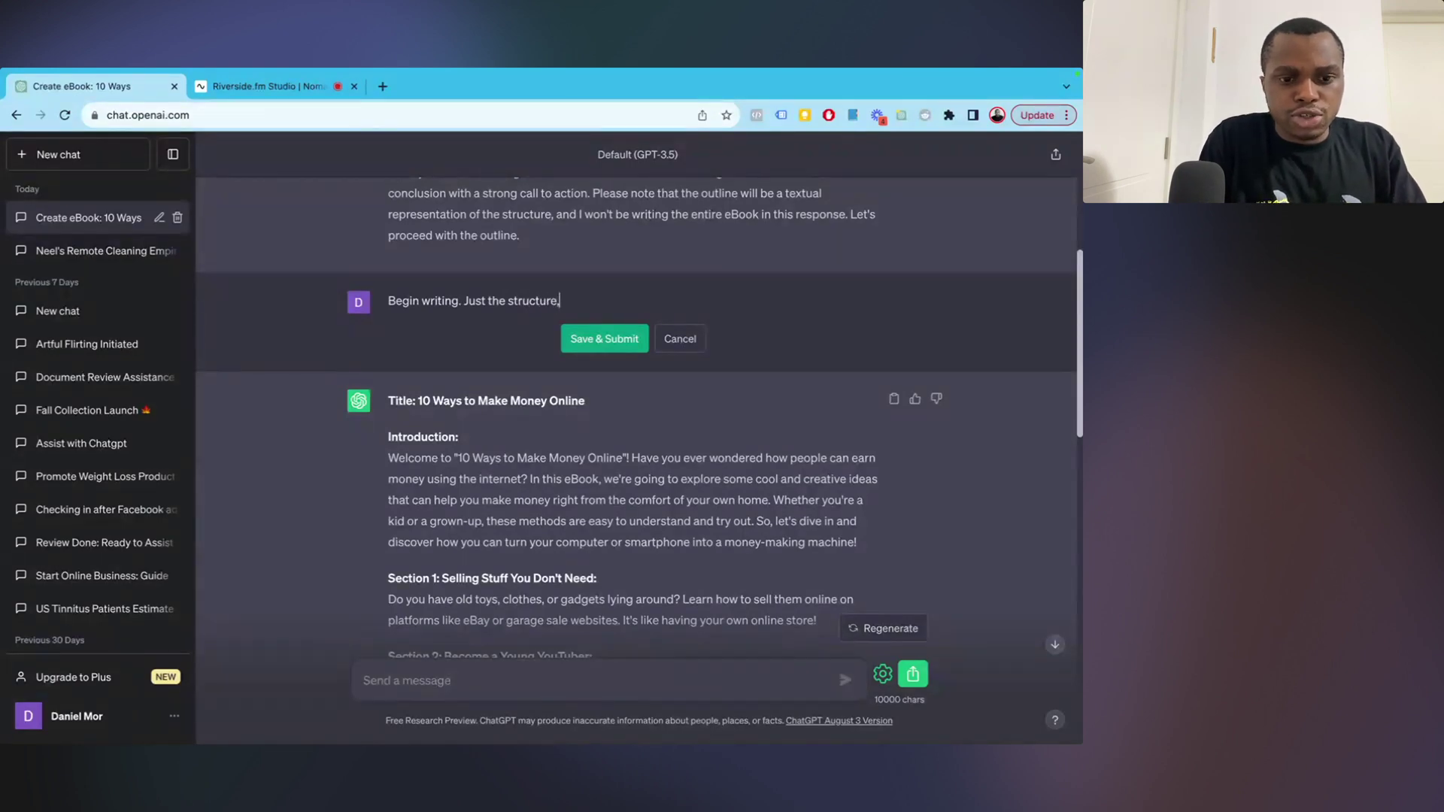
{"action": "left_click", "coordinate": [617, 342]}
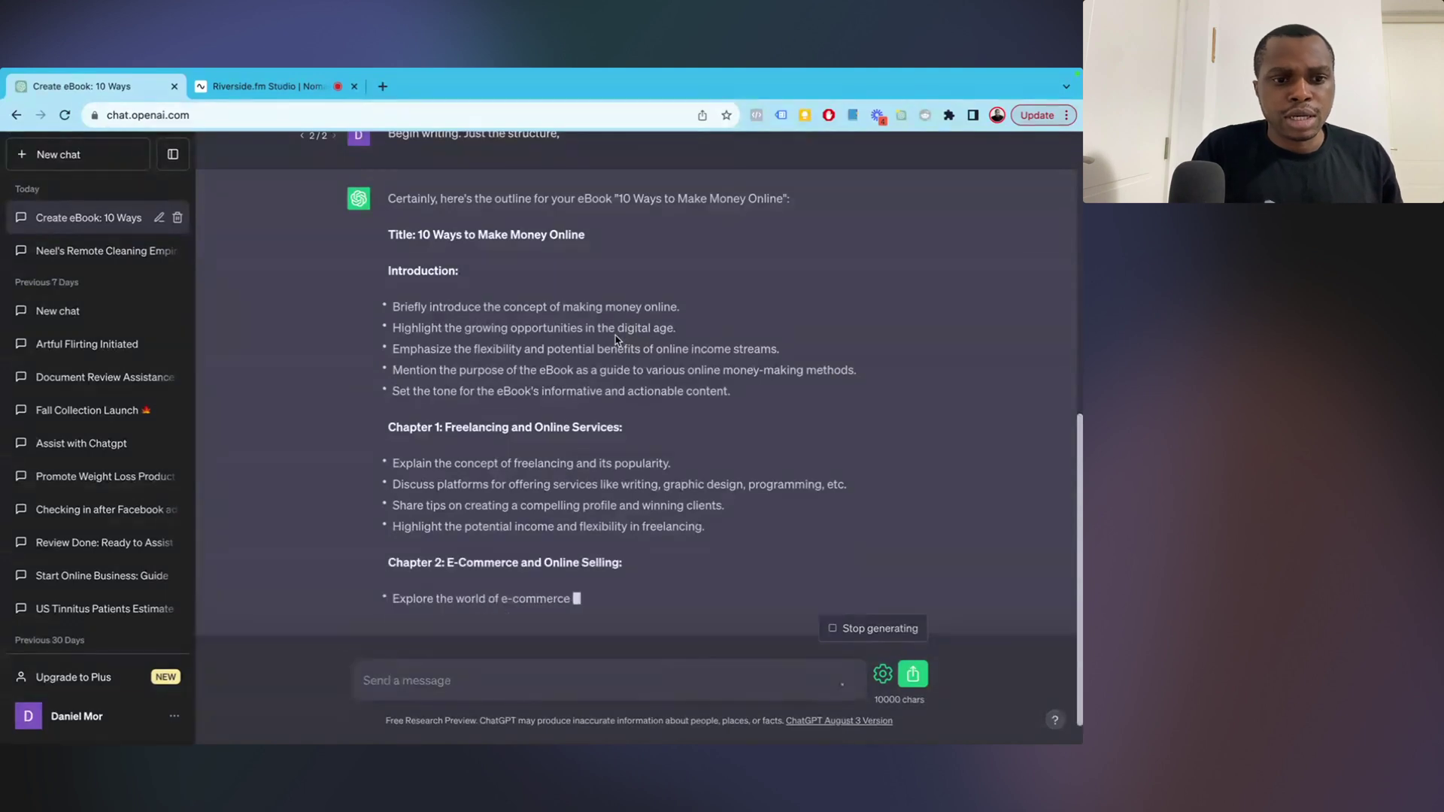
Read through the finished outline, from the Introduction heading through the ten chapters and conclusion.
{"action": "scroll", "coordinate": [615, 340], "scroll_direction": "up", "scroll_amount": 5}
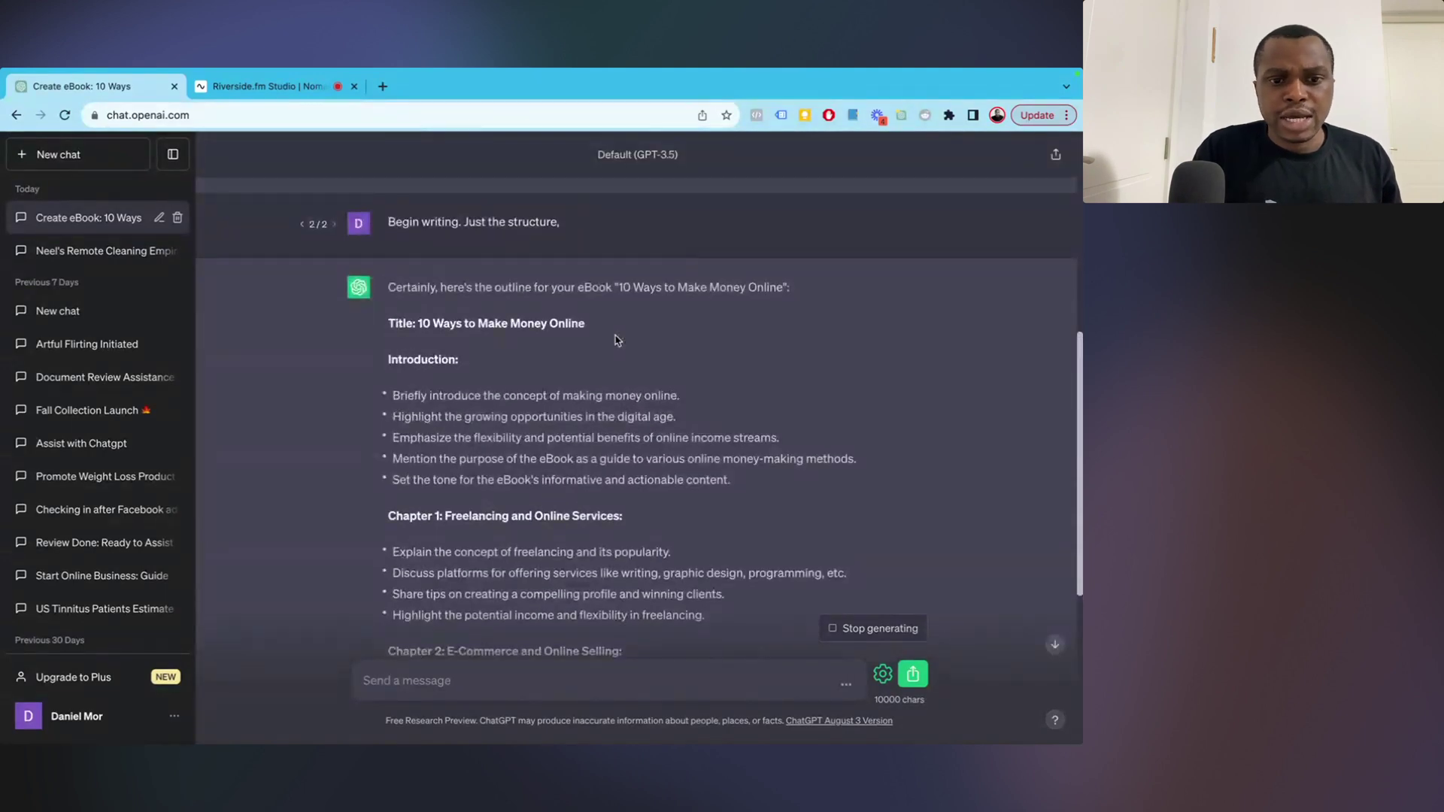
{"action": "scroll", "coordinate": [616, 340], "scroll_direction": "down", "scroll_amount": 2}
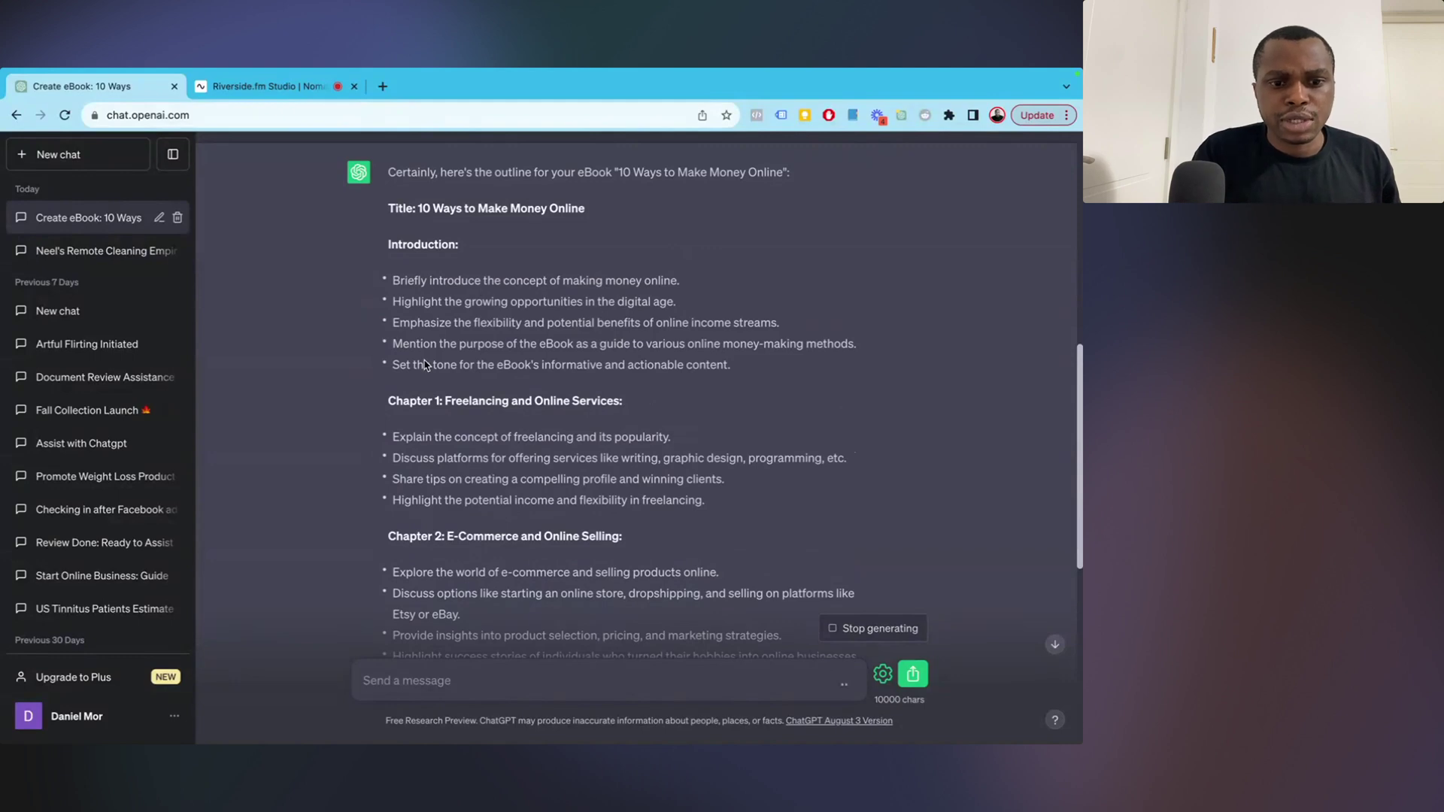
{"action": "scroll", "coordinate": [564, 444], "scroll_direction": "down", "scroll_amount": 3}
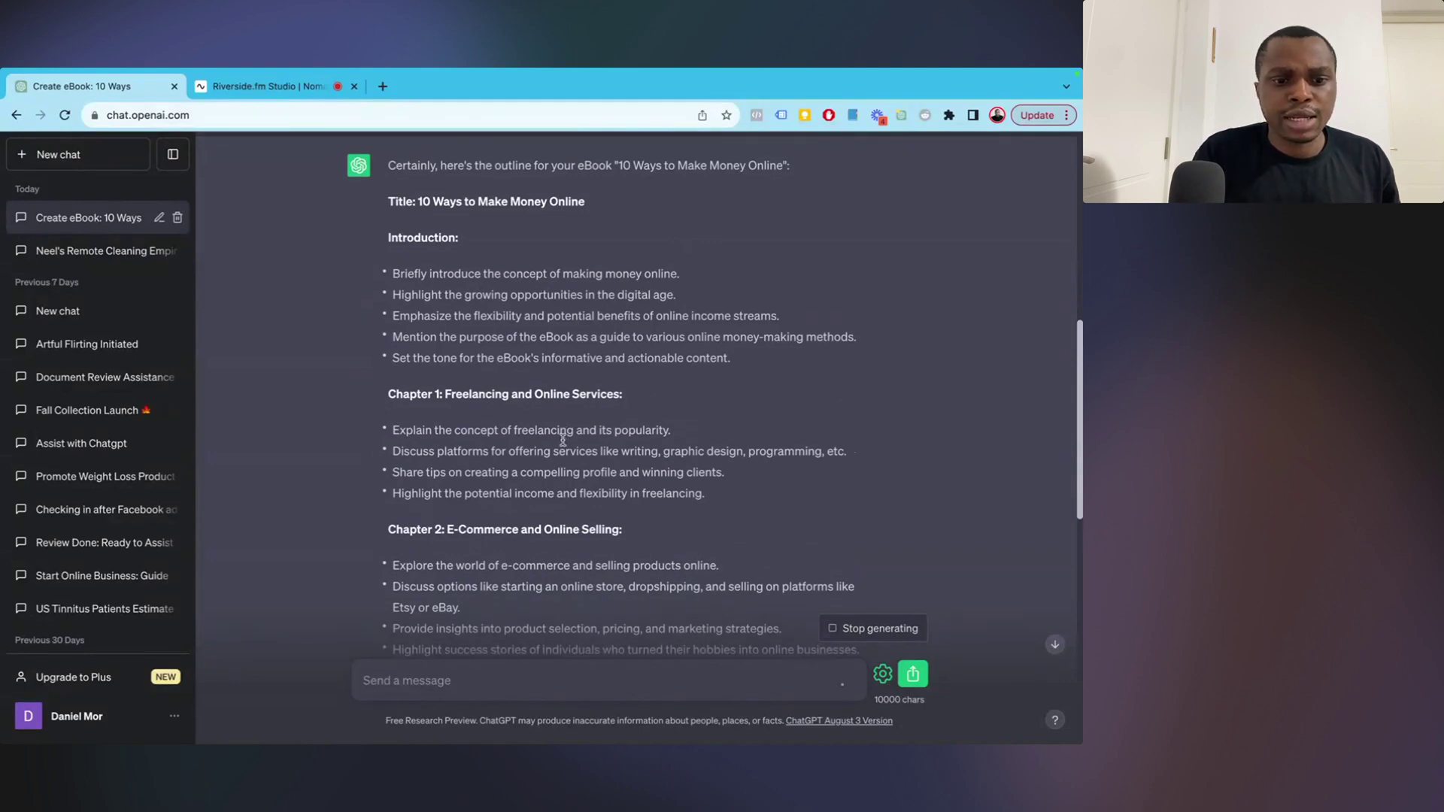
{"action": "scroll", "coordinate": [564, 444], "scroll_direction": "down", "scroll_amount": 5}
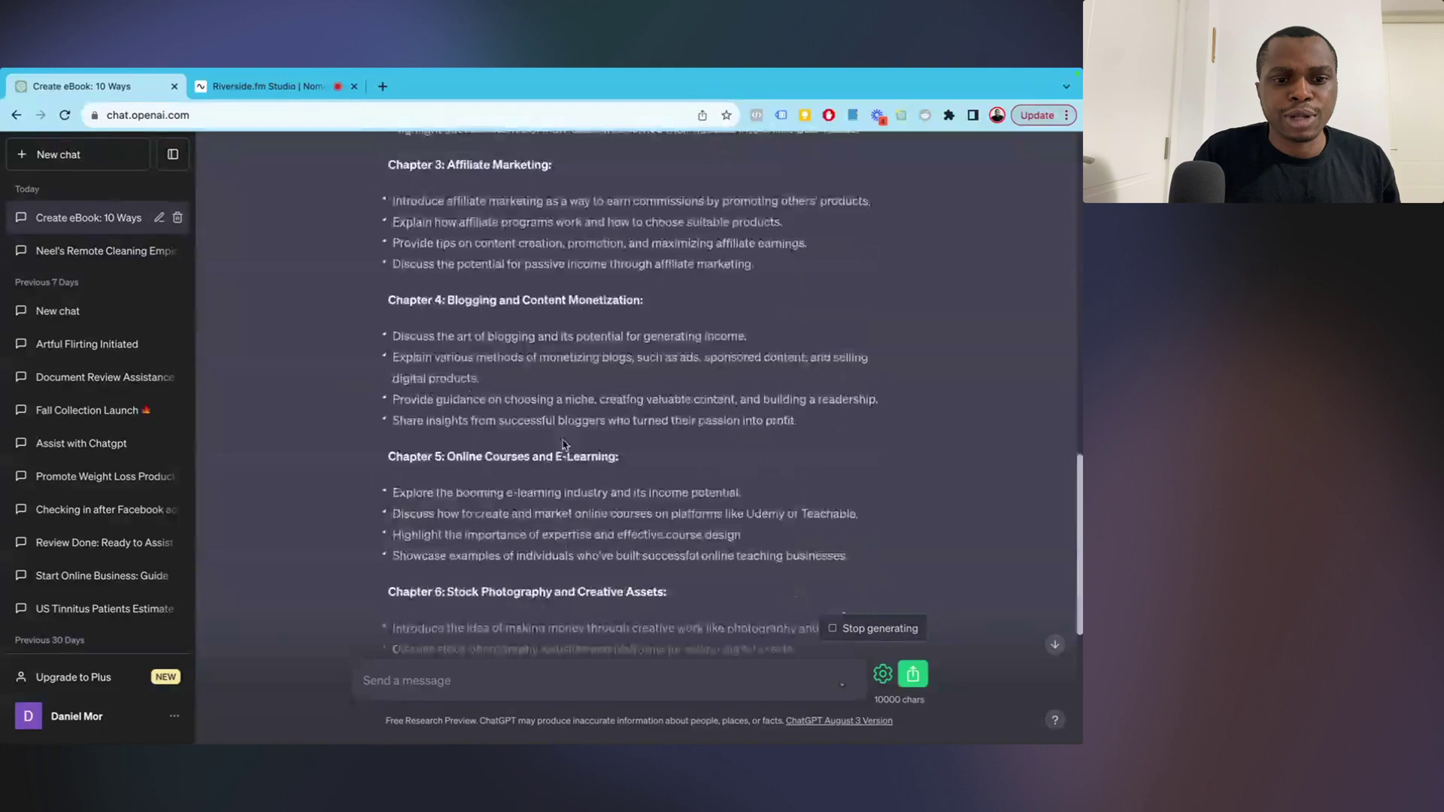
{"action": "scroll", "coordinate": [563, 444], "scroll_direction": "down", "scroll_amount": 3}
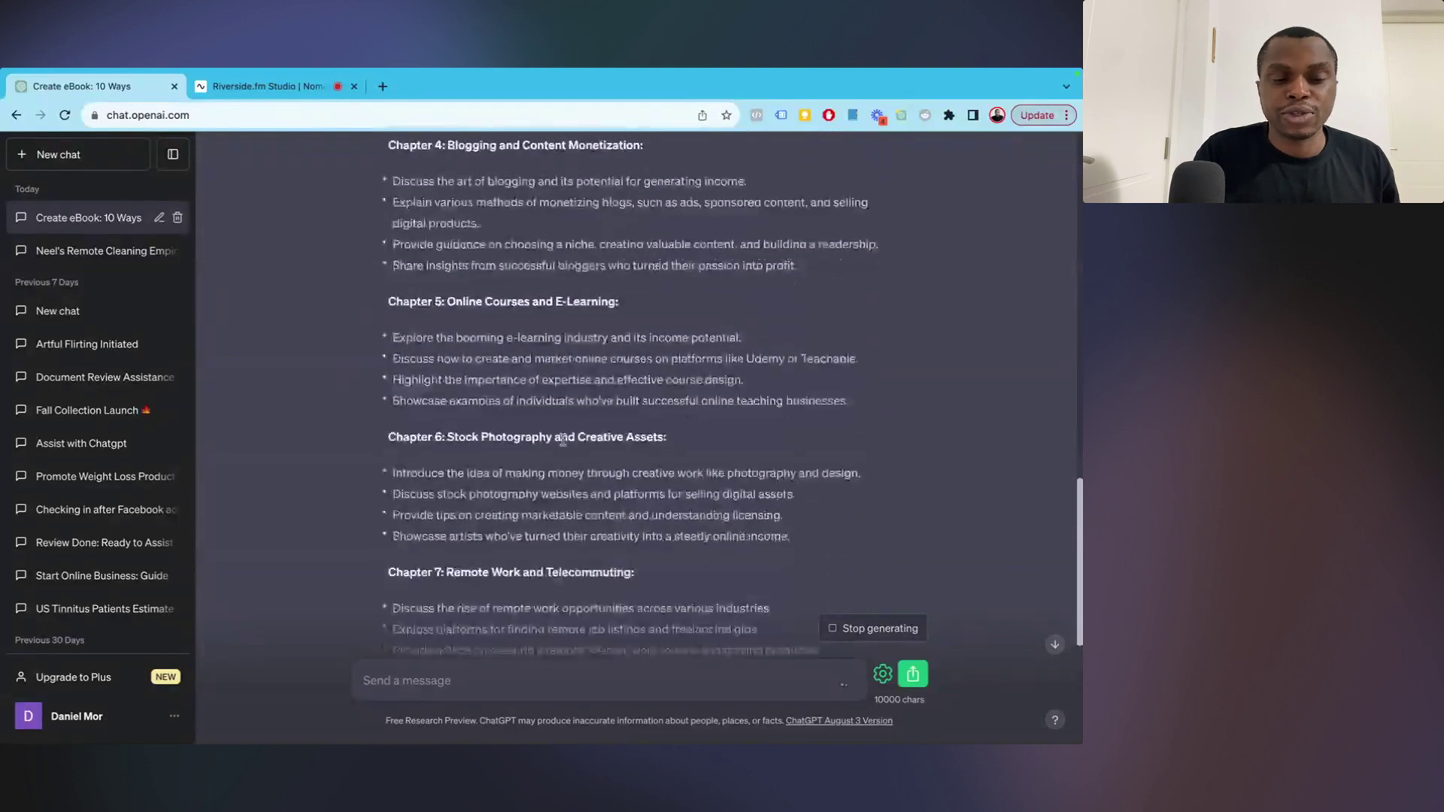
{"action": "scroll", "coordinate": [563, 443], "scroll_direction": "down", "scroll_amount": 8}
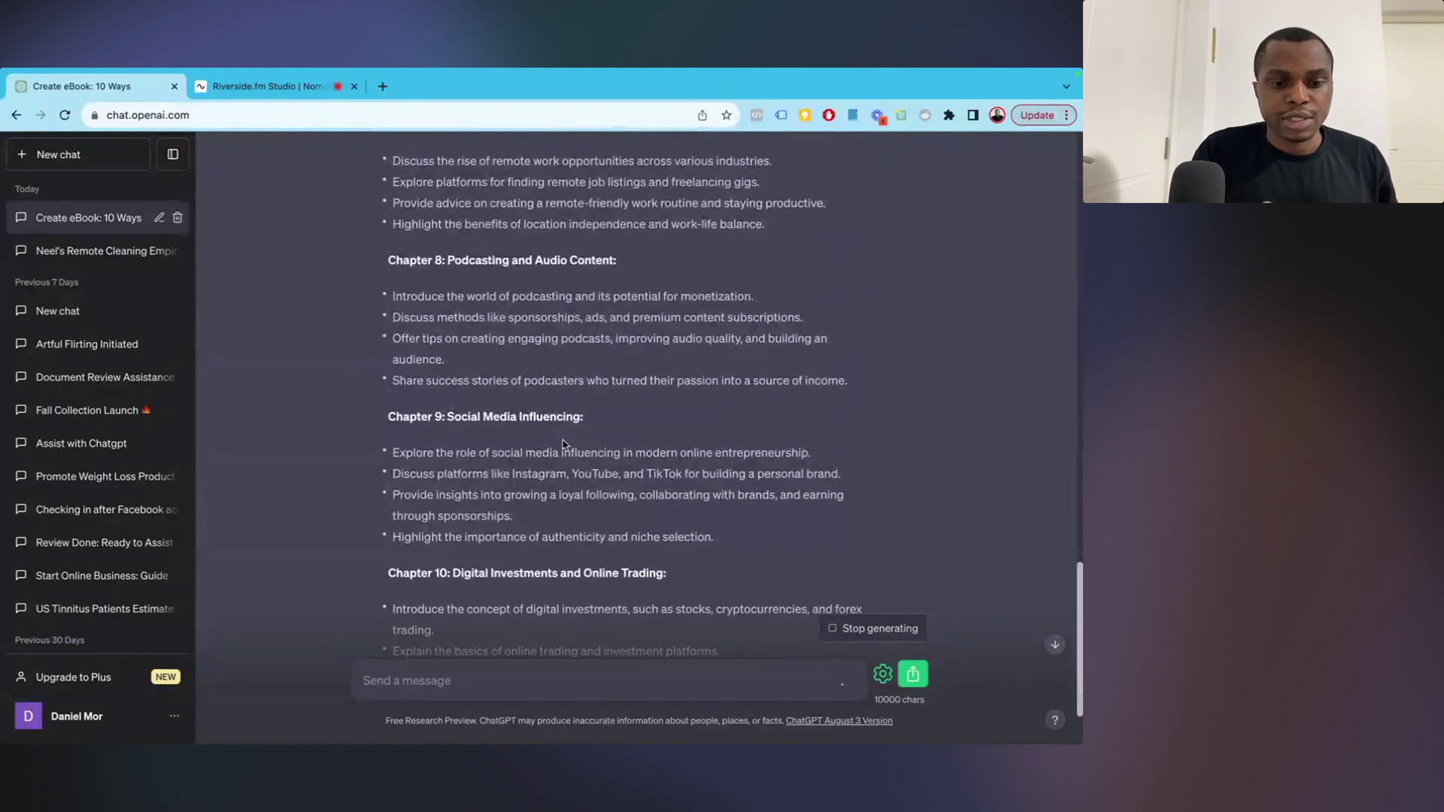
{"action": "scroll", "coordinate": [563, 444], "scroll_direction": "down", "scroll_amount": 4}
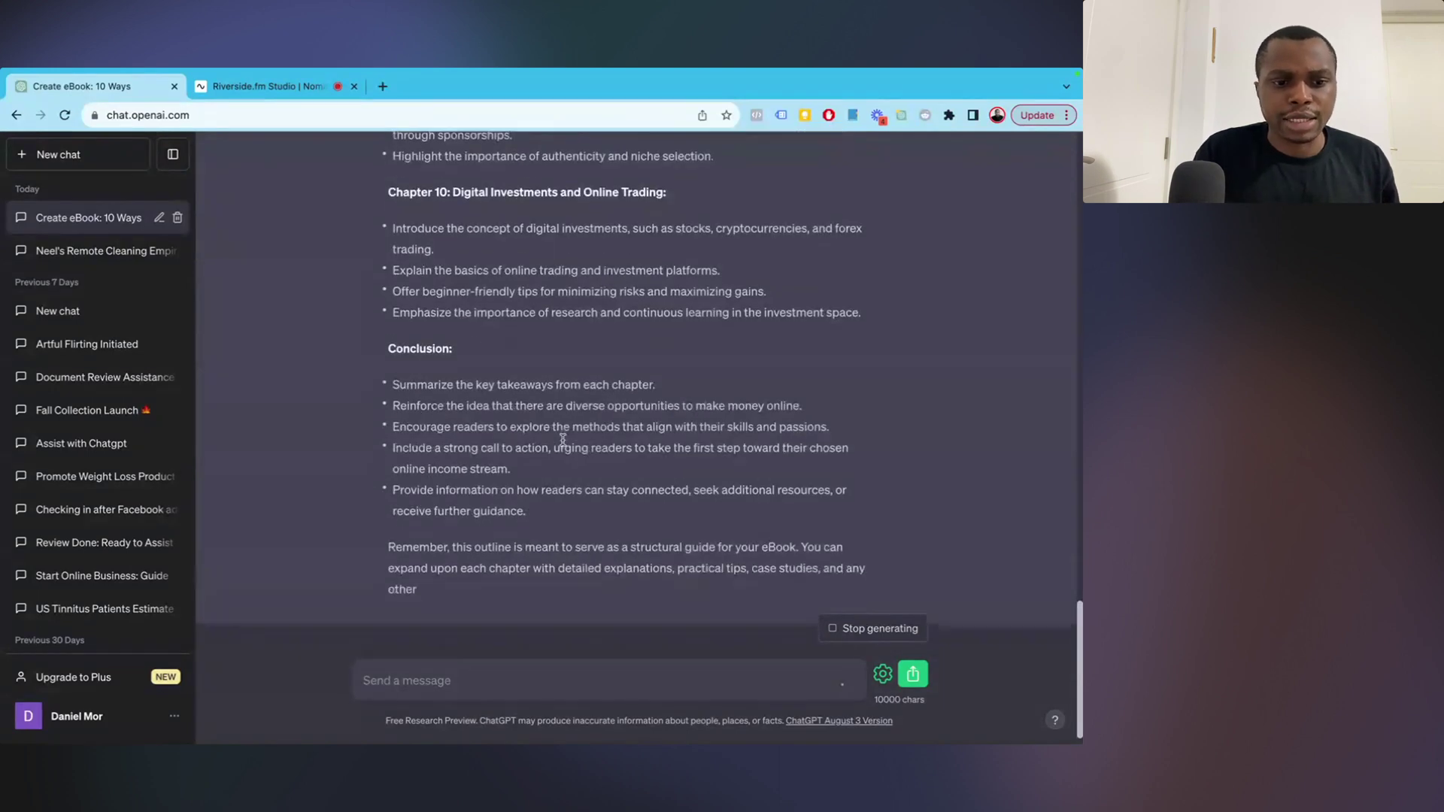
{"action": "scroll", "coordinate": [489, 339], "scroll_direction": "up", "scroll_amount": 5}
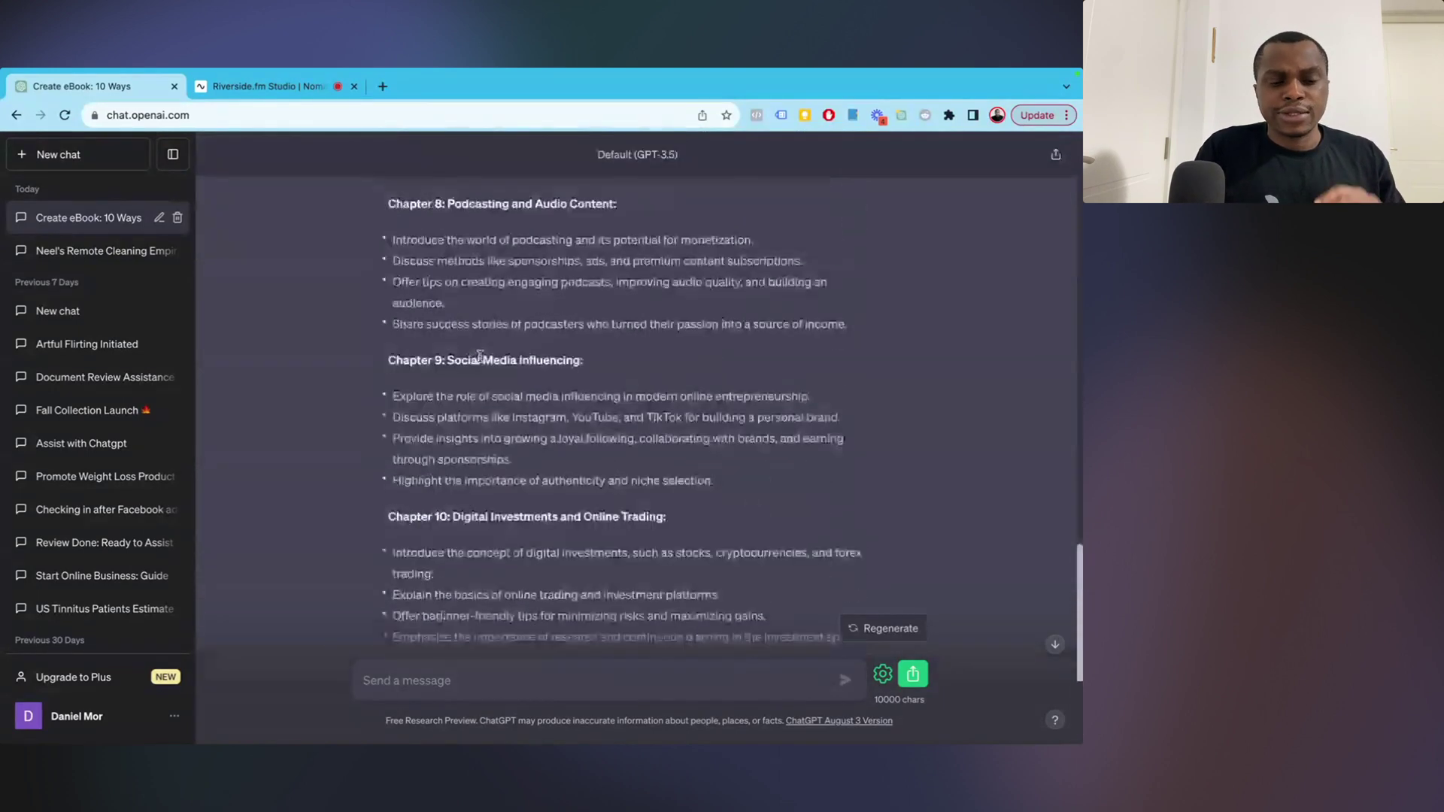
{"action": "scroll", "coordinate": [479, 356], "scroll_direction": "up", "scroll_amount": 15}
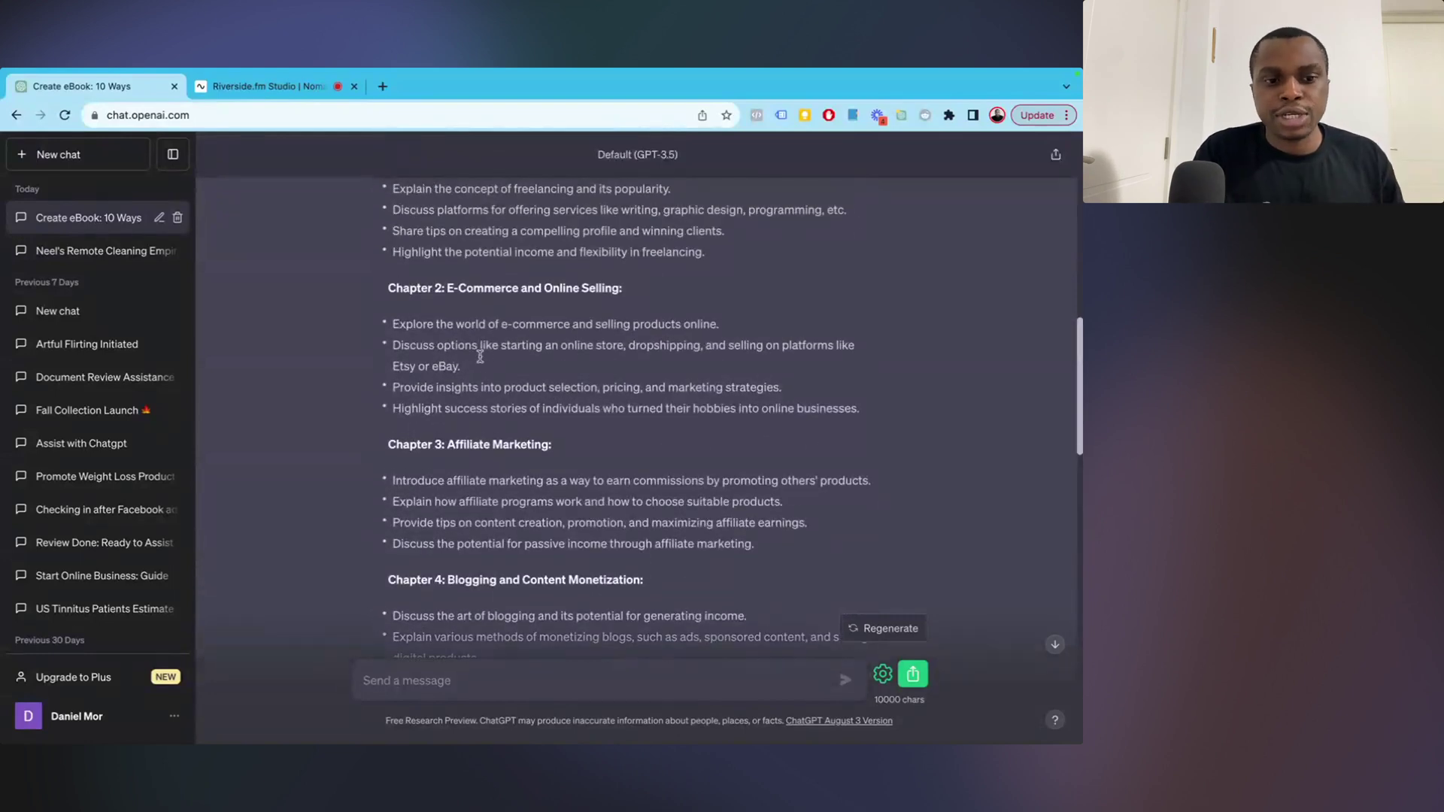
{"action": "scroll", "coordinate": [480, 355], "scroll_direction": "up", "scroll_amount": 4}
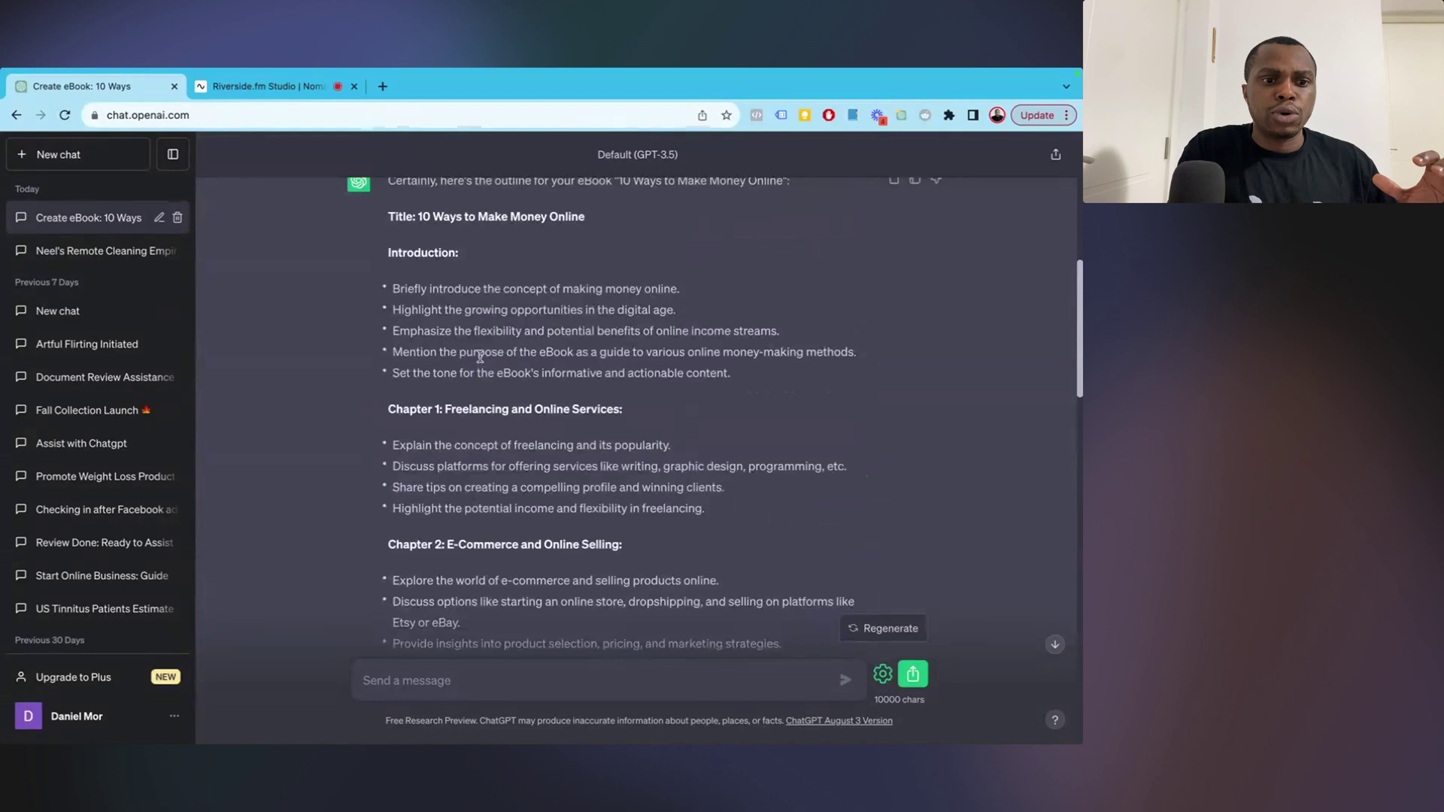
{"action": "scroll", "coordinate": [480, 356], "scroll_direction": "up", "scroll_amount": 2}
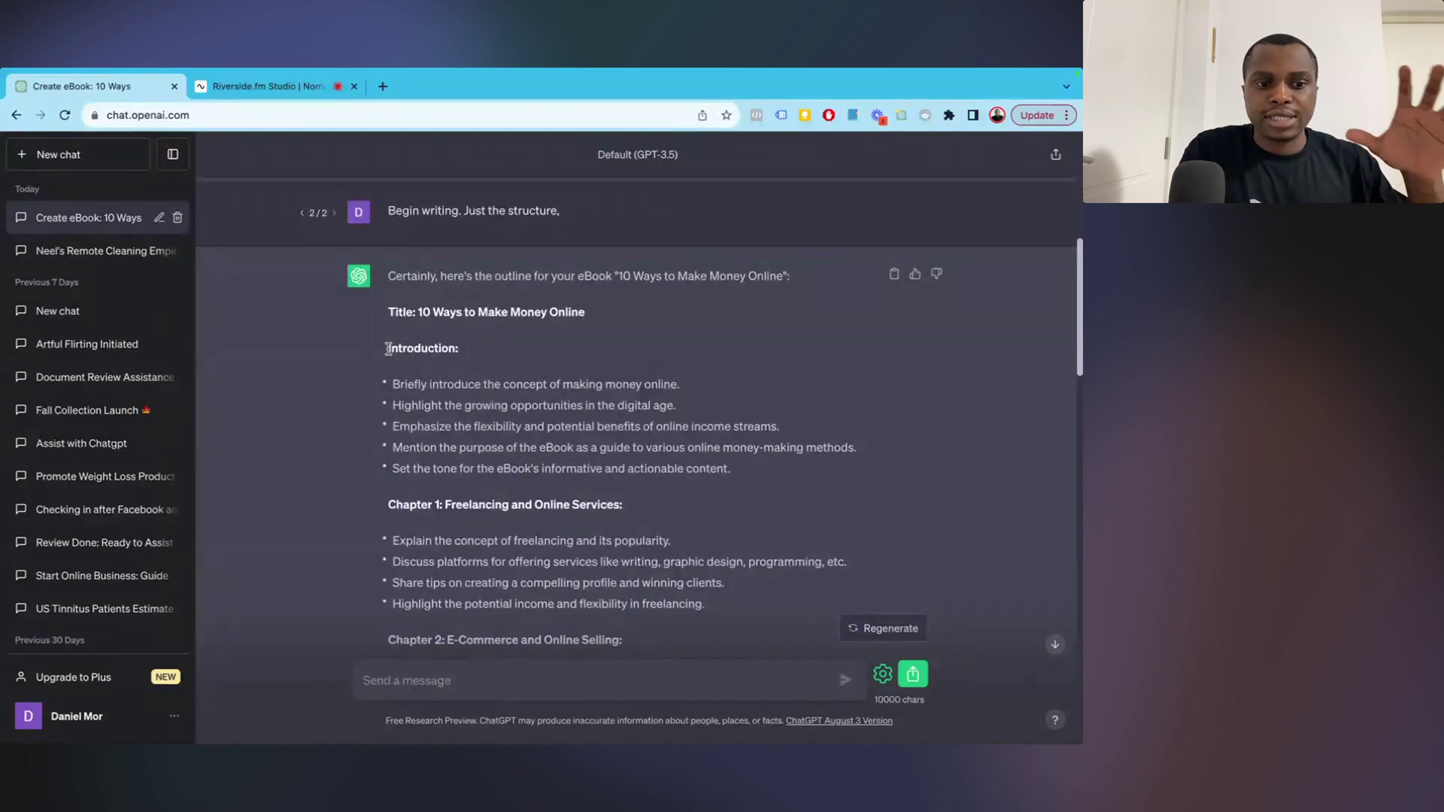
{"action": "left_click_drag", "start_coordinate": [388, 348], "coordinate": [509, 345]}
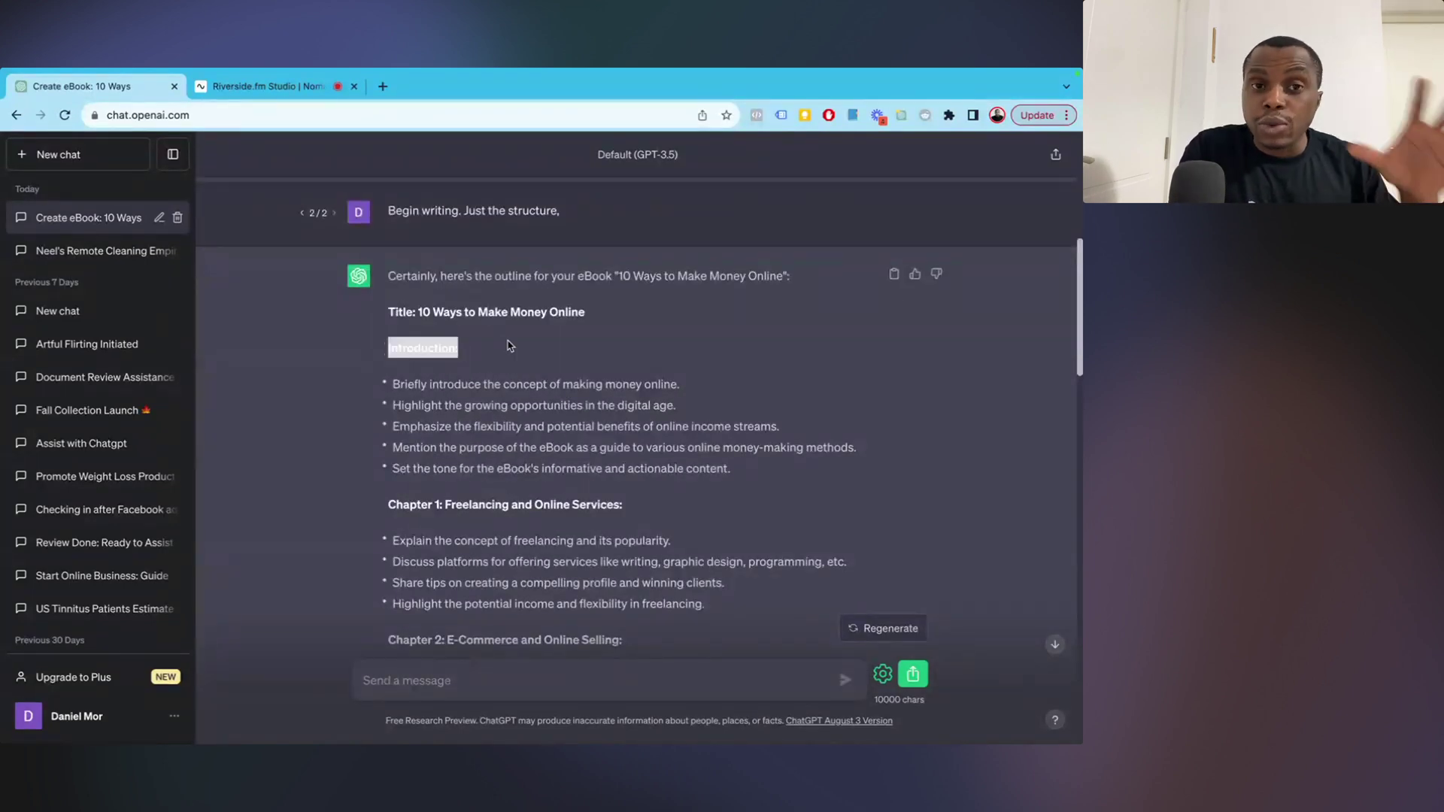
{"action": "left_click", "coordinate": [508, 405]}
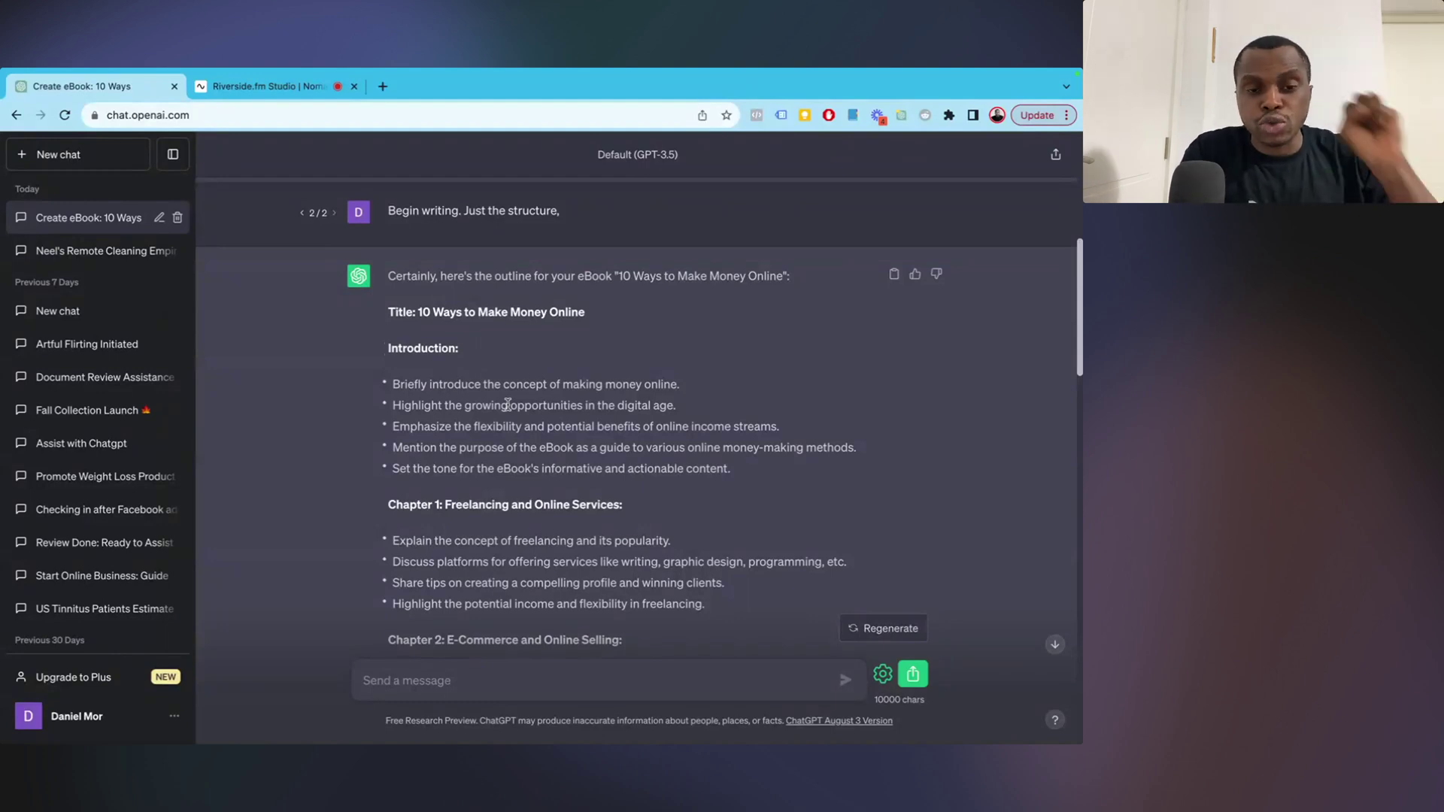
{"action": "scroll", "coordinate": [467, 454], "scroll_direction": "down", "scroll_amount": 1}
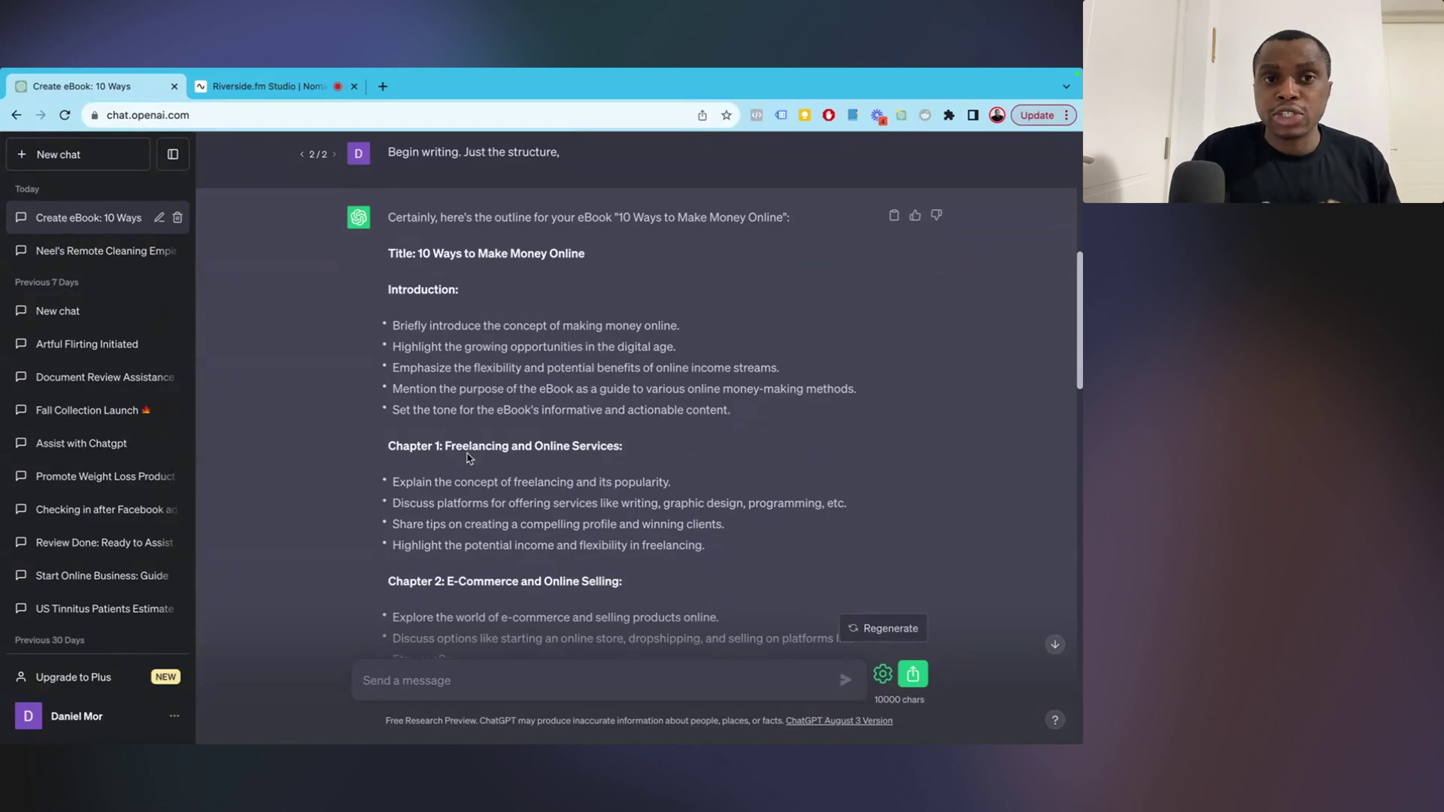
{"action": "scroll", "coordinate": [467, 457], "scroll_direction": "down", "scroll_amount": 1}
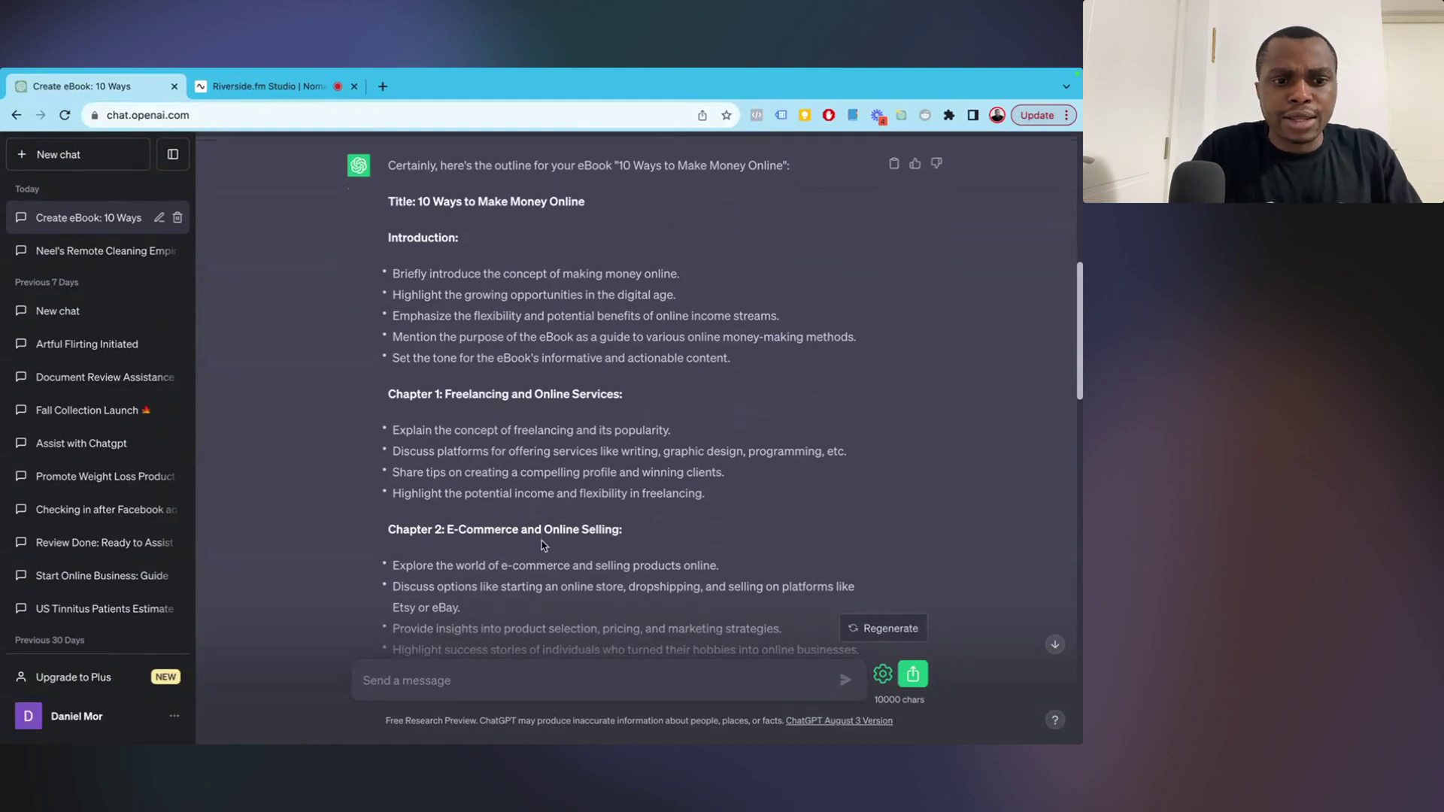
{"action": "scroll", "coordinate": [543, 545], "scroll_direction": "down", "scroll_amount": 12}
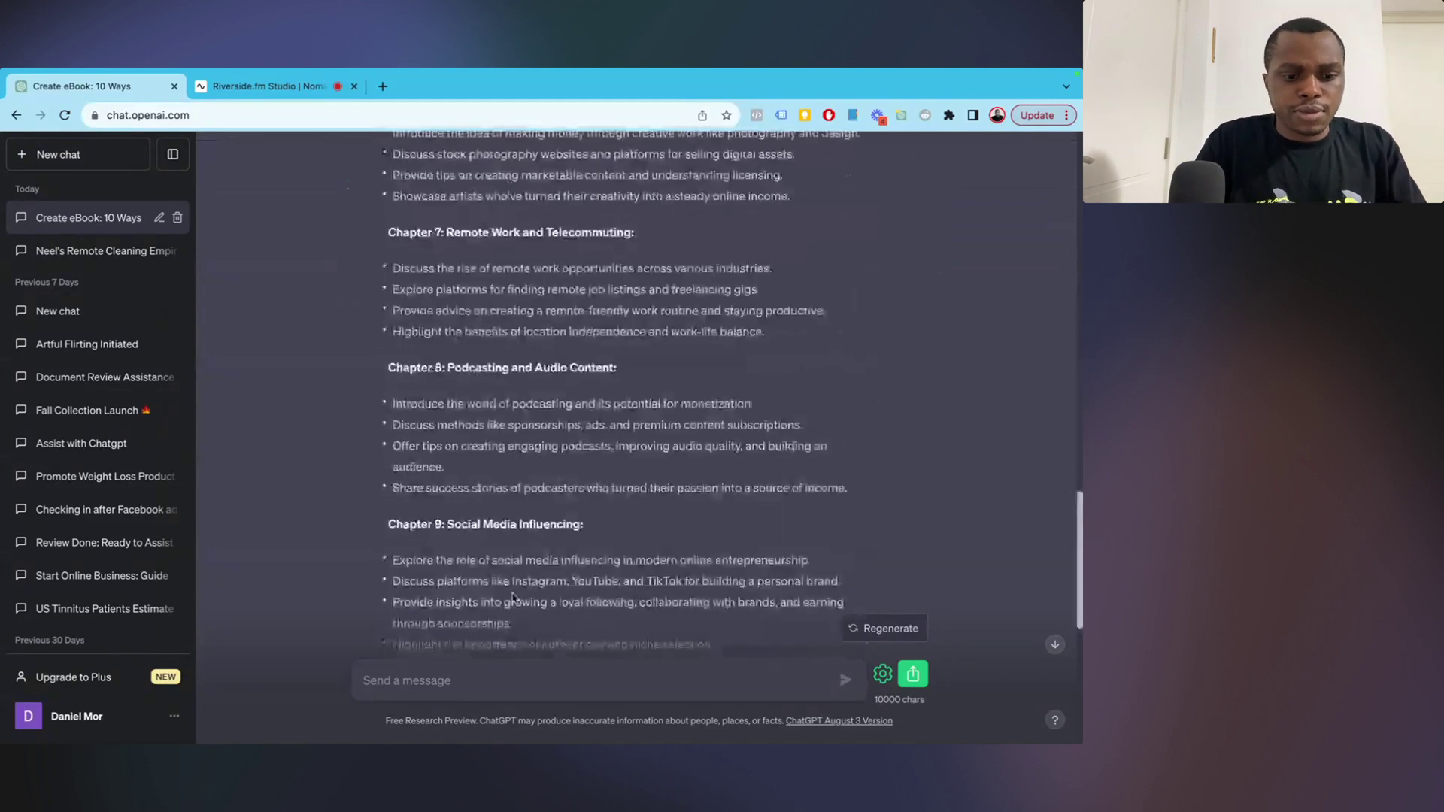
Ask ChatGPT to write the ebook introduction as outlined, making it at least 150 words.
{"action": "left_click", "coordinate": [467, 680]}
{"action": "type", "text": "Now, I need tyou"}
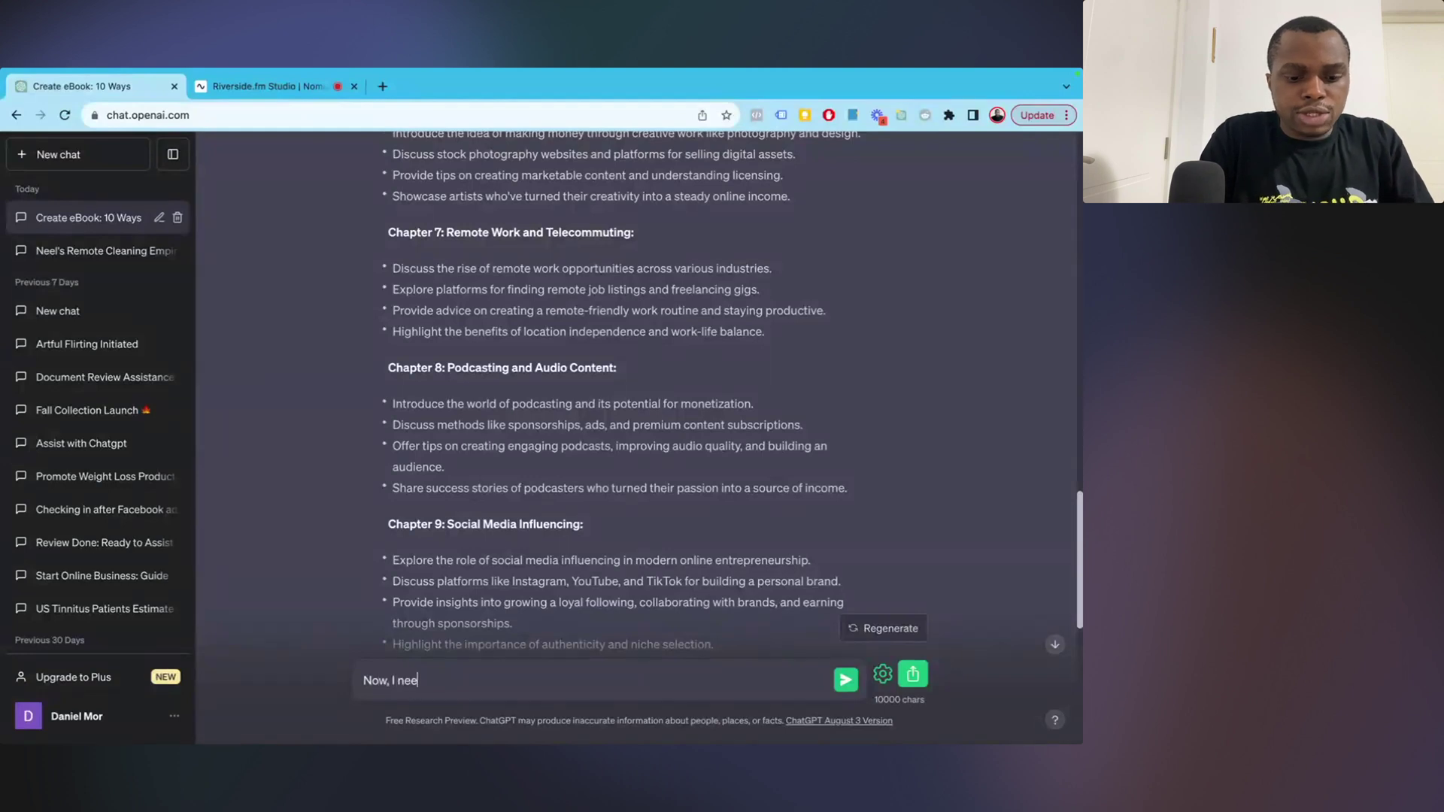
{"action": "key", "text": "BackSpace"}
{"action": "key", "text": "BackSpace"}
{"action": "type", "text": "y"}
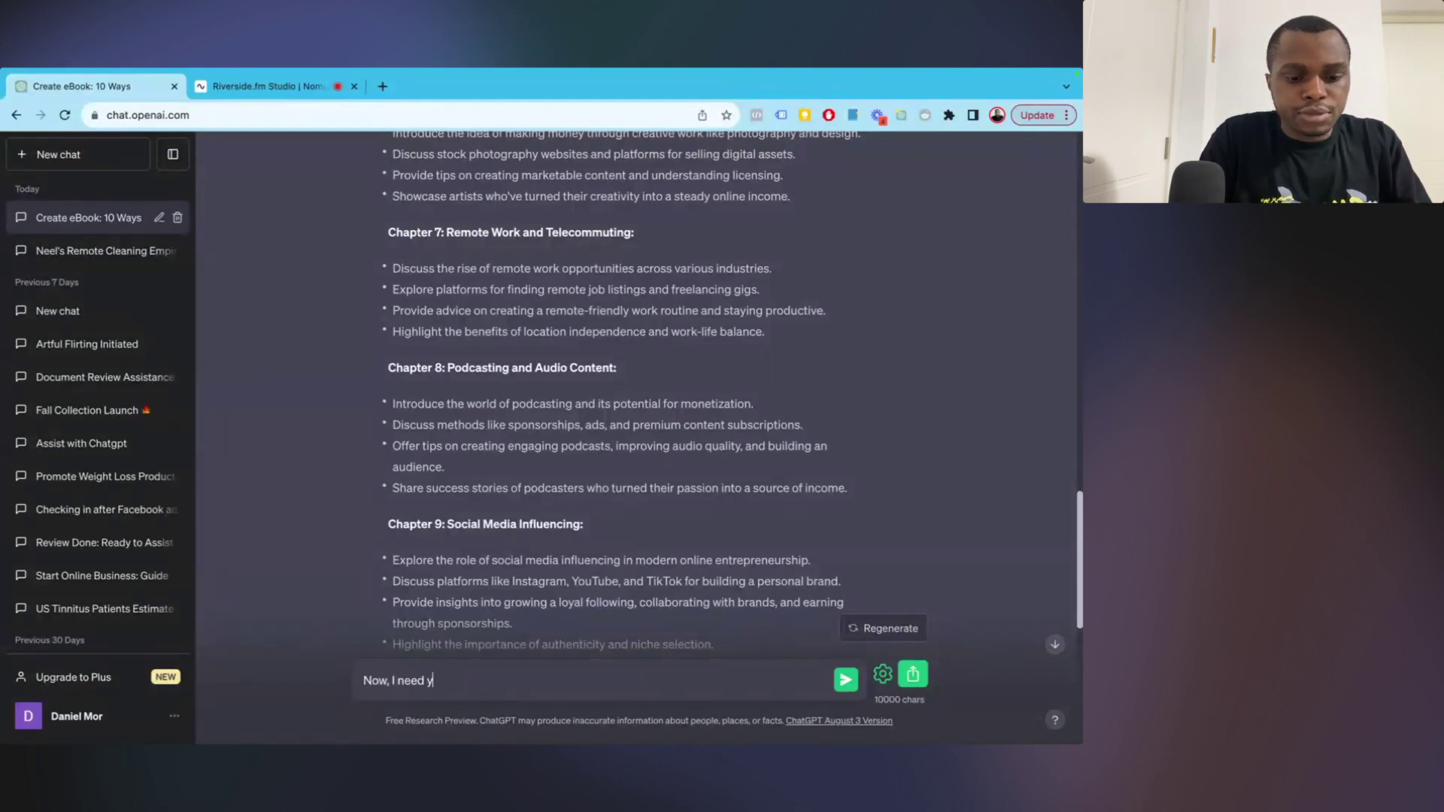
{"action": "type", "text": "ou to write the "}
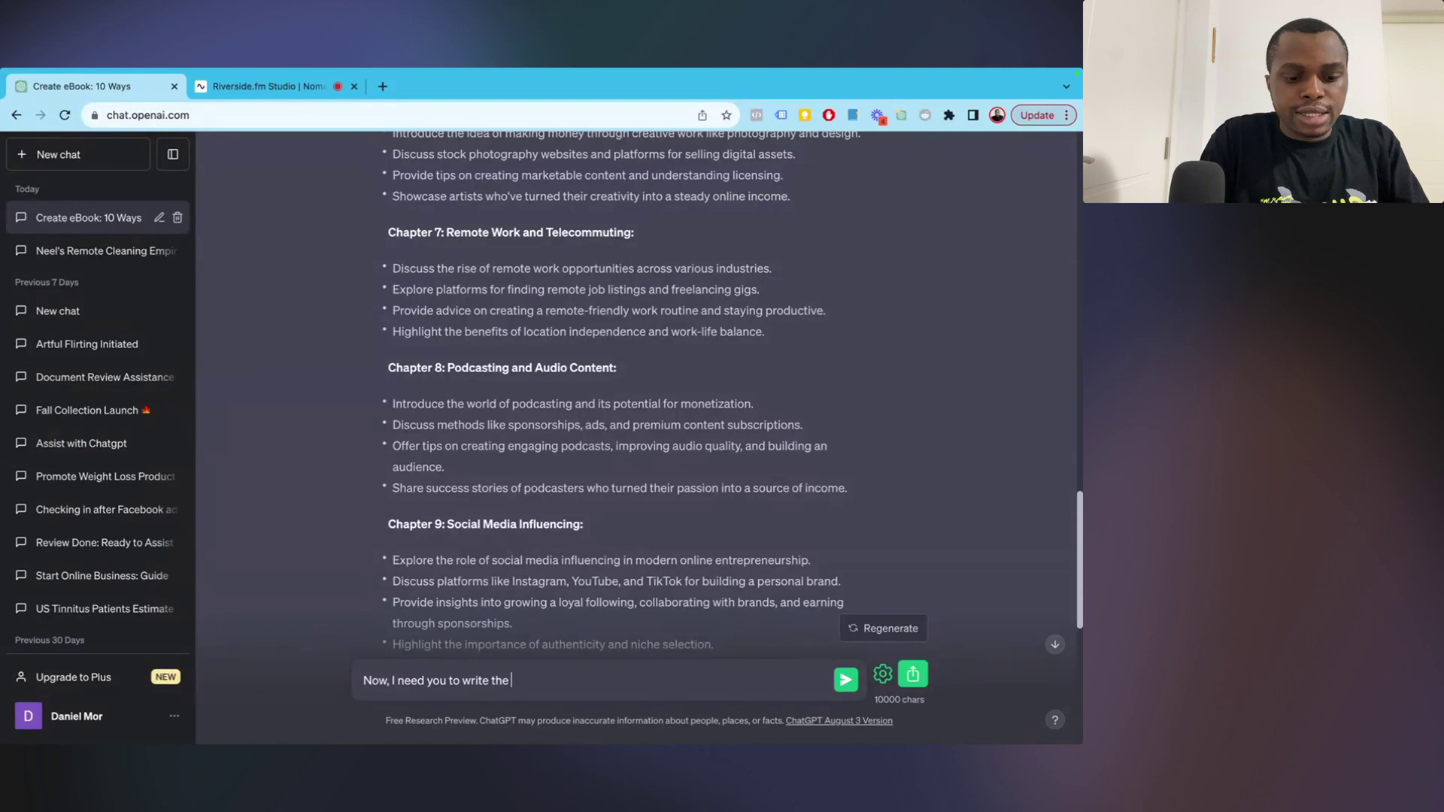
{"action": "type", "text": "introduction "}
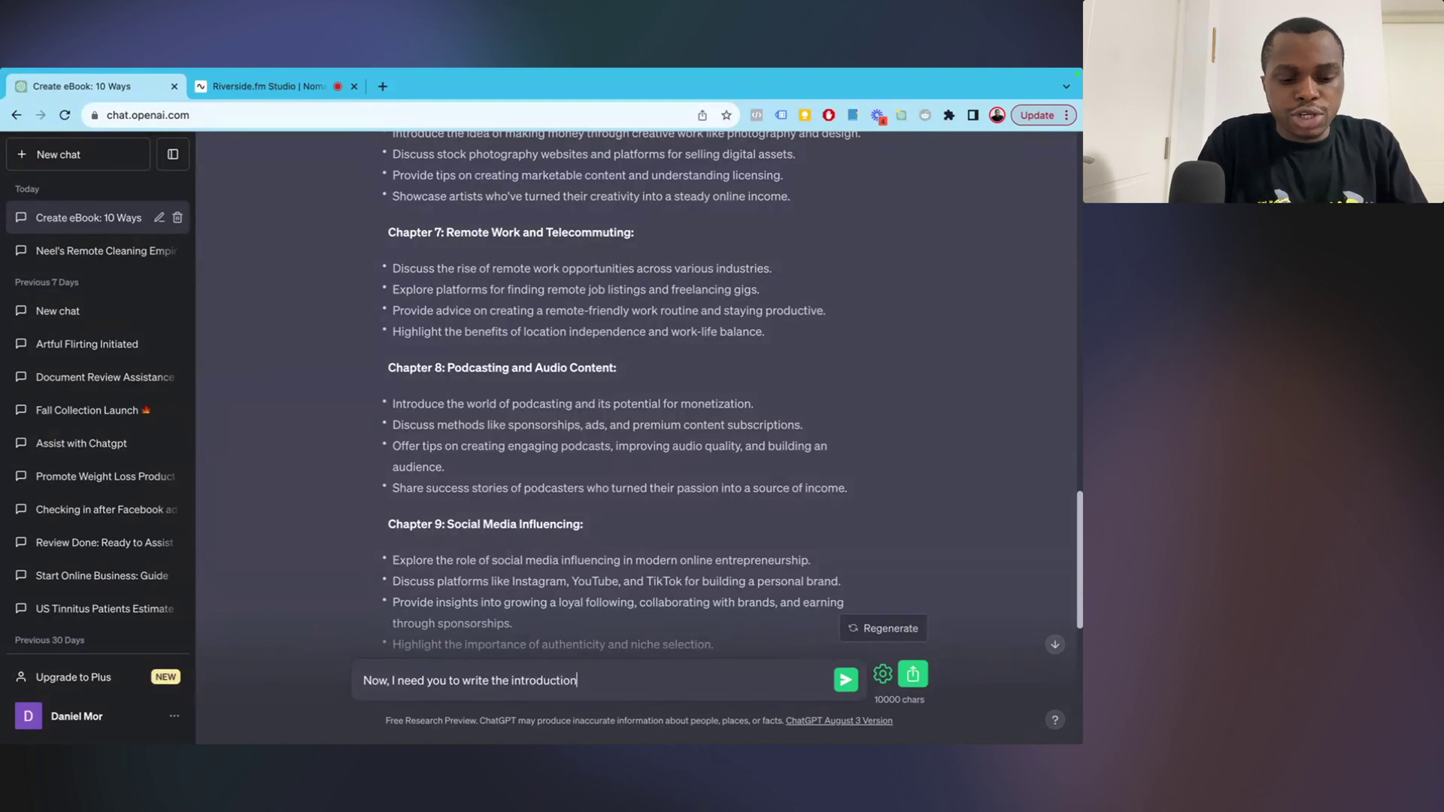
{"action": "type", "text": "of this eboo"}
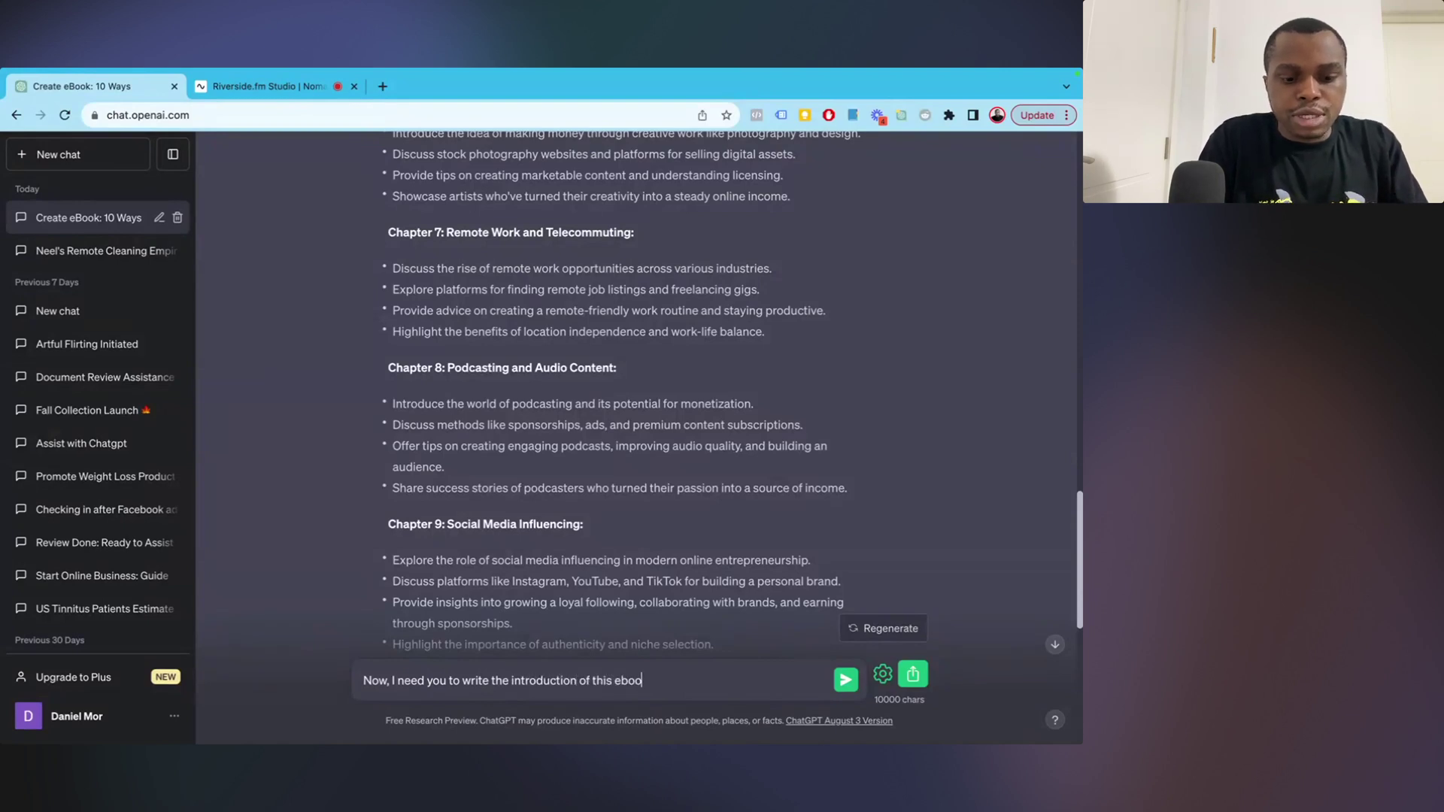
{"action": "type", "text": "k as outlined above."}
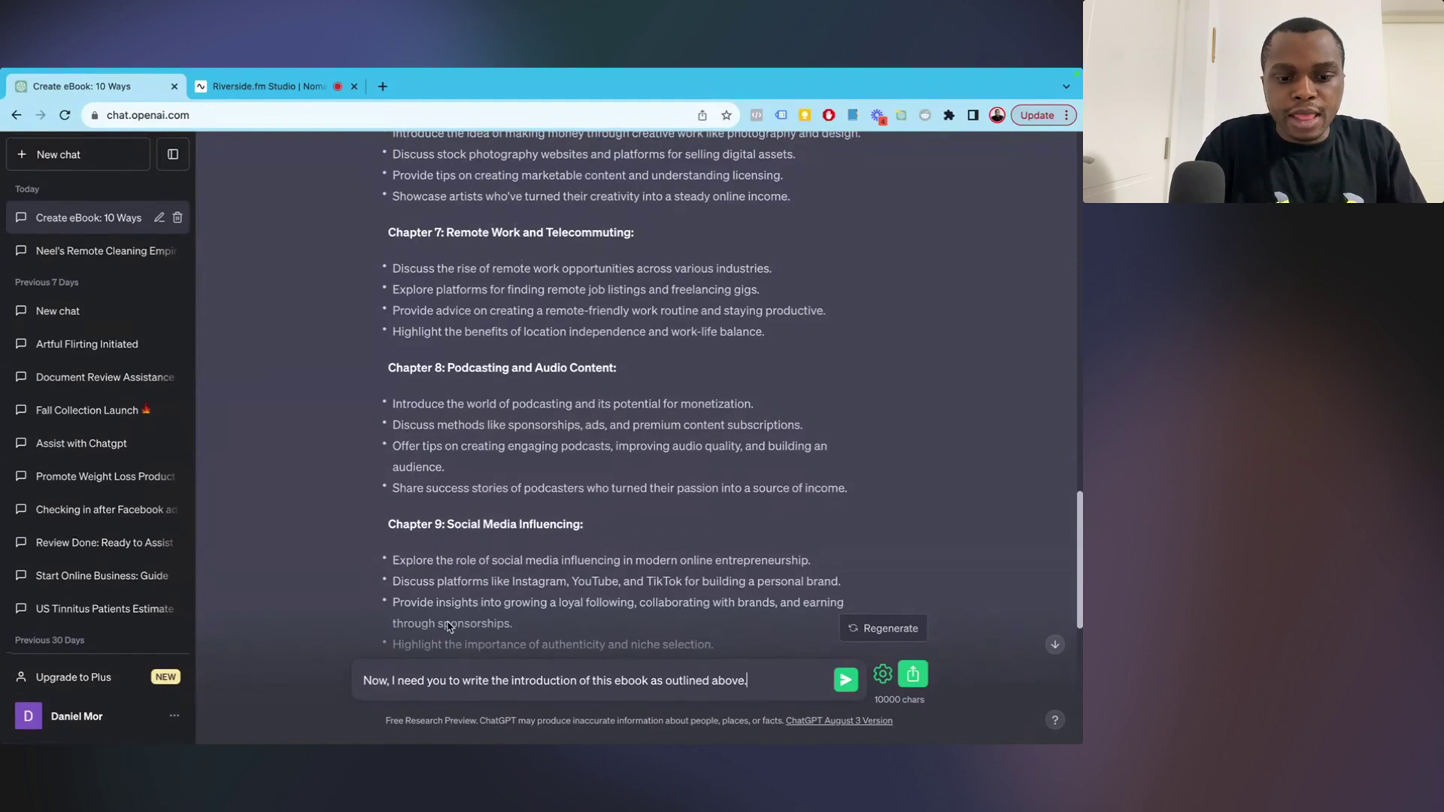
{"action": "scroll", "coordinate": [710, 595], "scroll_direction": "down", "scroll_amount": 5}
{"action": "scroll", "coordinate": [710, 595], "scroll_direction": "down", "scroll_amount": 2}
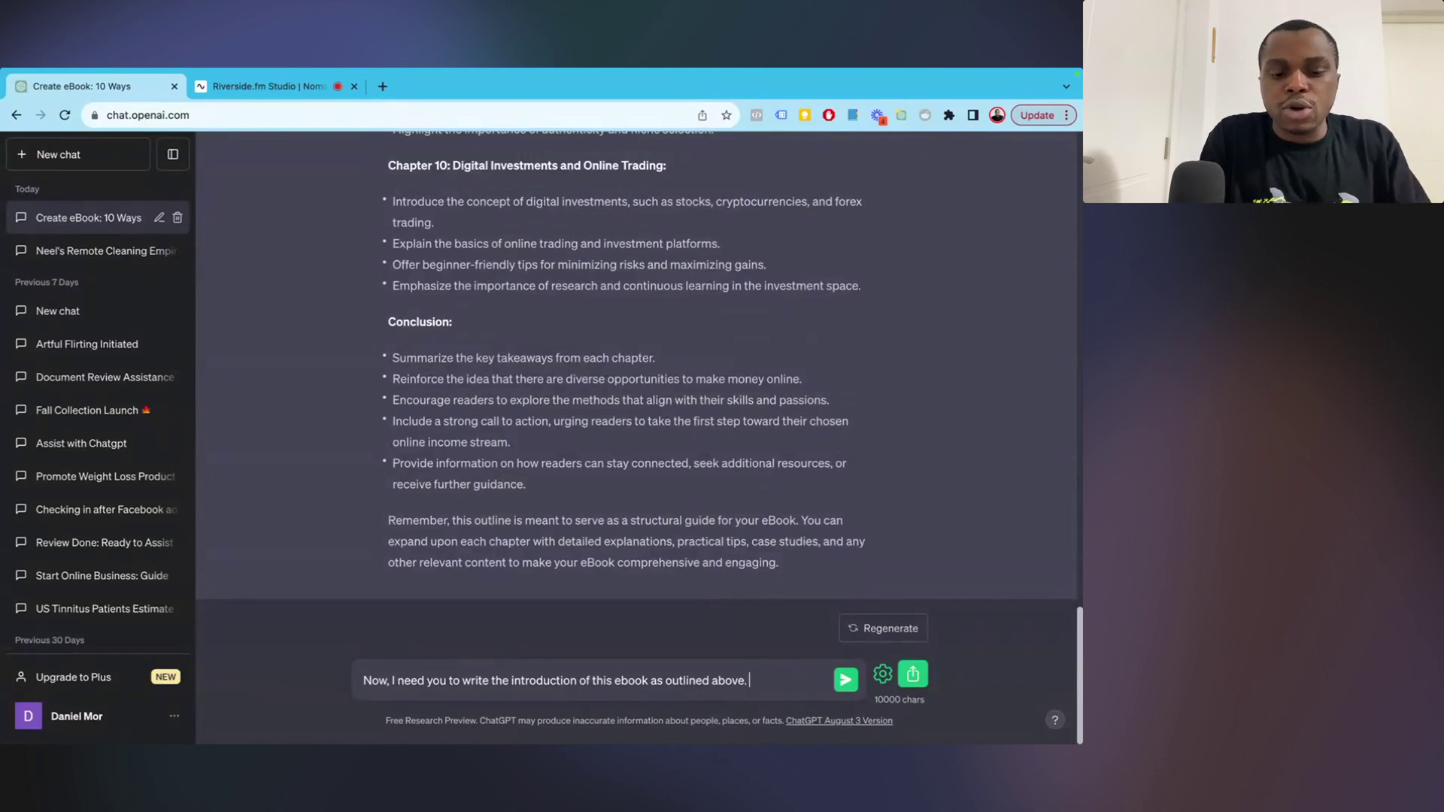
{"action": "type", "text": "Make "}
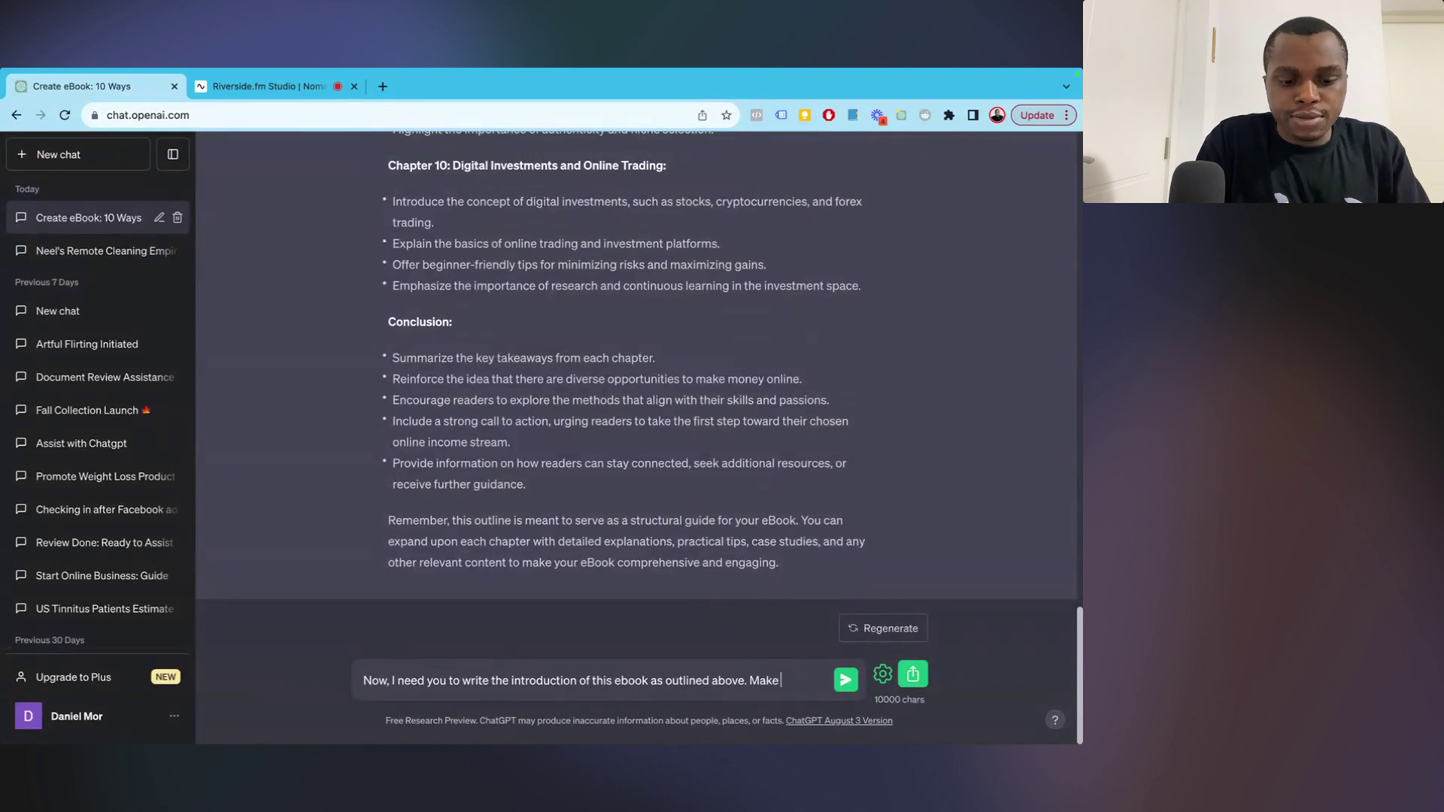
{"action": "type", "text": "it at least"}
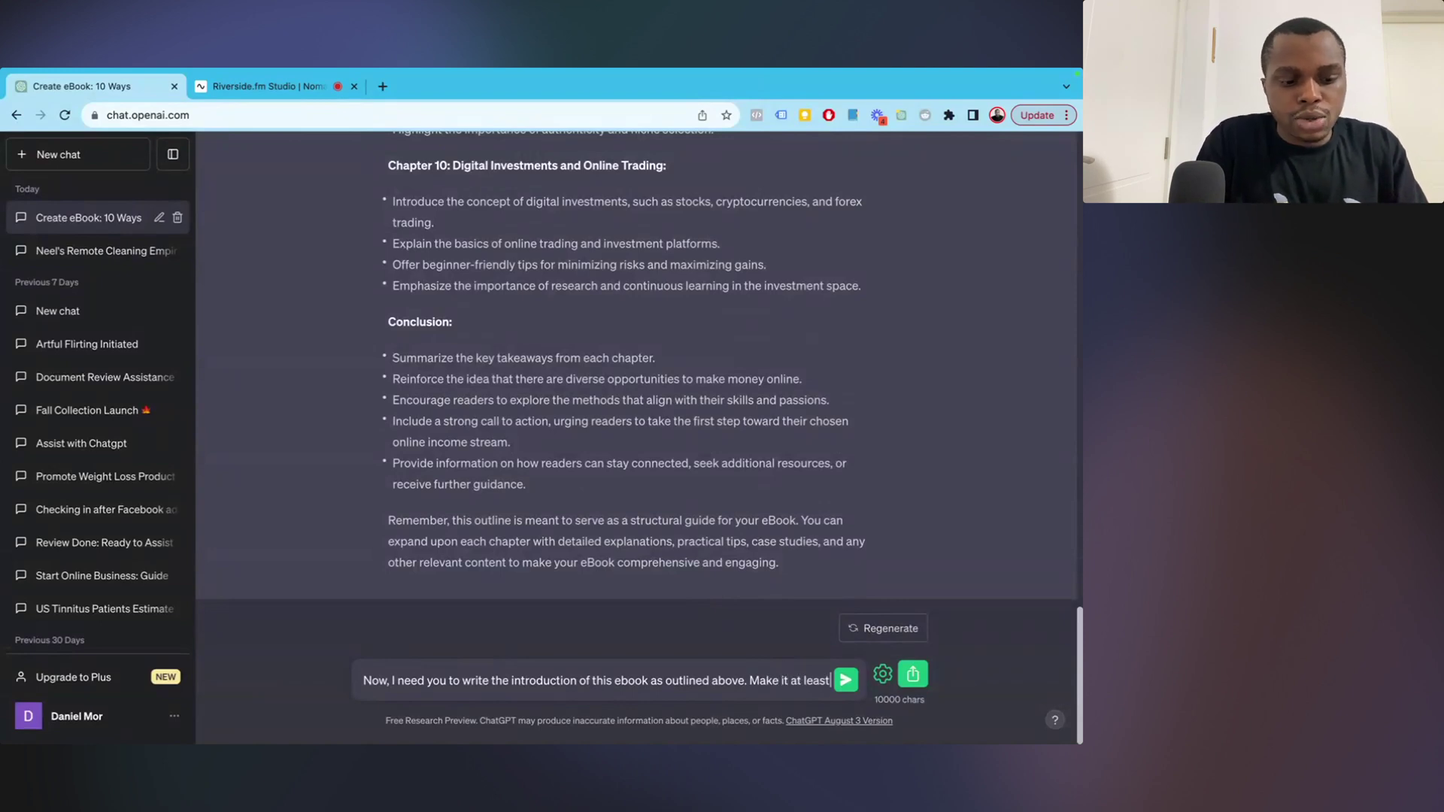
{"action": "type", "text": " 100 w"}
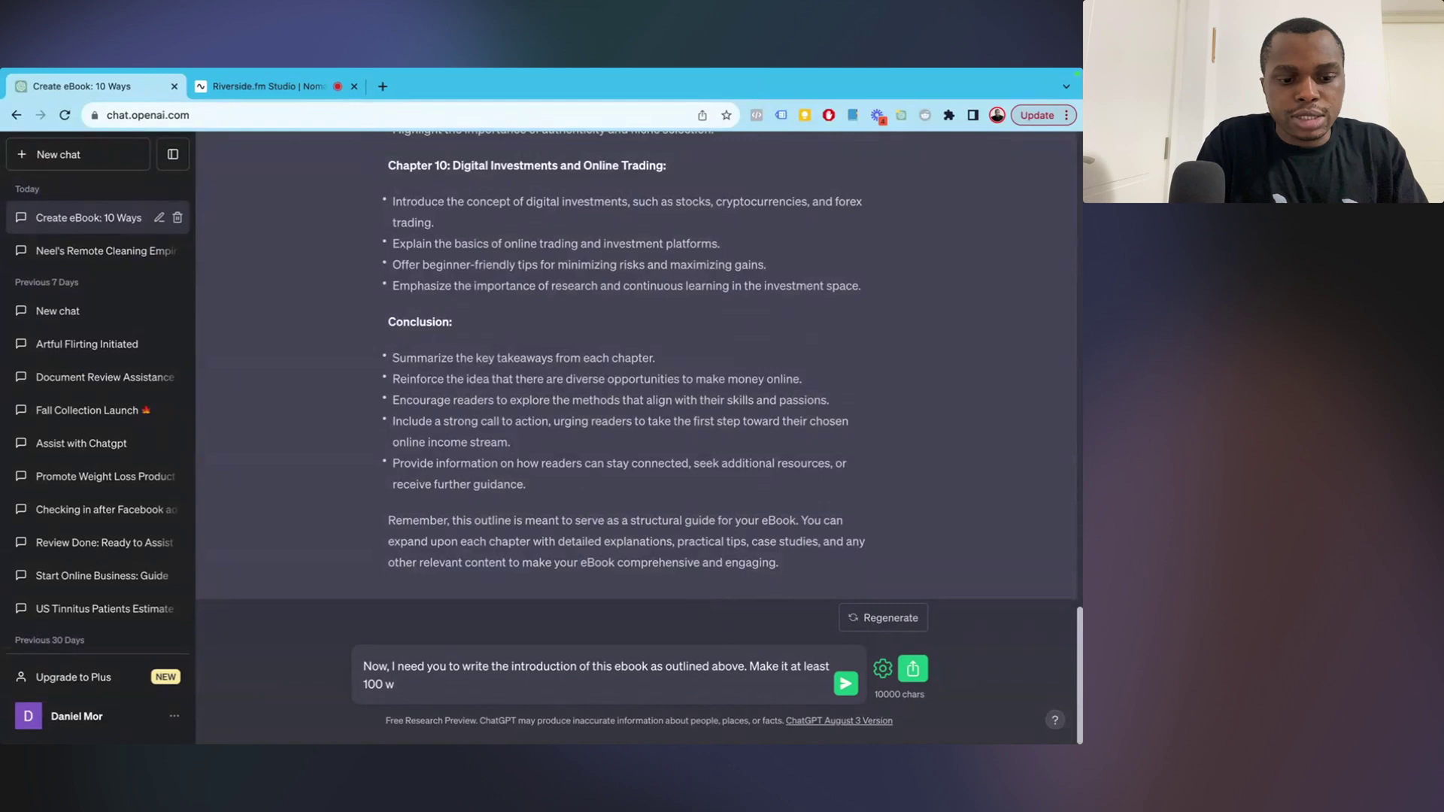
{"action": "type", "text": "oords"}
{"action": "left_click", "coordinate": [375, 685]}
{"action": "key", "text": "BackSpace"}
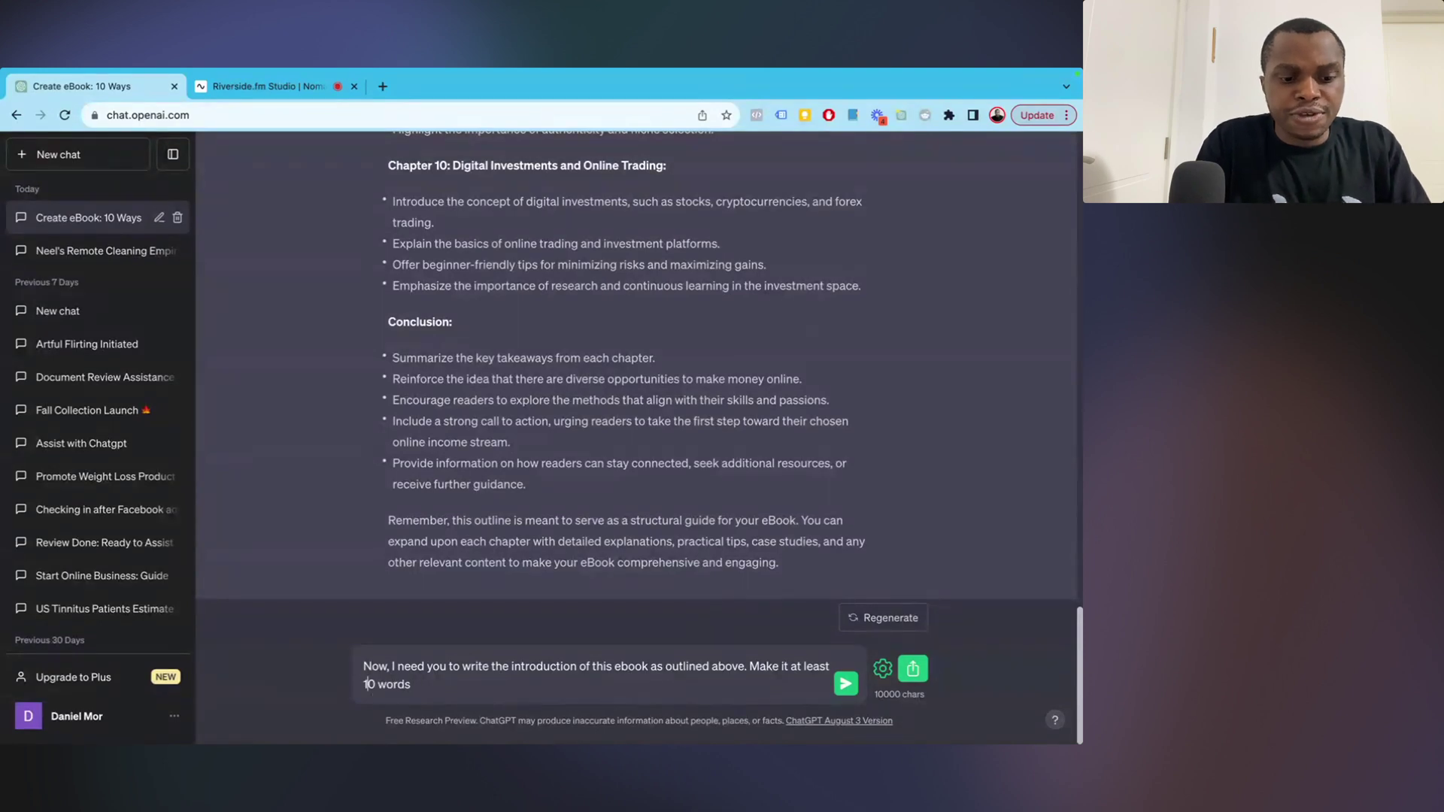
{"action": "type", "text": "5"}
{"action": "left_click", "coordinate": [438, 683]}
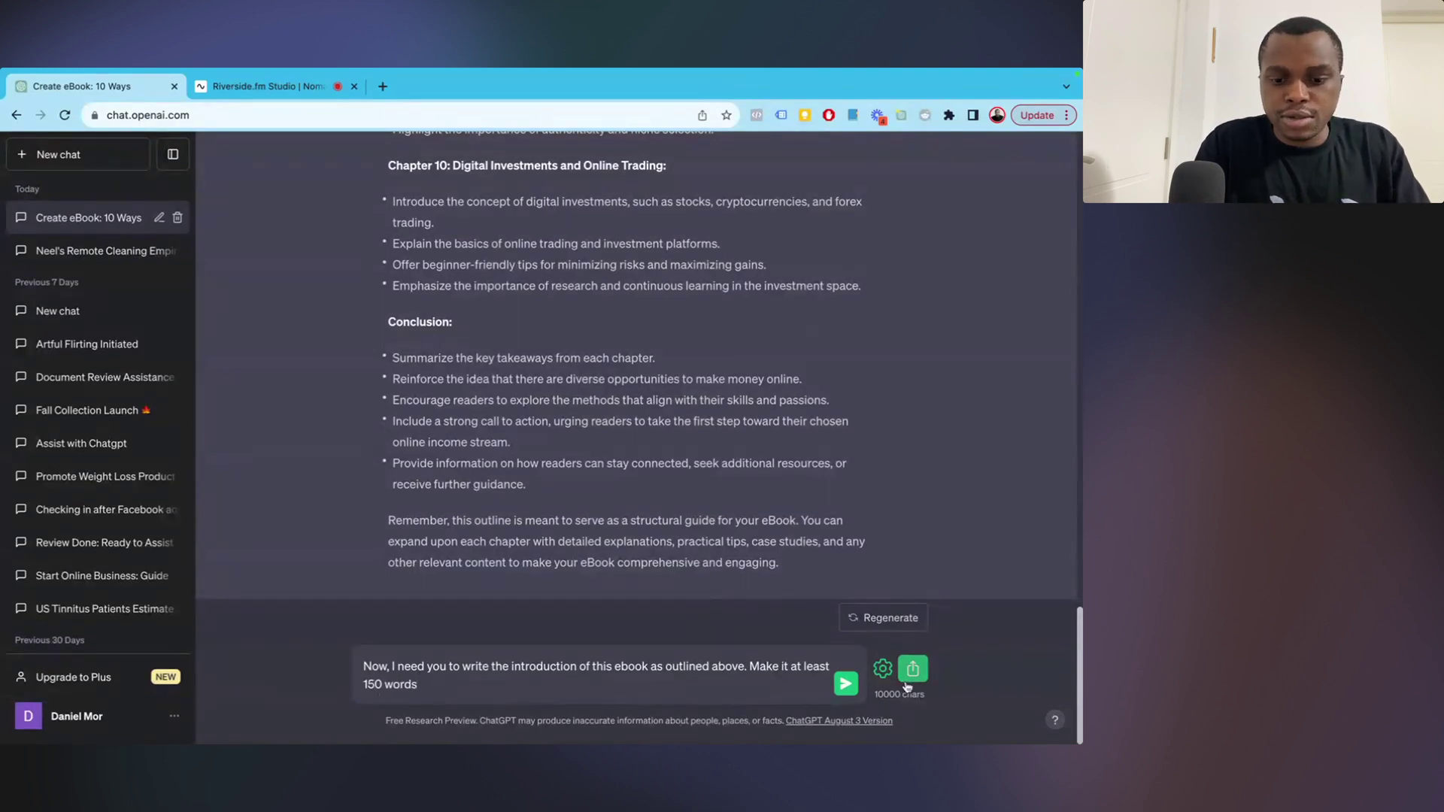
{"action": "left_click", "coordinate": [845, 683]}
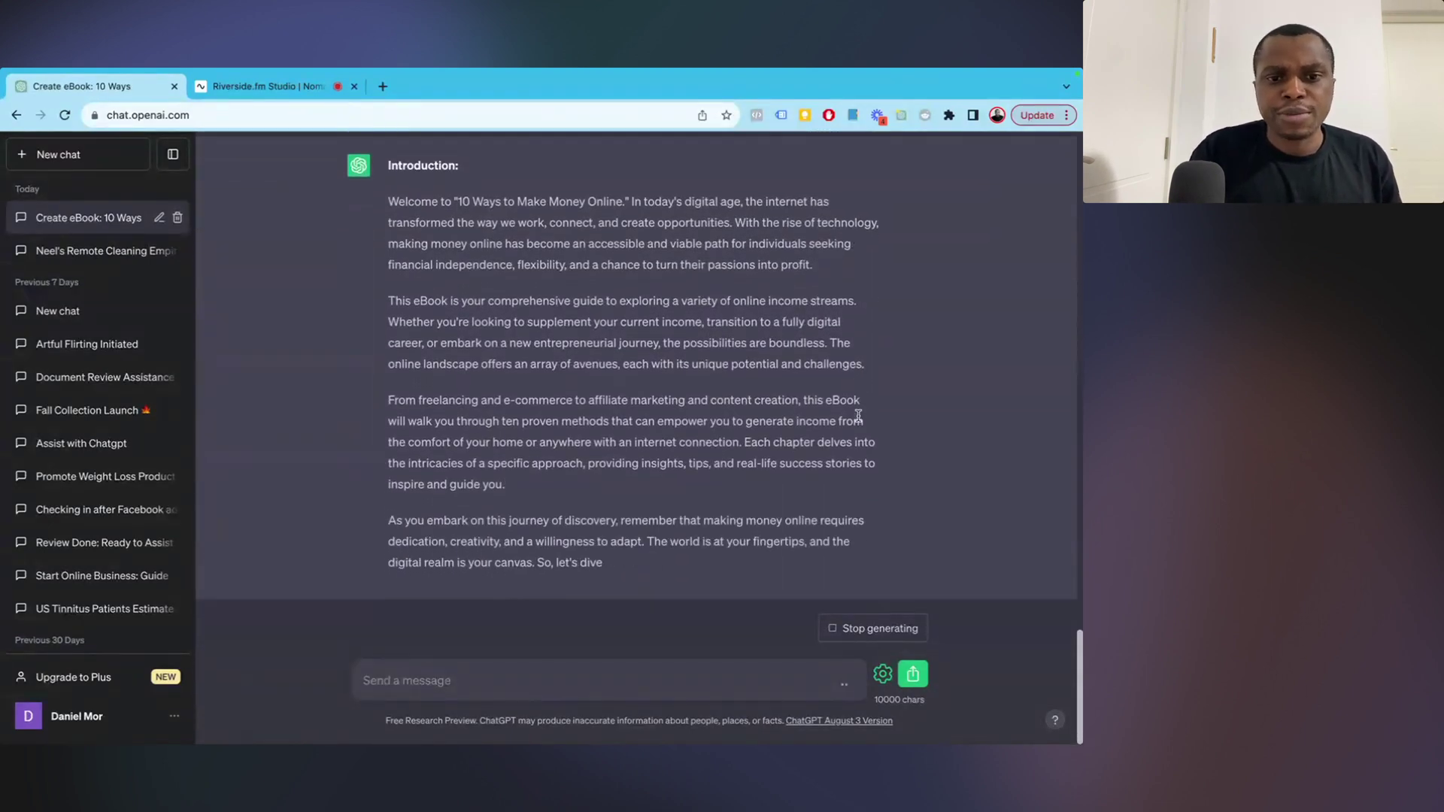
Review the finished introduction and outline, then open a new browser tab.
{"action": "scroll", "coordinate": [862, 420], "scroll_direction": "up", "scroll_amount": 5}
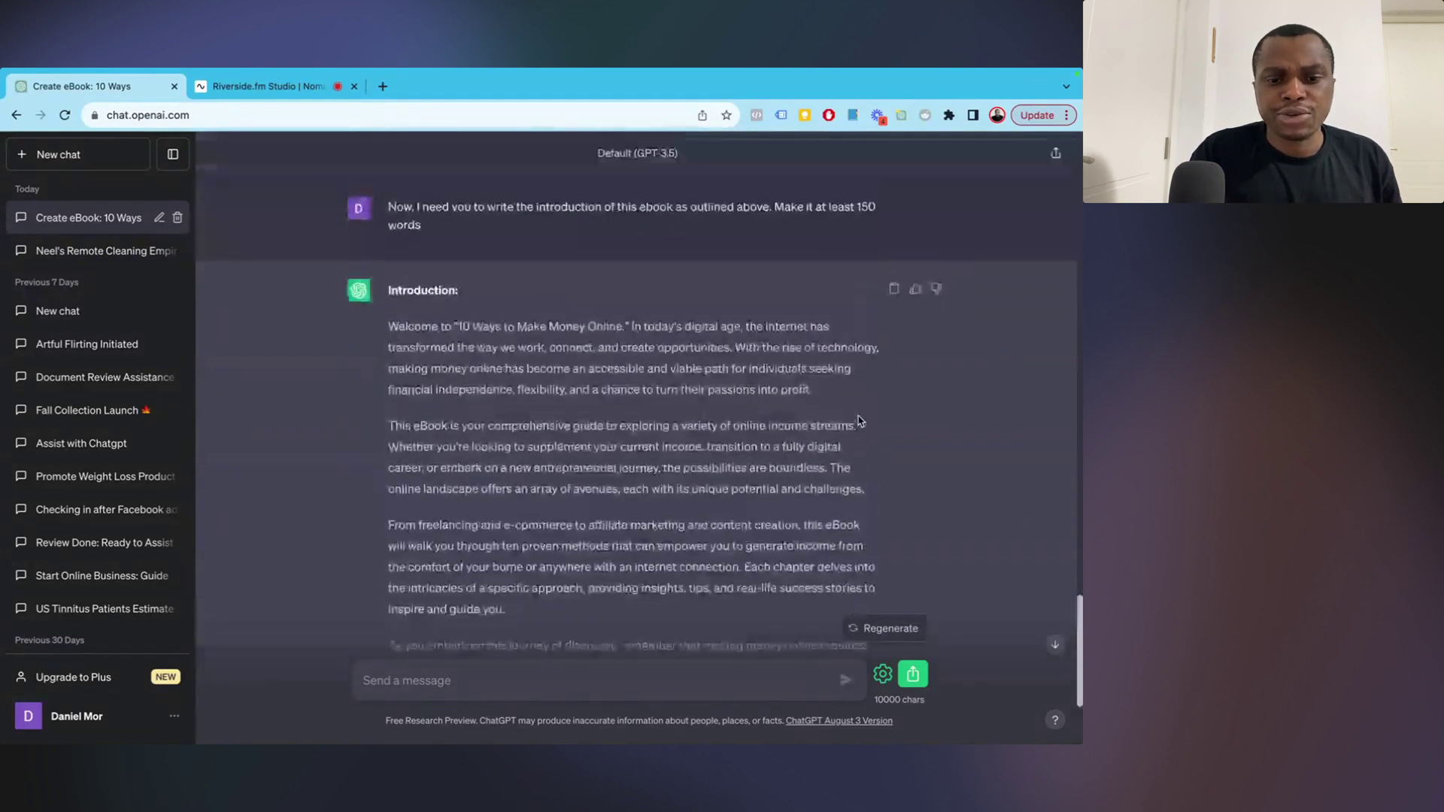
{"action": "scroll", "coordinate": [861, 420], "scroll_direction": "down", "scroll_amount": 5}
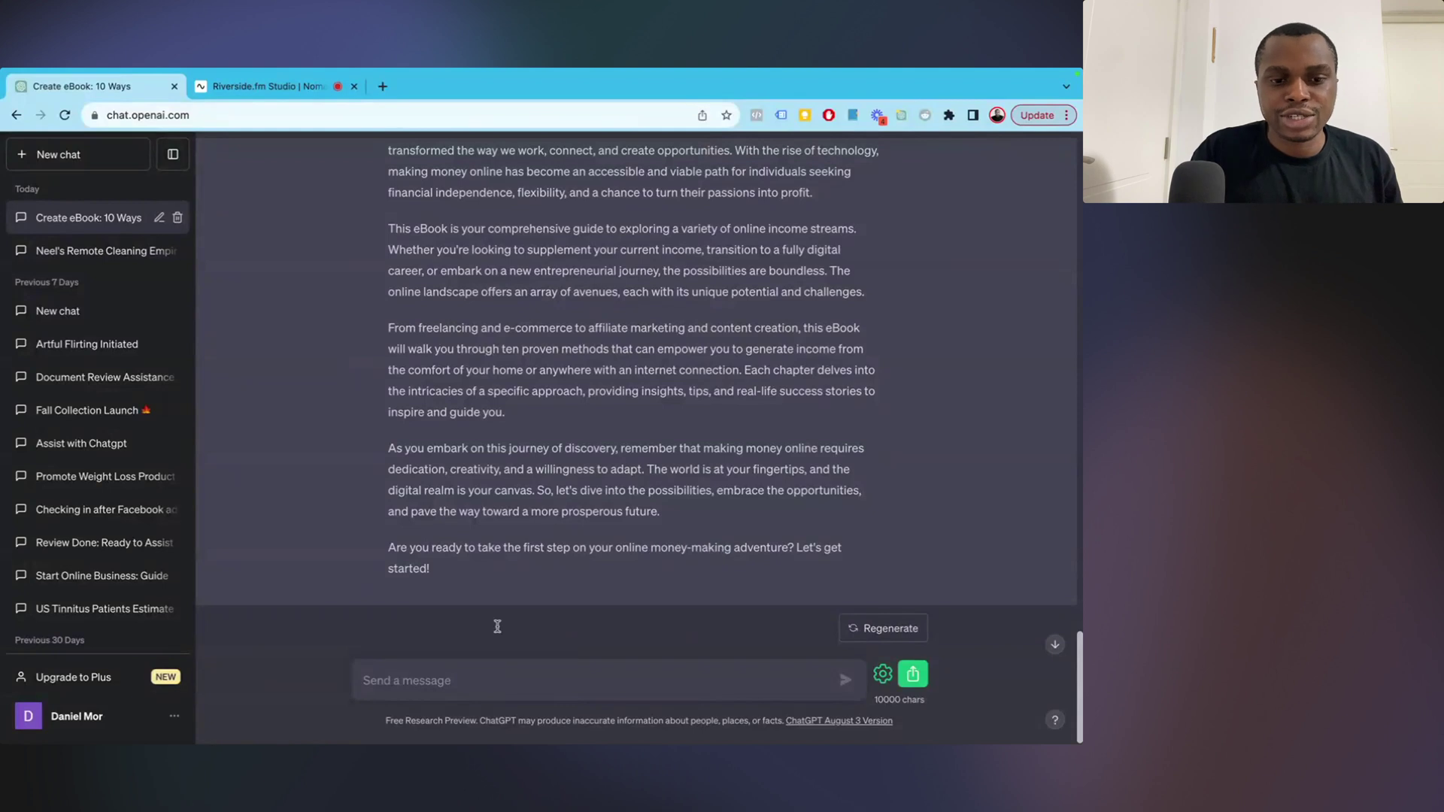
{"action": "scroll", "coordinate": [691, 316], "scroll_direction": "up", "scroll_amount": 5}
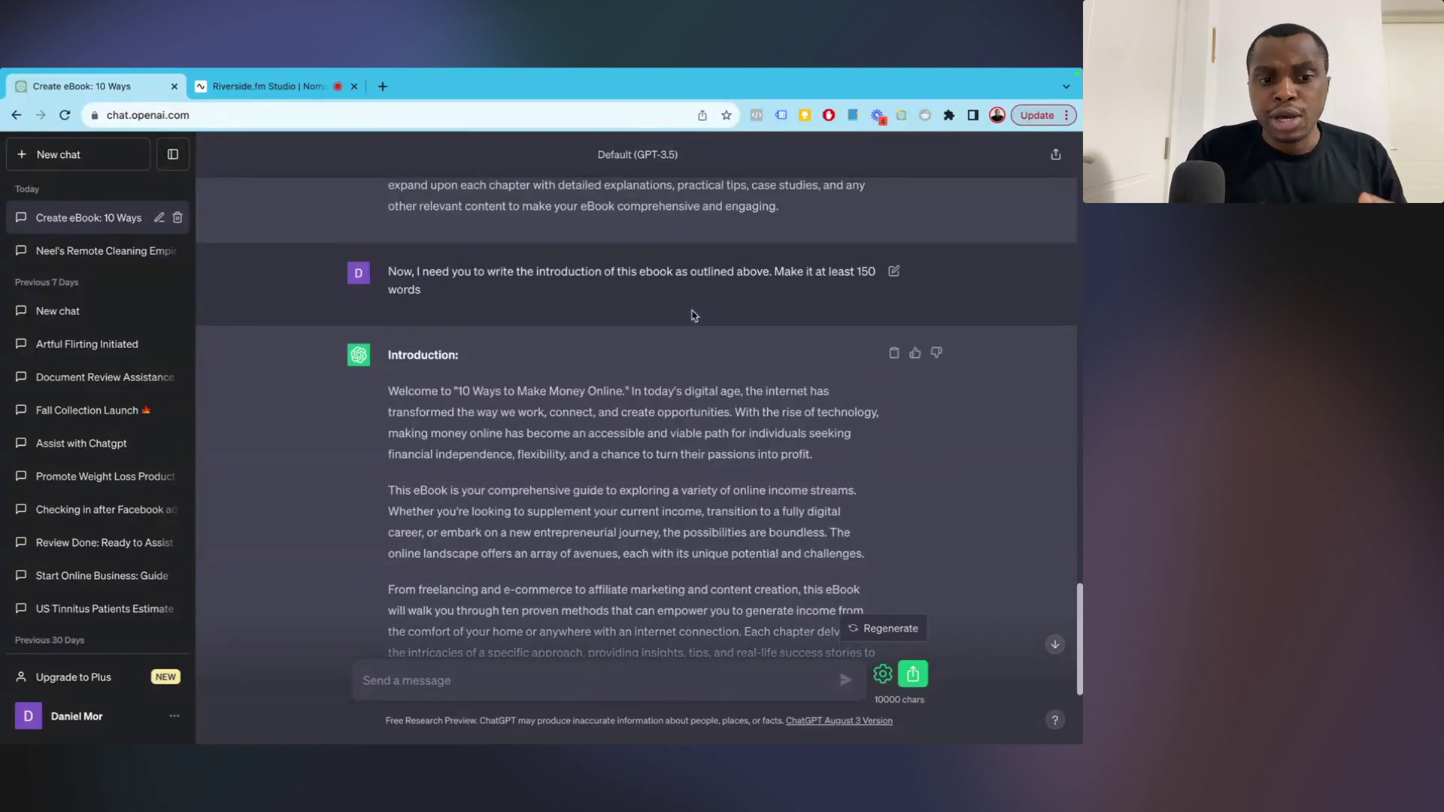
{"action": "scroll", "coordinate": [693, 313], "scroll_direction": "up", "scroll_amount": 7}
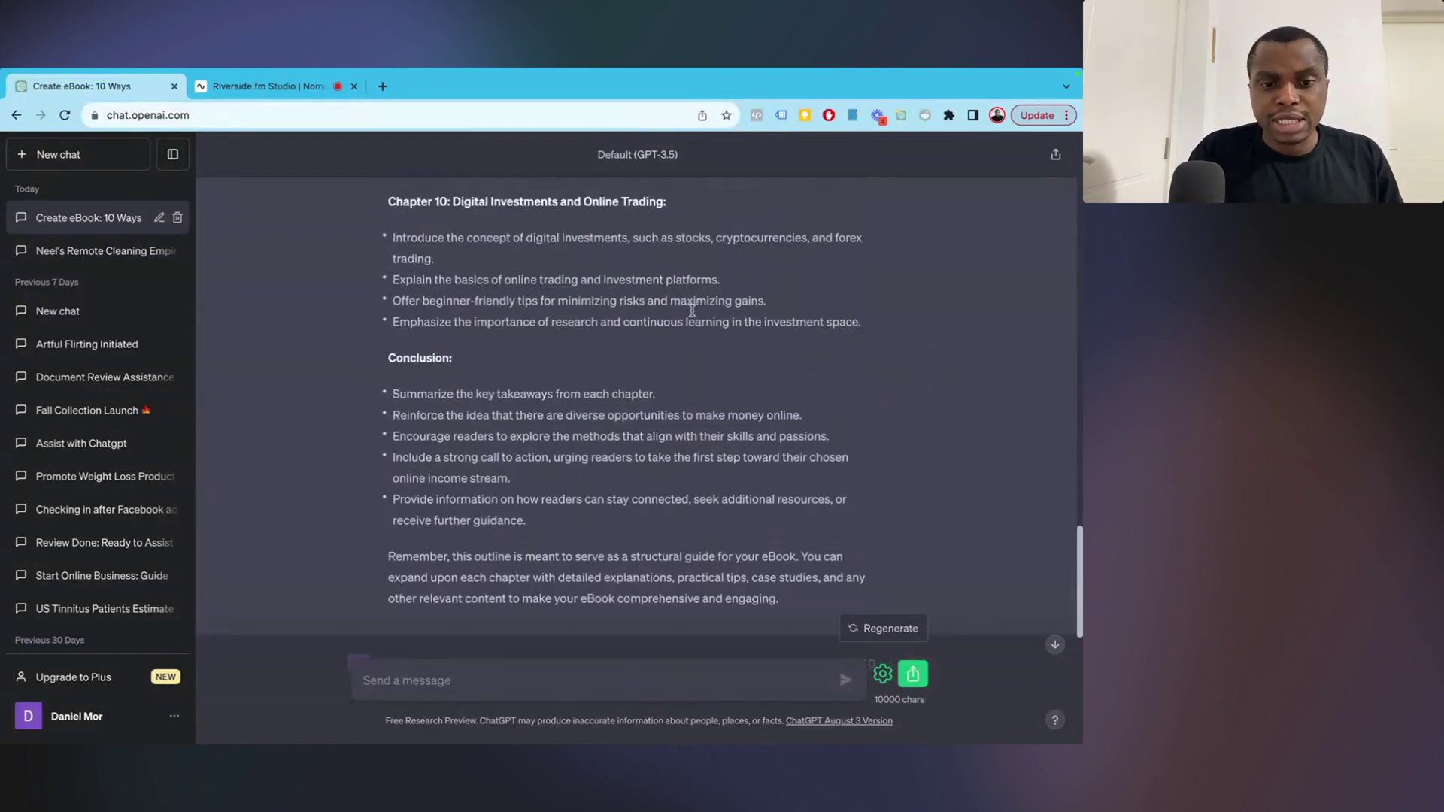
{"action": "scroll", "coordinate": [692, 311], "scroll_direction": "up", "scroll_amount": 12}
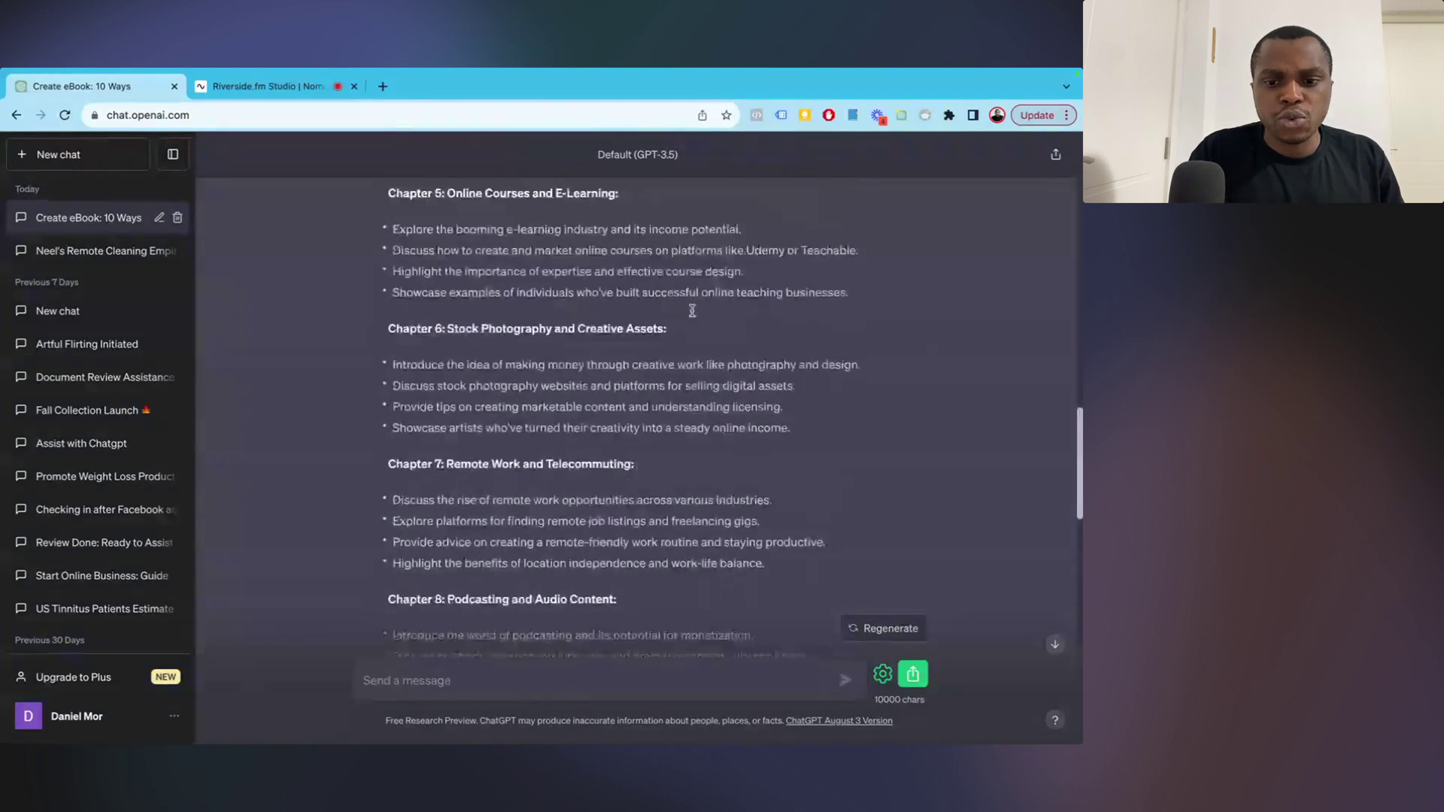
{"action": "scroll", "coordinate": [692, 311], "scroll_direction": "up", "scroll_amount": 10}
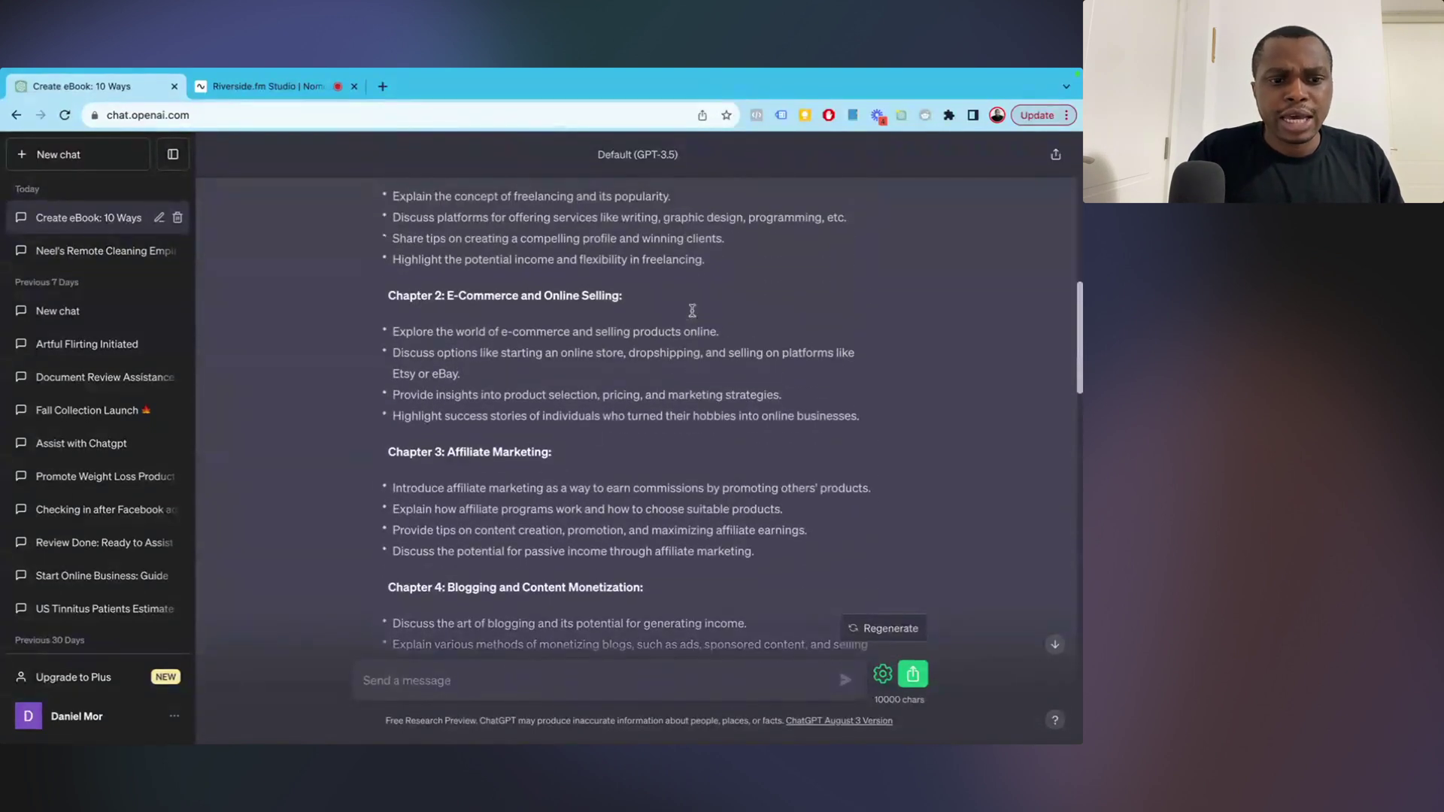
{"action": "scroll", "coordinate": [692, 310], "scroll_direction": "up", "scroll_amount": 8}
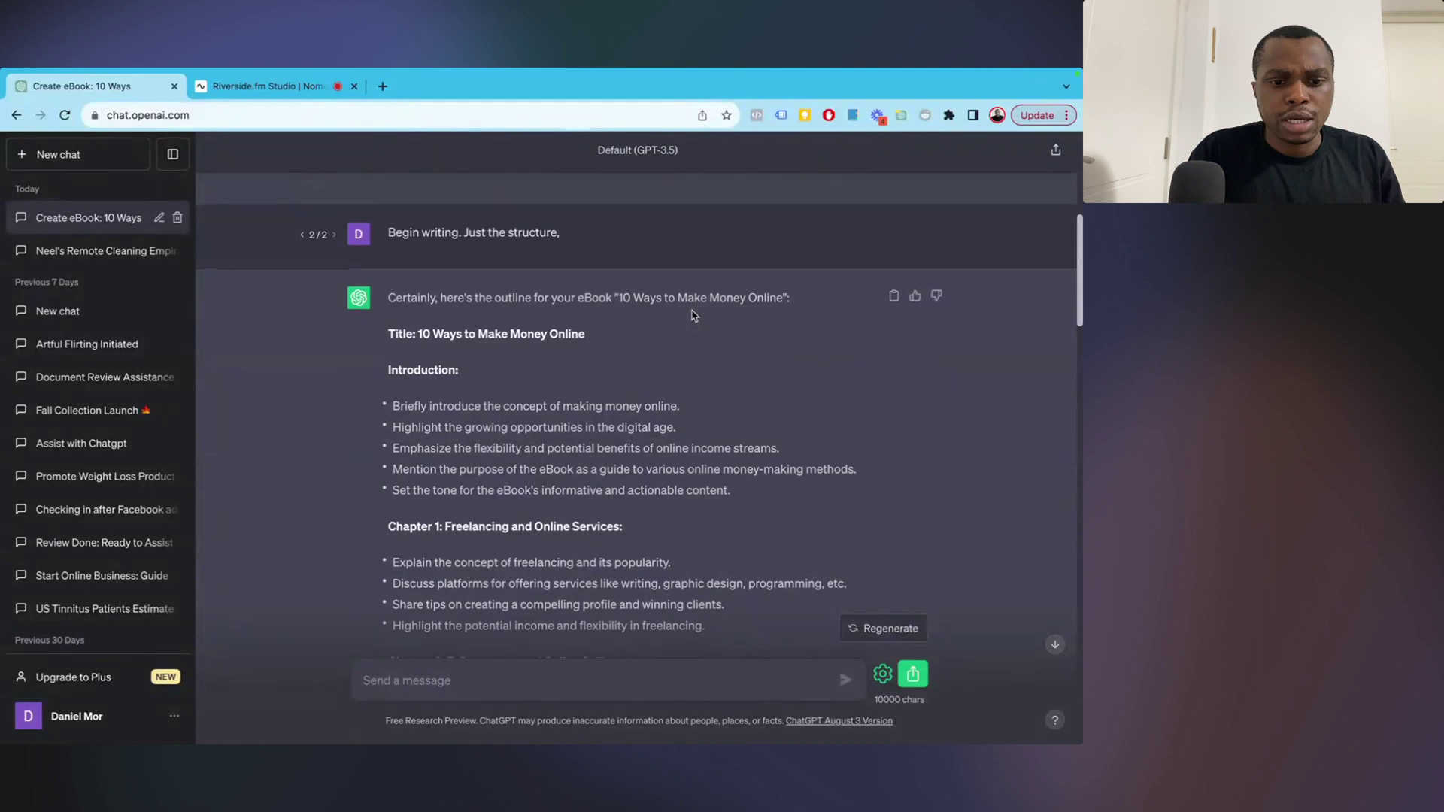
{"action": "scroll", "coordinate": [692, 311], "scroll_direction": "down", "scroll_amount": 3}
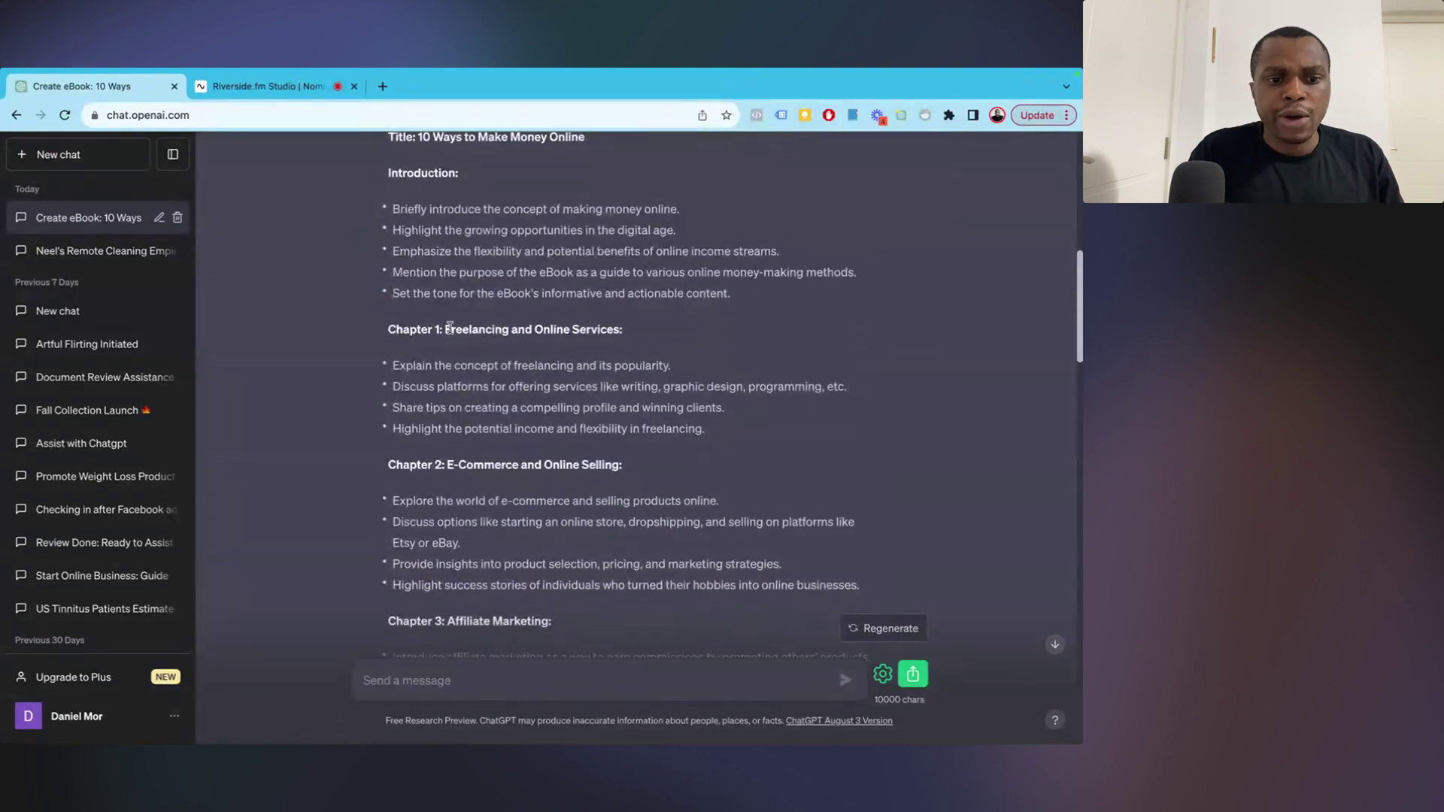
{"action": "left_click_drag", "start_coordinate": [390, 328], "coordinate": [611, 345]}
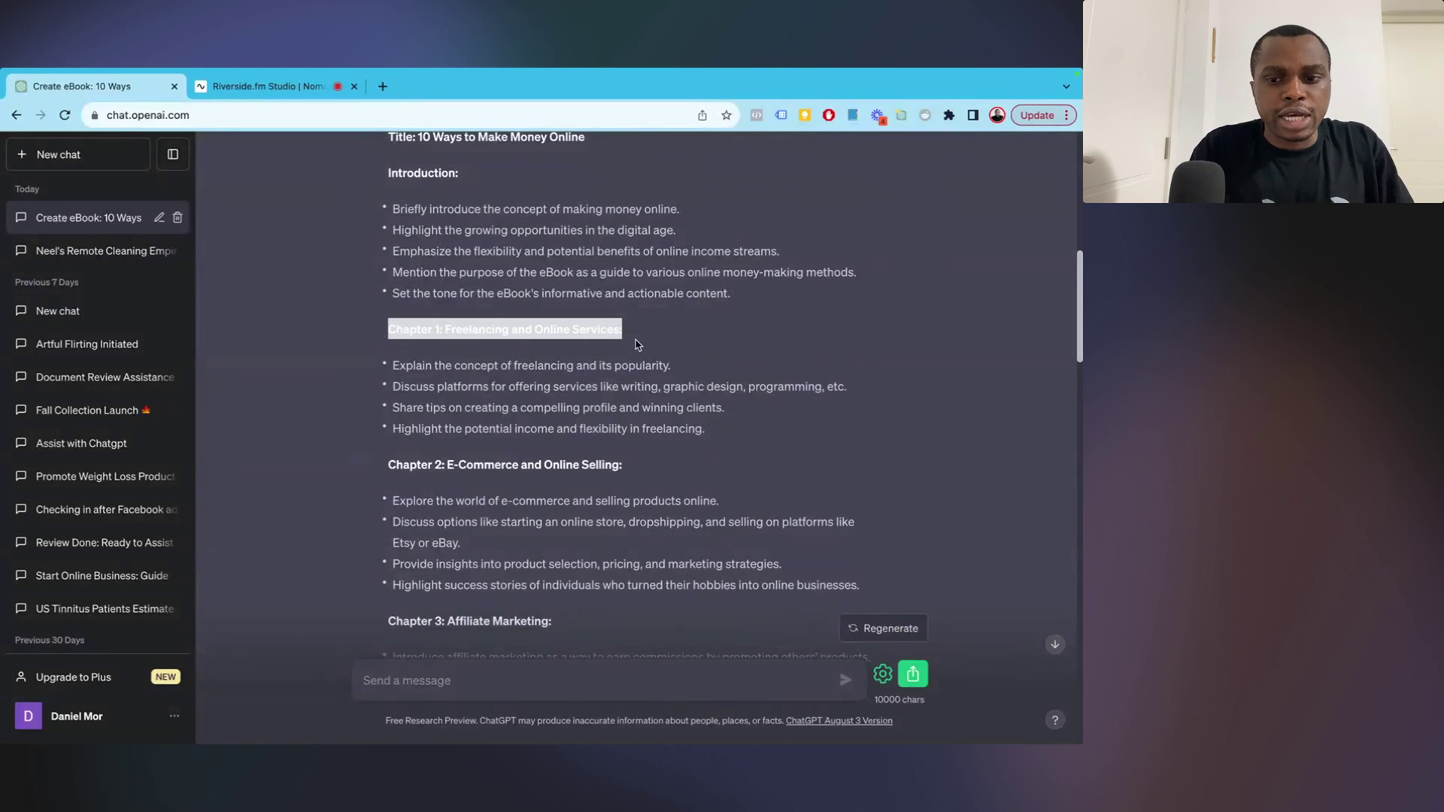
{"action": "scroll", "coordinate": [636, 345], "scroll_direction": "down", "scroll_amount": 10}
{"action": "left_click", "coordinate": [521, 671]}
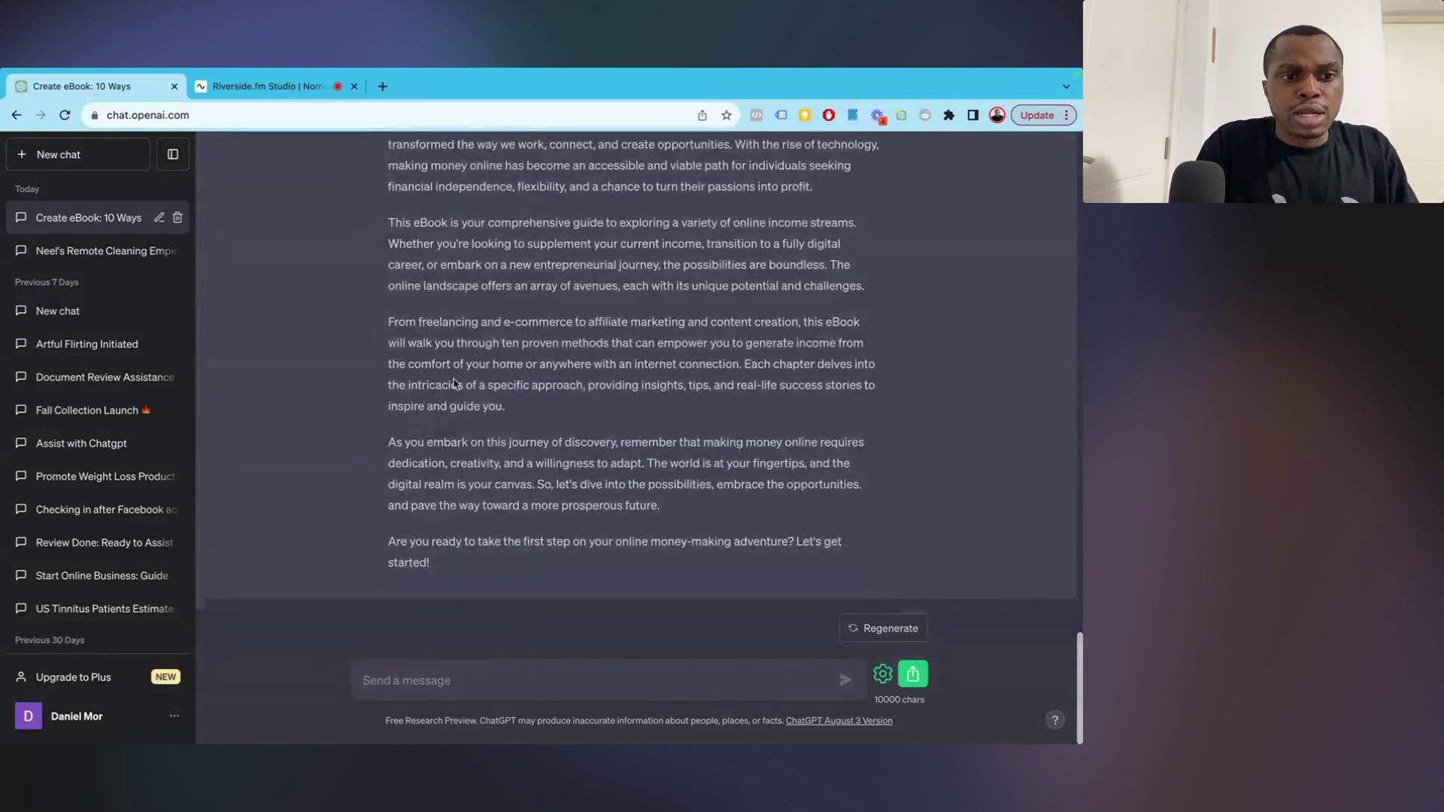
{"action": "left_click", "coordinate": [382, 124]}
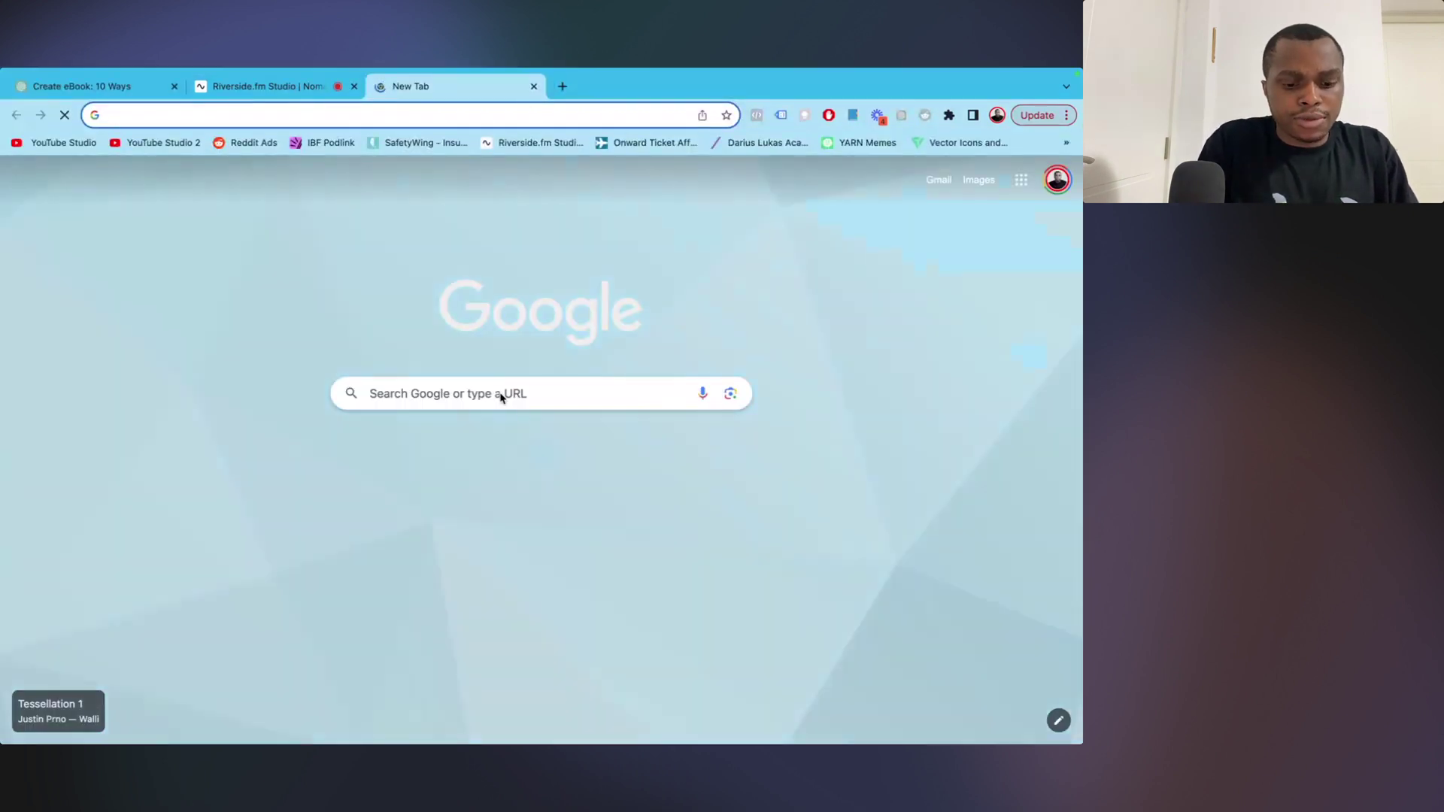
Open the Digital Products Demystified Google Doc and start a new document from its File menu.
{"action": "type", "text": "doc"}
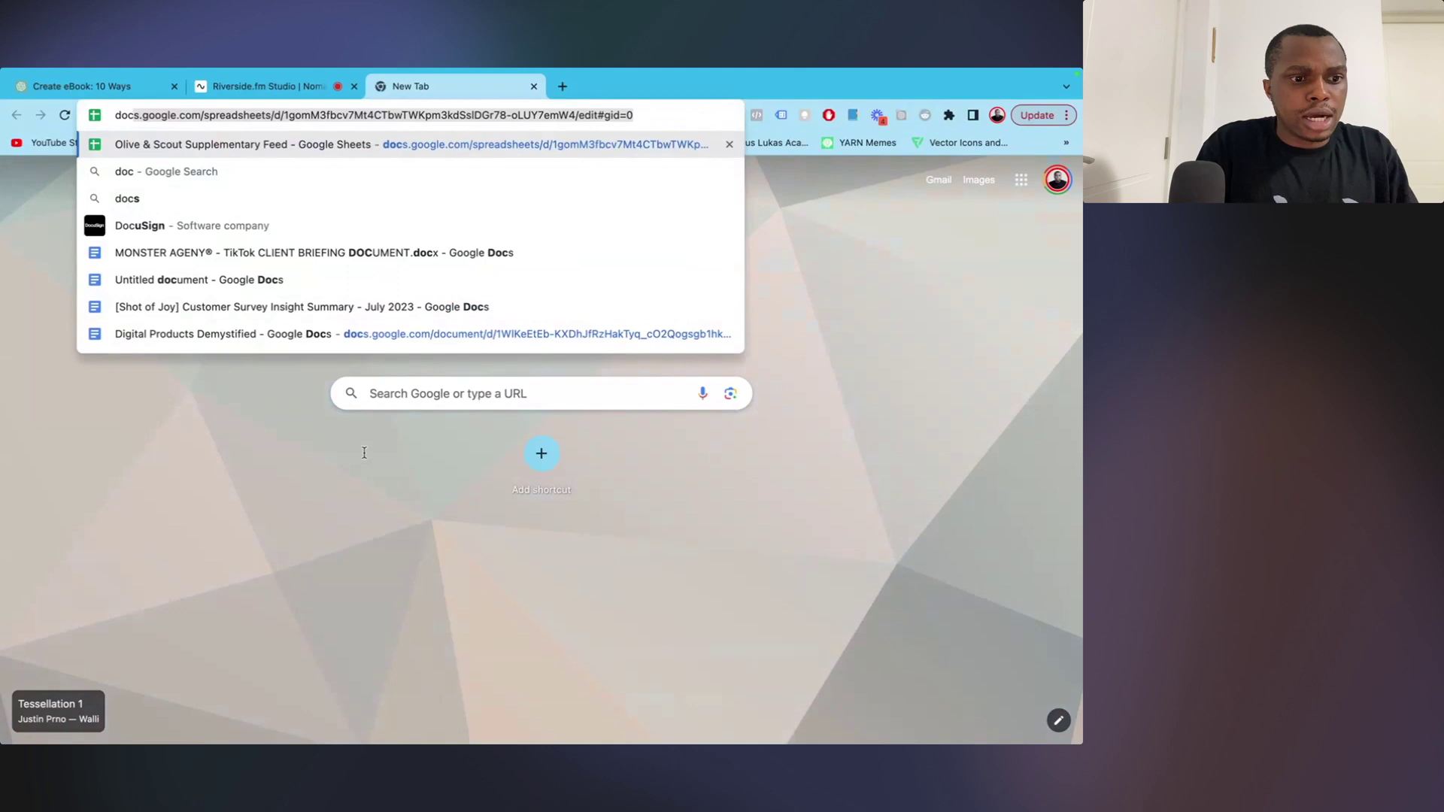
{"action": "left_click", "coordinate": [358, 333]}
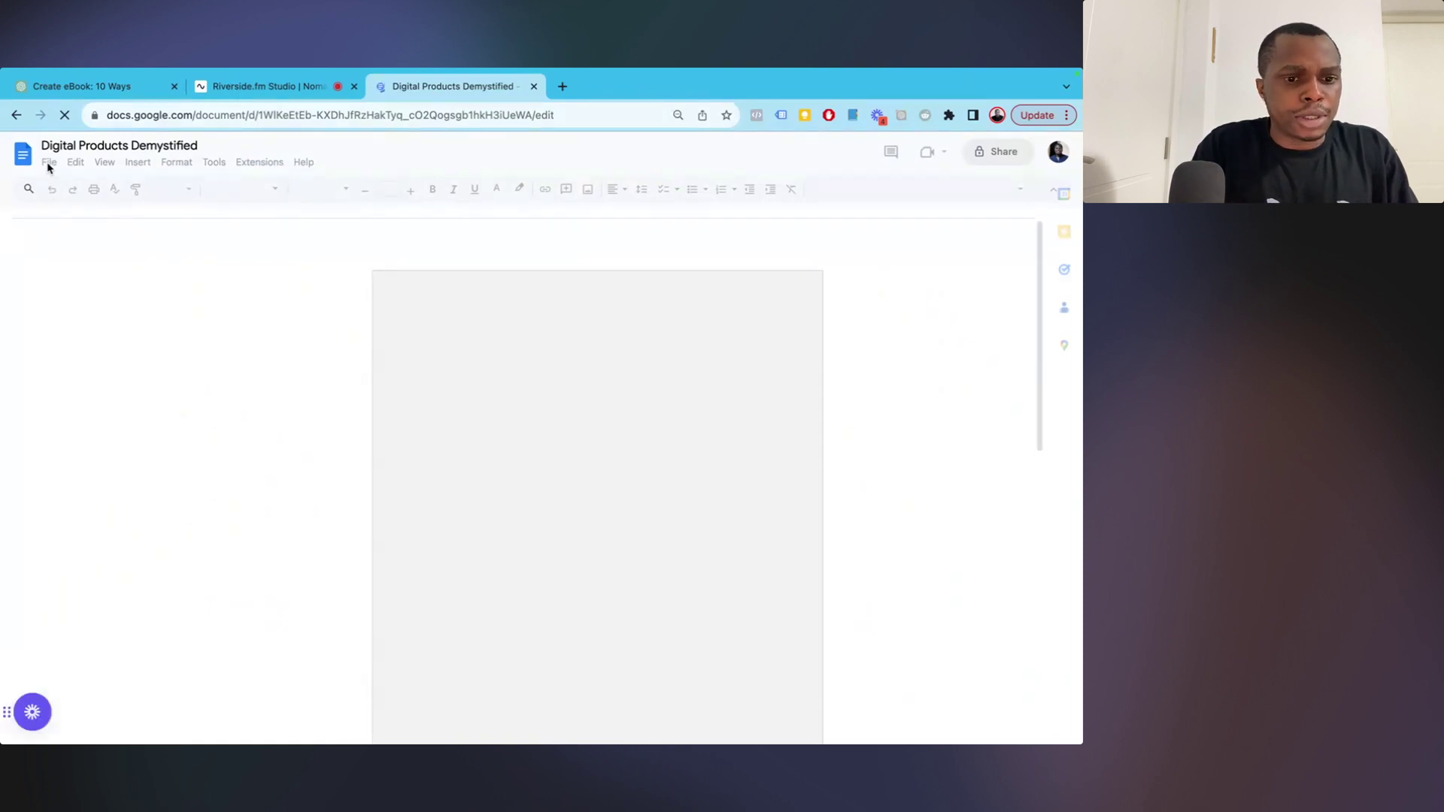
{"action": "scroll", "coordinate": [396, 314], "scroll_direction": "down", "scroll_amount": 5}
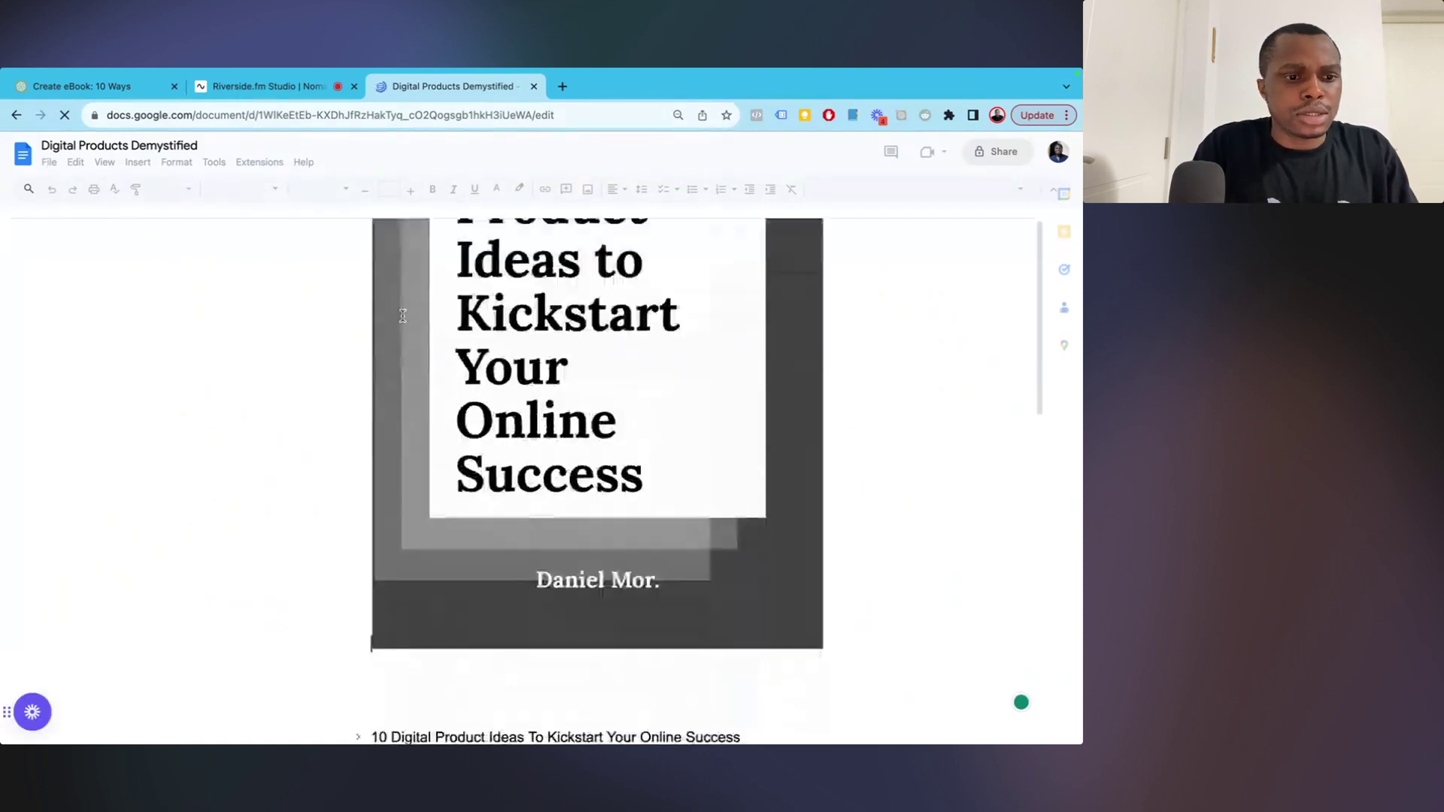
{"action": "left_click", "coordinate": [50, 163]}
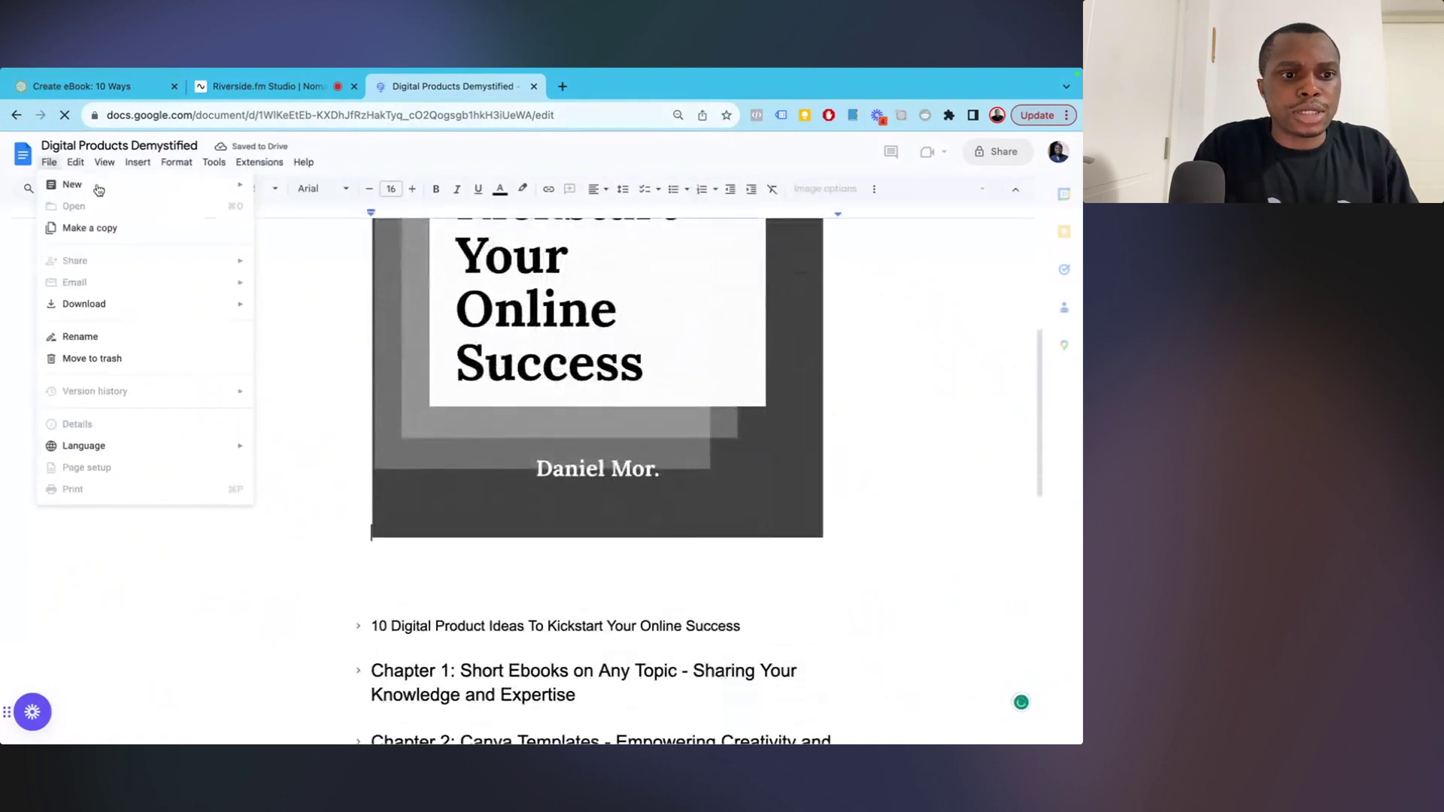
{"action": "mouse_move", "coordinate": [99, 189]}
{"action": "left_click", "coordinate": [308, 187]}
Copy ChatGPT's introduction and paste it into the new untitled document.
{"action": "left_click", "coordinate": [267, 87]}
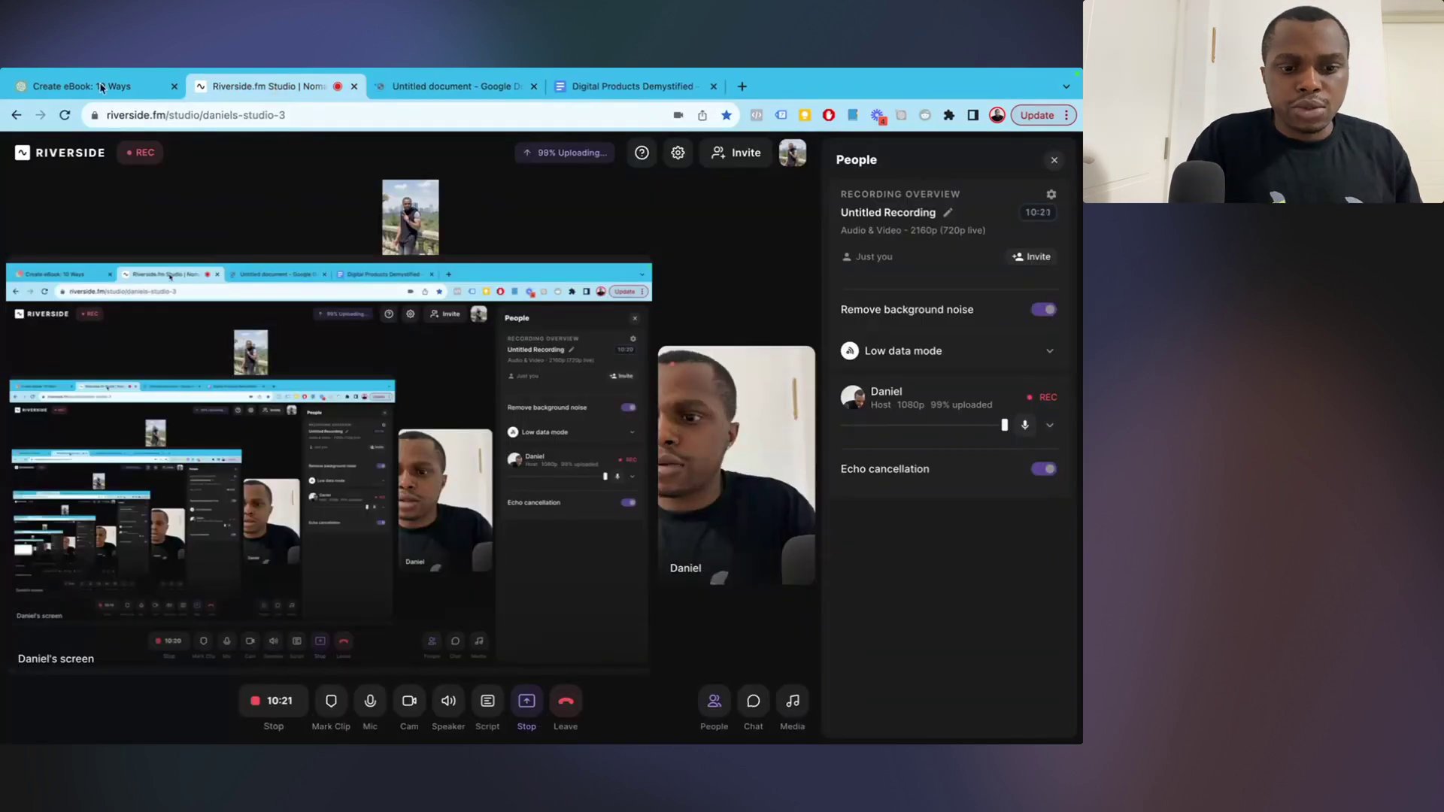
{"action": "key", "text": "ctrl+shift+Tab"}
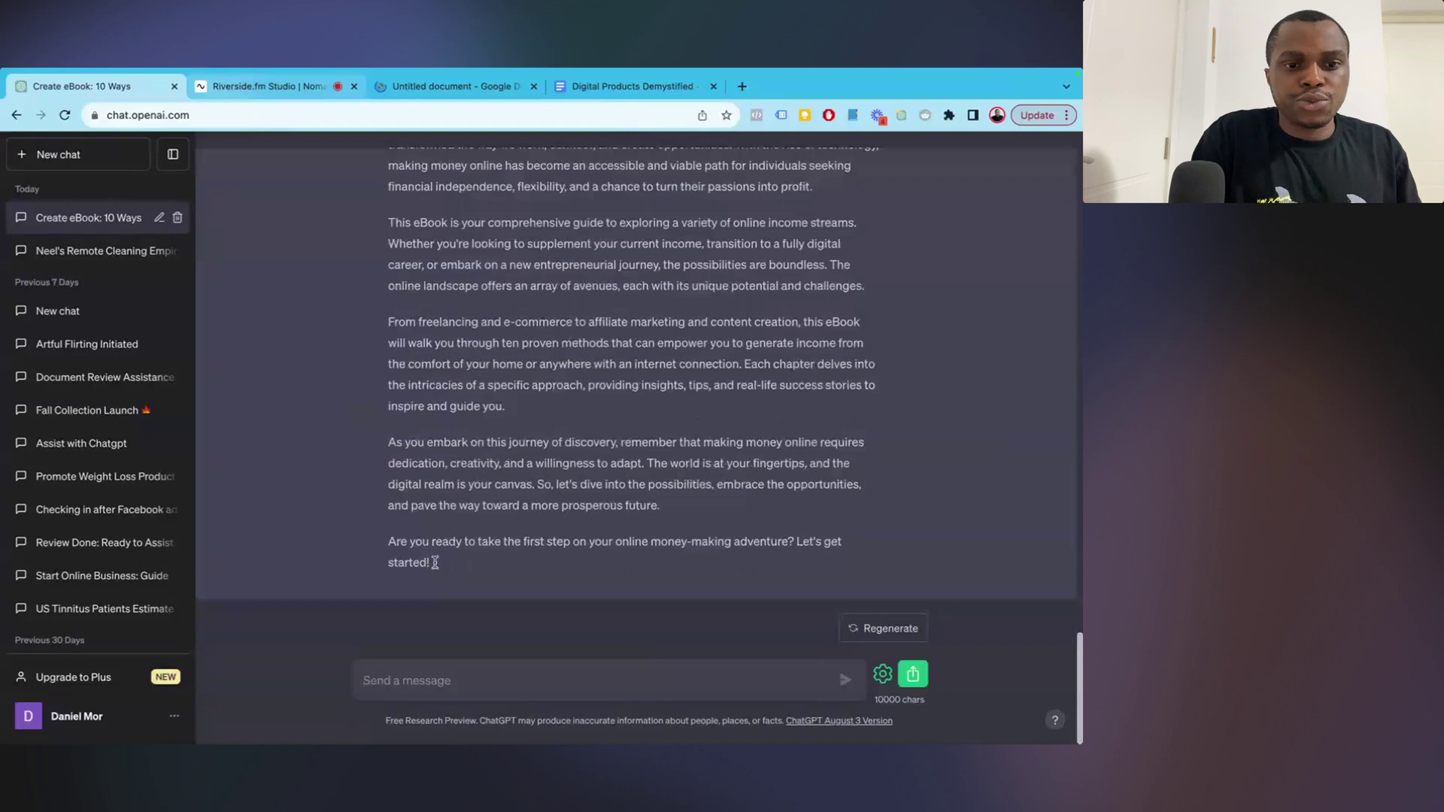
{"action": "left_click_drag", "start_coordinate": [433, 594], "coordinate": [384, 422]}
{"action": "scroll", "coordinate": [391, 451], "scroll_direction": "up", "scroll_amount": 4}
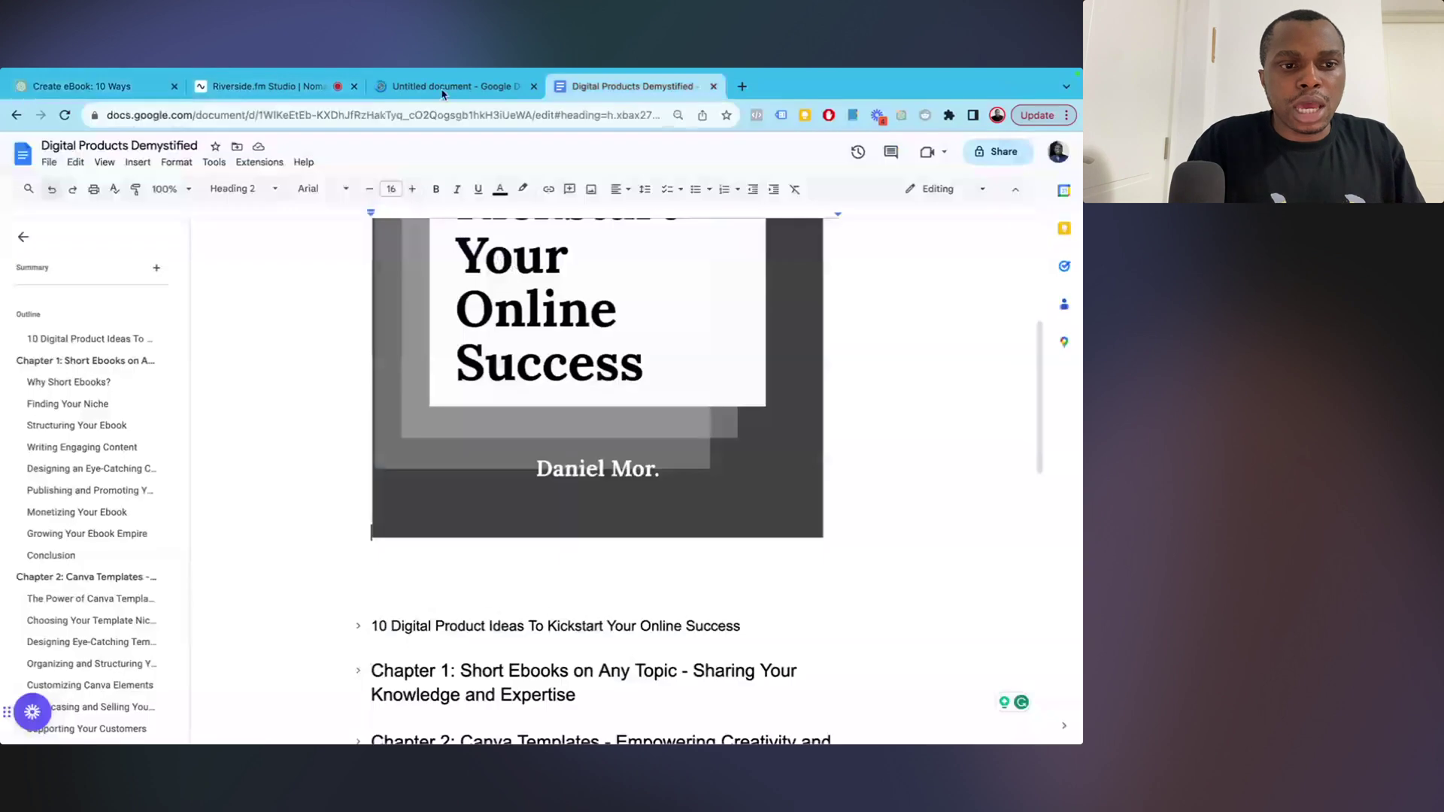
{"action": "left_click", "coordinate": [442, 93]}
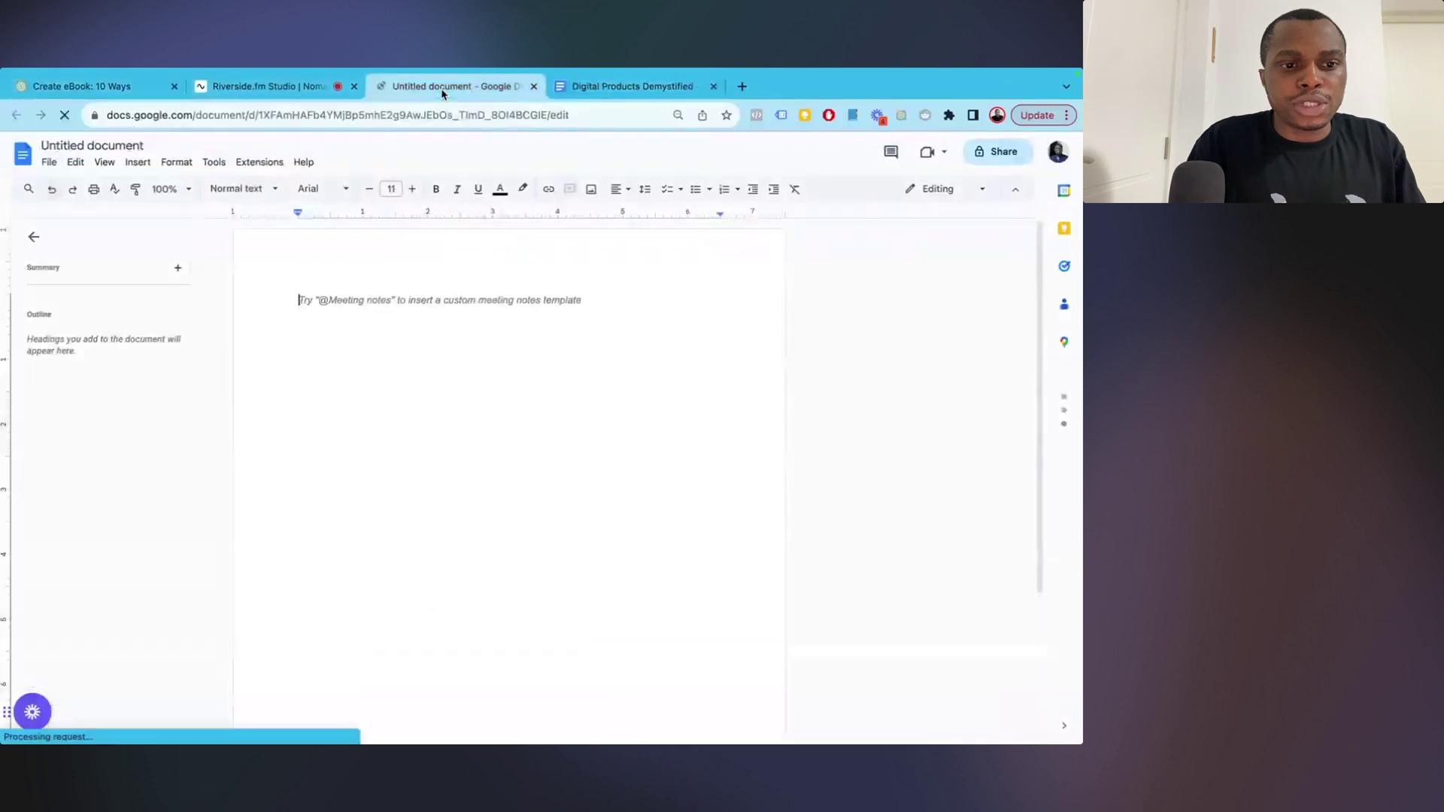
{"action": "type", "text": "Introduction  Welcome to \"10 Ways to Make Money Online.\" In today's digital age, the internet has transformed the way we work, connect, and create opportunities. With the rise of technology, making money online has become an accessible and viable path for individuals seeking financial independence, flexibility, and a chance to turn their passions into profit.  This eBook is your comprehensive guide to exploring a variety of online income streams. Whether you're looking to supplement your current income, transition to a fully digital career, or embark on a new entrepreneurial journey, the possibilities are boundless. The online landscape offers an array of avenues, each with its unique potential and challenges.  From freelancing and e-commerce to affiliate marketing and content creation, this eBook will walk you through ten proven methods that can empower you to generate income from the comfort of your home or anywhere with an internet connection. Each chapter delves into the intricacies of a specific approach, providing insights, tips, and real-life success stories to inspire and guide you.  As you embark on this journey of discovery, remember that making money online requires dedication, creativity, and a willingness to adapt. The world is at your fingertips, and the digital realm is your canvas. So, let's dive into the possibilities, embrace the opportunities, and pave the way toward a more prosperous future.  Are you ready to take the first step on your online money-making adventure? Let's get started!"}
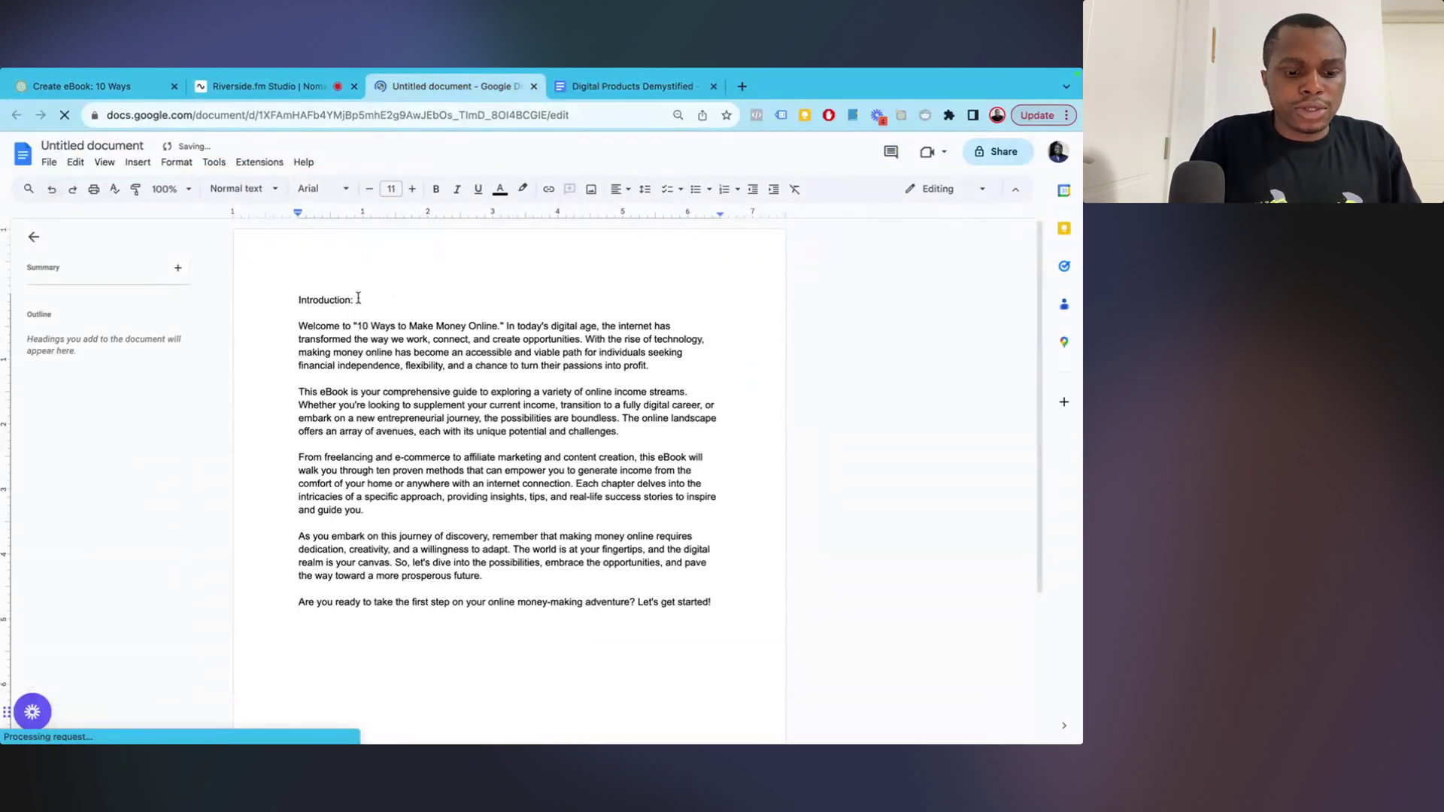
Bold the 'Introduction:' heading and add an empty line after the pasted text.
{"action": "left_click_drag", "start_coordinate": [358, 298], "coordinate": [294, 299]}
{"action": "key", "text": "ctrl+b"}
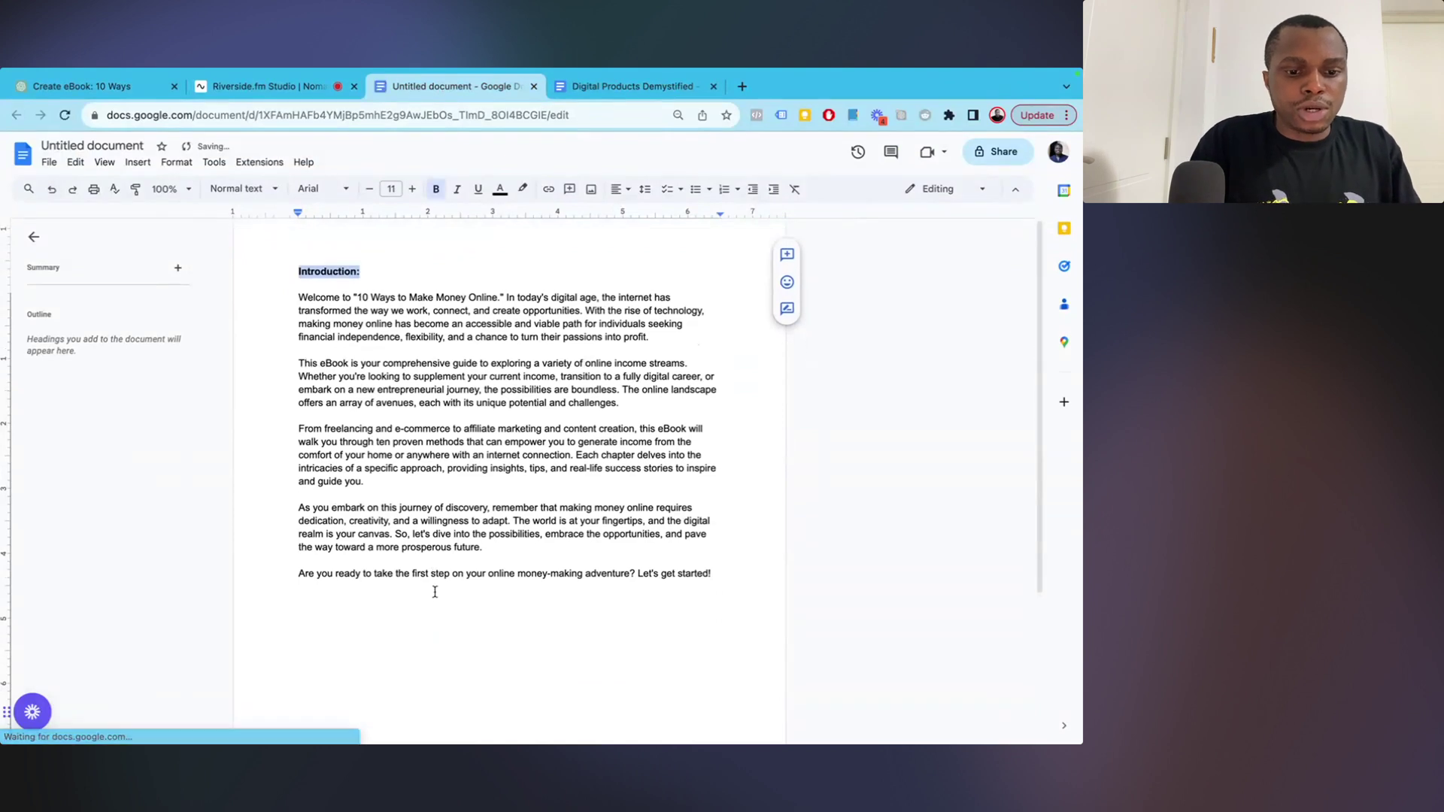
{"action": "scroll", "coordinate": [435, 592], "scroll_direction": "down", "scroll_amount": 3}
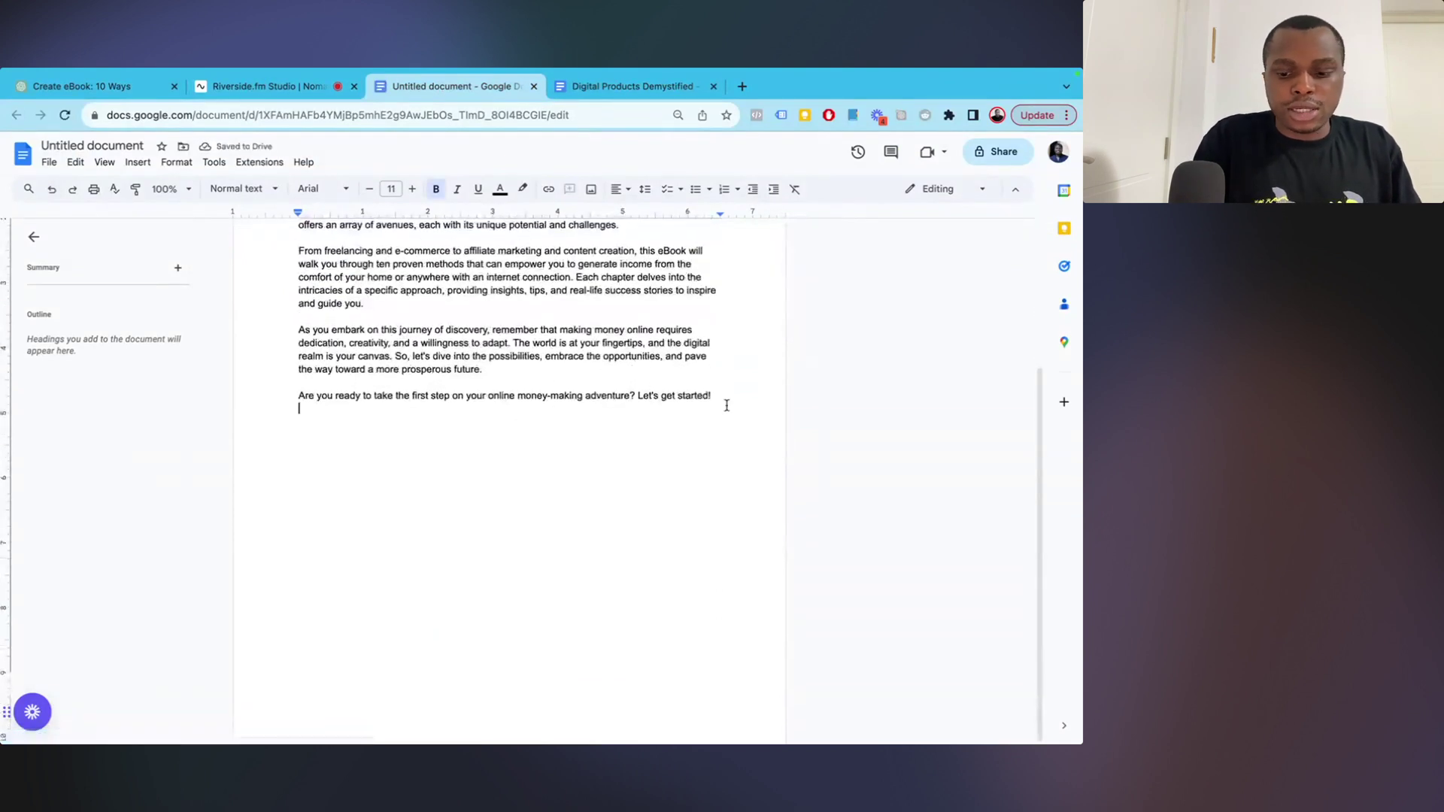
{"action": "left_click", "coordinate": [725, 402]}
{"action": "key", "text": "Return"}
{"action": "key", "text": "Return"}
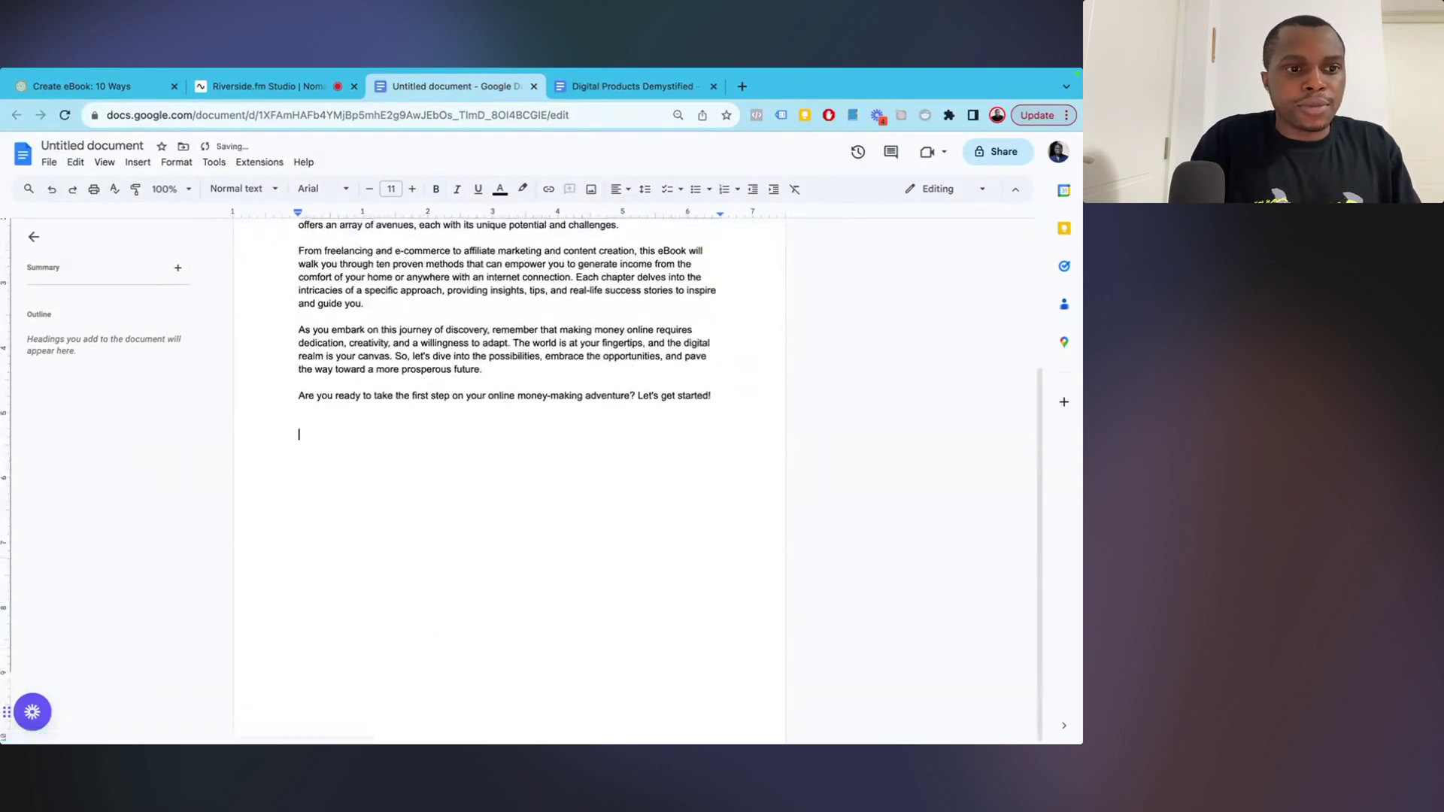
{"action": "left_click", "coordinate": [74, 89]}
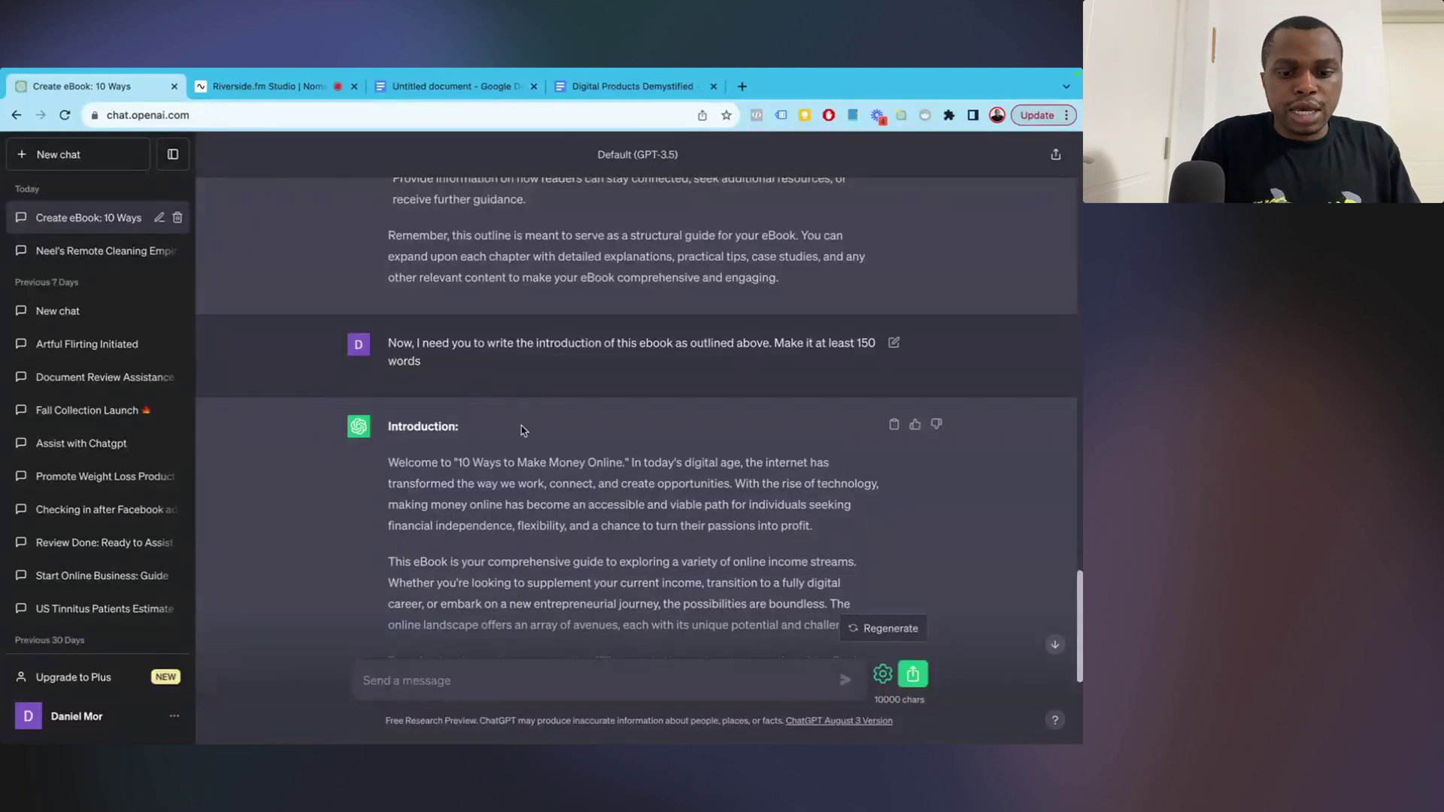
Copy the 'Chapter 1: Freelancing and Online Services' heading from the outline.
{"action": "scroll", "coordinate": [485, 566], "scroll_direction": "down", "scroll_amount": 5}
{"action": "left_click", "coordinate": [488, 680]}
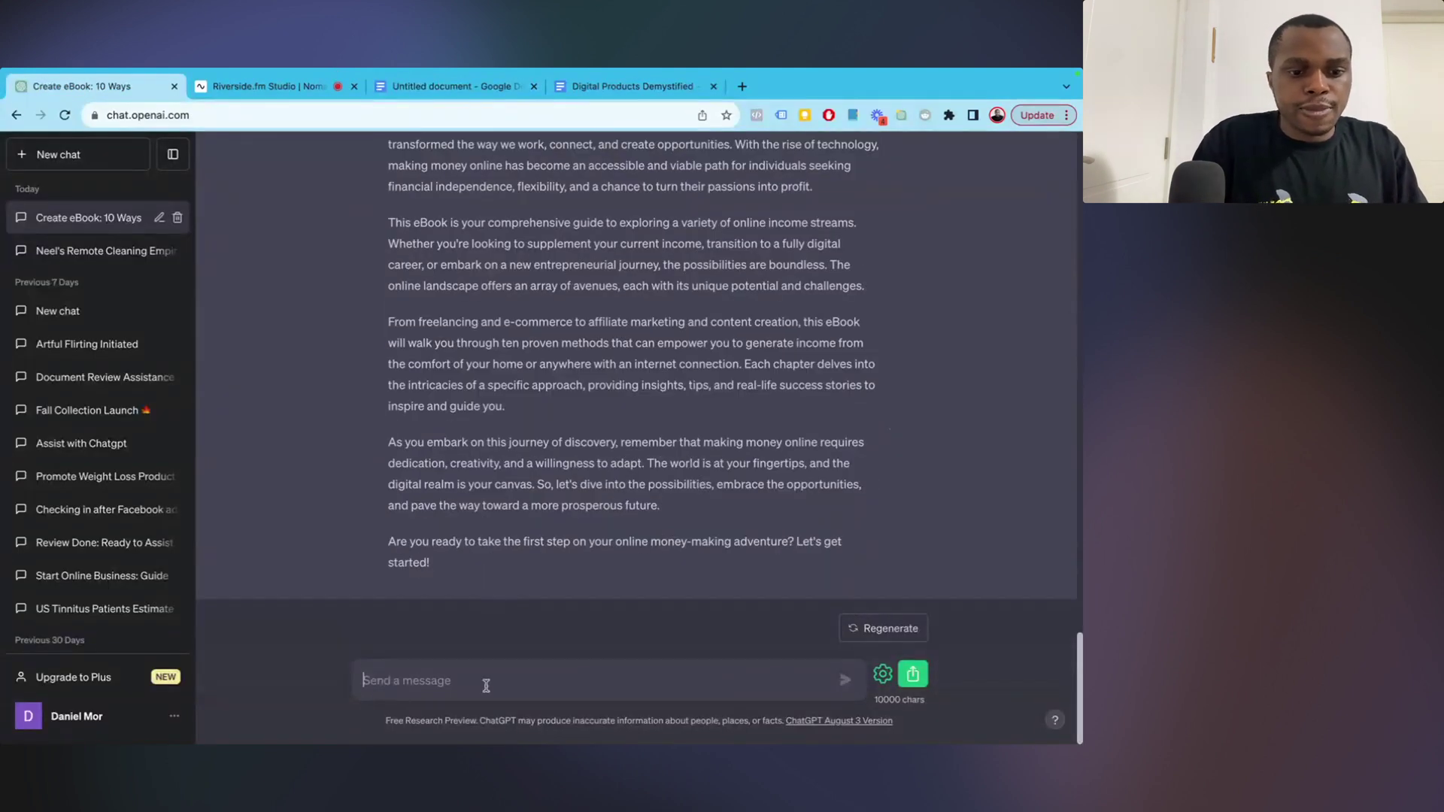
{"action": "scroll", "coordinate": [481, 431], "scroll_direction": "up", "scroll_amount": 5}
{"action": "scroll", "coordinate": [481, 431], "scroll_direction": "up", "scroll_amount": 15}
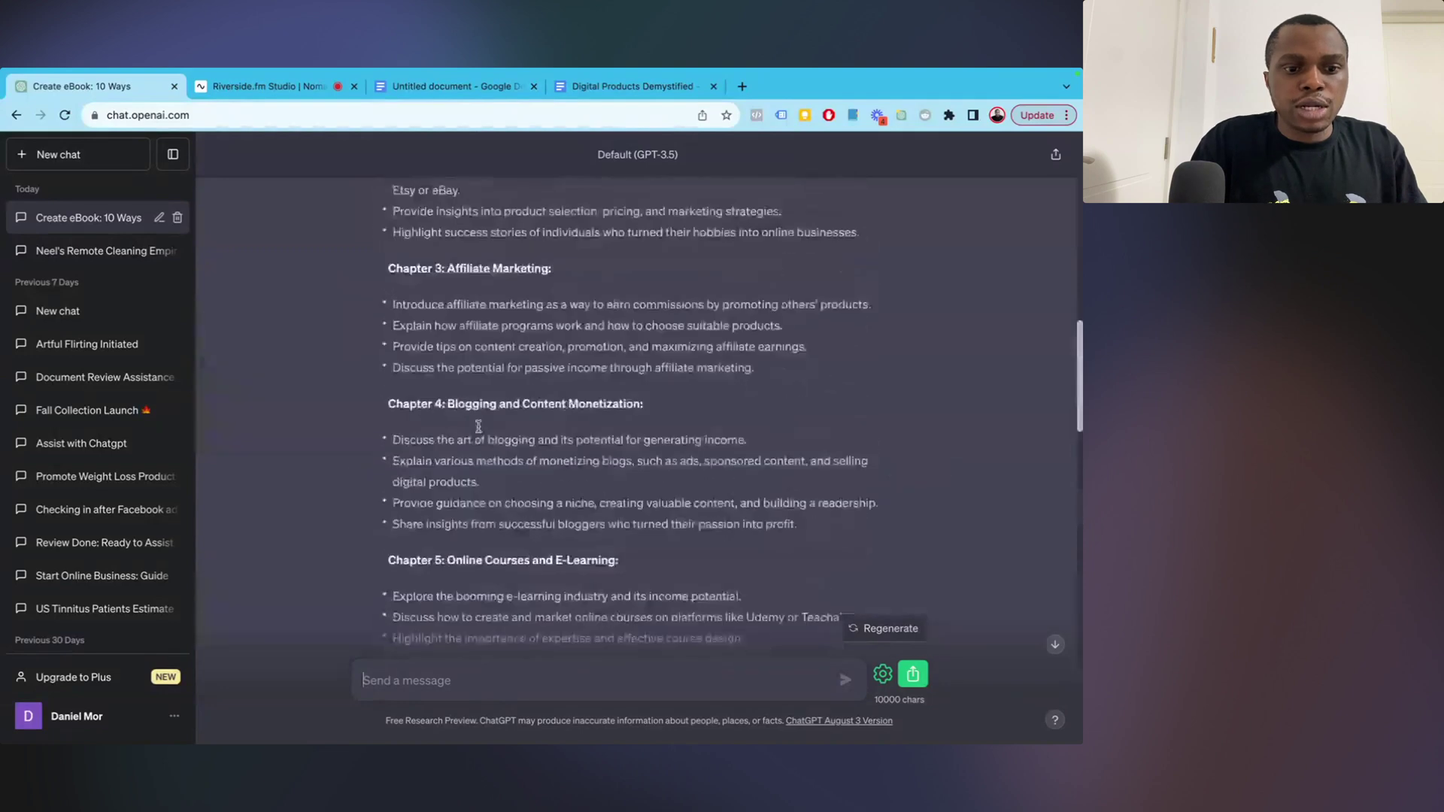
{"action": "scroll", "coordinate": [478, 427], "scroll_direction": "up", "scroll_amount": 5}
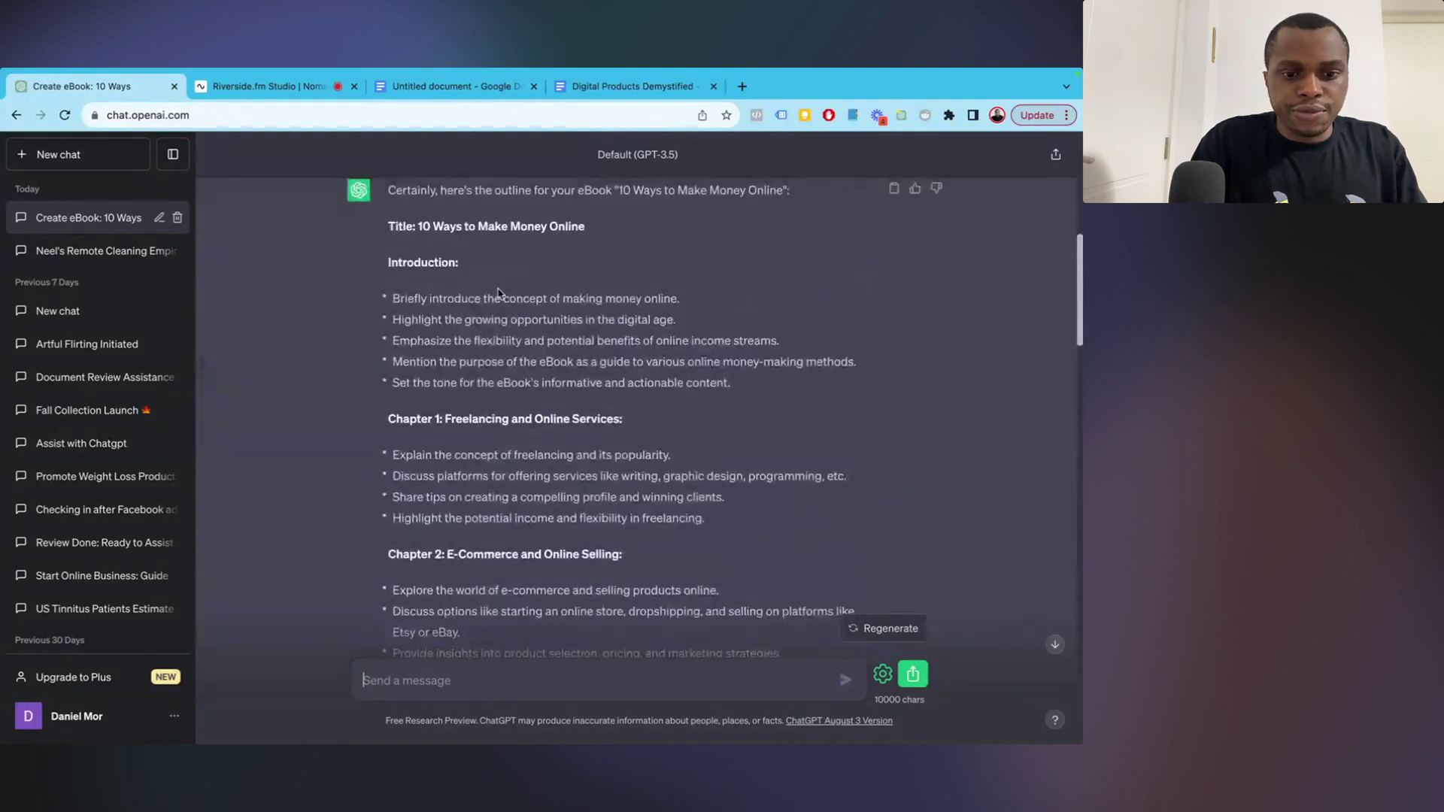
{"action": "left_click_drag", "start_coordinate": [624, 421], "coordinate": [389, 429]}
{"action": "key", "text": "super+c"}
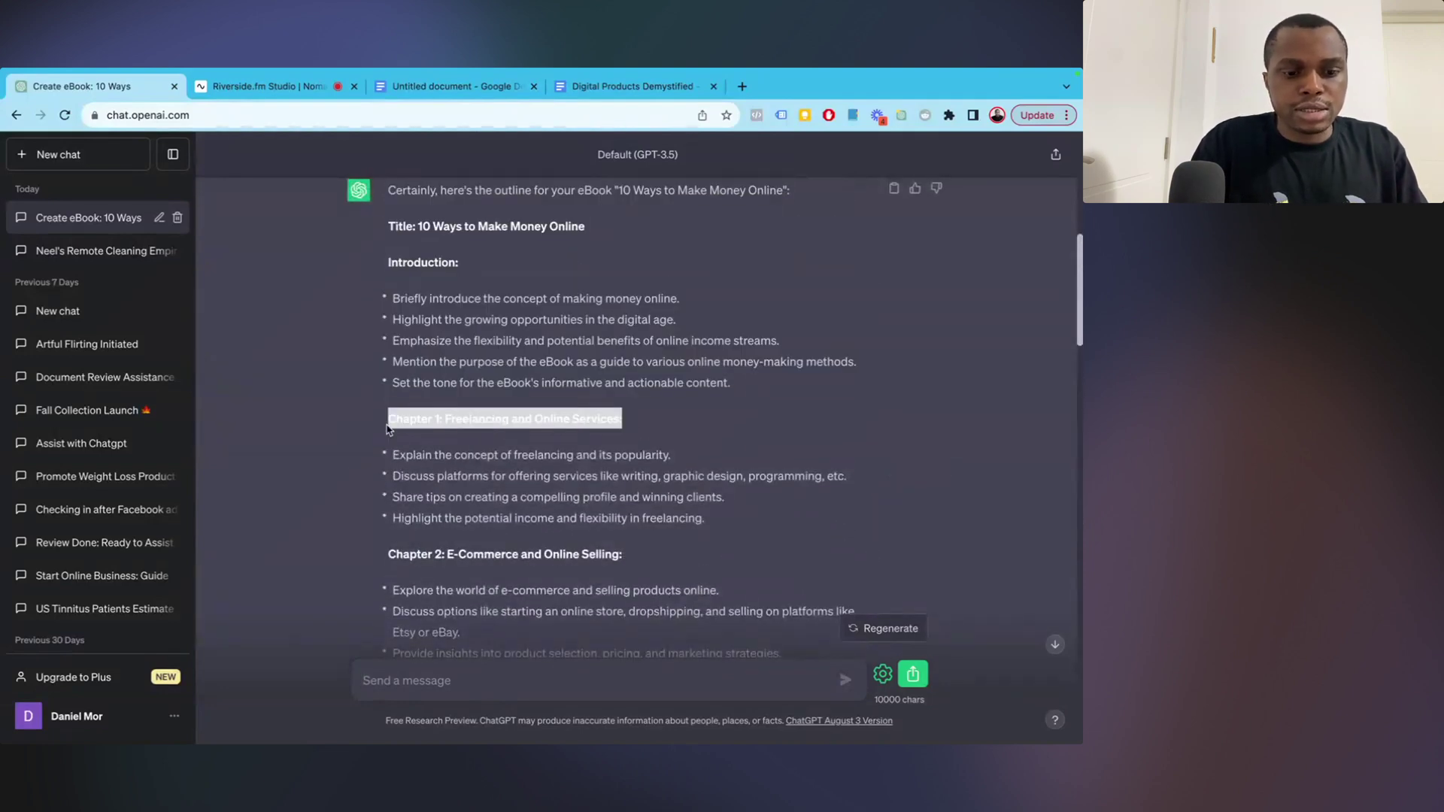
{"action": "left_click", "coordinate": [449, 86]}
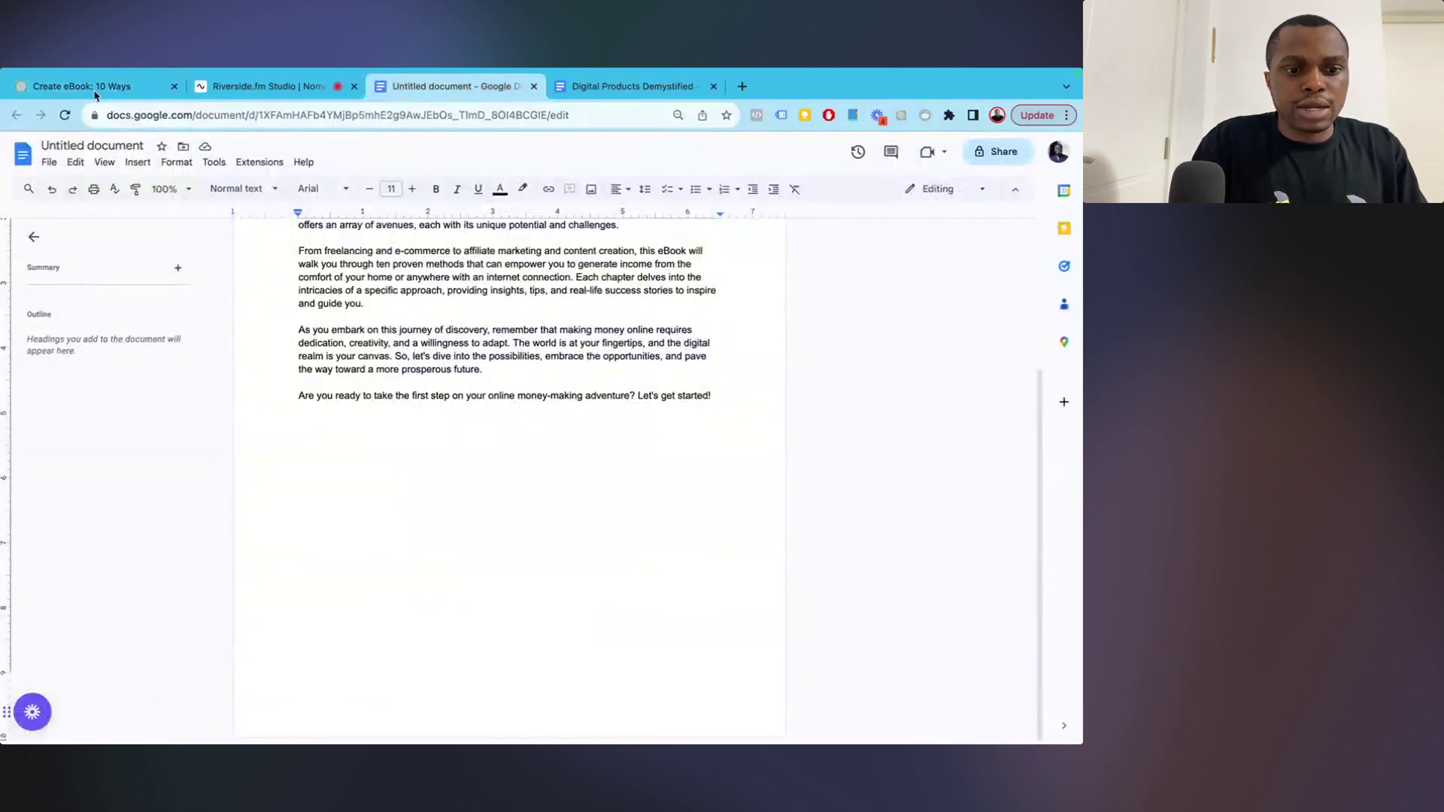
{"action": "key", "text": "super+1"}
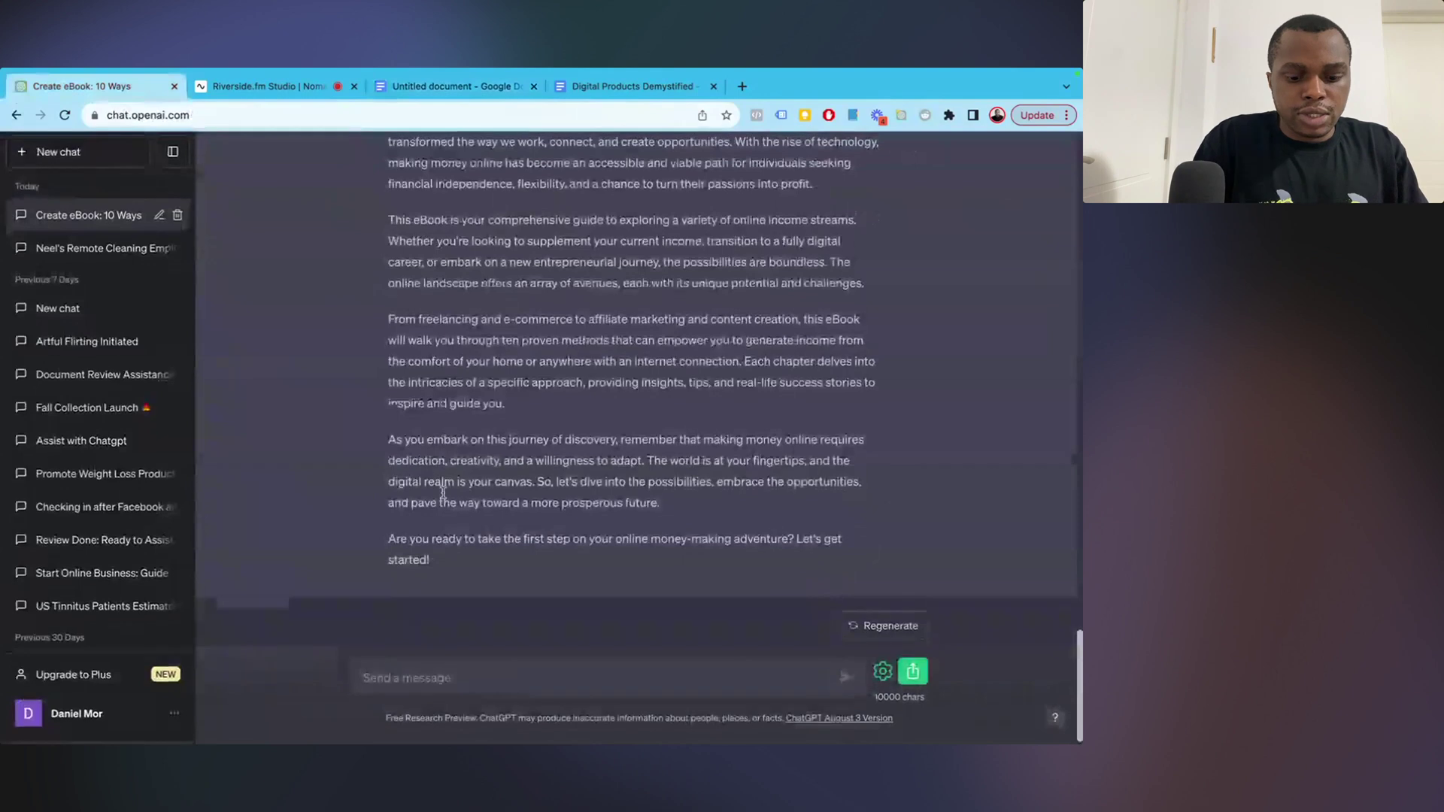
Send 'Now, write Chapter 1: Freelancing and Online Services as outlined above'.
{"action": "left_click", "coordinate": [490, 696]}
{"action": "type", "text": "N"}
{"action": "key", "text": "BackSpace"}
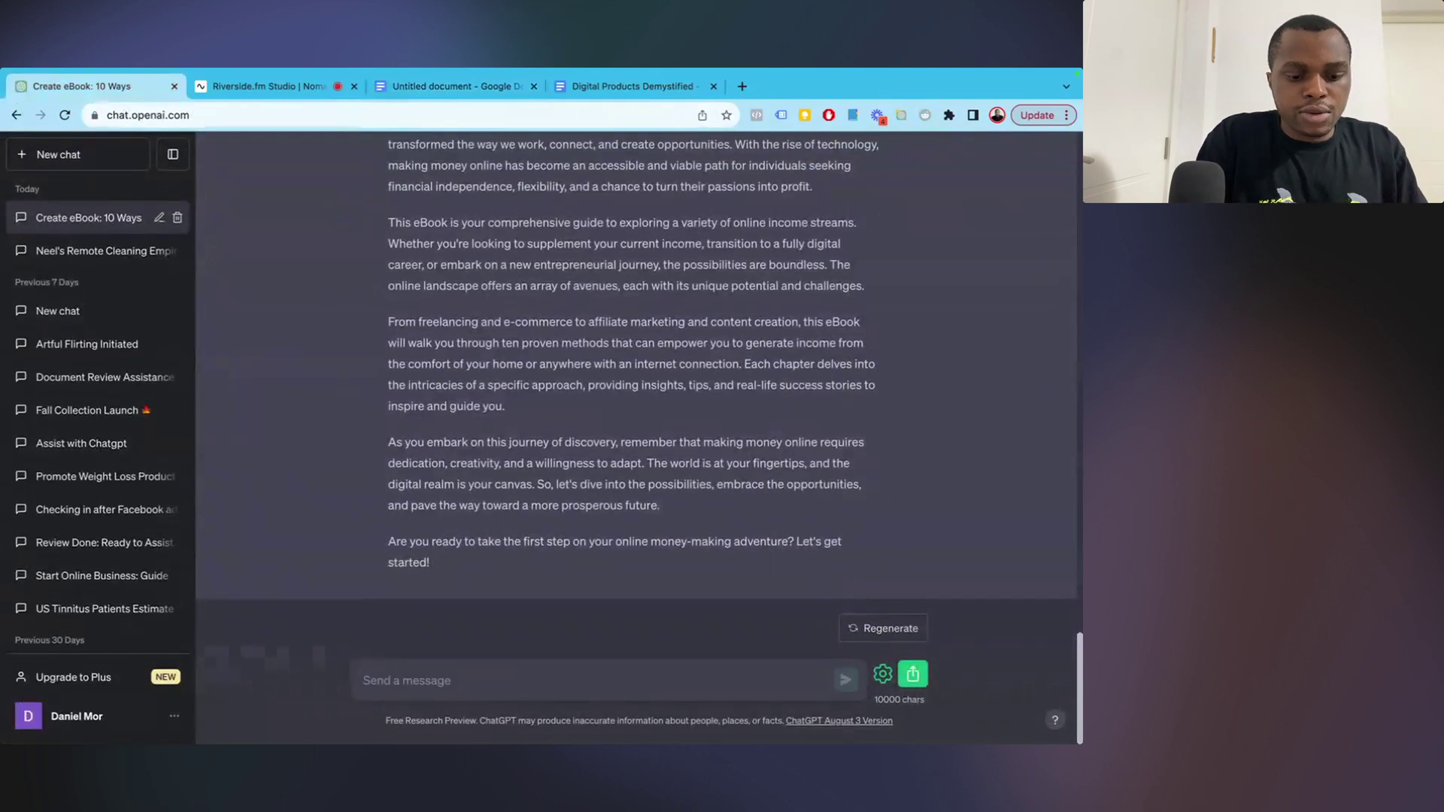
{"action": "type", "text": "Now, wr"}
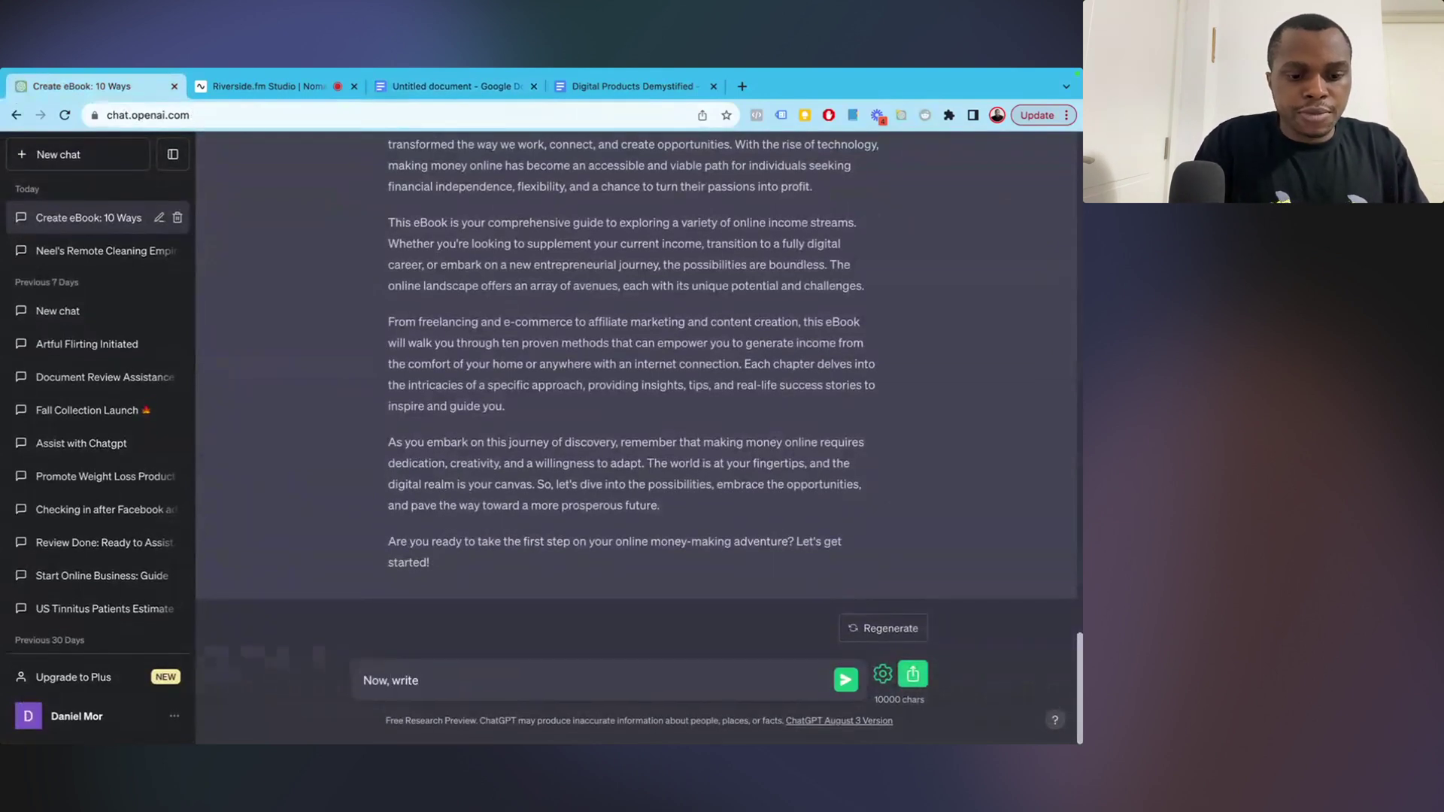
{"action": "type", "text": "ite"}
{"action": "key", "text": "super+v"}
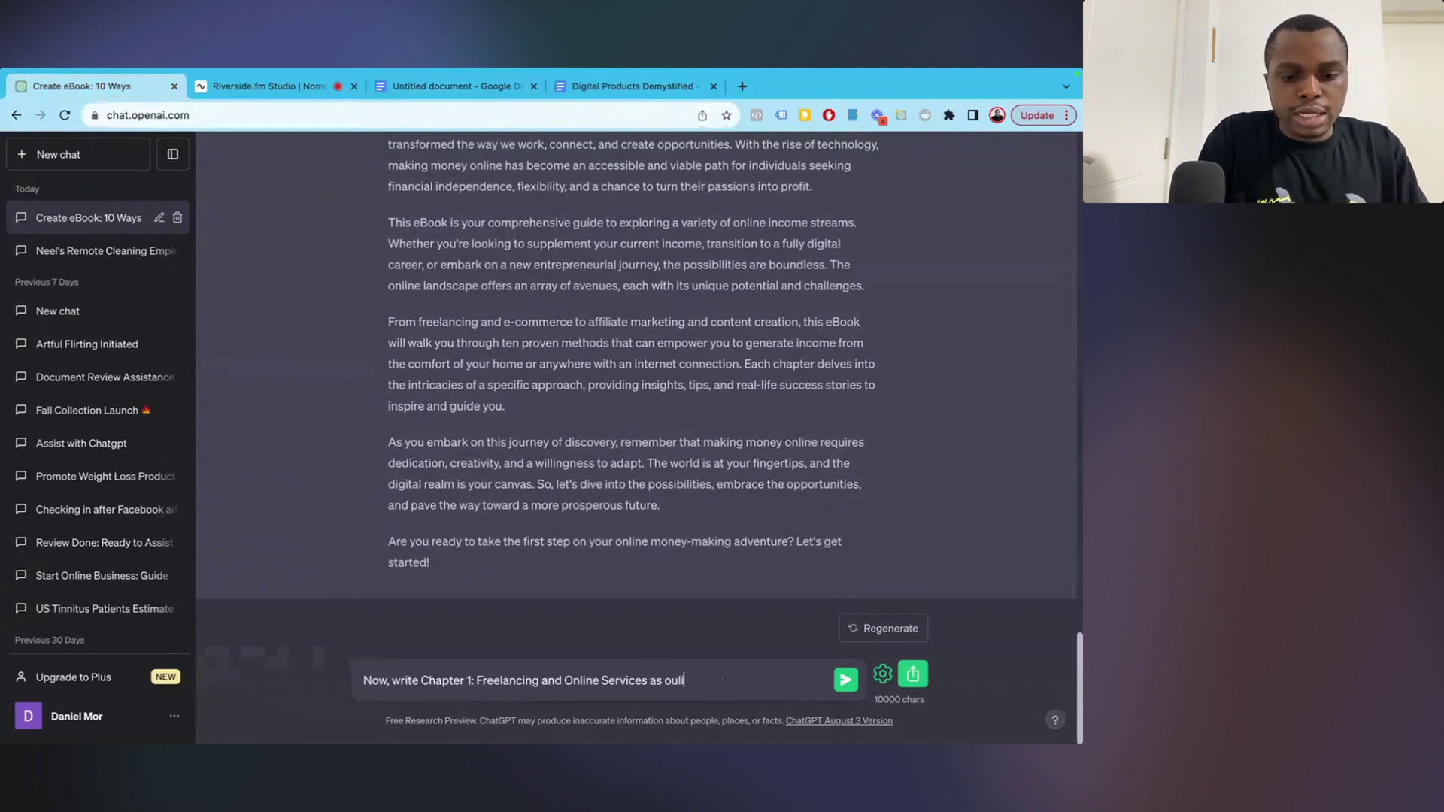
{"action": "type", "text": "as oulined ab"}
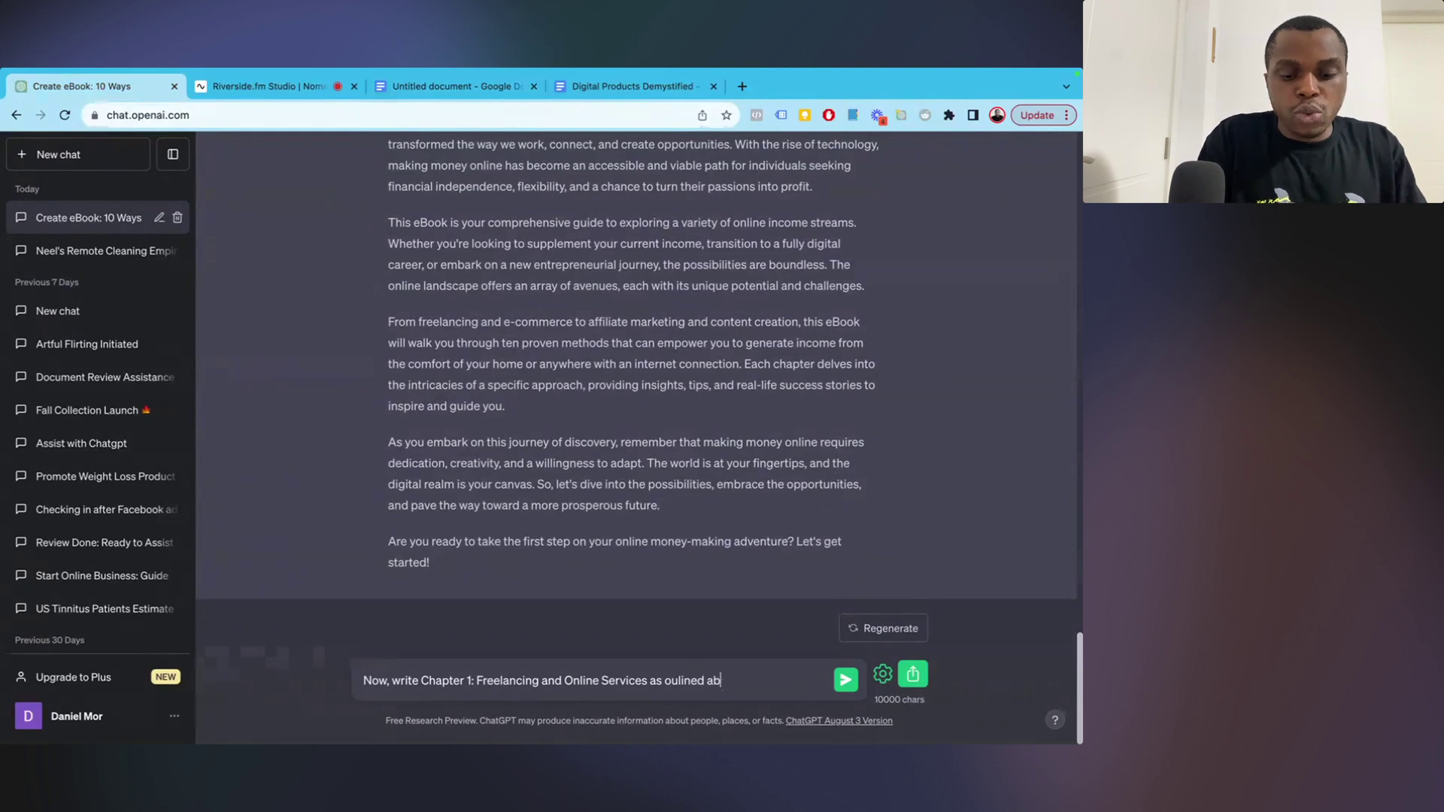
{"action": "type", "text": "ove"}
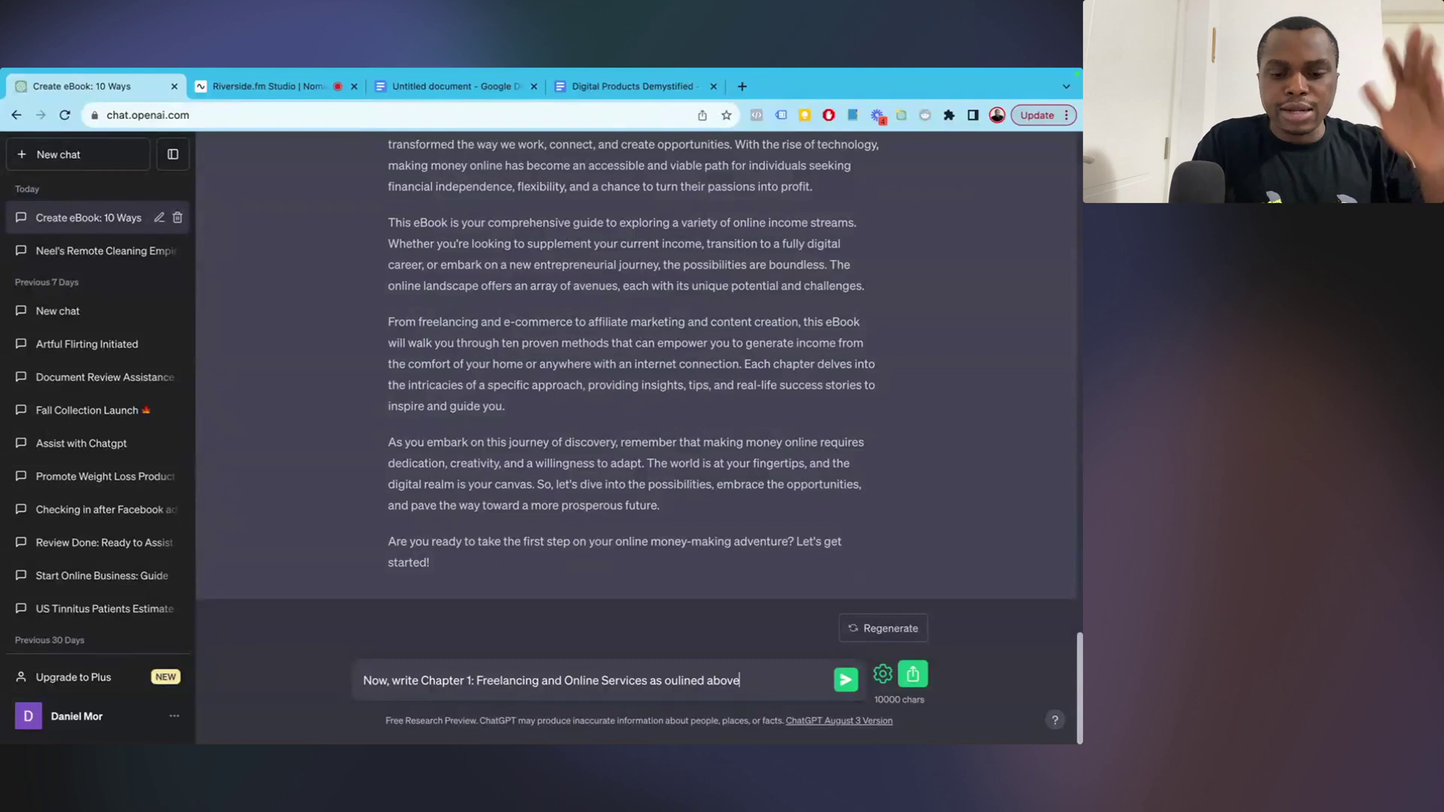
{"action": "left_click", "coordinate": [846, 680]}
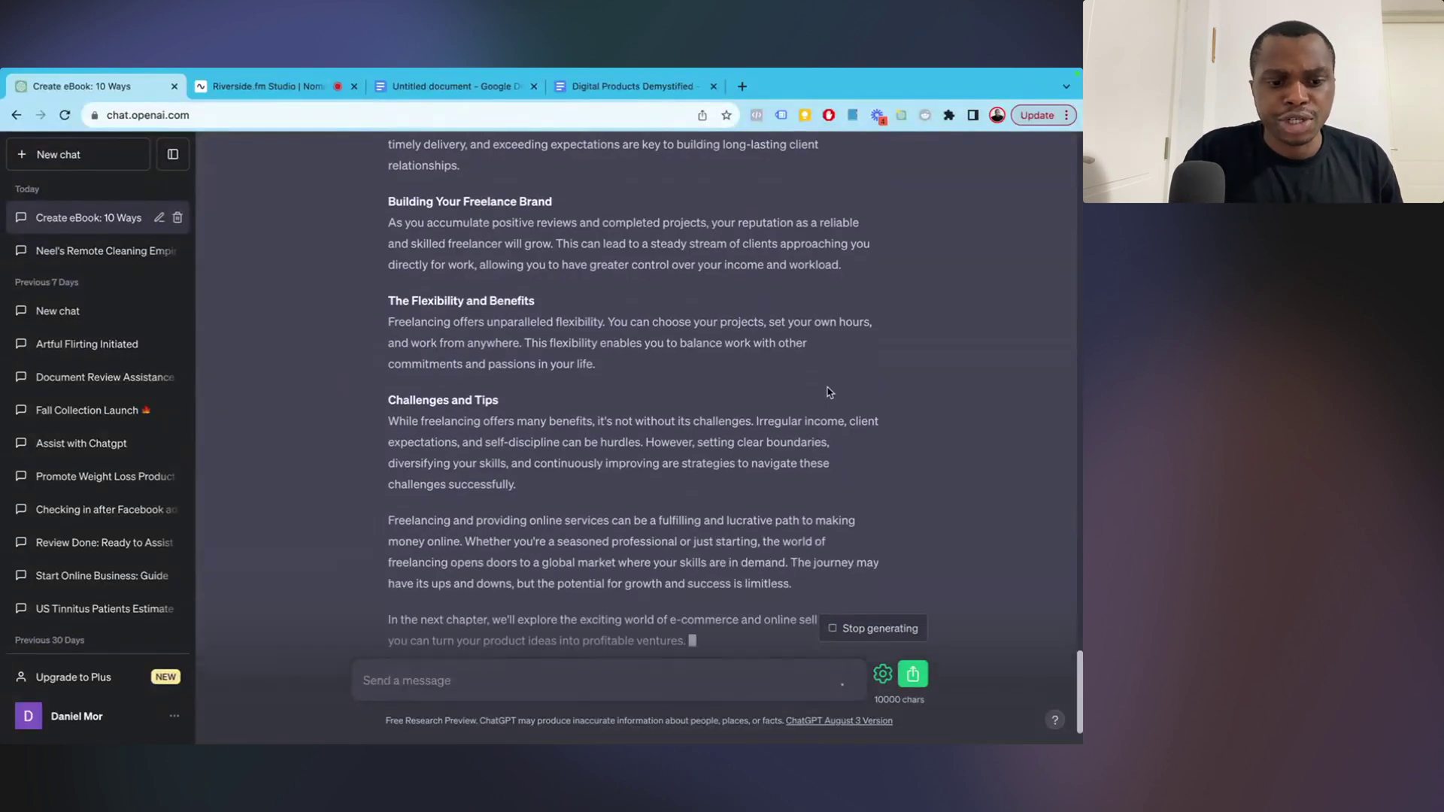
Review the finished Chapter 1 reply, copy all of it, and bring up the ebook's Google Doc.
{"action": "scroll", "coordinate": [828, 387], "scroll_direction": "up", "scroll_amount": 15}
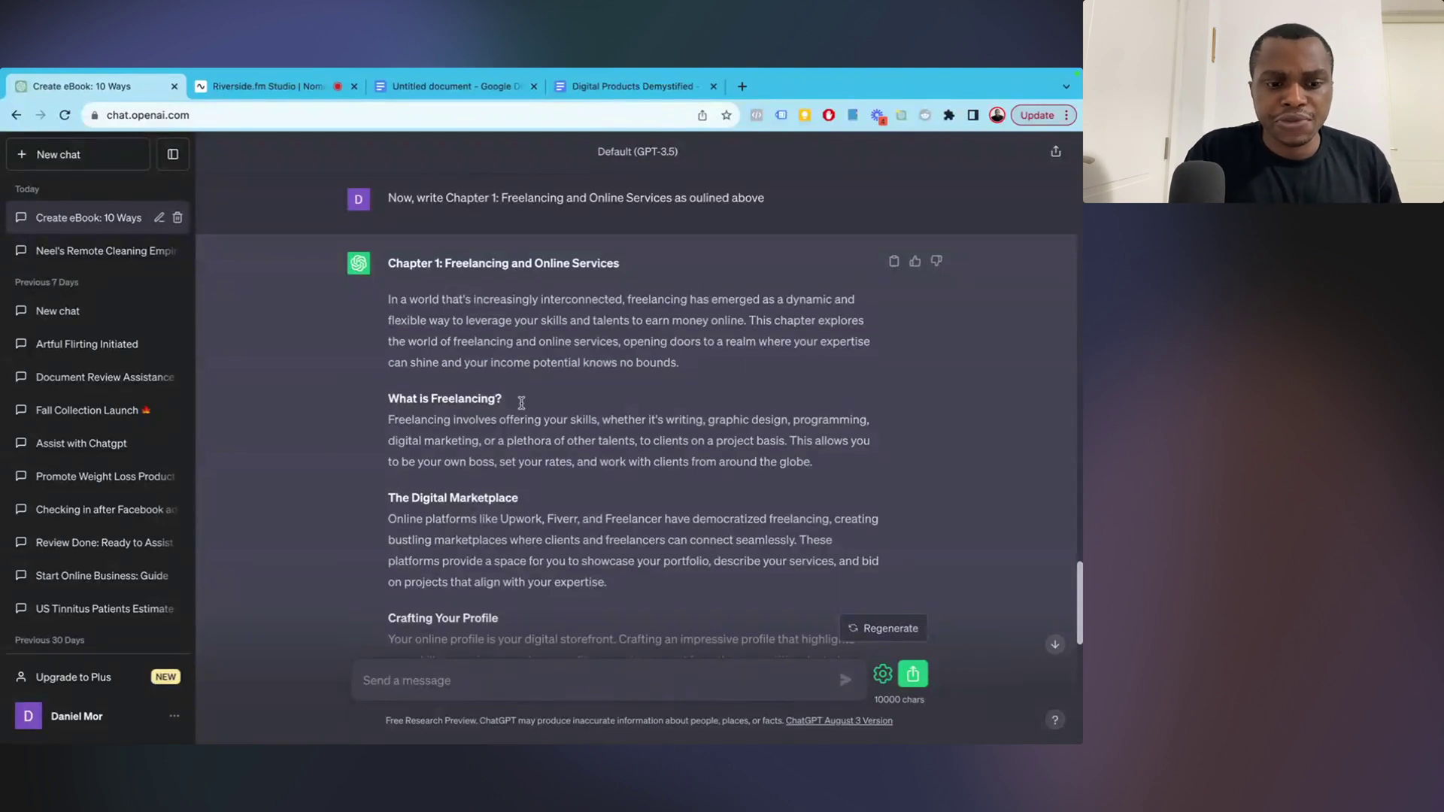
{"action": "scroll", "coordinate": [506, 421], "scroll_direction": "down", "scroll_amount": 3}
{"action": "scroll", "coordinate": [499, 464], "scroll_direction": "down", "scroll_amount": 1}
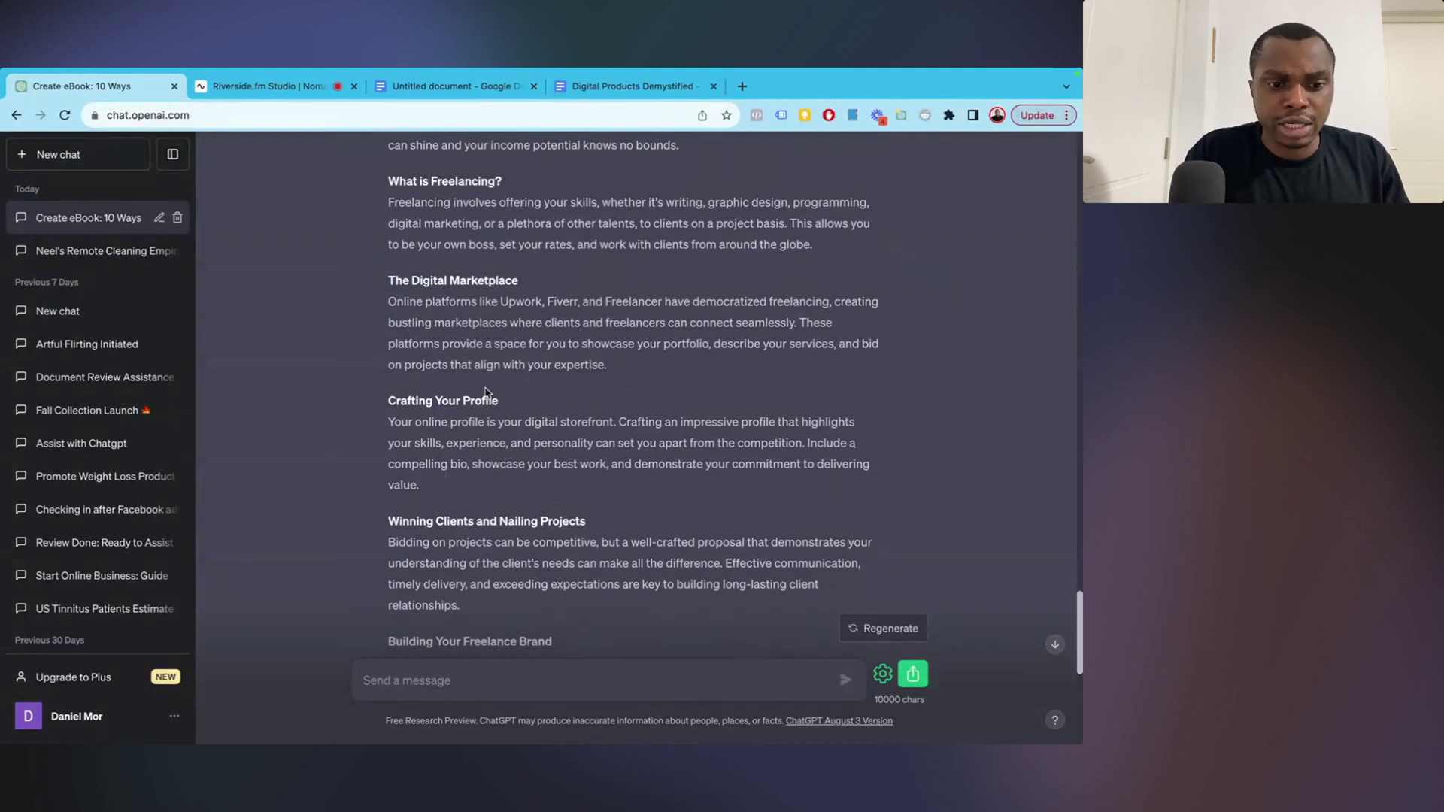
{"action": "scroll", "coordinate": [515, 480], "scroll_direction": "down", "scroll_amount": 5}
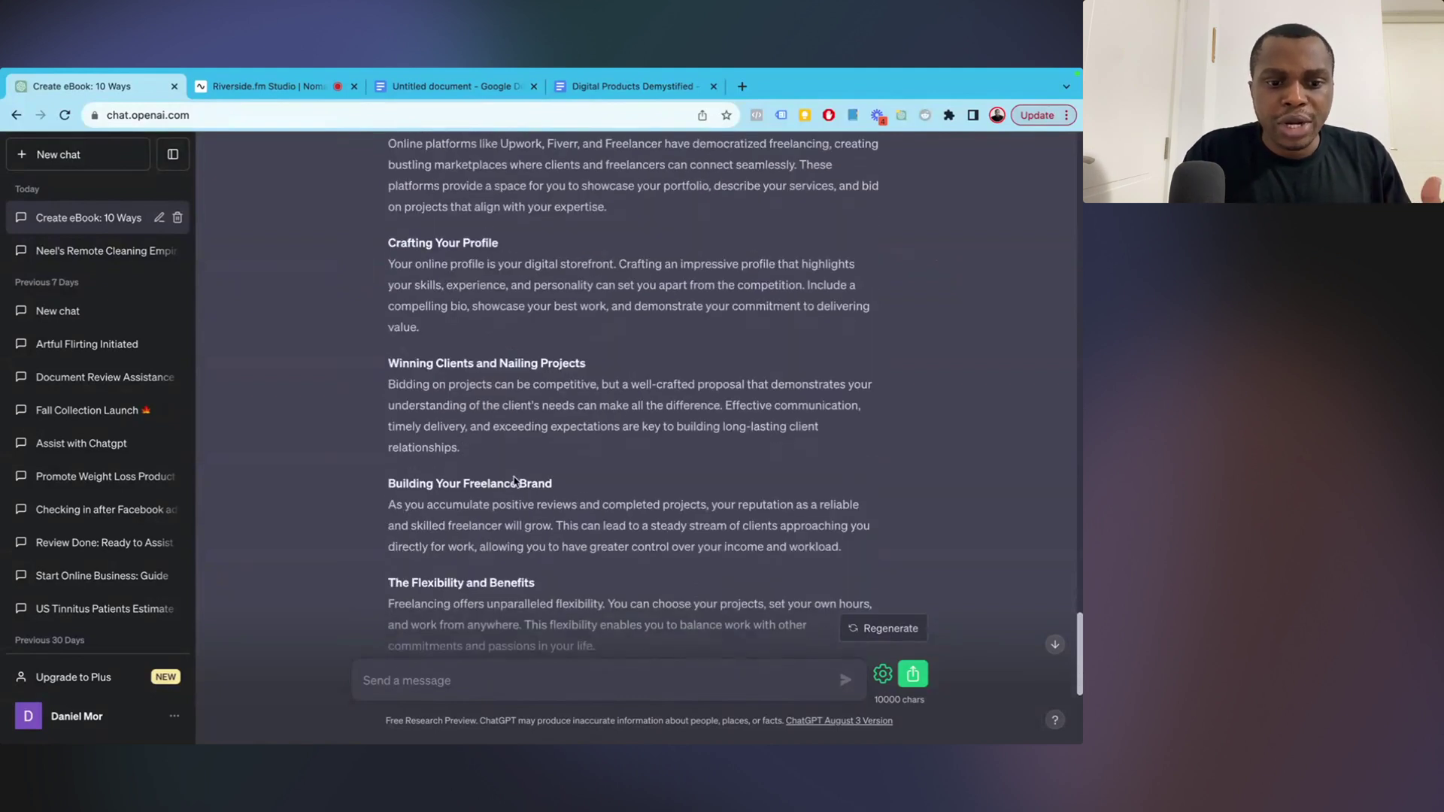
{"action": "scroll", "coordinate": [514, 476], "scroll_direction": "down", "scroll_amount": 5}
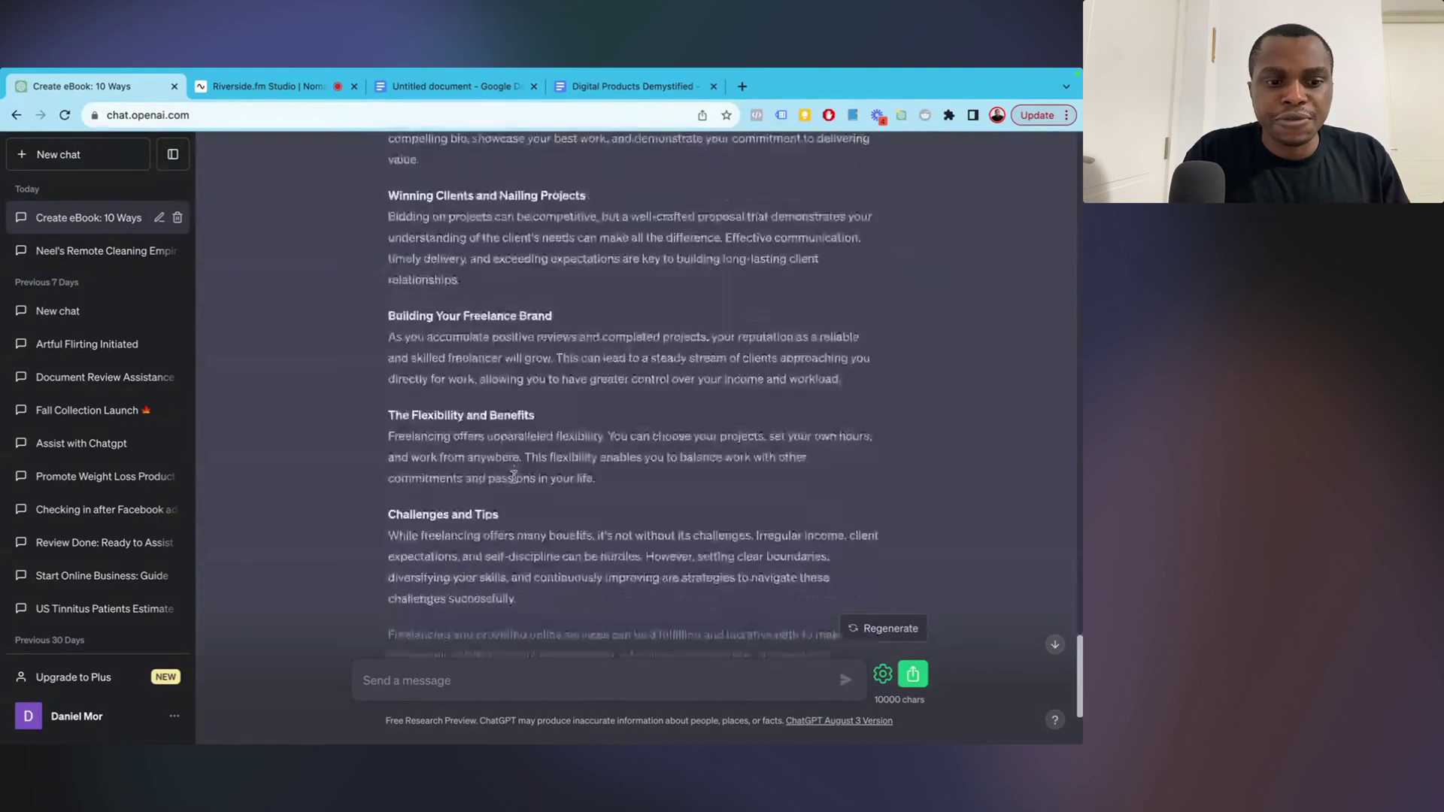
{"action": "scroll", "coordinate": [514, 476], "scroll_direction": "down", "scroll_amount": 3}
{"action": "scroll", "coordinate": [514, 476], "scroll_direction": "down", "scroll_amount": 3}
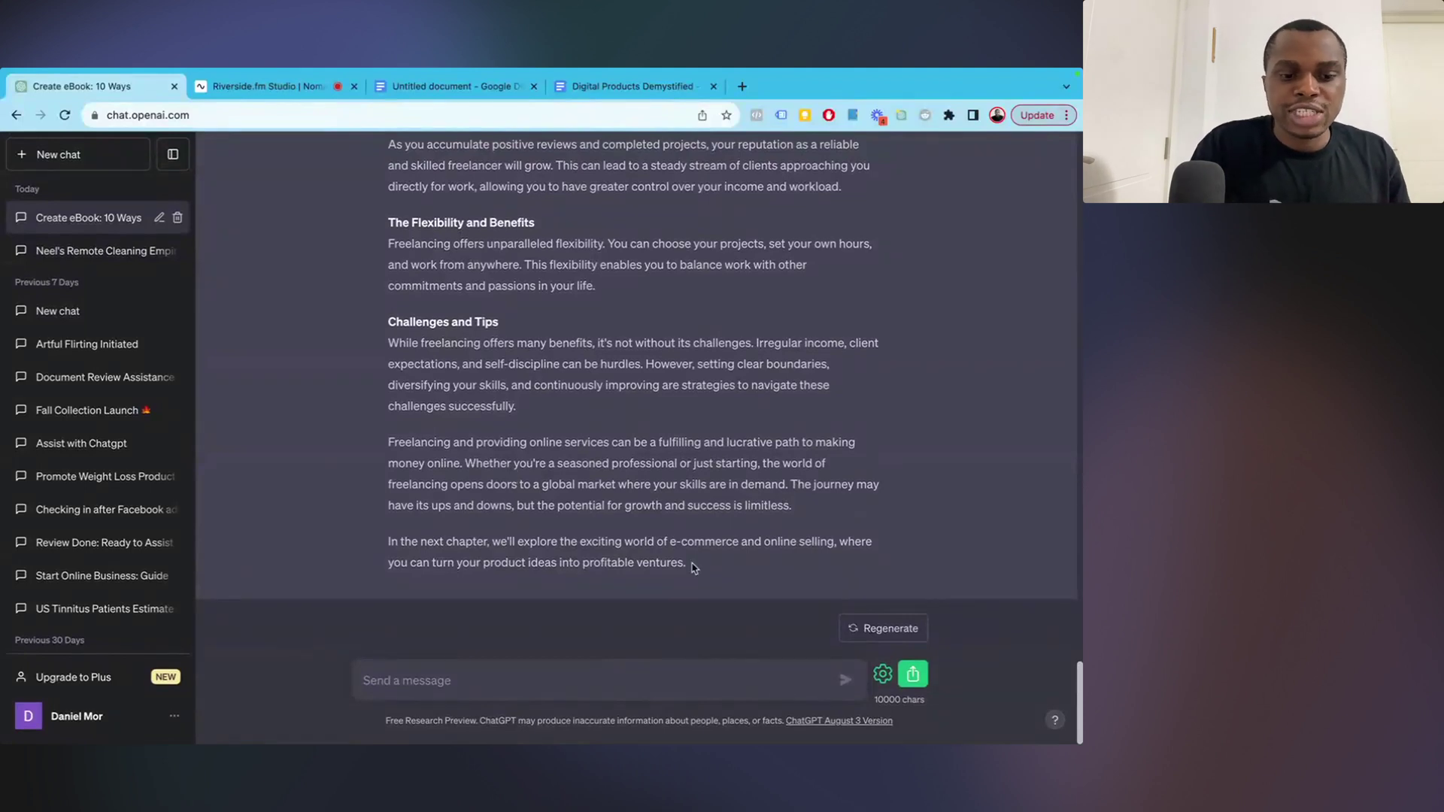
{"action": "scroll", "coordinate": [527, 542], "scroll_direction": "up", "scroll_amount": 8}
{"action": "left_click_drag", "start_coordinate": [395, 530], "coordinate": [363, 354]}
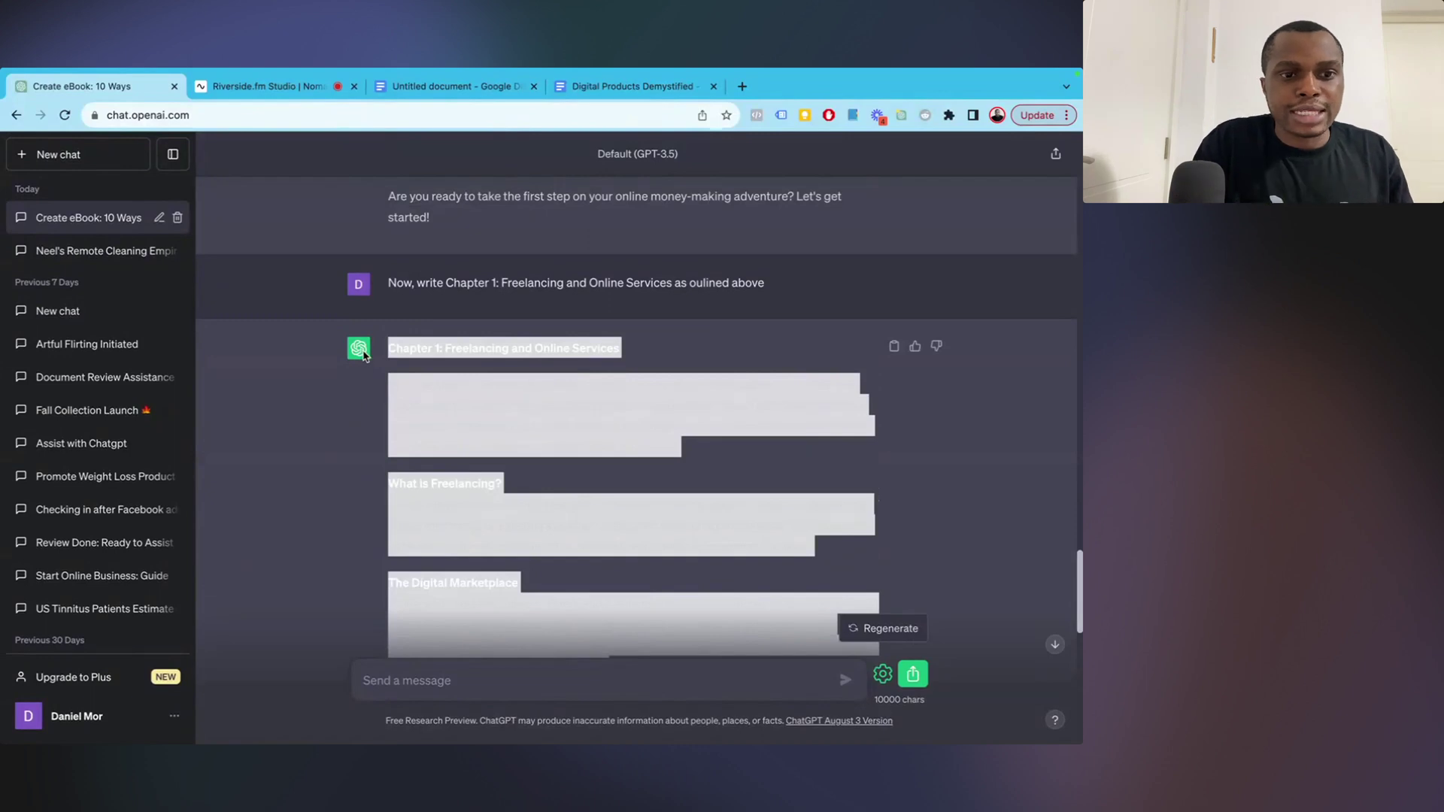
{"action": "left_click", "coordinate": [453, 87]}
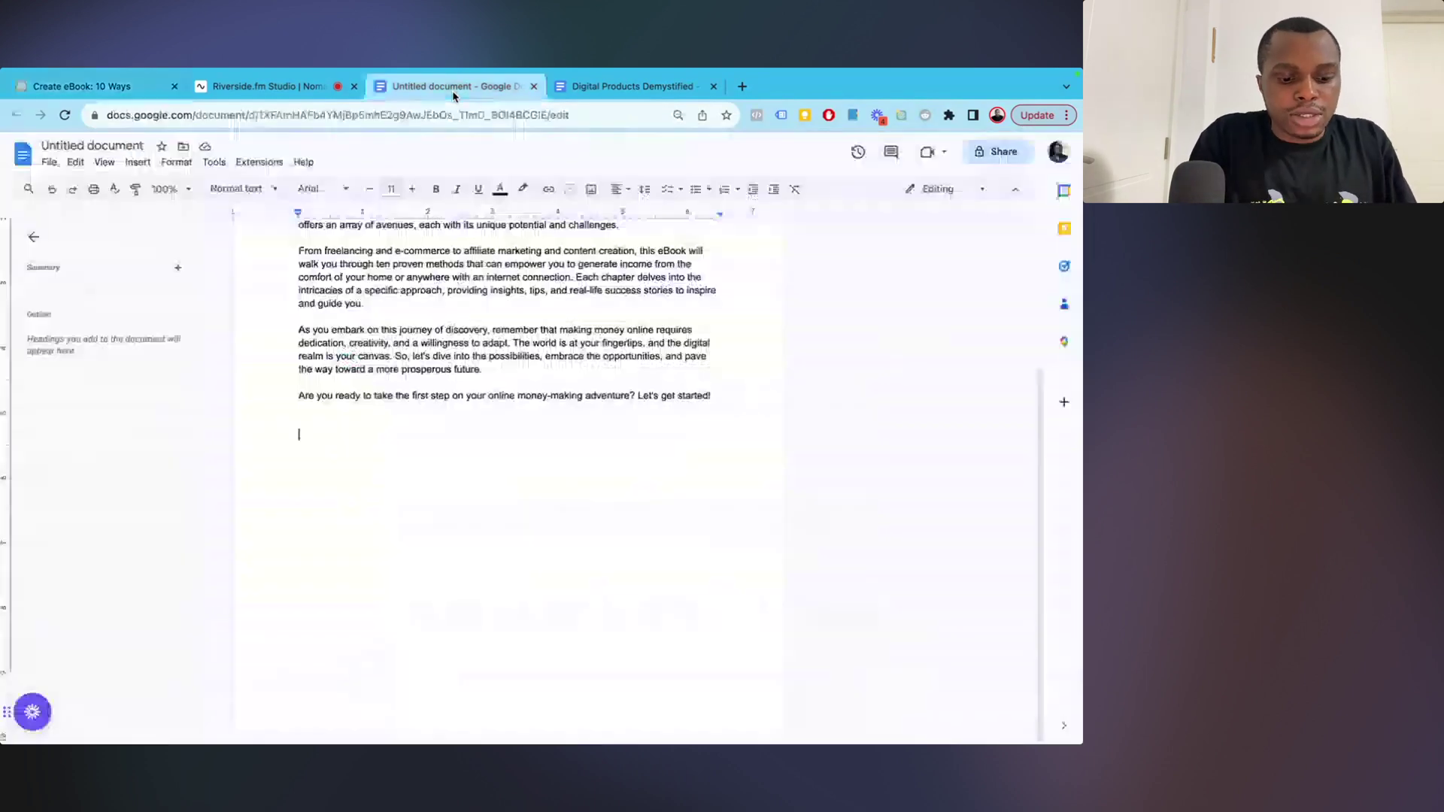
Paste Chapter 1 into the document and make its Chapter 1 heading bold.
{"action": "key", "text": "super+v"}
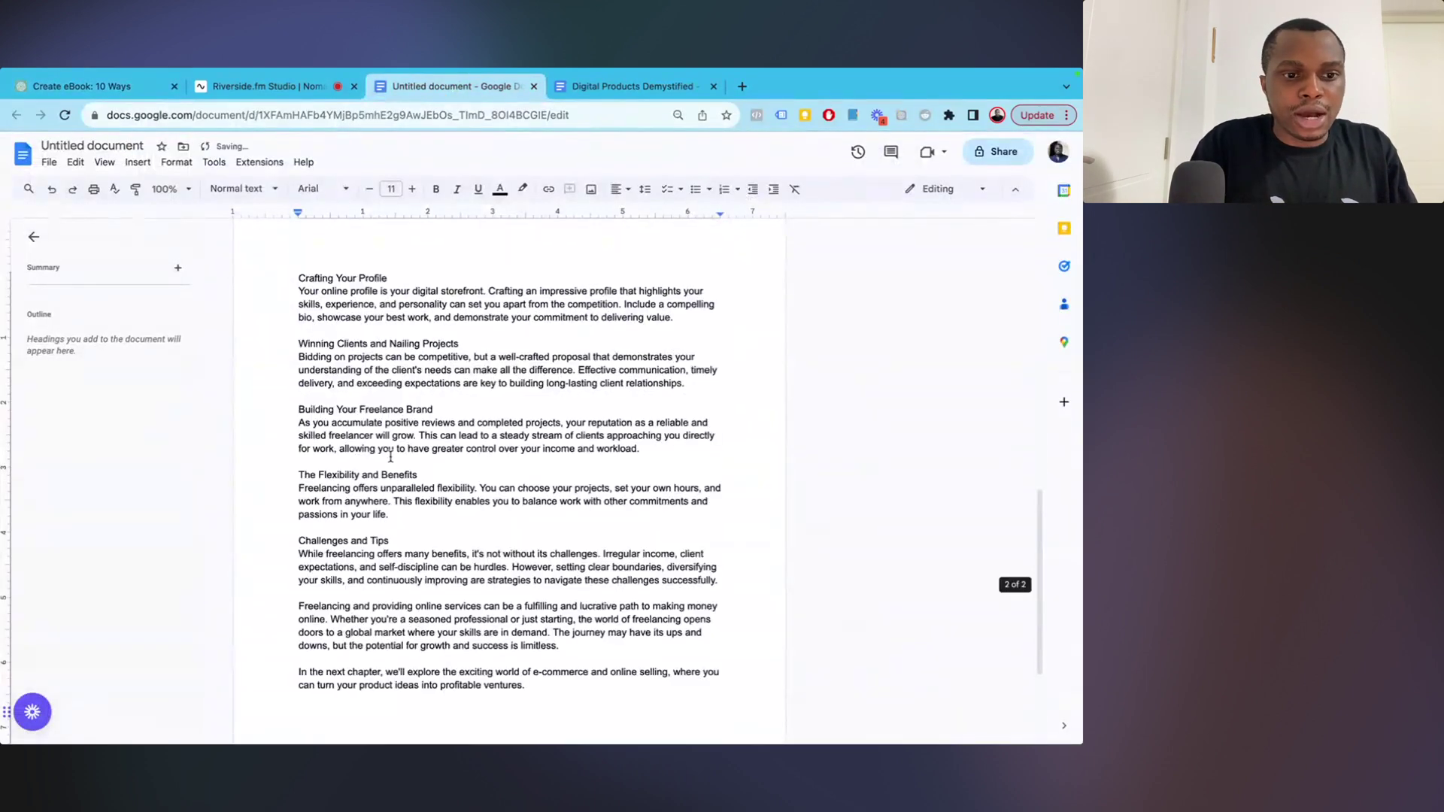
{"action": "scroll", "coordinate": [390, 457], "scroll_direction": "up", "scroll_amount": 6}
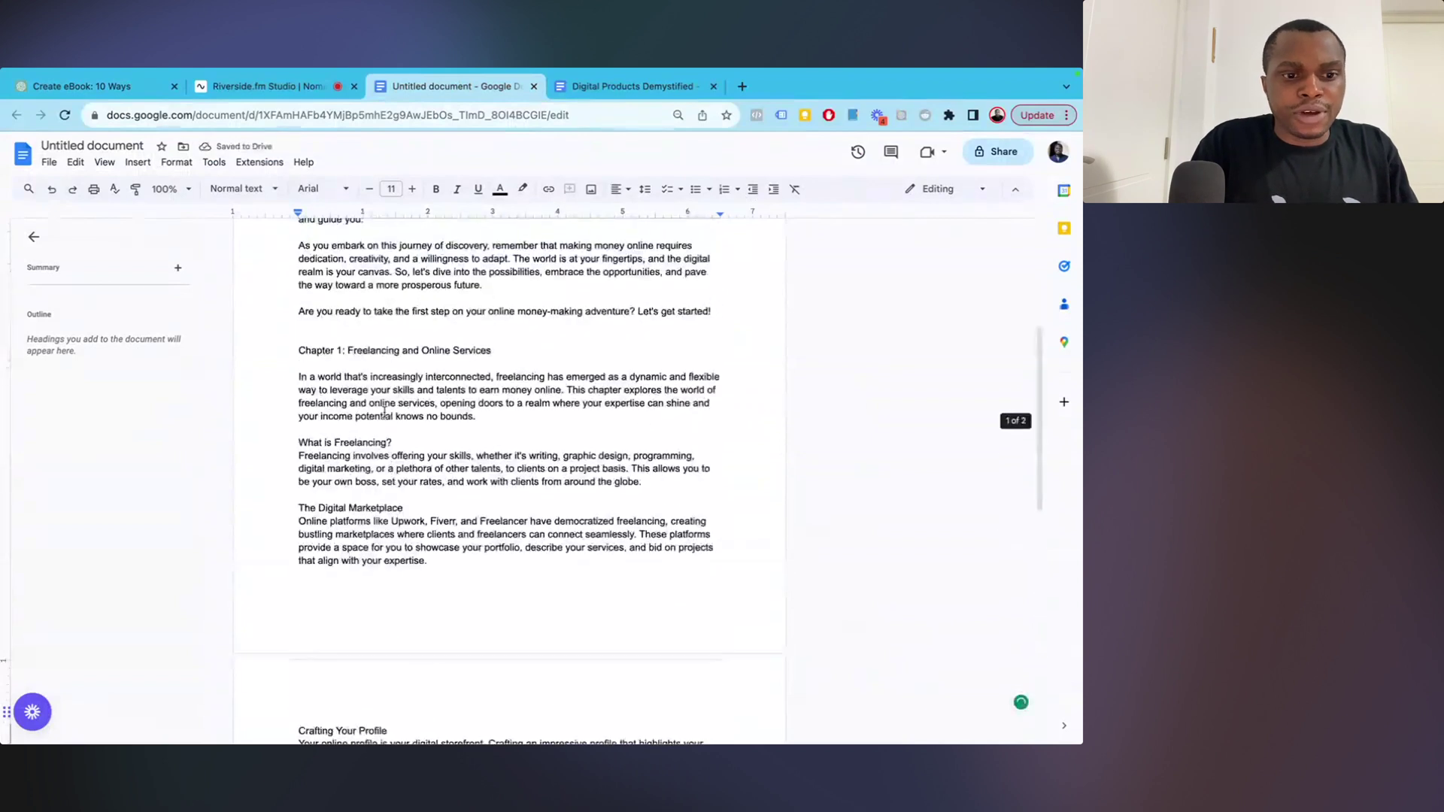
{"action": "left_click", "coordinate": [400, 340]}
{"action": "left_click", "coordinate": [399, 351]}
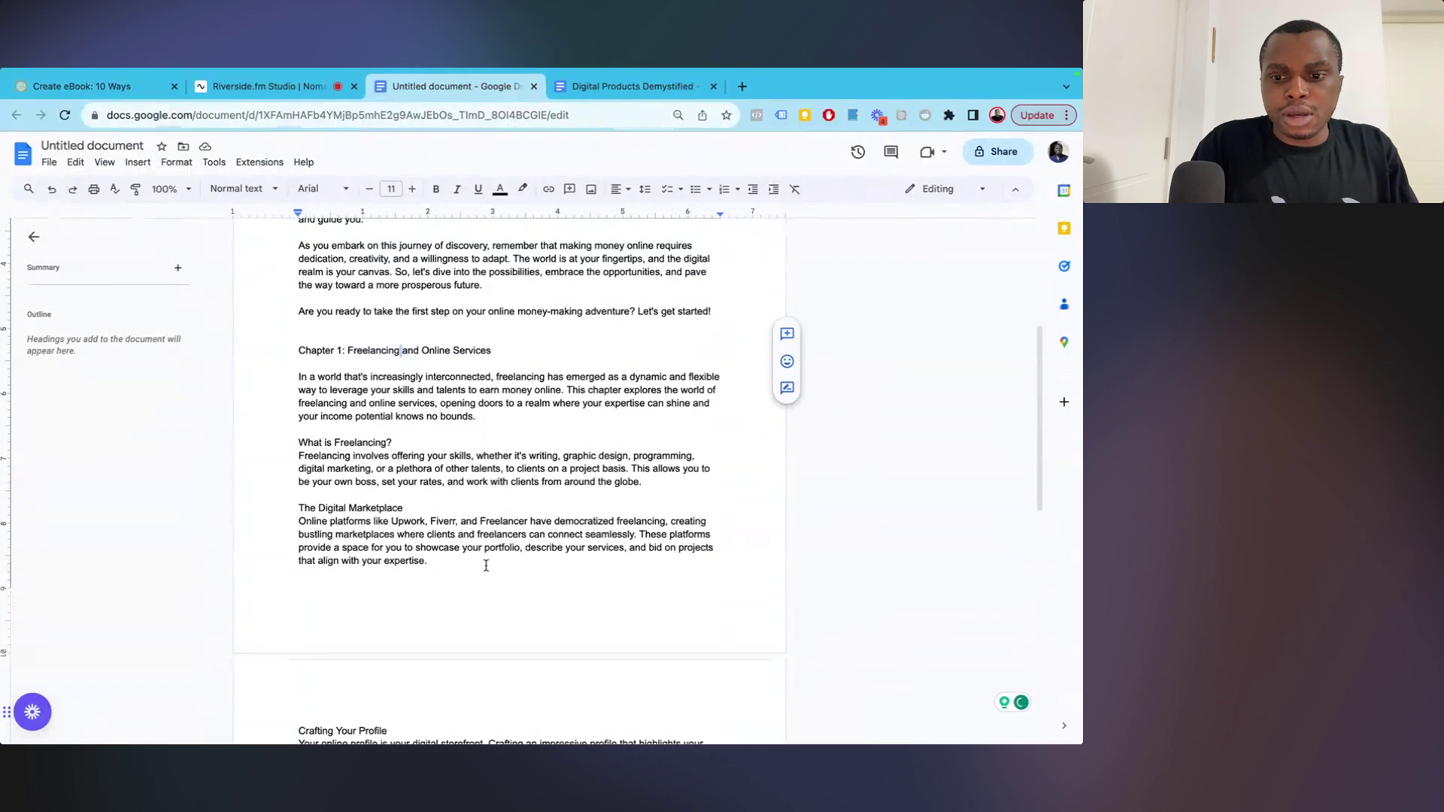
{"action": "scroll", "coordinate": [486, 566], "scroll_direction": "down", "scroll_amount": 6}
{"action": "scroll", "coordinate": [485, 564], "scroll_direction": "up", "scroll_amount": 7}
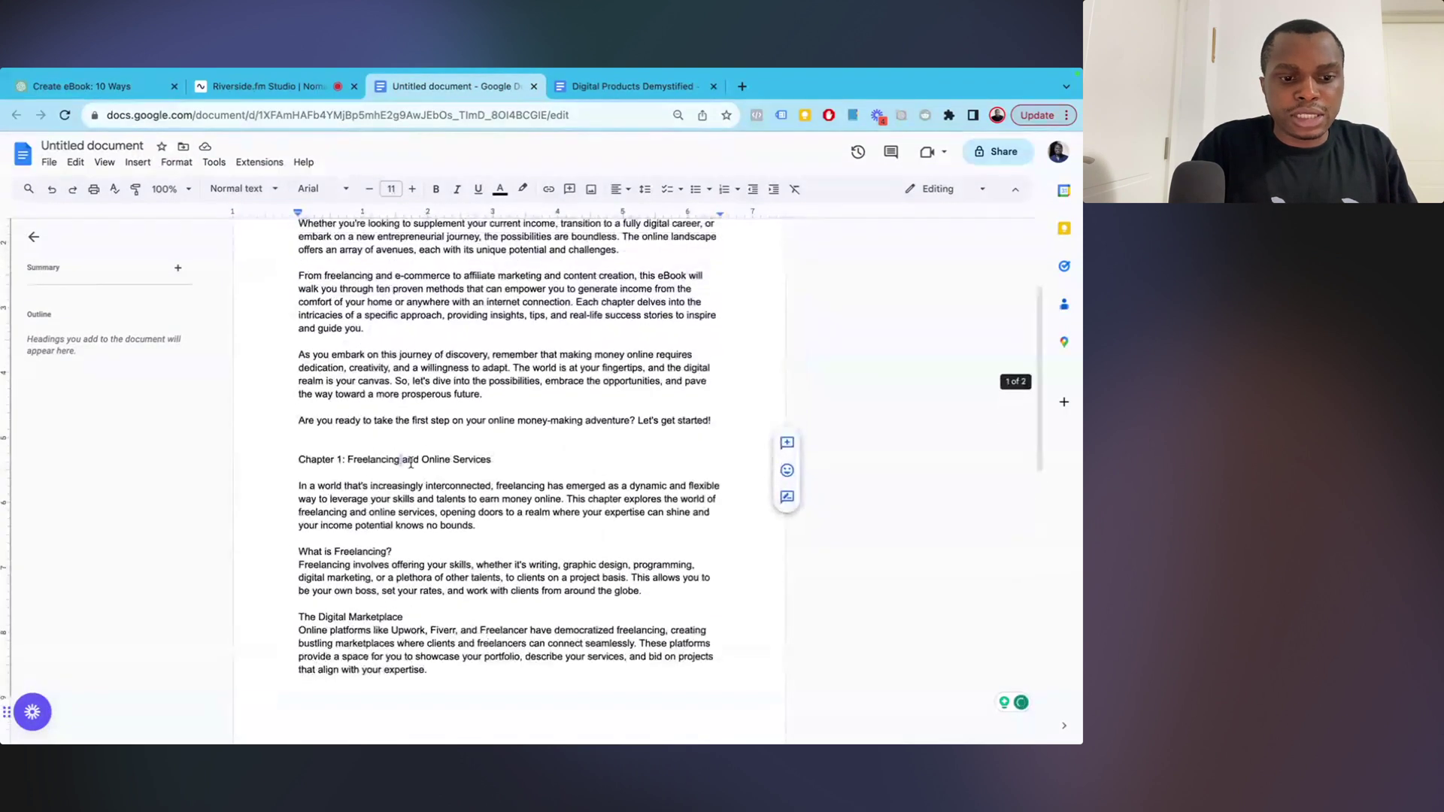
{"action": "double_click", "coordinate": [410, 459]}
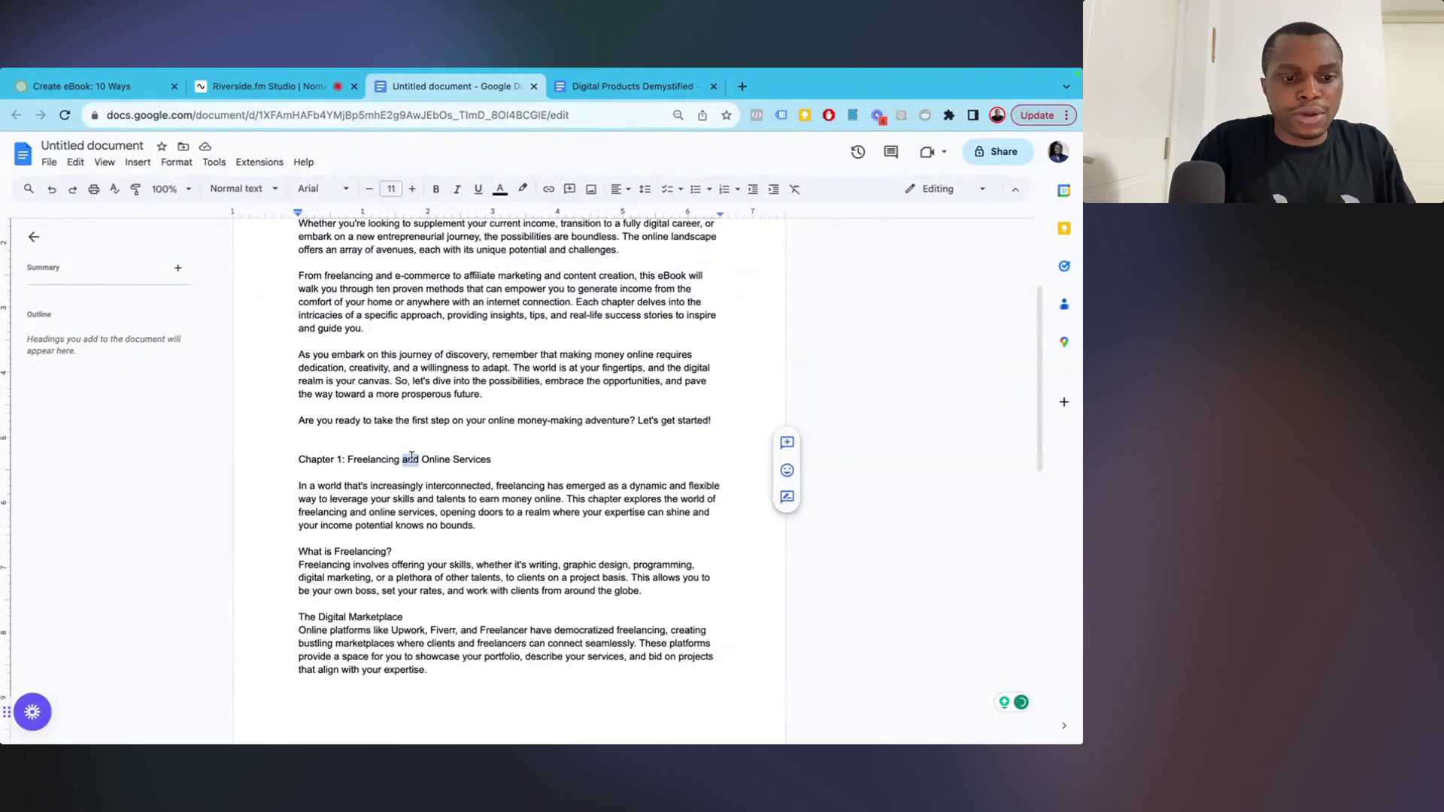
{"action": "triple_click", "coordinate": [411, 458]}
{"action": "key", "text": "ctrl+b"}
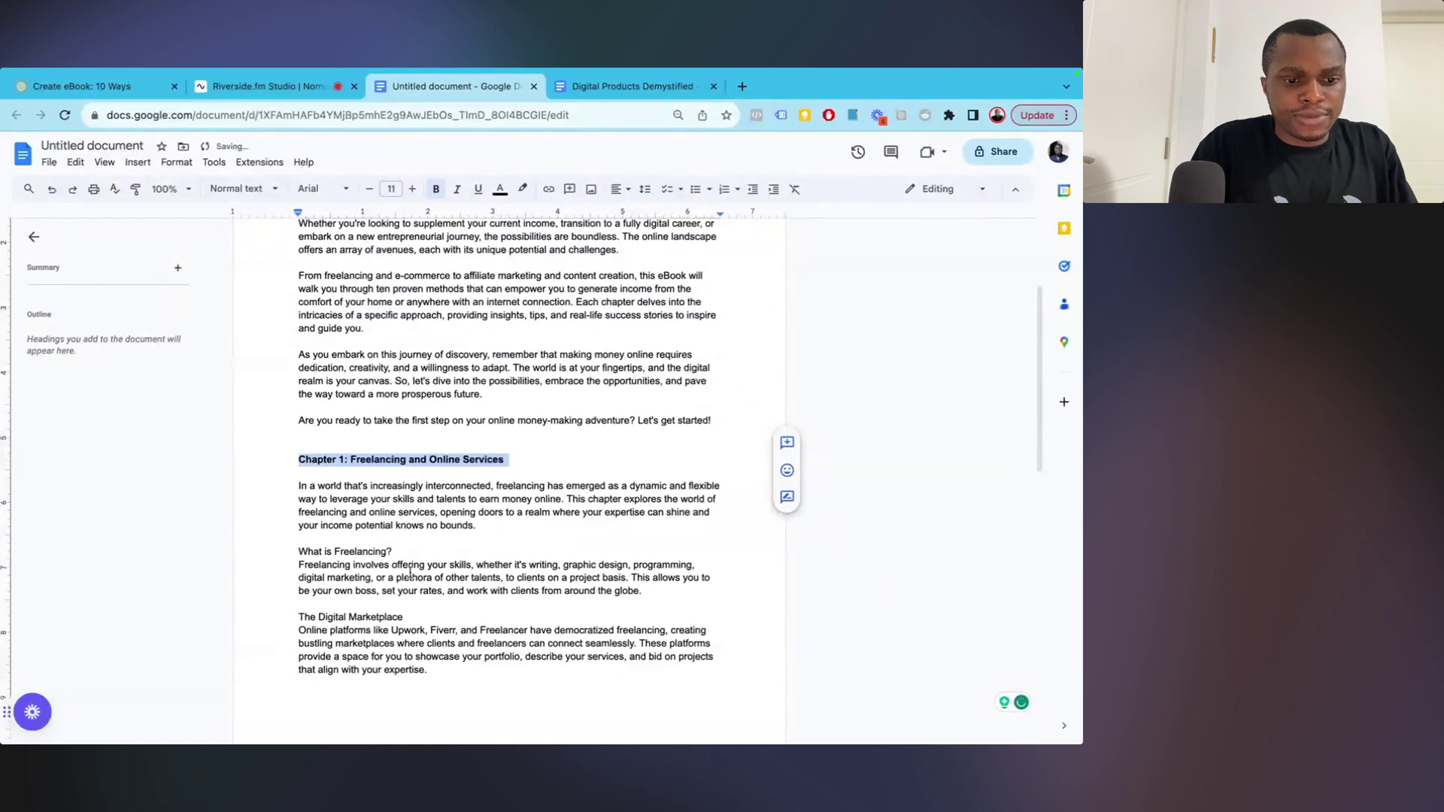
Bold 'What is Freelancing?' and 'The Digital Marketplace', adding a blank line under each.
{"action": "left_click_drag", "start_coordinate": [399, 548], "coordinate": [287, 548]}
{"action": "key", "text": "ctrl+b"}
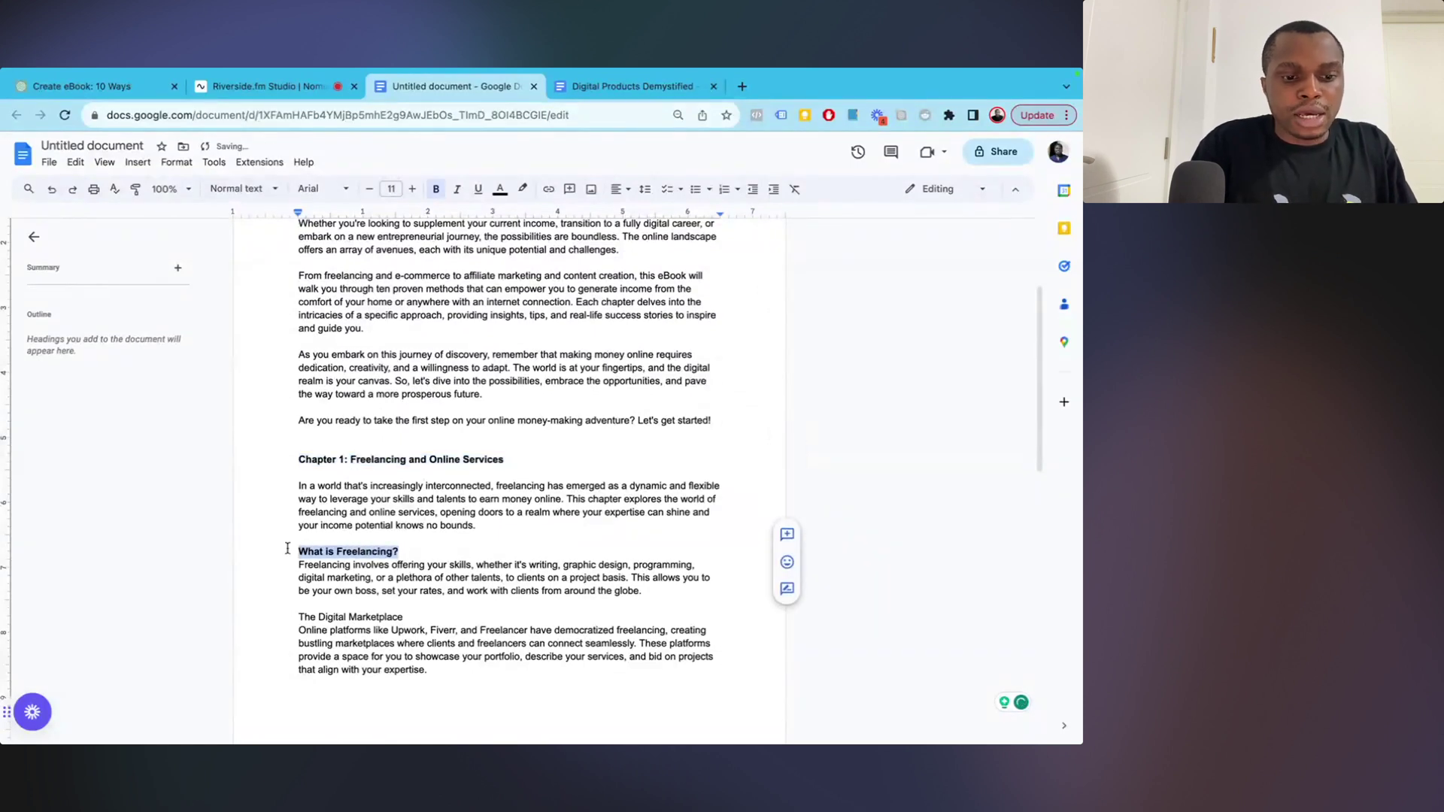
{"action": "left_click", "coordinate": [424, 543]}
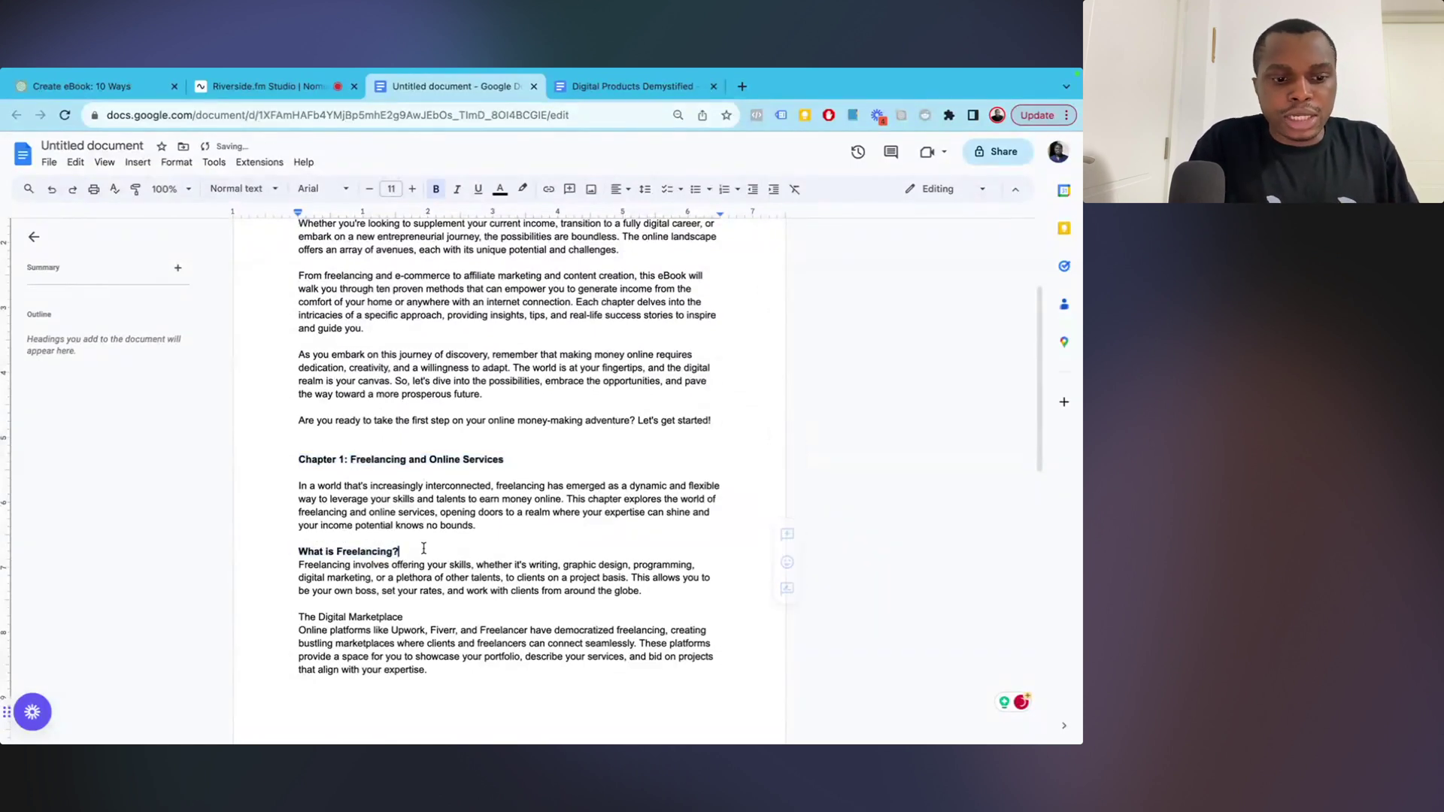
{"action": "key", "text": "Return"}
{"action": "triple_click", "coordinate": [340, 636]}
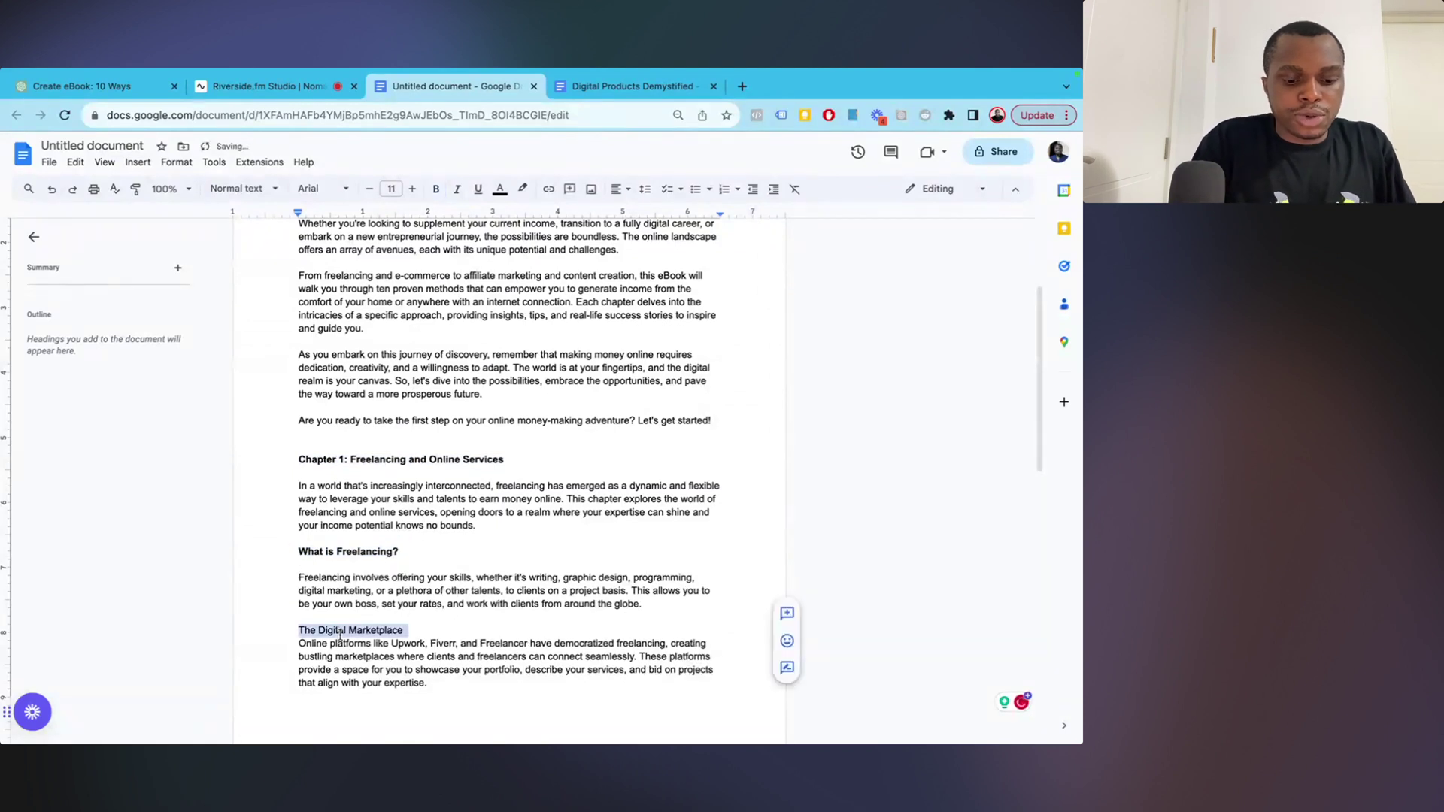
{"action": "key", "text": "ctrl+b"}
{"action": "left_click", "coordinate": [437, 638]}
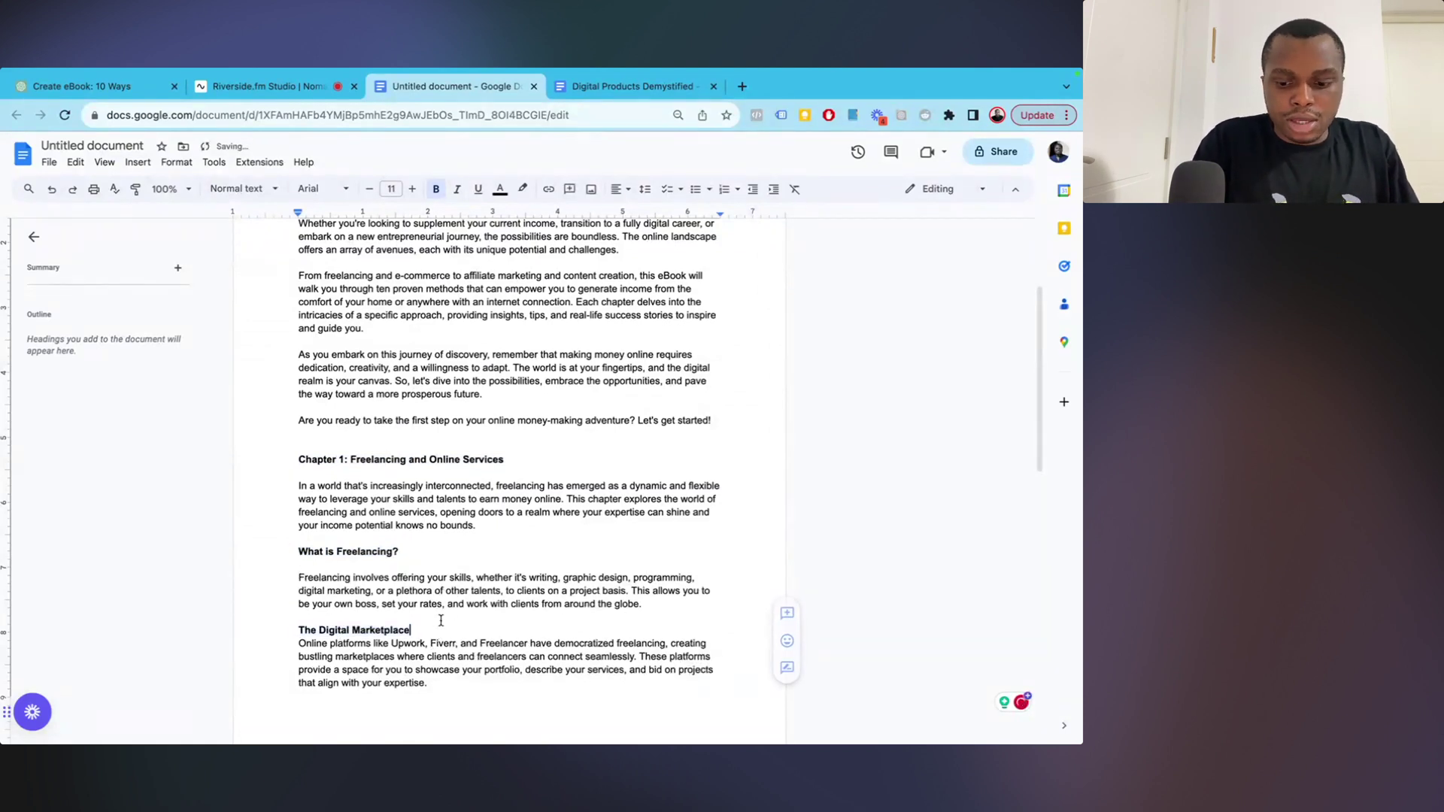
{"action": "key", "text": "Return"}
Bold 'Crafting Your Profile' and 'Winning Clients and Nailing Projects', adding a blank line under each.
{"action": "scroll", "coordinate": [436, 637], "scroll_direction": "down", "scroll_amount": 4}
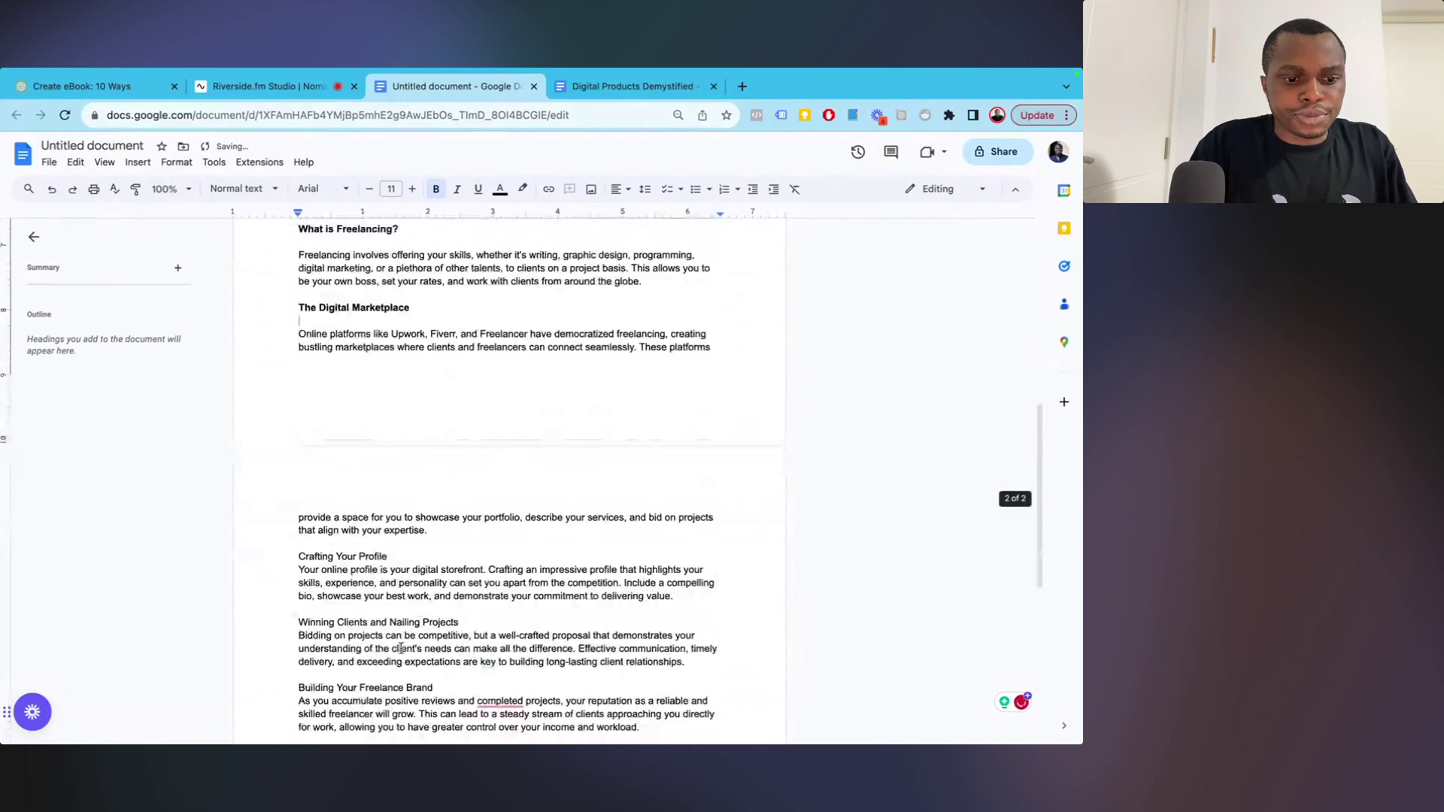
{"action": "triple_click", "coordinate": [349, 558]}
{"action": "key", "text": "ctrl+b"}
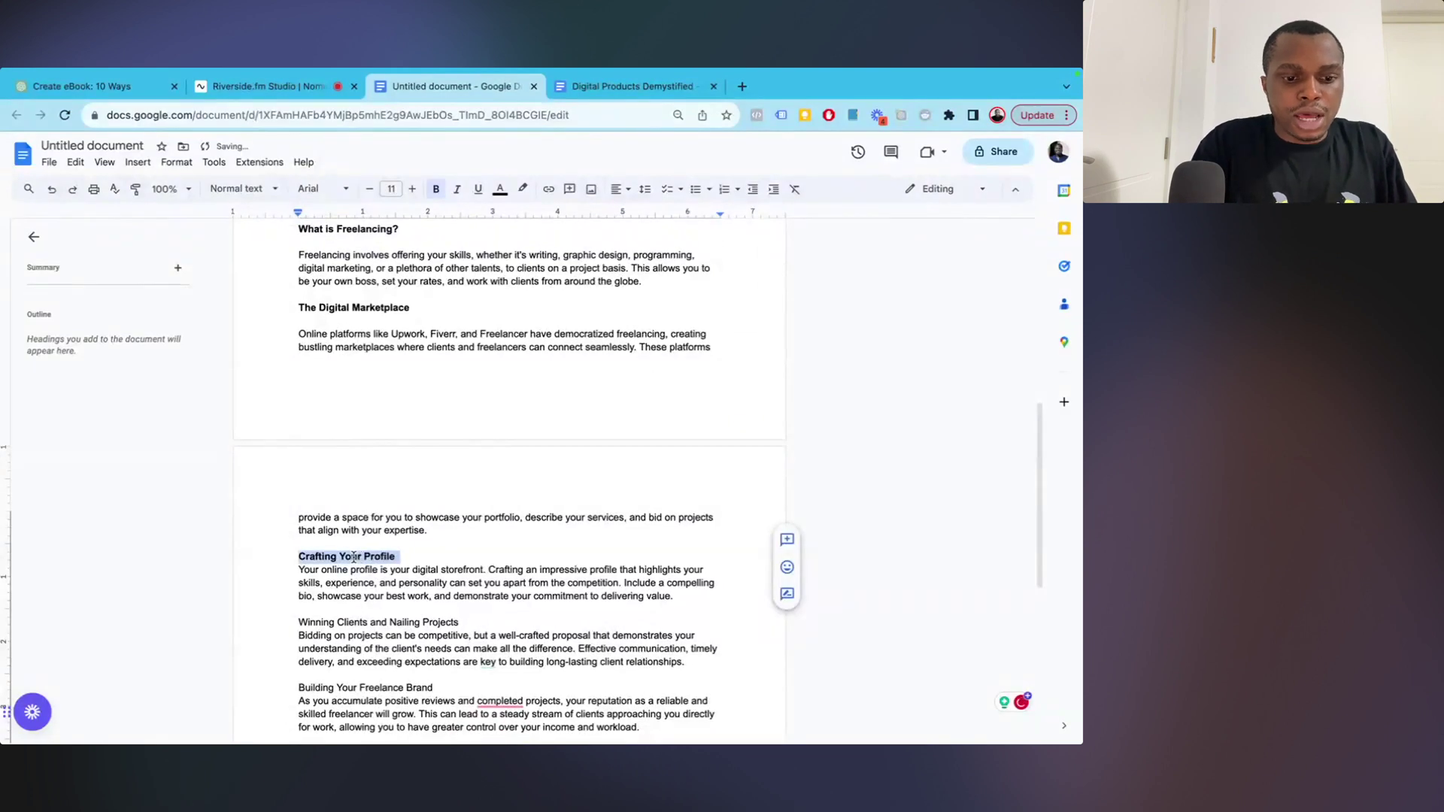
{"action": "left_click", "coordinate": [404, 556]}
{"action": "key", "text": "Return"}
{"action": "scroll", "coordinate": [404, 555], "scroll_direction": "down", "scroll_amount": 3}
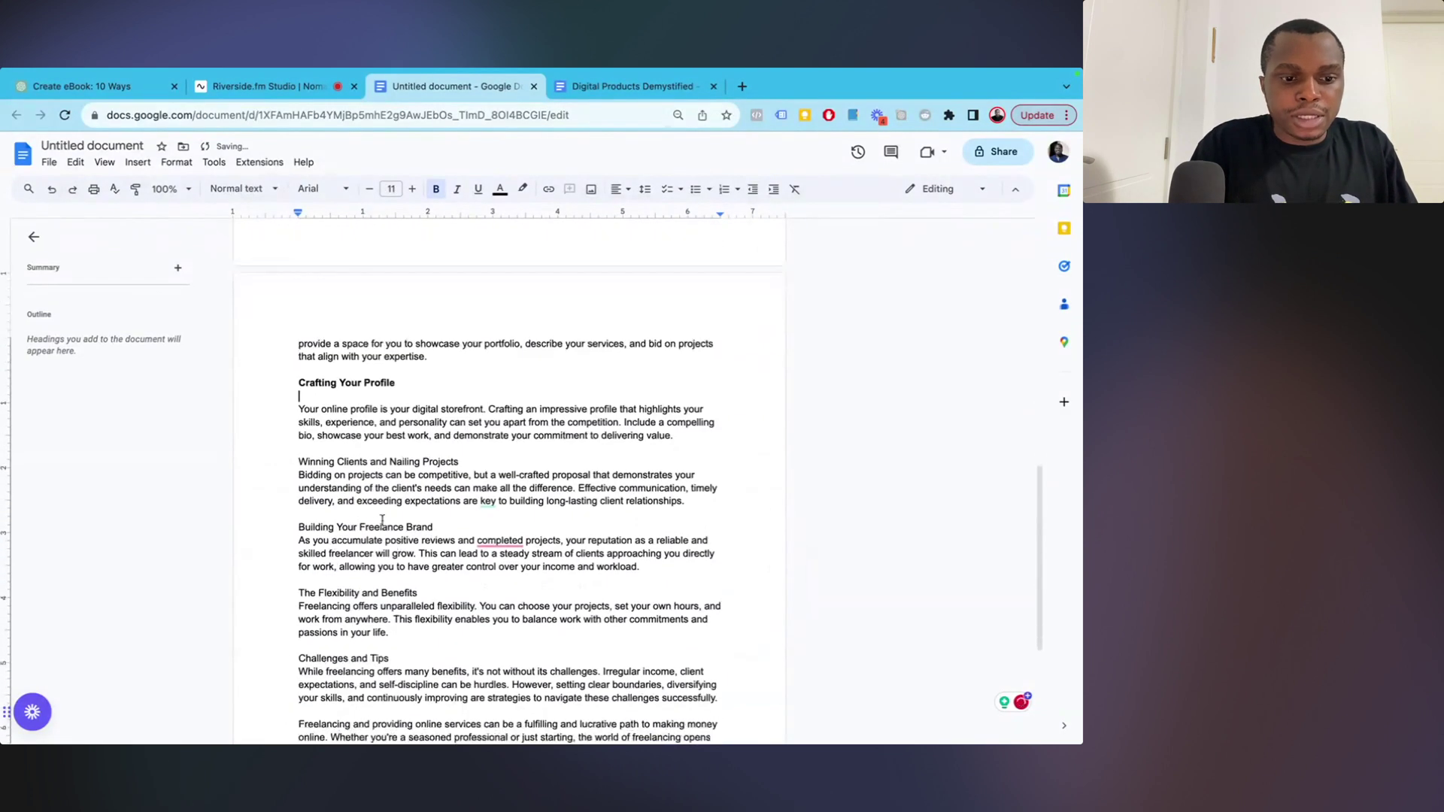
{"action": "triple_click", "coordinate": [373, 461]}
{"action": "key", "text": "ctrl+b"}
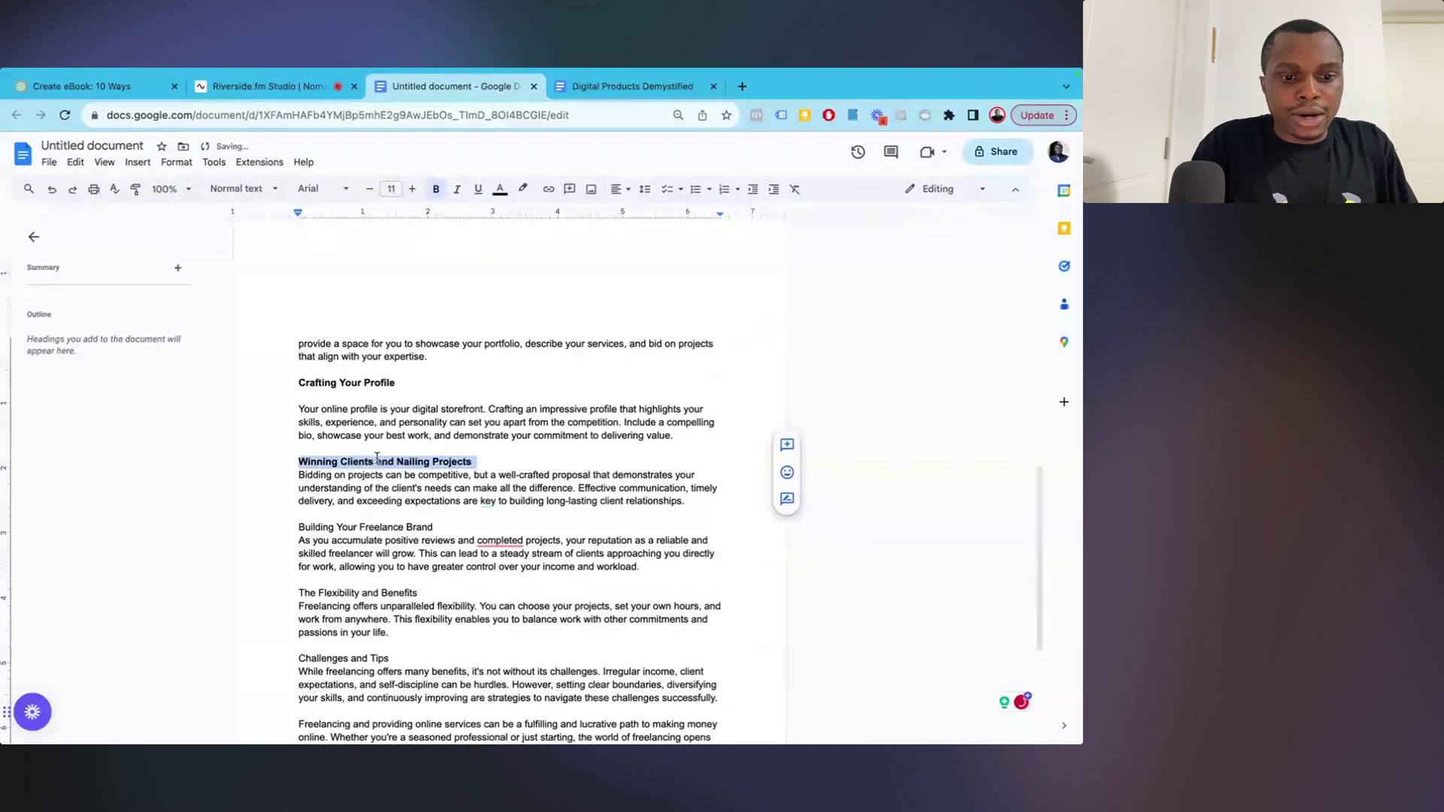
{"action": "left_click", "coordinate": [485, 461]}
{"action": "key", "text": "Return"}
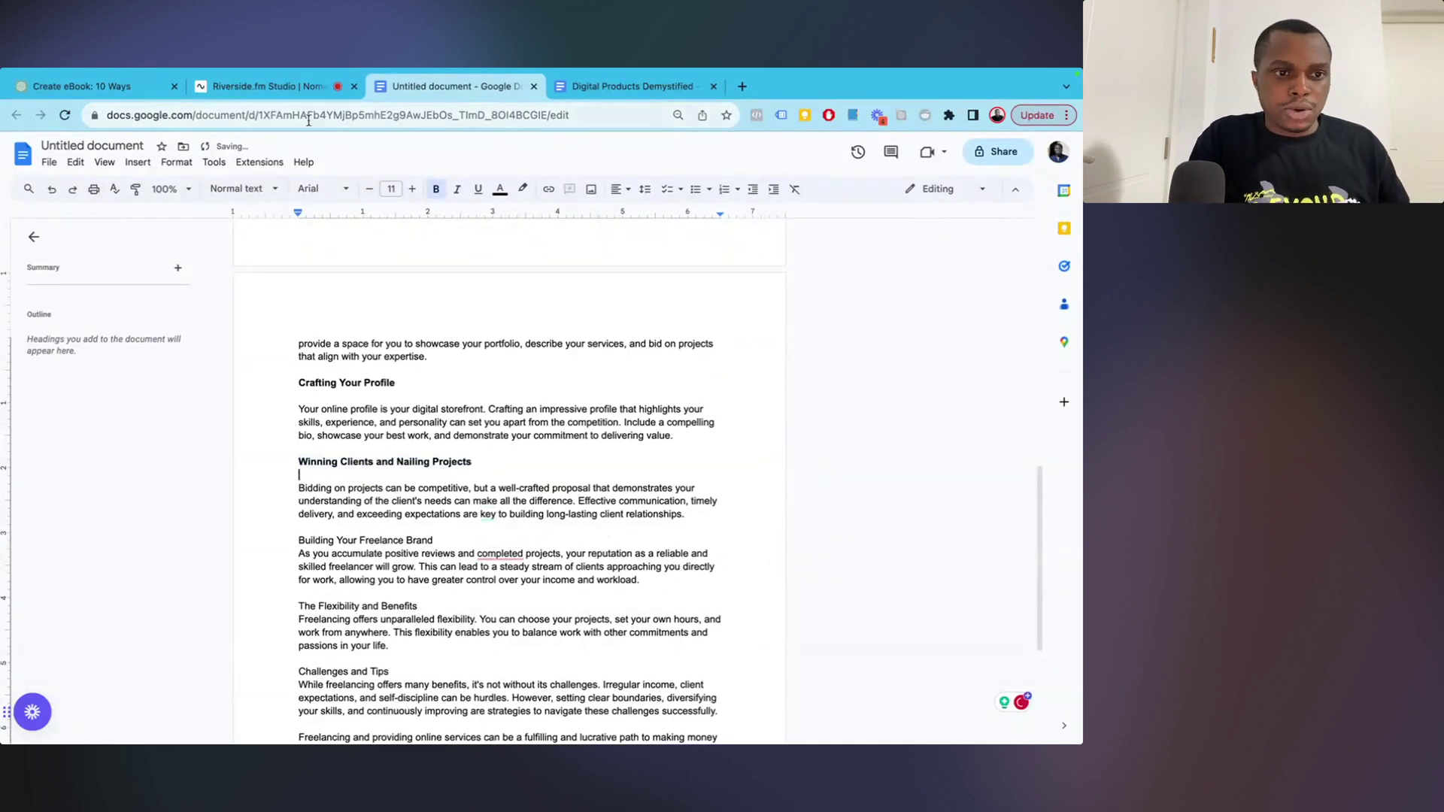
{"action": "left_click", "coordinate": [281, 95]}
Back in the eBook chat, copy the outline heading 'Chapter 2: E-Commerce and Online Selling:'.
{"action": "left_click", "coordinate": [83, 86]}
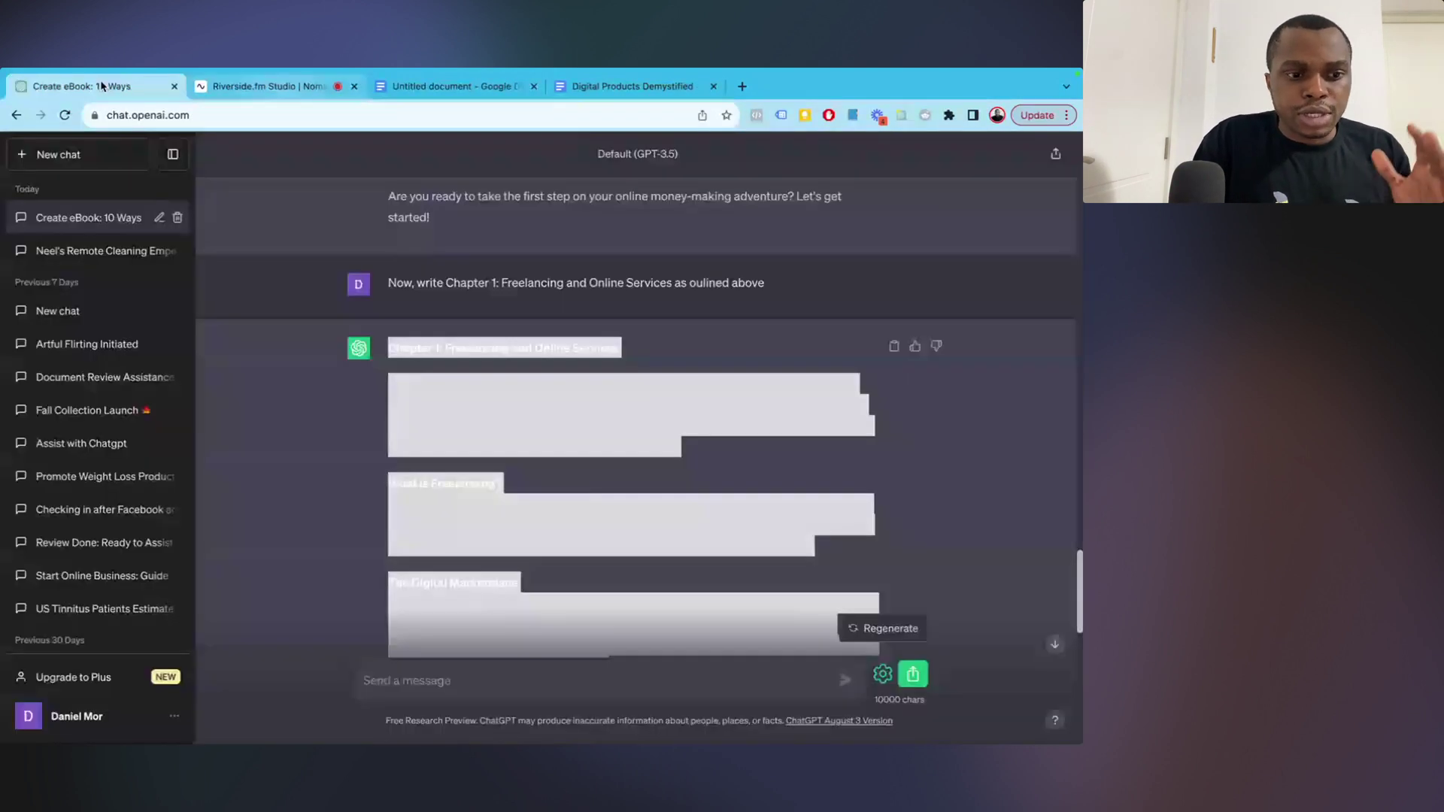
{"action": "scroll", "coordinate": [524, 528], "scroll_direction": "down", "scroll_amount": 1}
{"action": "scroll", "coordinate": [524, 528], "scroll_direction": "up", "scroll_amount": 15}
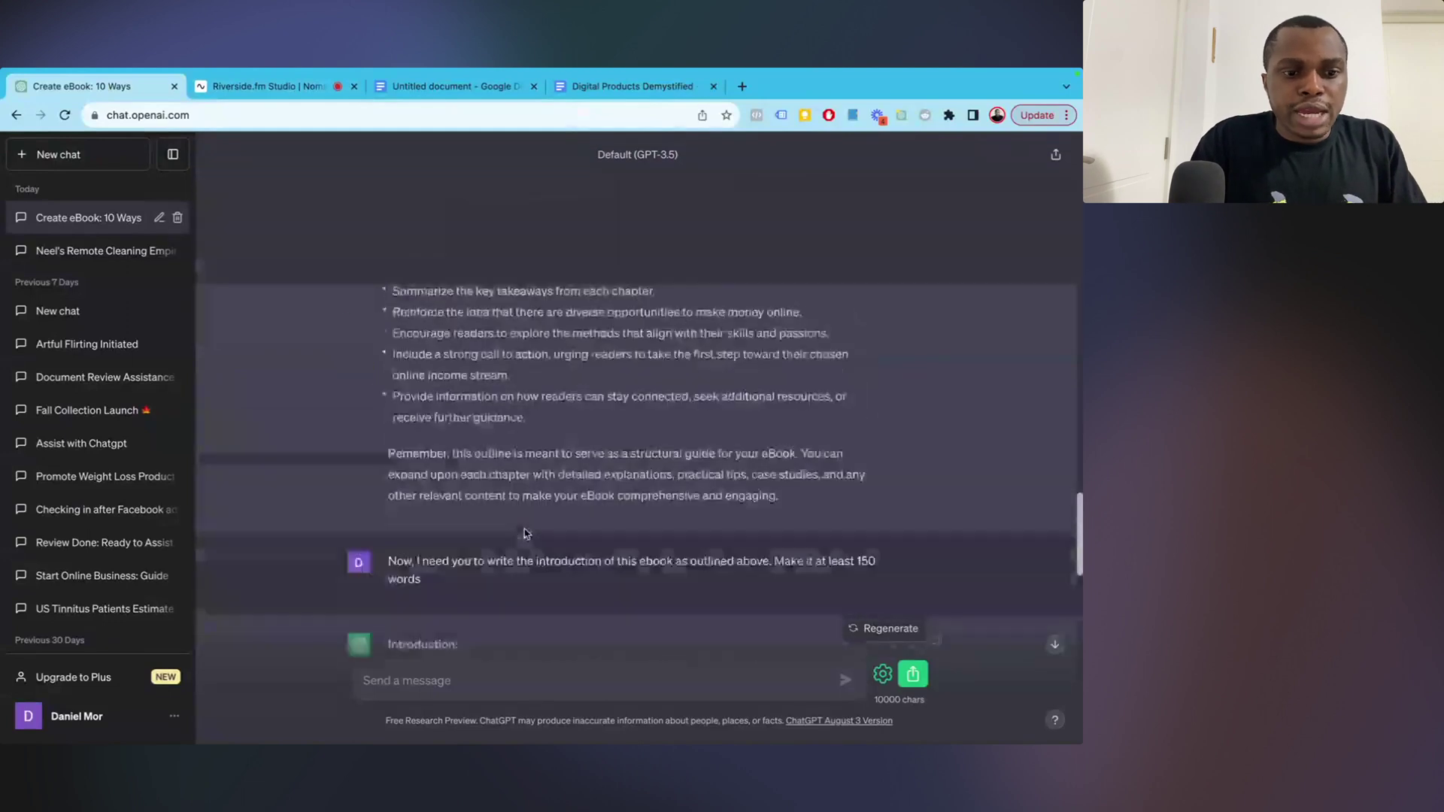
{"action": "scroll", "coordinate": [525, 529], "scroll_direction": "up", "scroll_amount": 8}
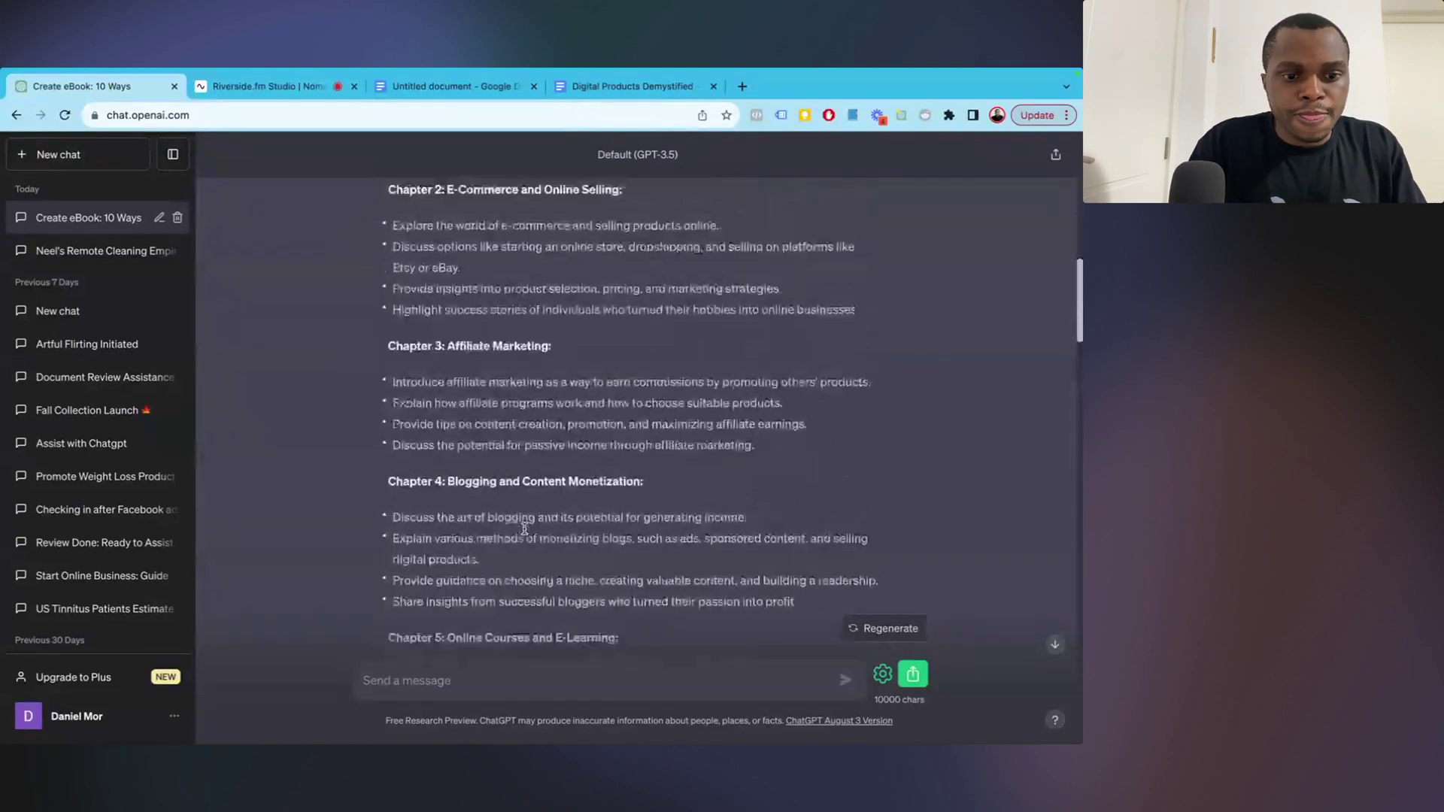
{"action": "scroll", "coordinate": [524, 528], "scroll_direction": "up", "scroll_amount": 1}
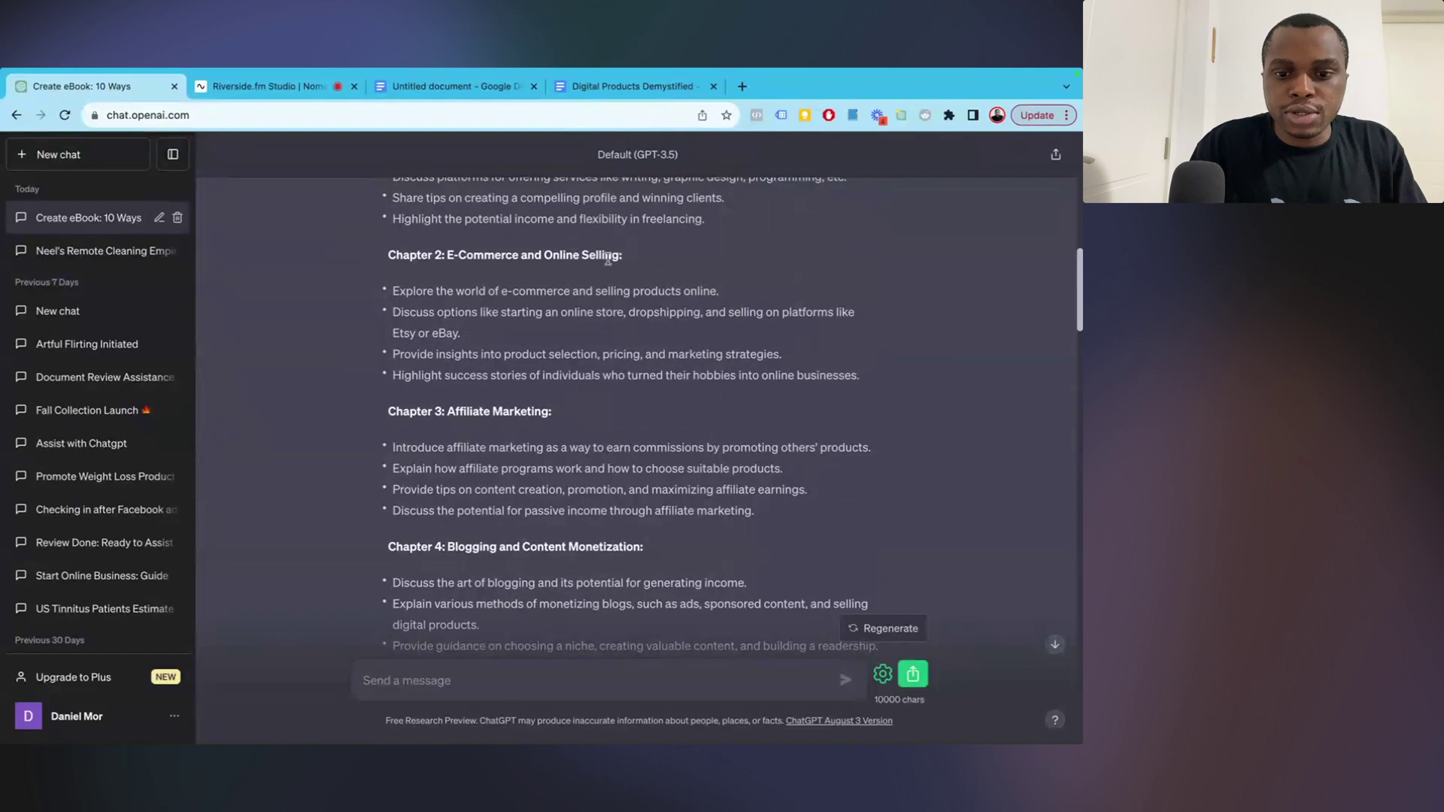
{"action": "triple_click", "coordinate": [568, 254]}
{"action": "key", "text": "super+c"}
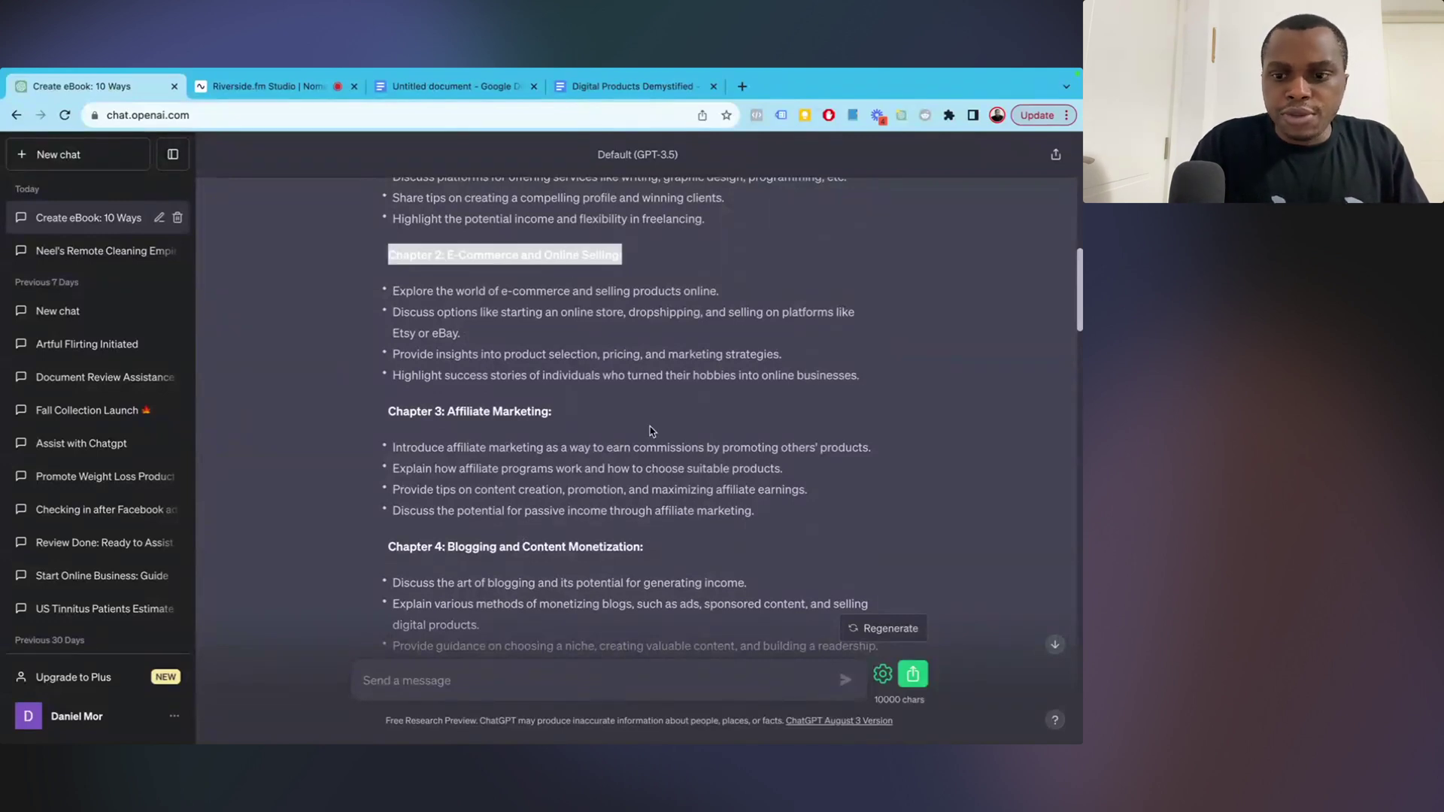
{"action": "scroll", "coordinate": [651, 431], "scroll_direction": "down", "scroll_amount": 20}
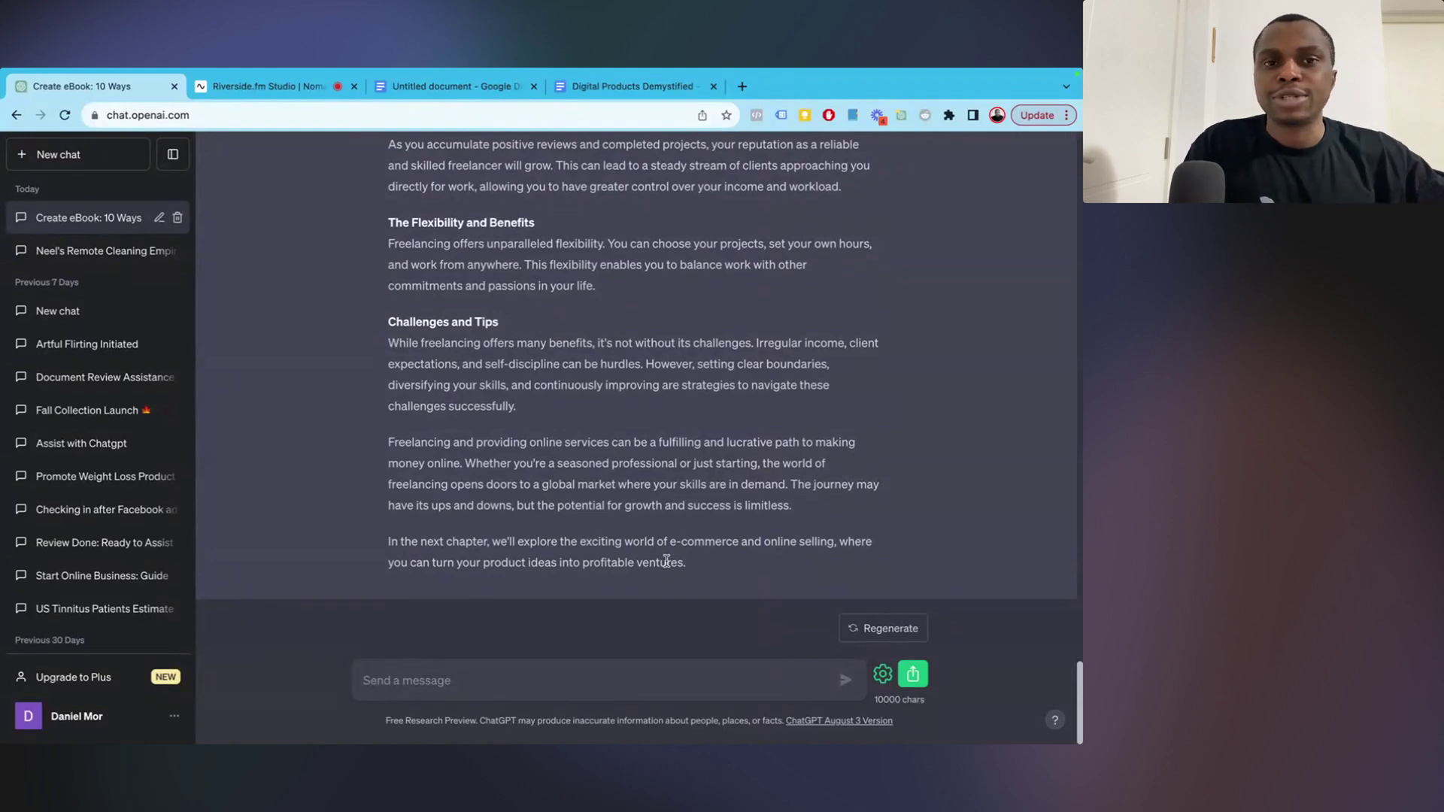
Ask ChatGPT to write Chapter 2: E-Commerce and Online Selling in the same tone, funny and easy to read.
{"action": "left_click", "coordinate": [596, 681]}
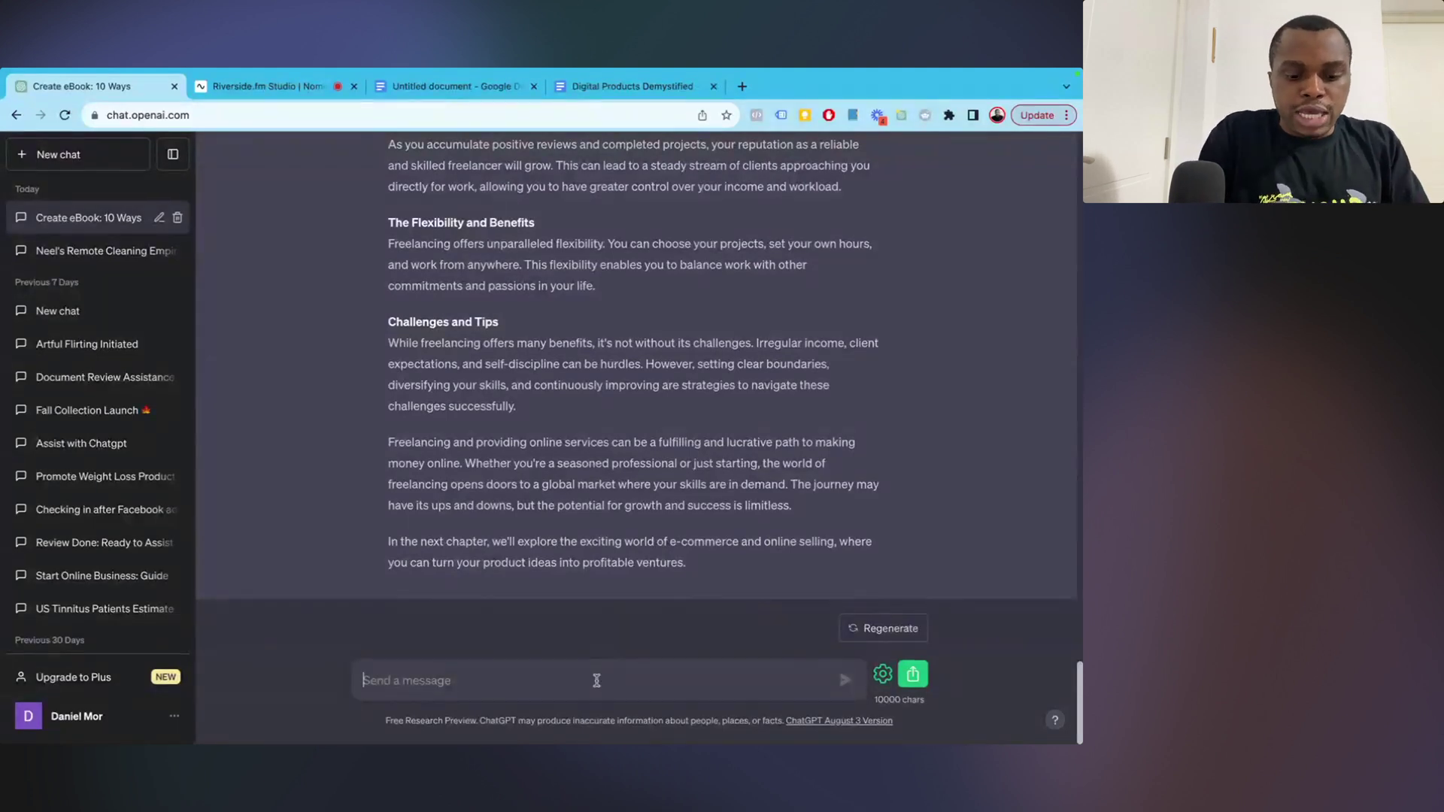
{"action": "type", "text": "Now"}
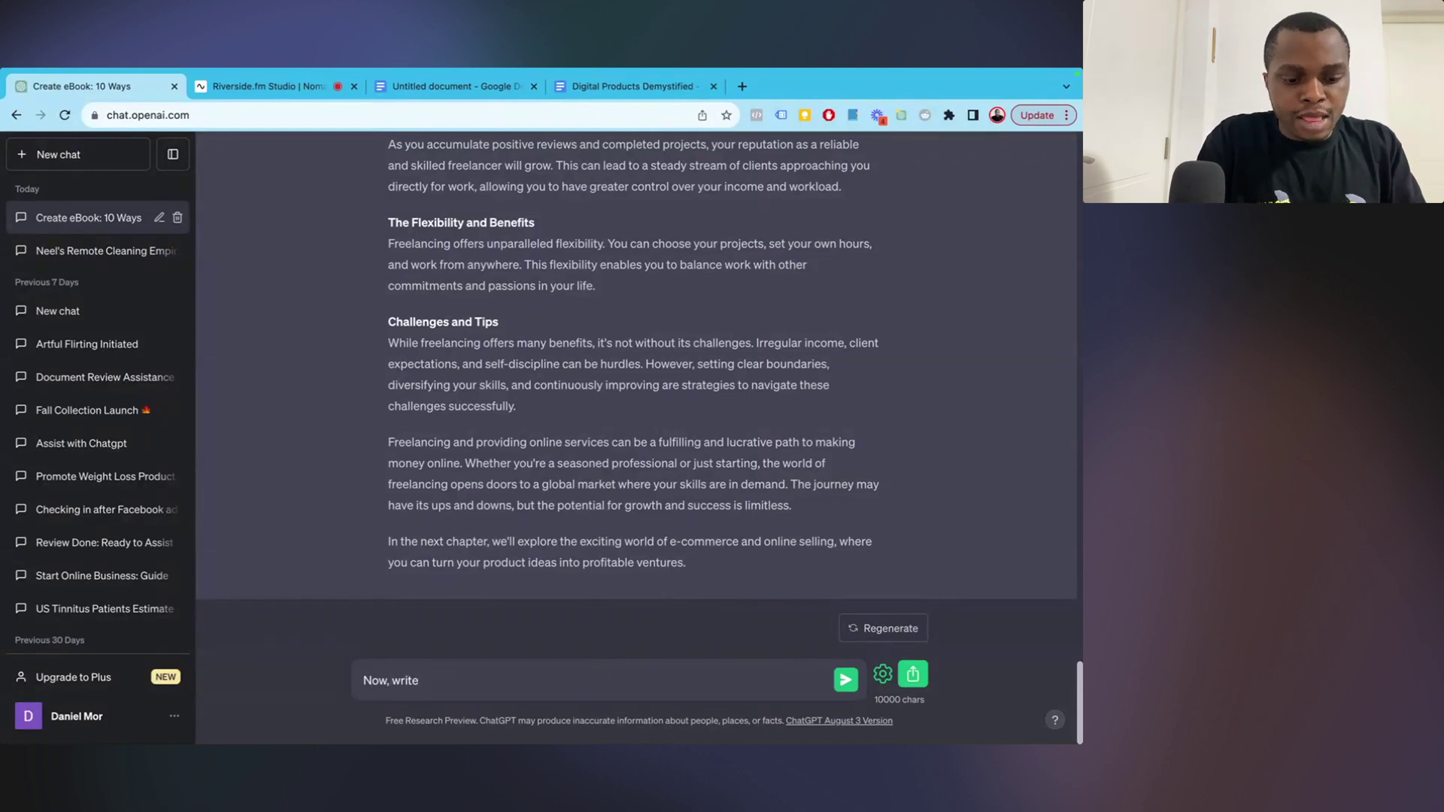
{"action": "type", "text": ", write"}
{"action": "key", "text": "super+v"}
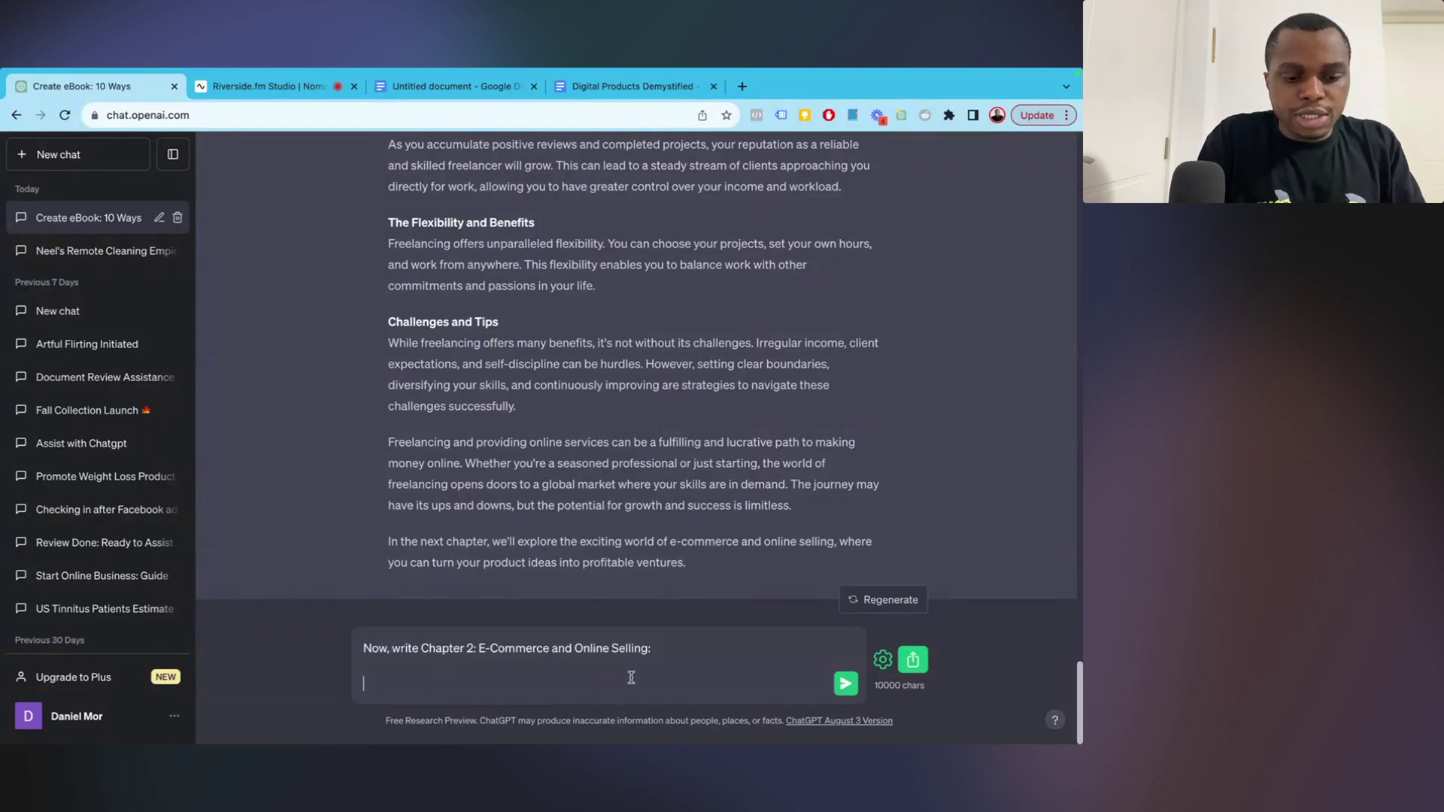
{"action": "key", "text": "BackSpace"}
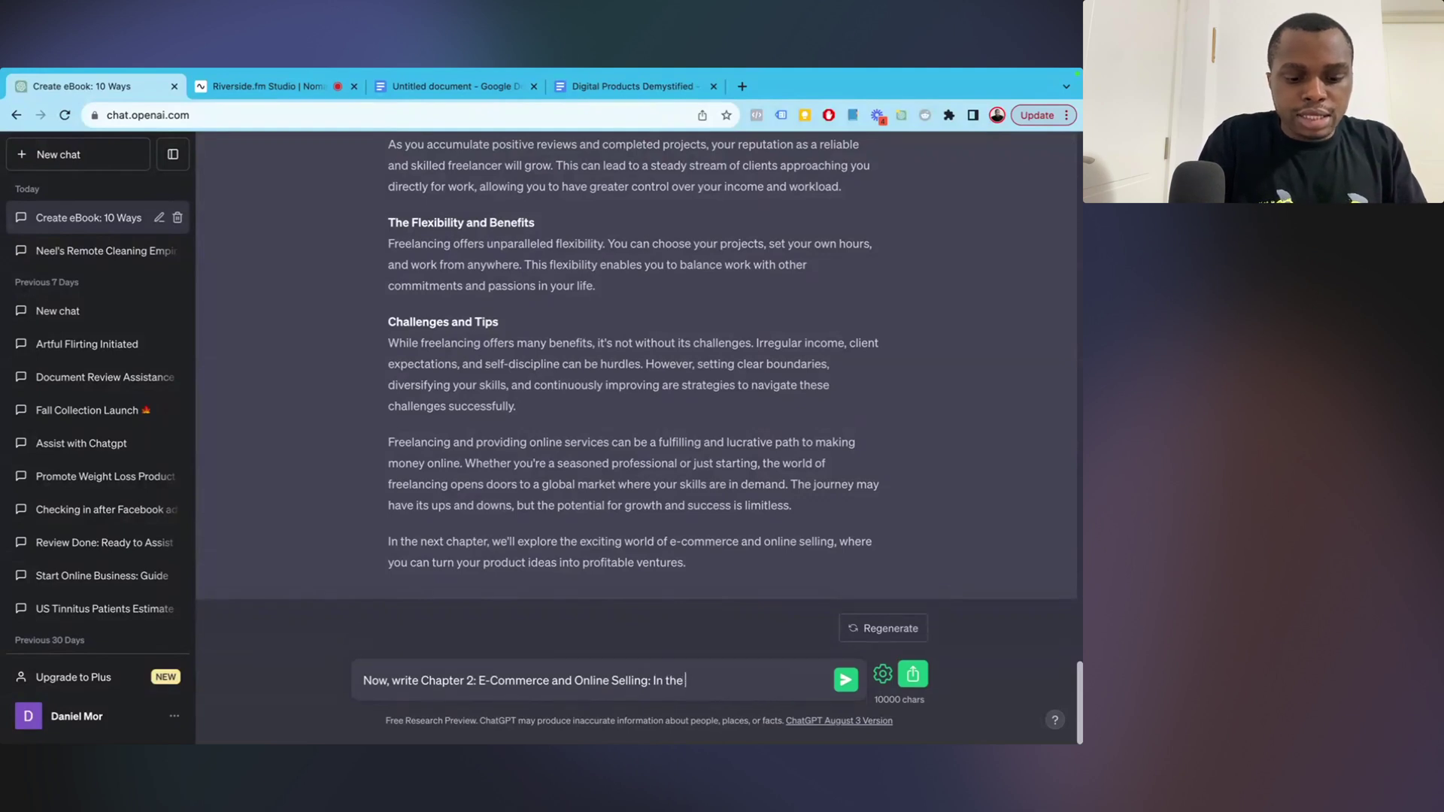
{"action": "type", "text": "In the same tone"}
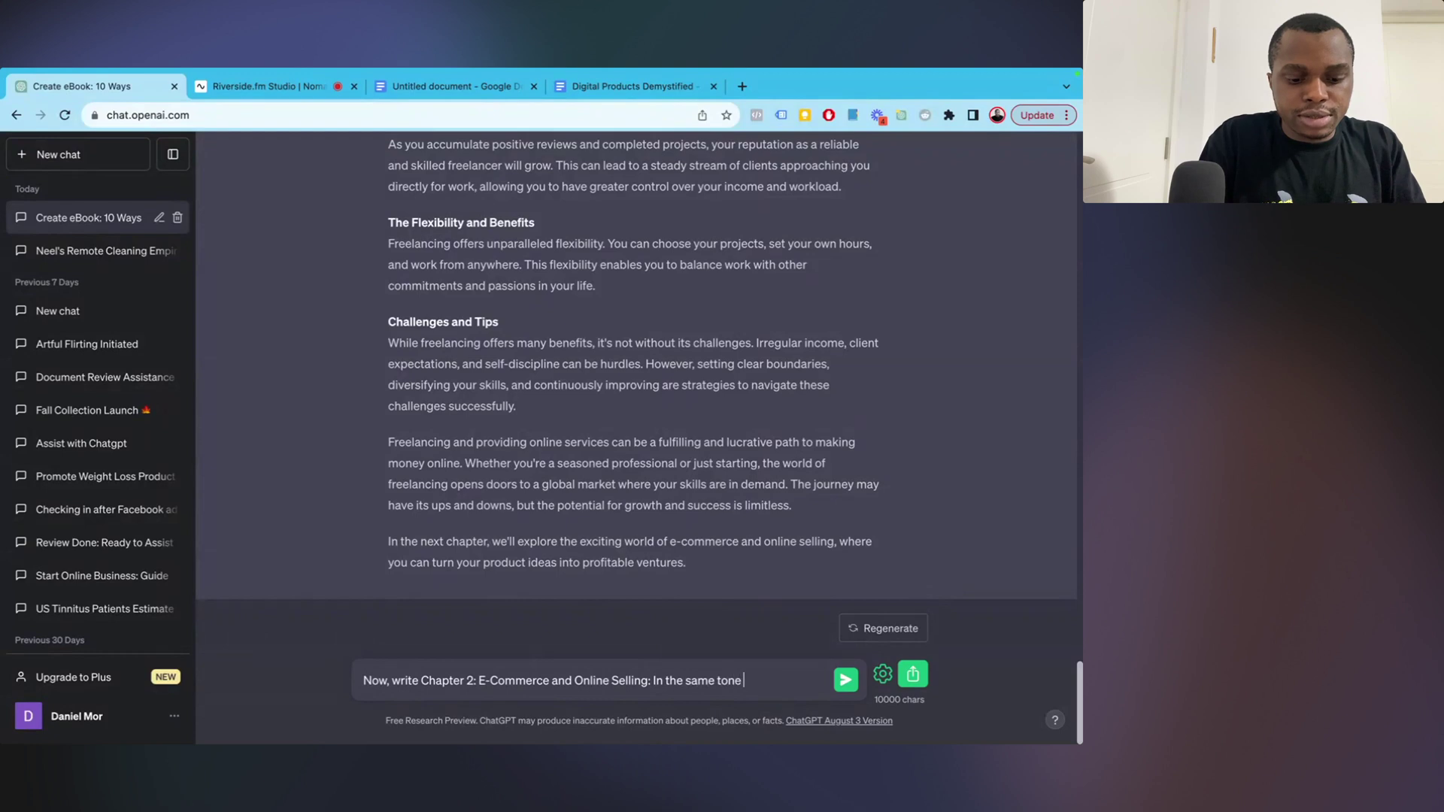
{"action": "type", "text": " of voice as"}
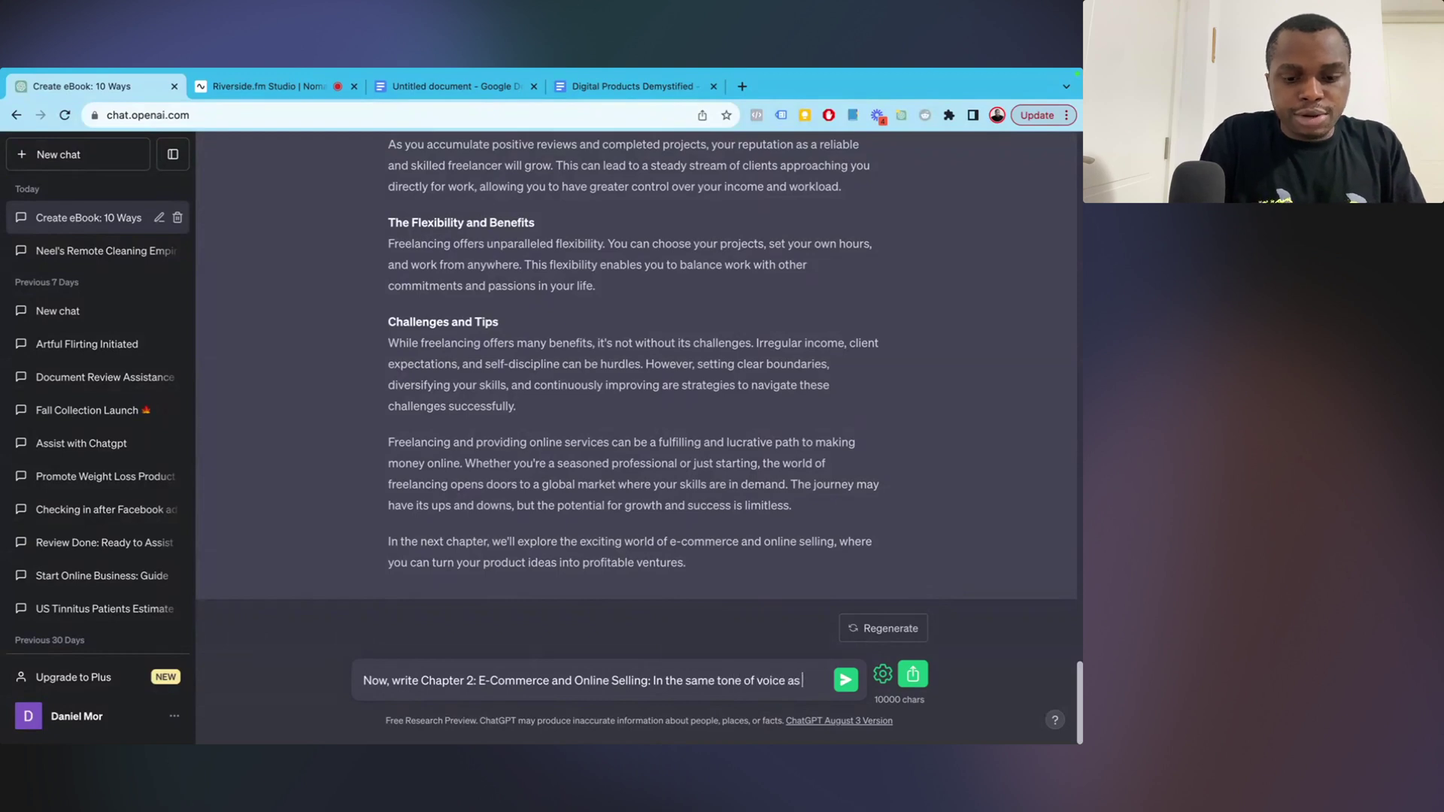
{"action": "type", "text": " abo"}
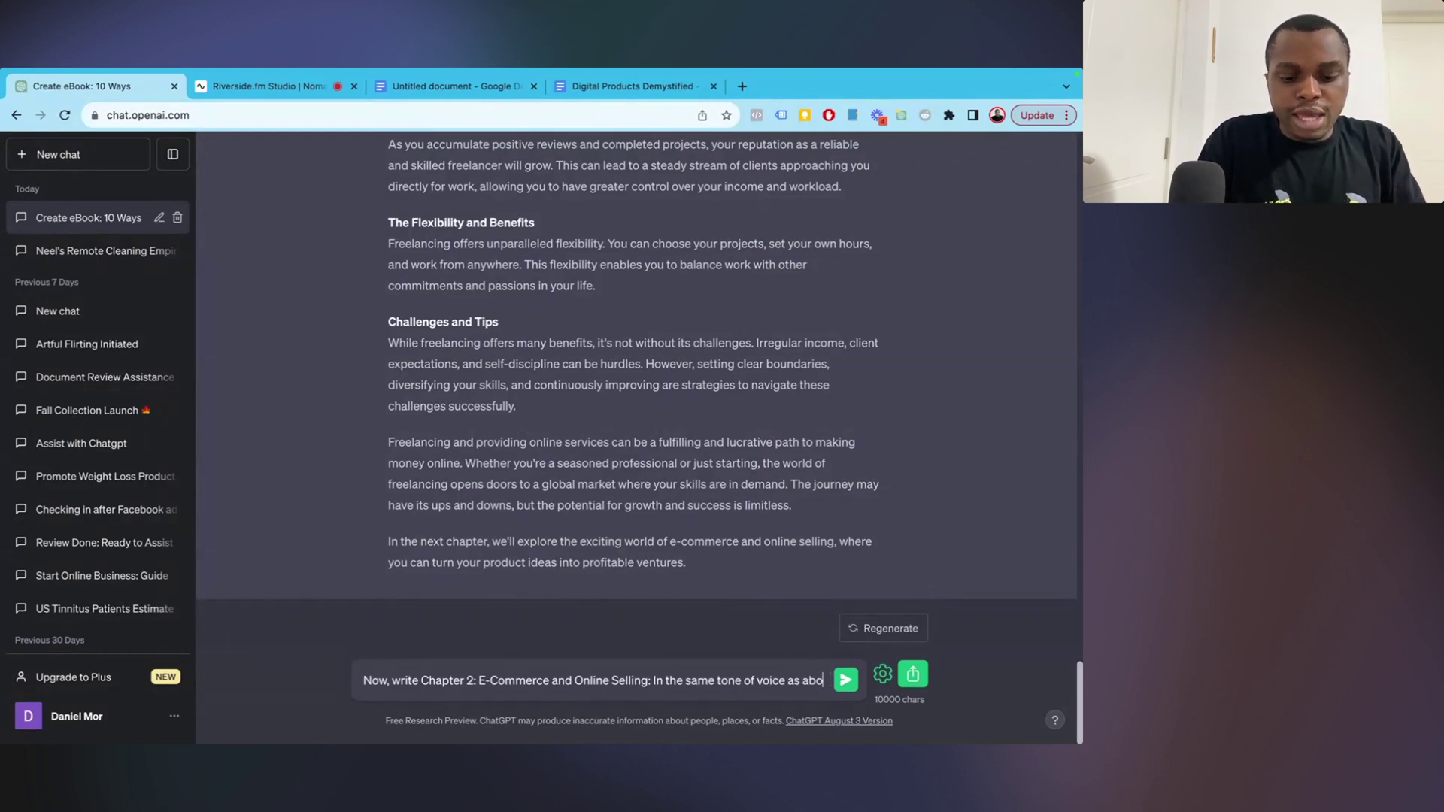
{"action": "type", "text": "ve,"}
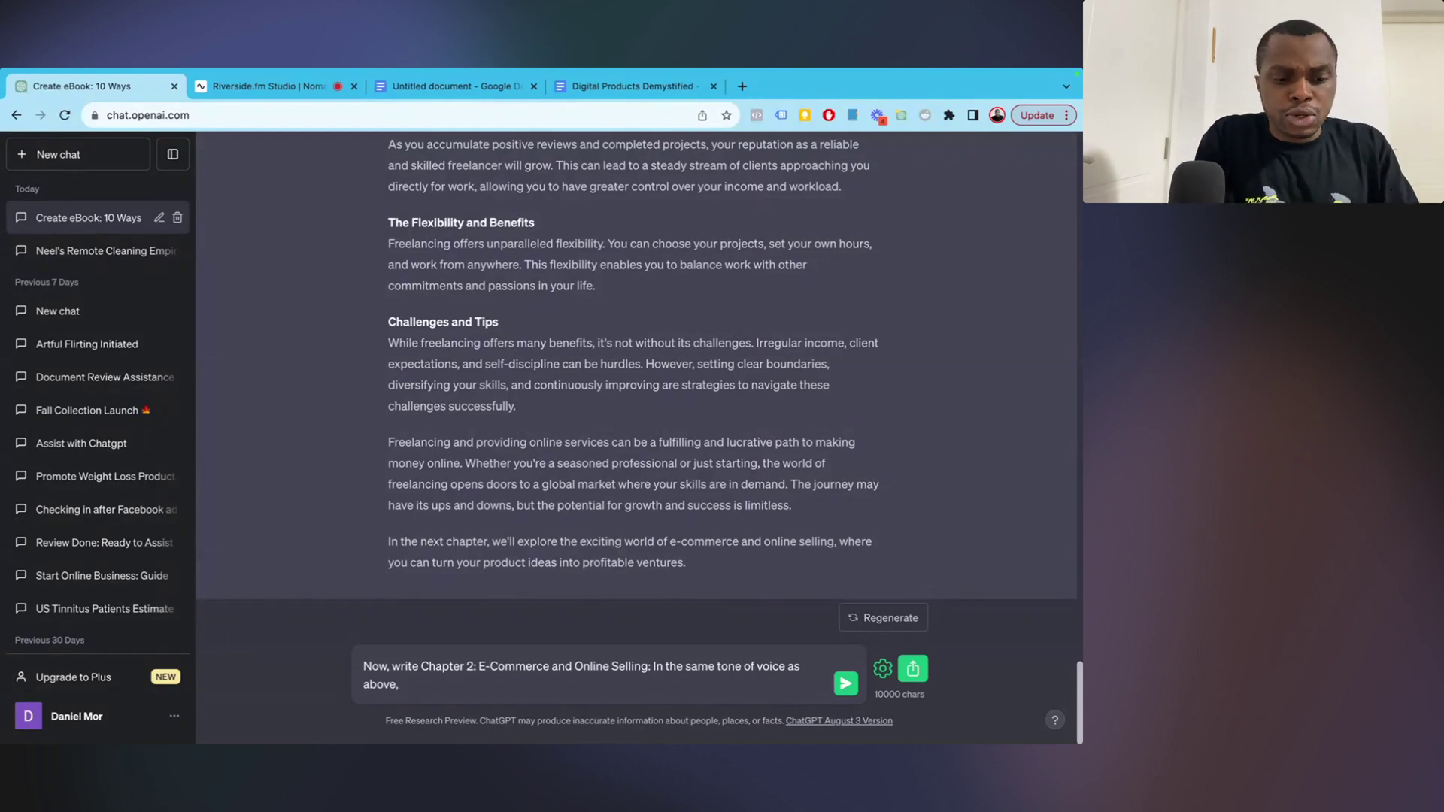
{"action": "key", "text": "BackSpace"}
{"action": "type", "text": ". i wa"}
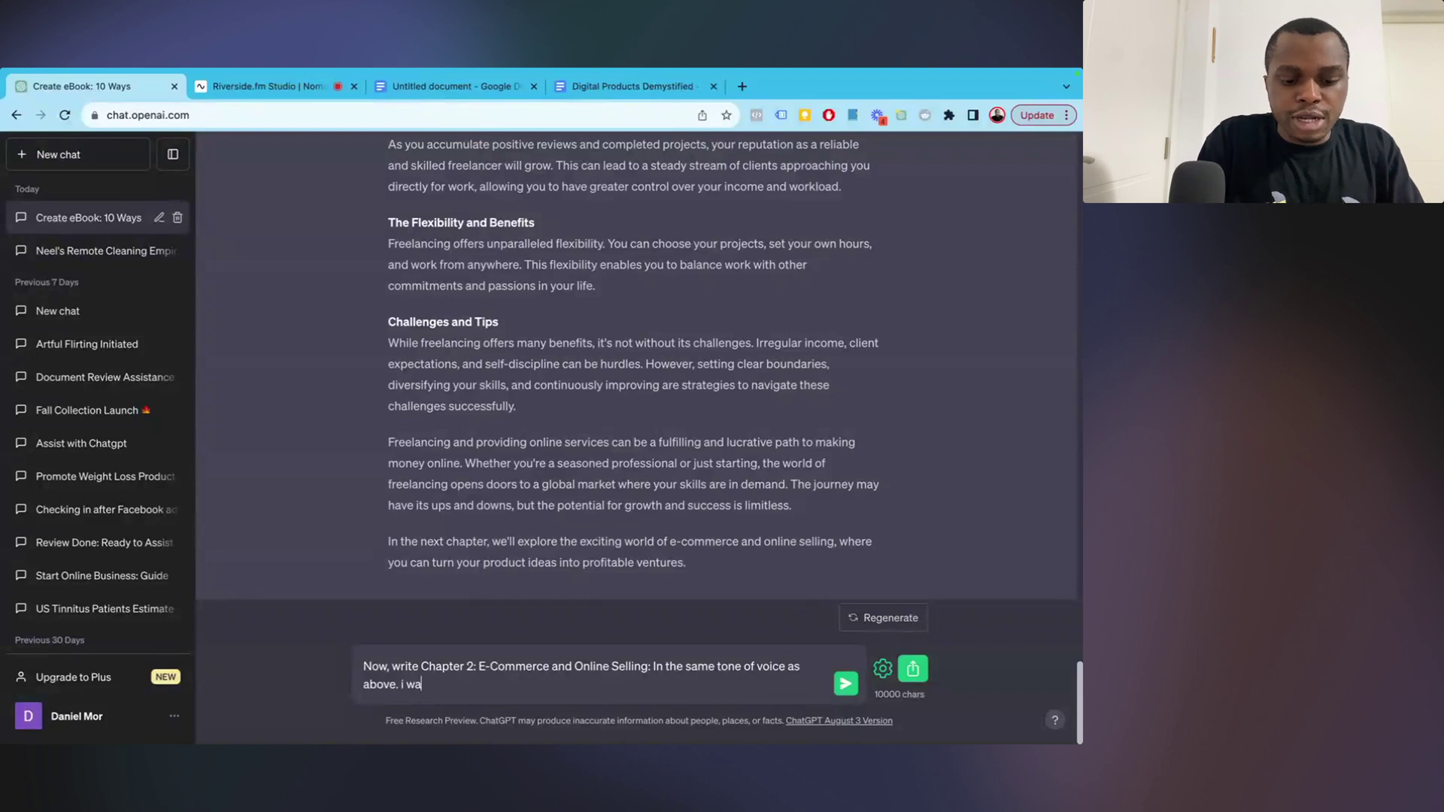
{"action": "type", "text": "nt you to be funny ad ma"}
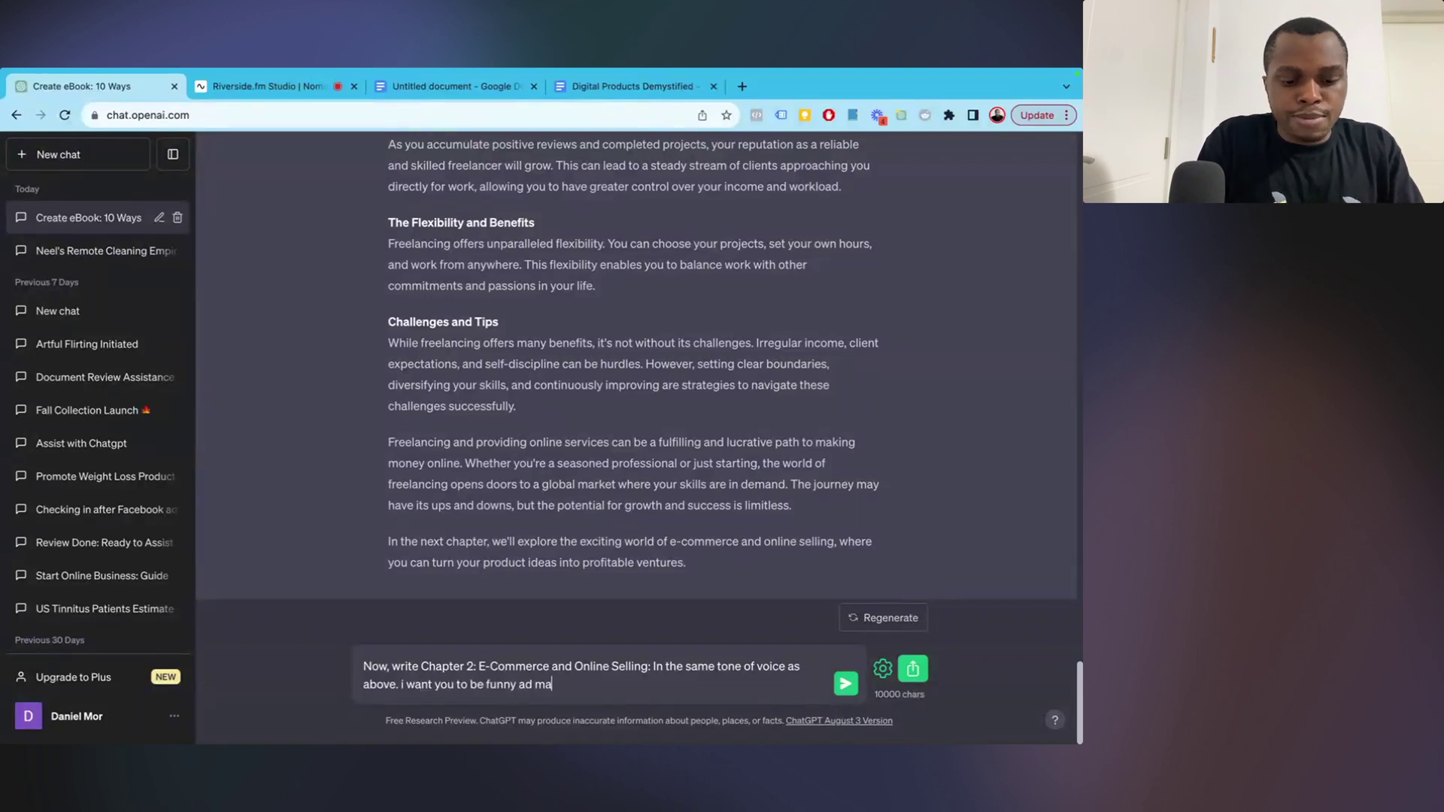
{"action": "type", "text": "ke it "}
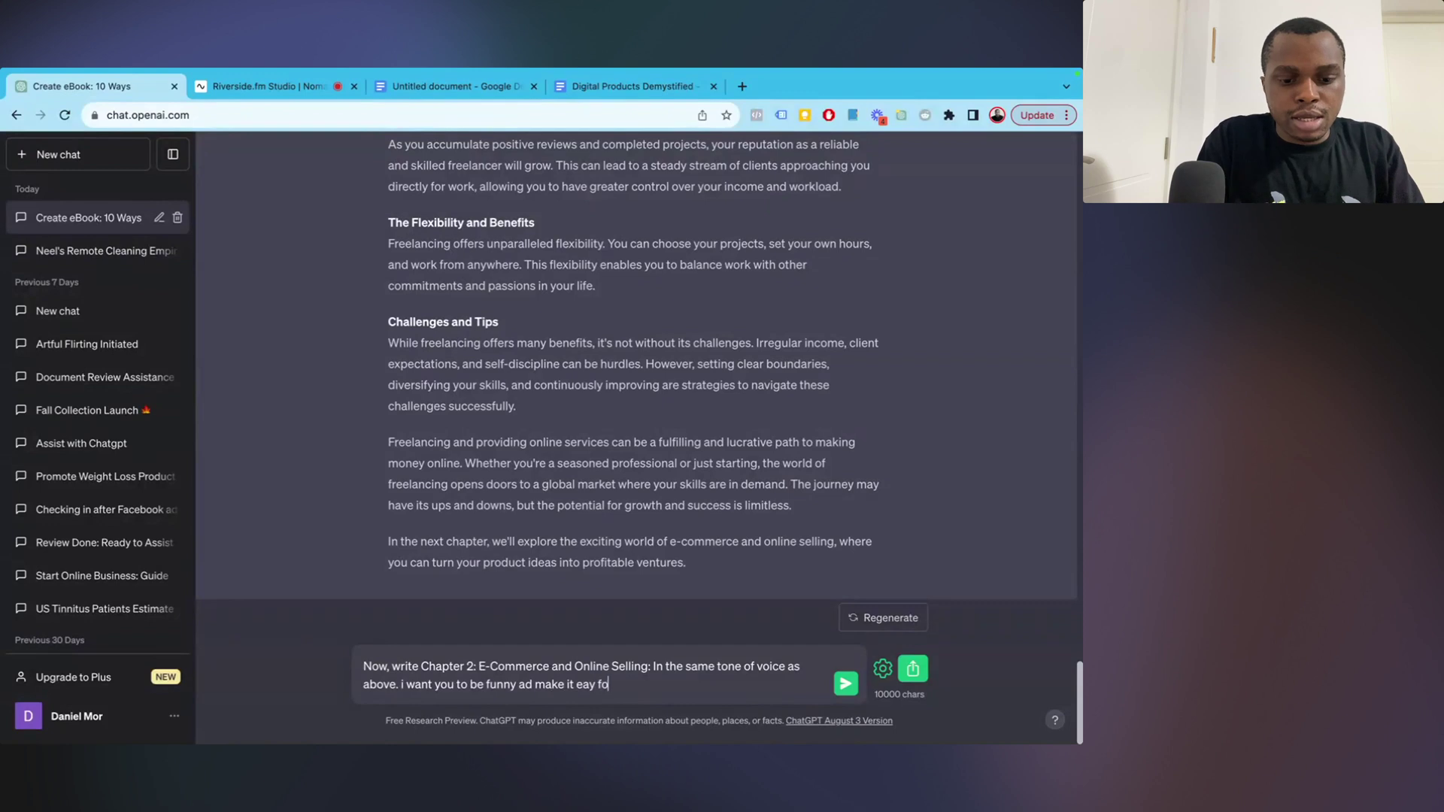
{"action": "type", "text": "easy for the reader"}
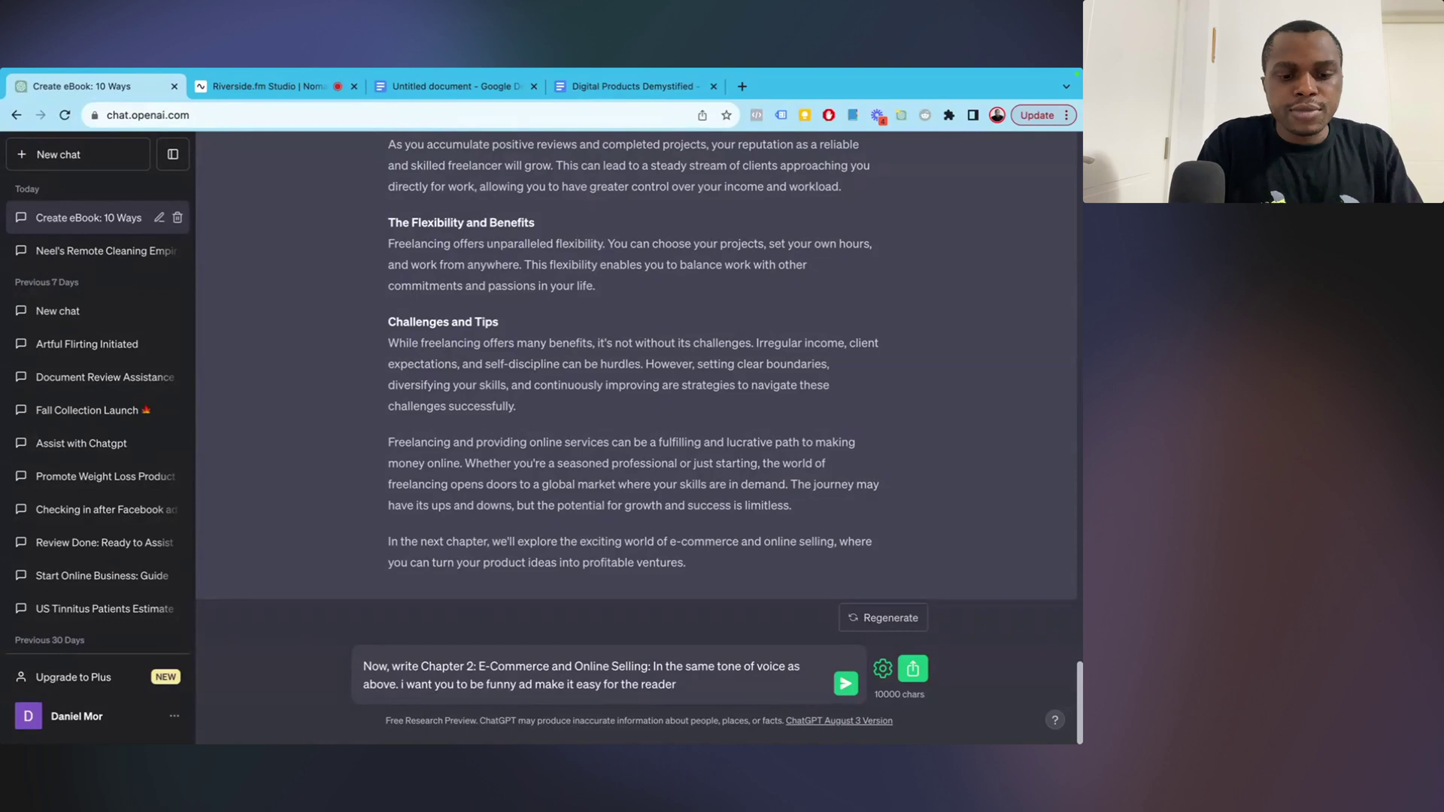
{"action": "key", "text": "Return"}
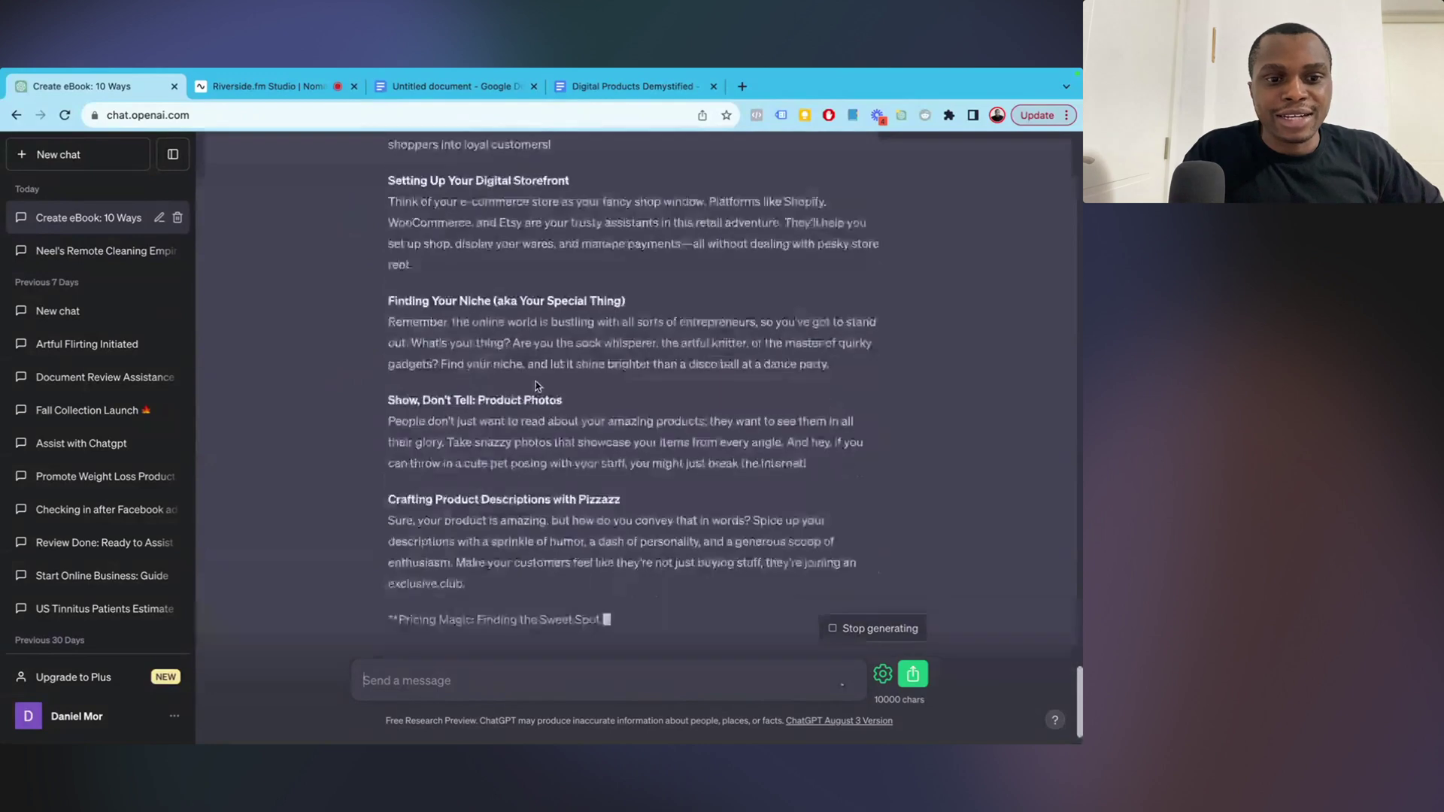
Read through the generated Chapter 2, from 'Finding Your Niche' past 'Pricing Magic' to 'Shipping Shenanigans'.
{"action": "scroll", "coordinate": [536, 381], "scroll_direction": "up", "scroll_amount": 3}
{"action": "scroll", "coordinate": [537, 383], "scroll_direction": "down", "scroll_amount": 1}
{"action": "scroll", "coordinate": [536, 384], "scroll_direction": "up", "scroll_amount": 3}
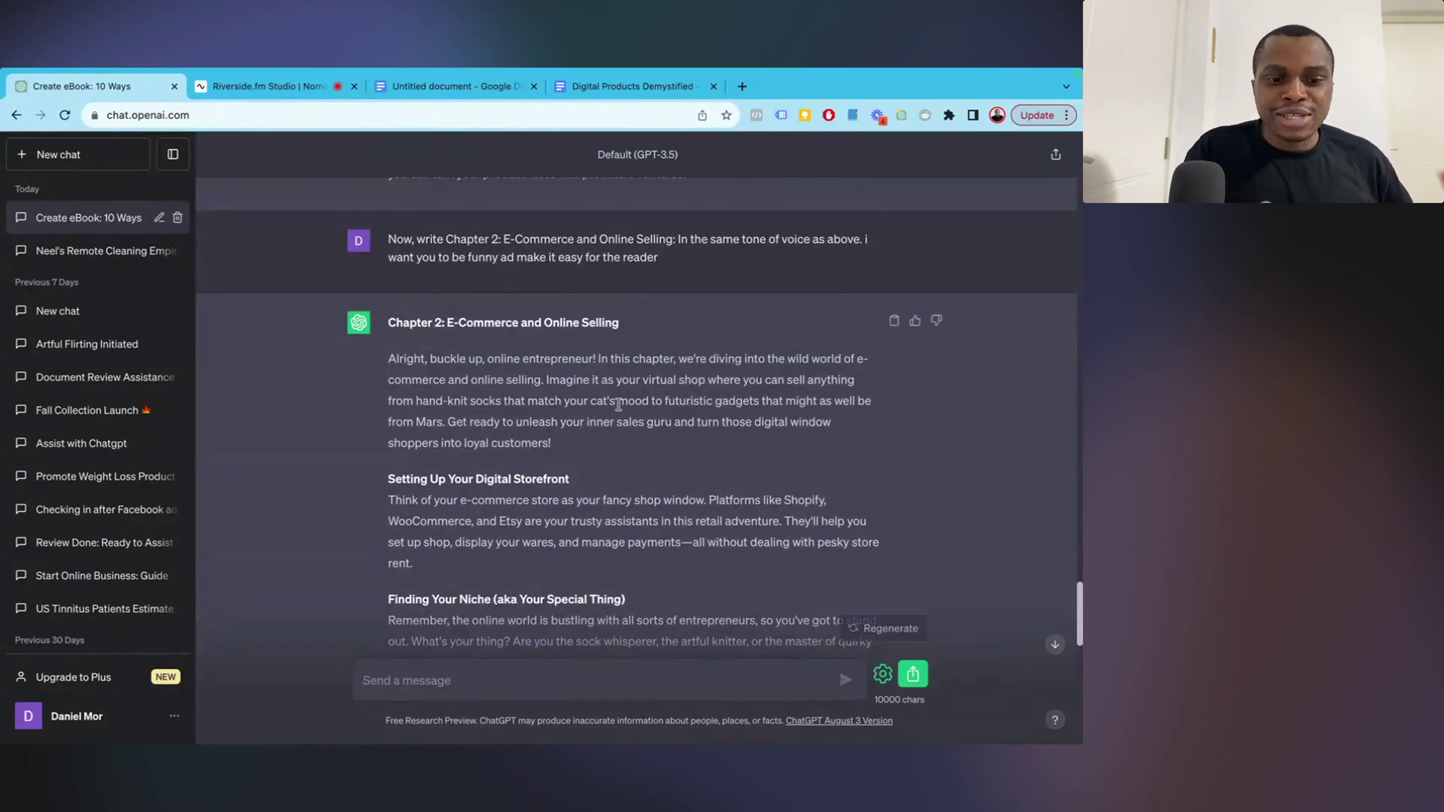
{"action": "scroll", "coordinate": [608, 513], "scroll_direction": "down", "scroll_amount": 1}
{"action": "scroll", "coordinate": [608, 512], "scroll_direction": "down", "scroll_amount": 1}
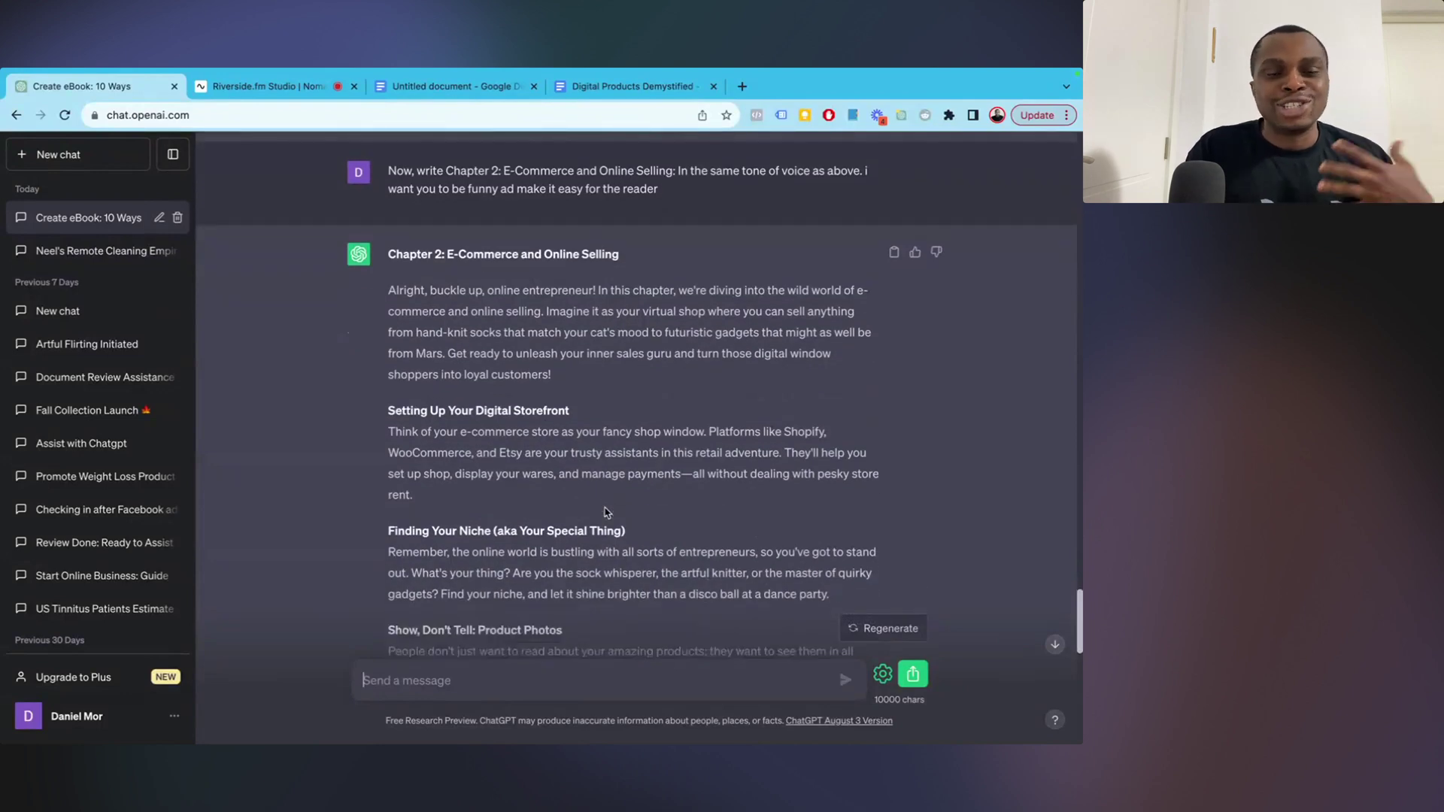
{"action": "scroll", "coordinate": [608, 513], "scroll_direction": "down", "scroll_amount": 2}
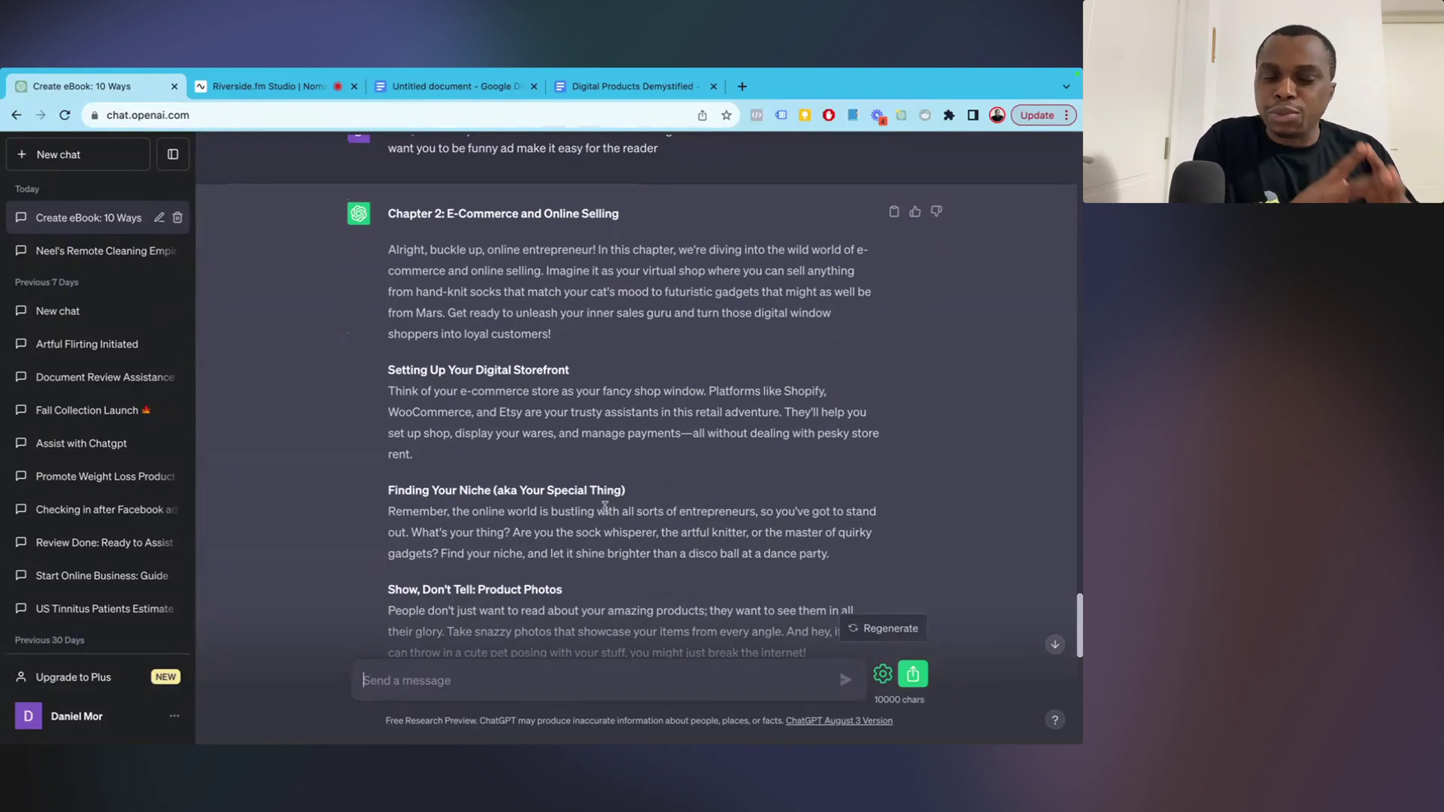
{"action": "scroll", "coordinate": [604, 506], "scroll_direction": "down", "scroll_amount": 3}
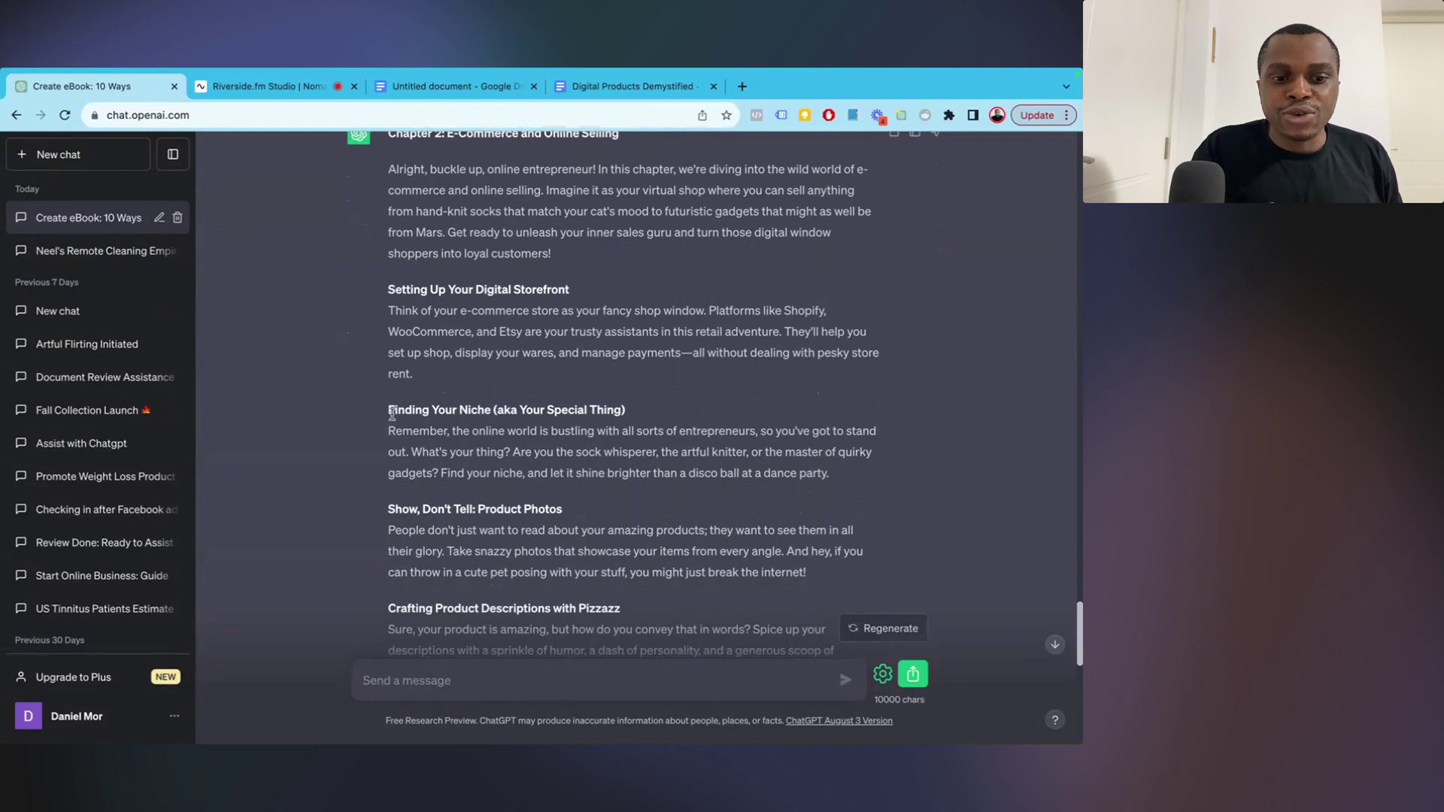
{"action": "left_click_drag", "start_coordinate": [392, 413], "coordinate": [511, 410]}
{"action": "left_click", "coordinate": [510, 410]}
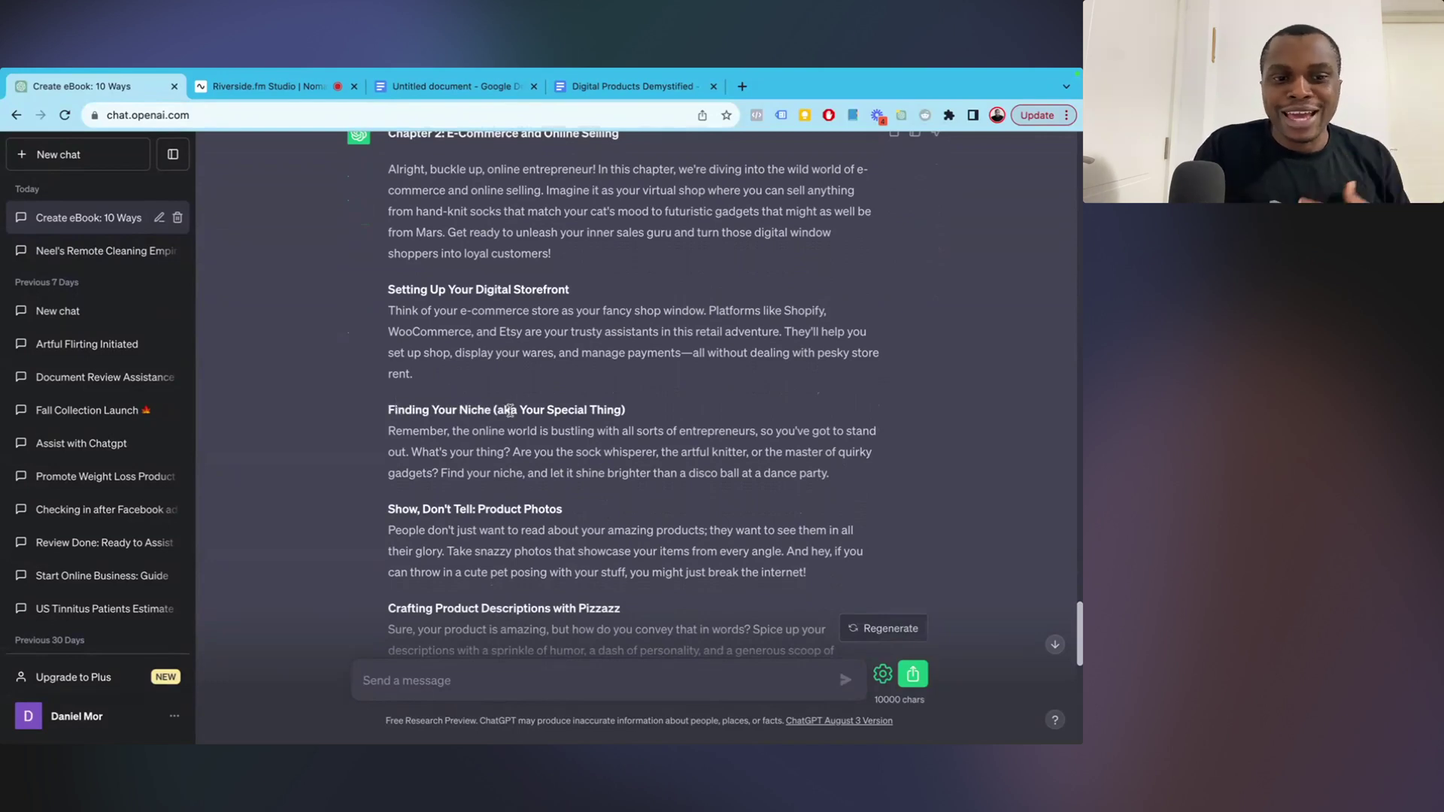
{"action": "scroll", "coordinate": [510, 410], "scroll_direction": "down", "scroll_amount": 5}
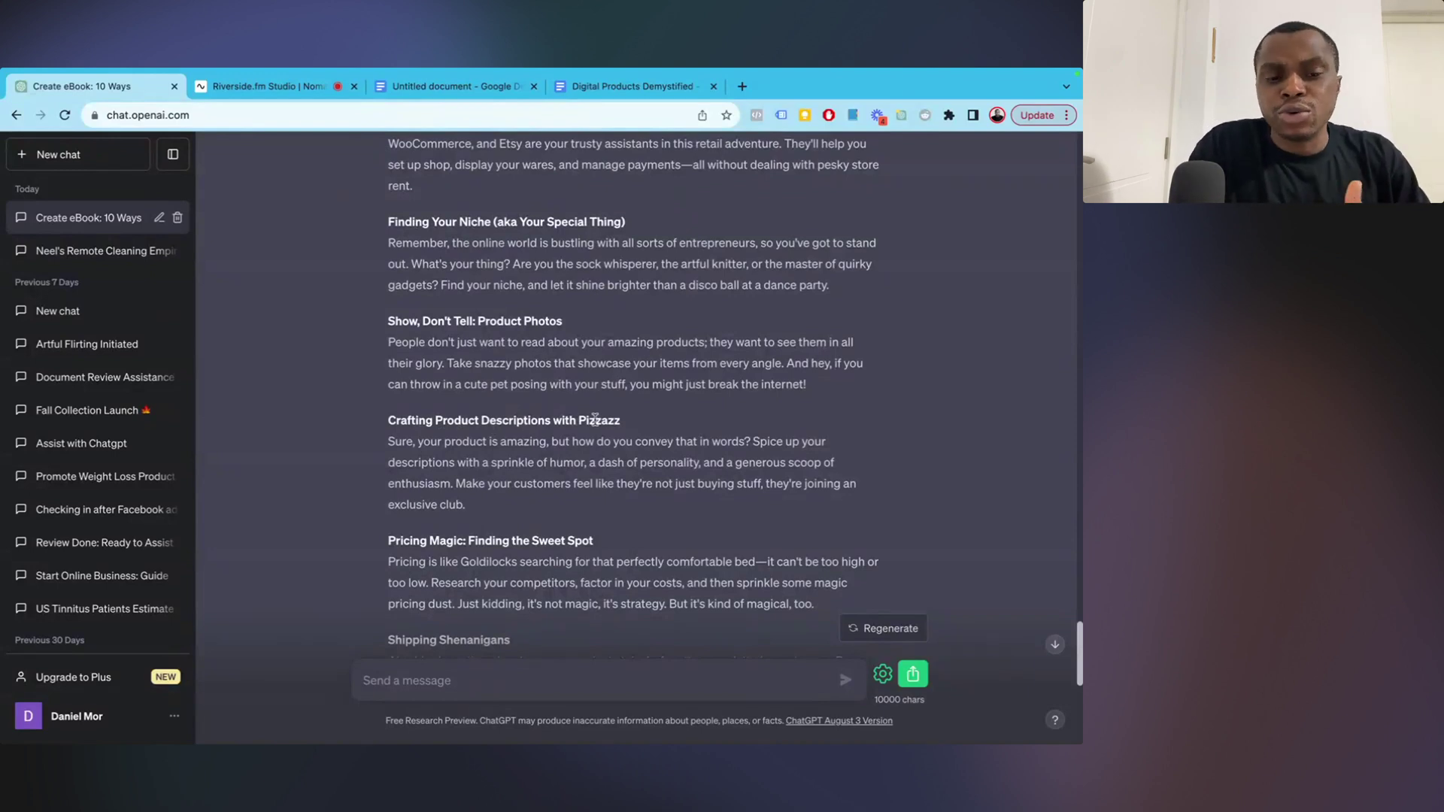
{"action": "scroll", "coordinate": [595, 413], "scroll_direction": "up", "scroll_amount": 15}
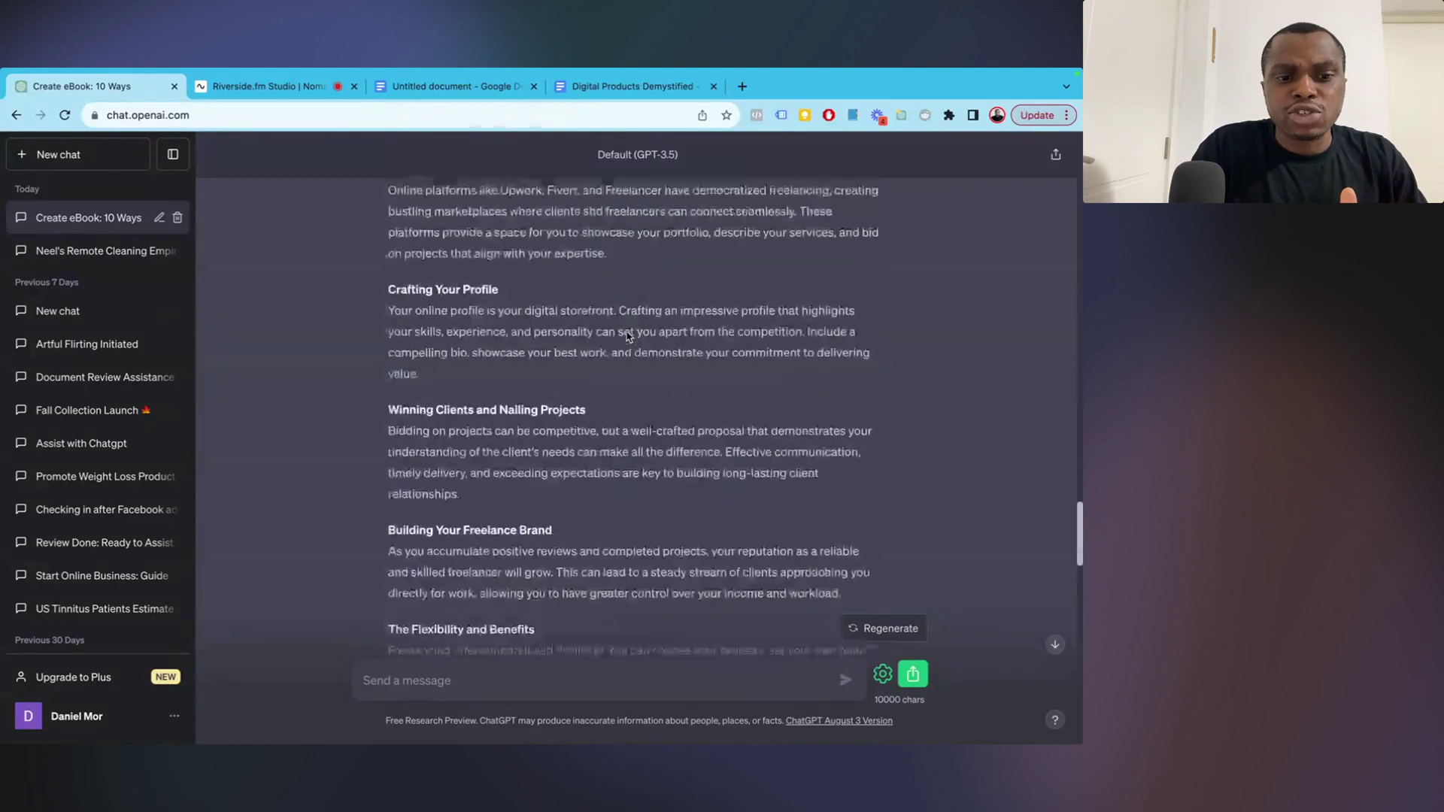
{"action": "scroll", "coordinate": [626, 332], "scroll_direction": "up", "scroll_amount": 6}
{"action": "scroll", "coordinate": [627, 331], "scroll_direction": "down", "scroll_amount": 11}
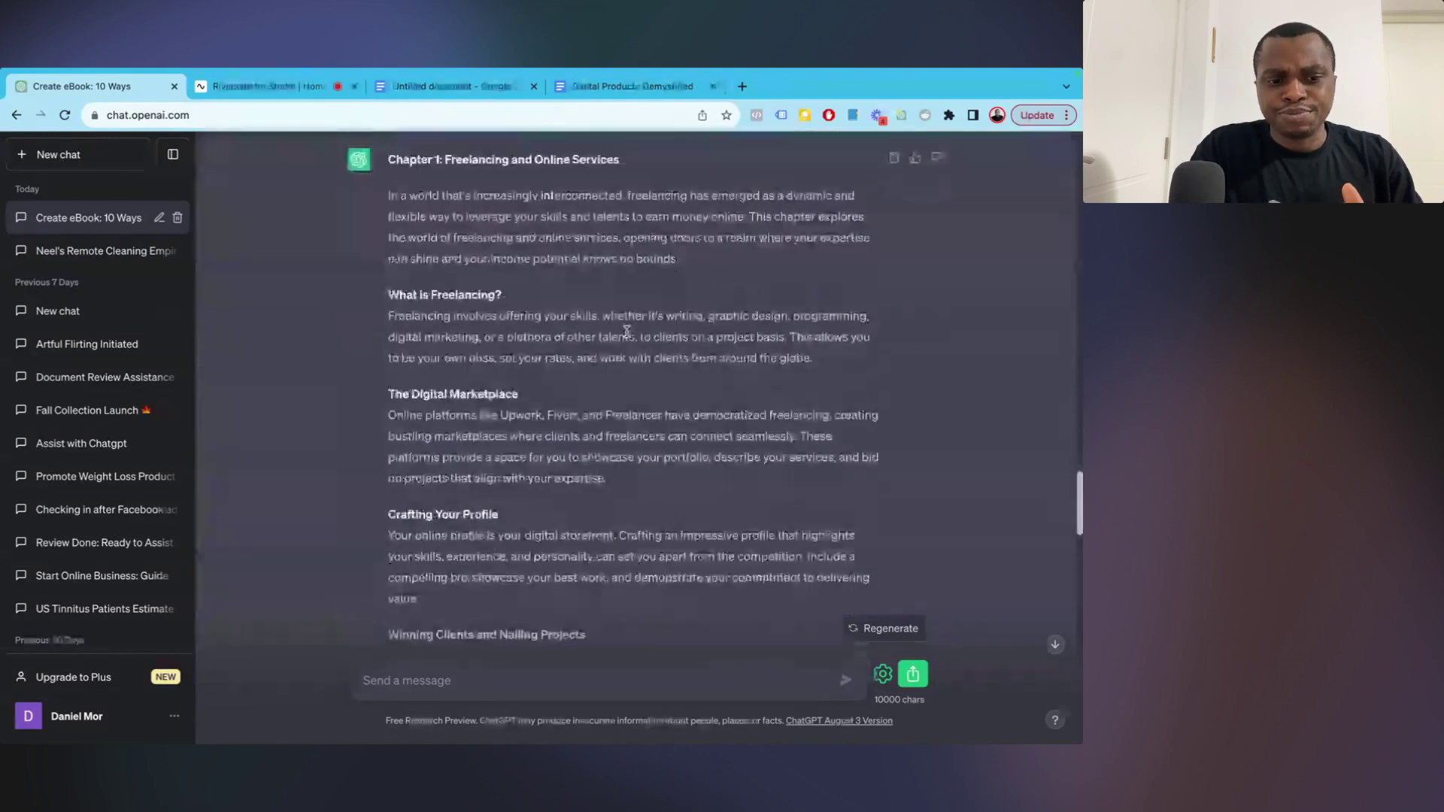
{"action": "scroll", "coordinate": [627, 332], "scroll_direction": "up", "scroll_amount": 10}
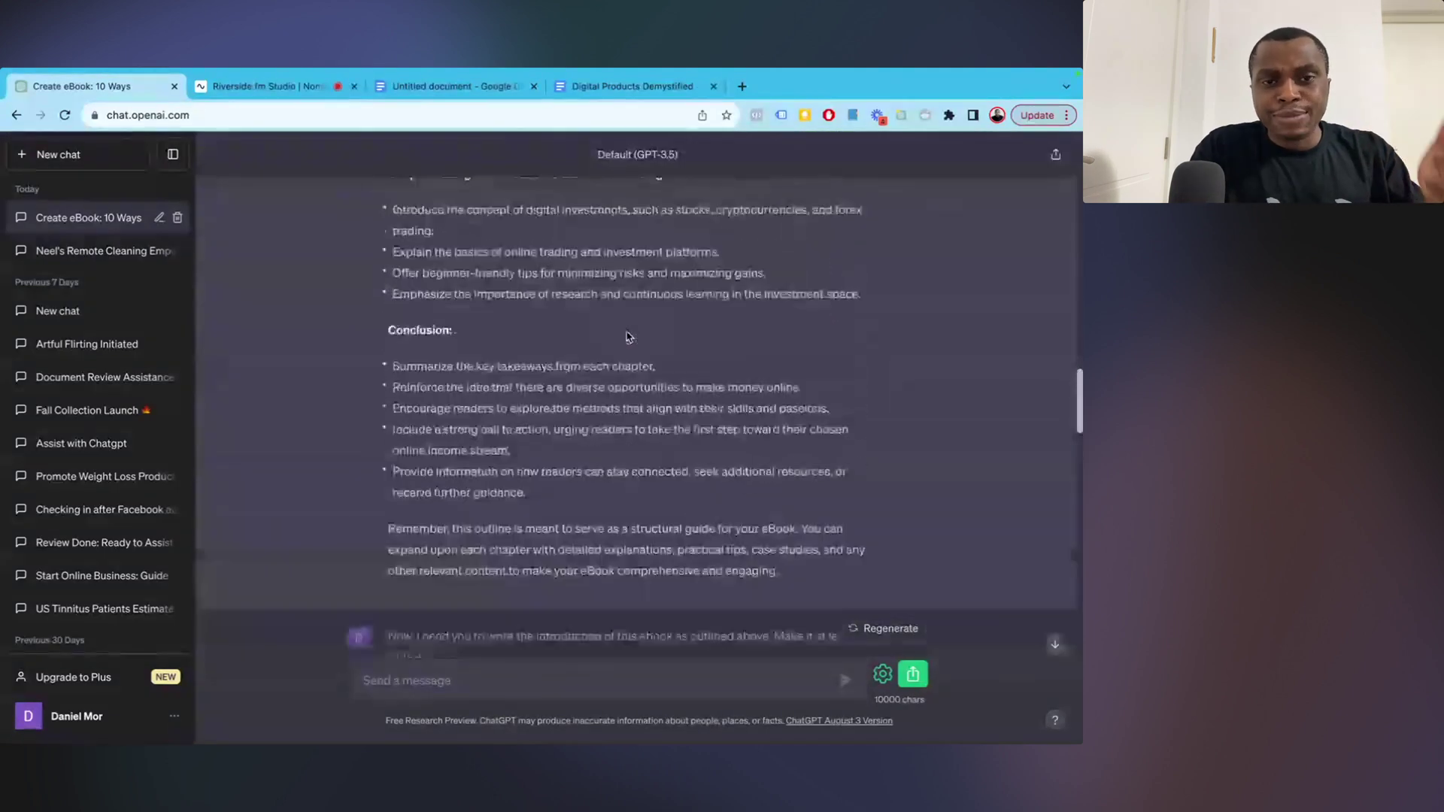
{"action": "scroll", "coordinate": [626, 337], "scroll_direction": "up", "scroll_amount": 1}
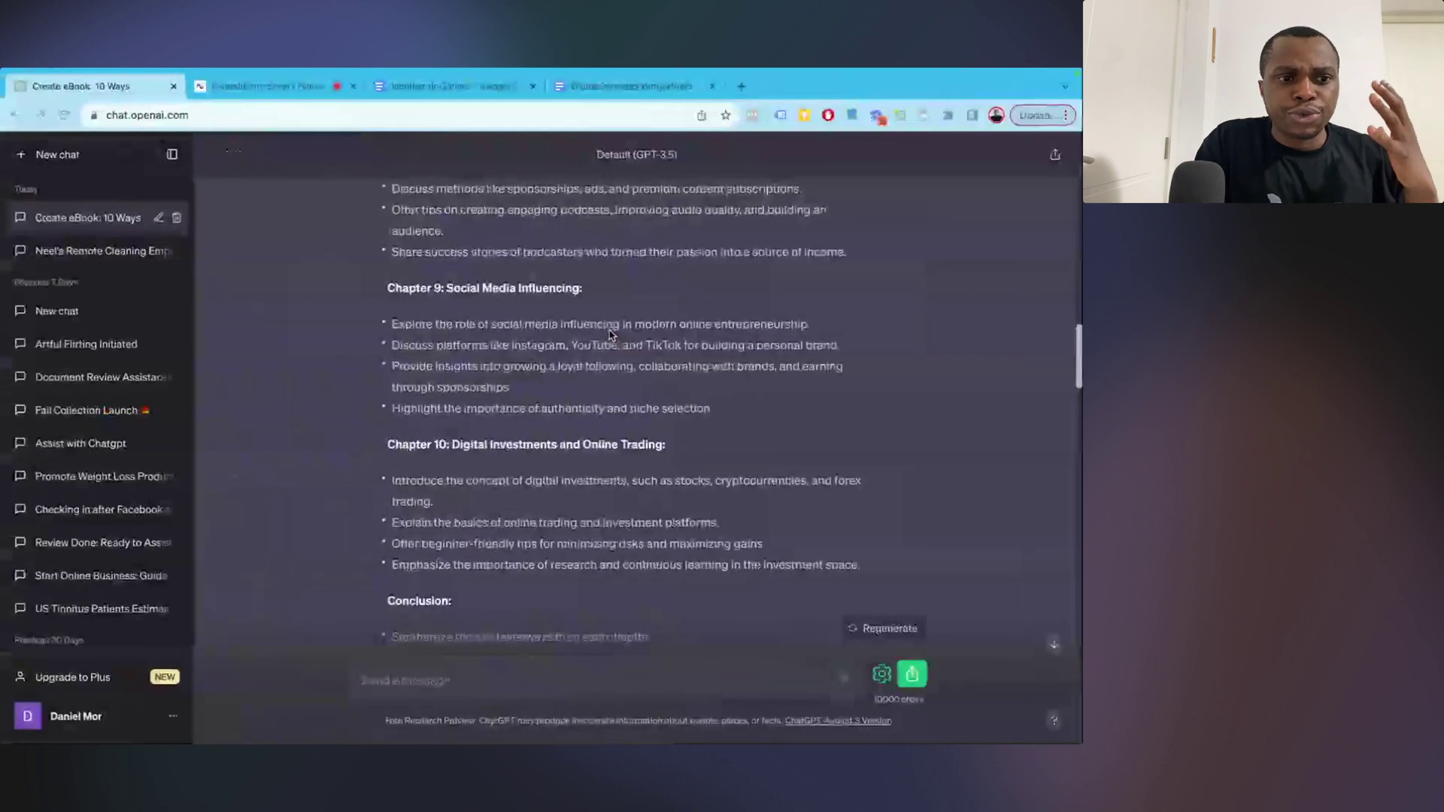
Switch to the Riverside.fm Studio tab, where the recording is running at 14:45.
{"action": "left_click", "coordinate": [254, 86]}
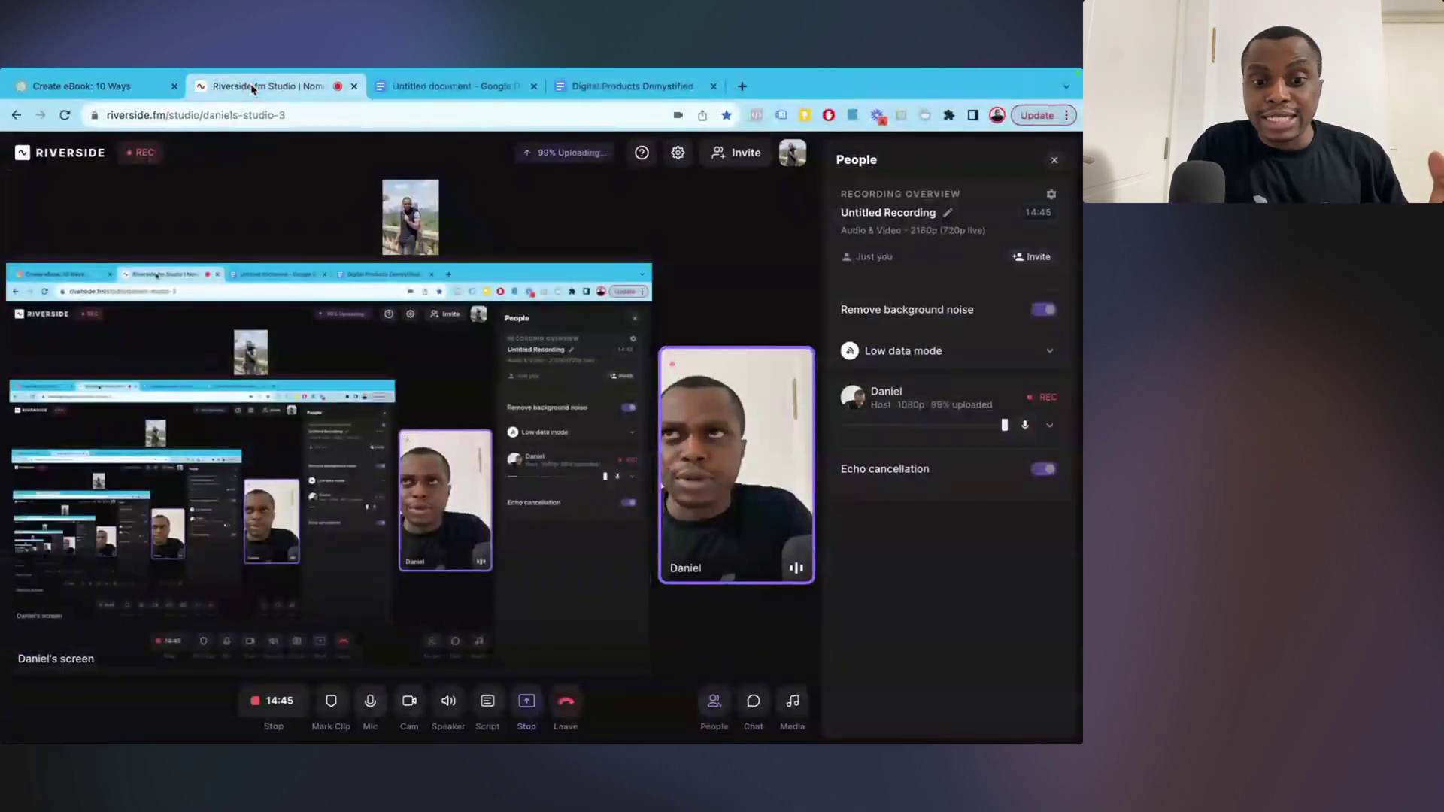